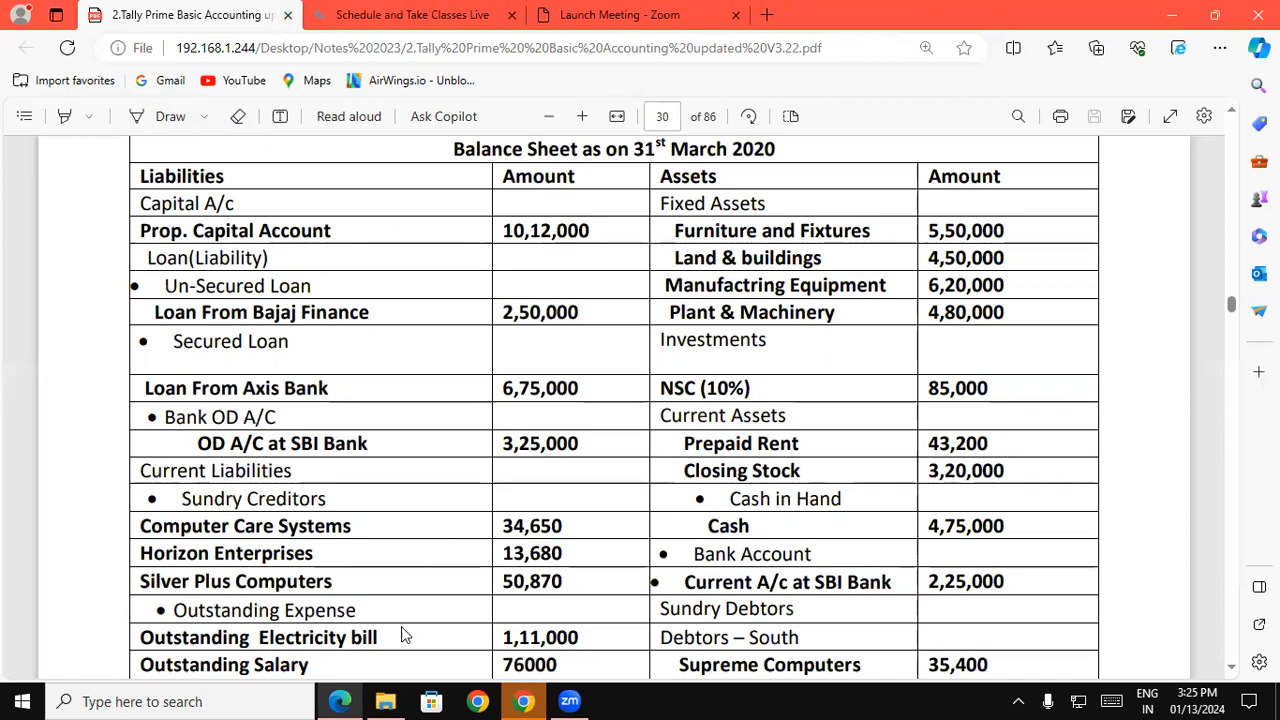
Clear the open windows from the desktop and launch TallyPrime in Educational Mode
left_click(386, 701)
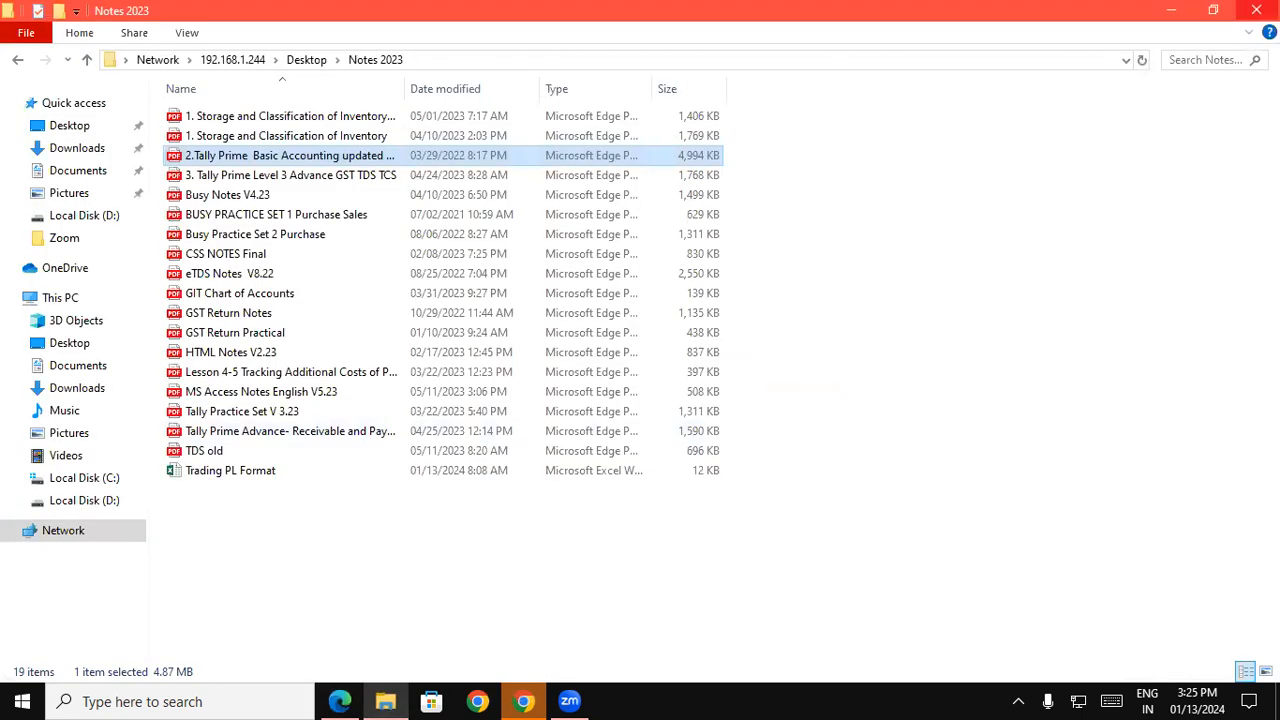
left_click(1257, 11)
left_click(1177, 14)
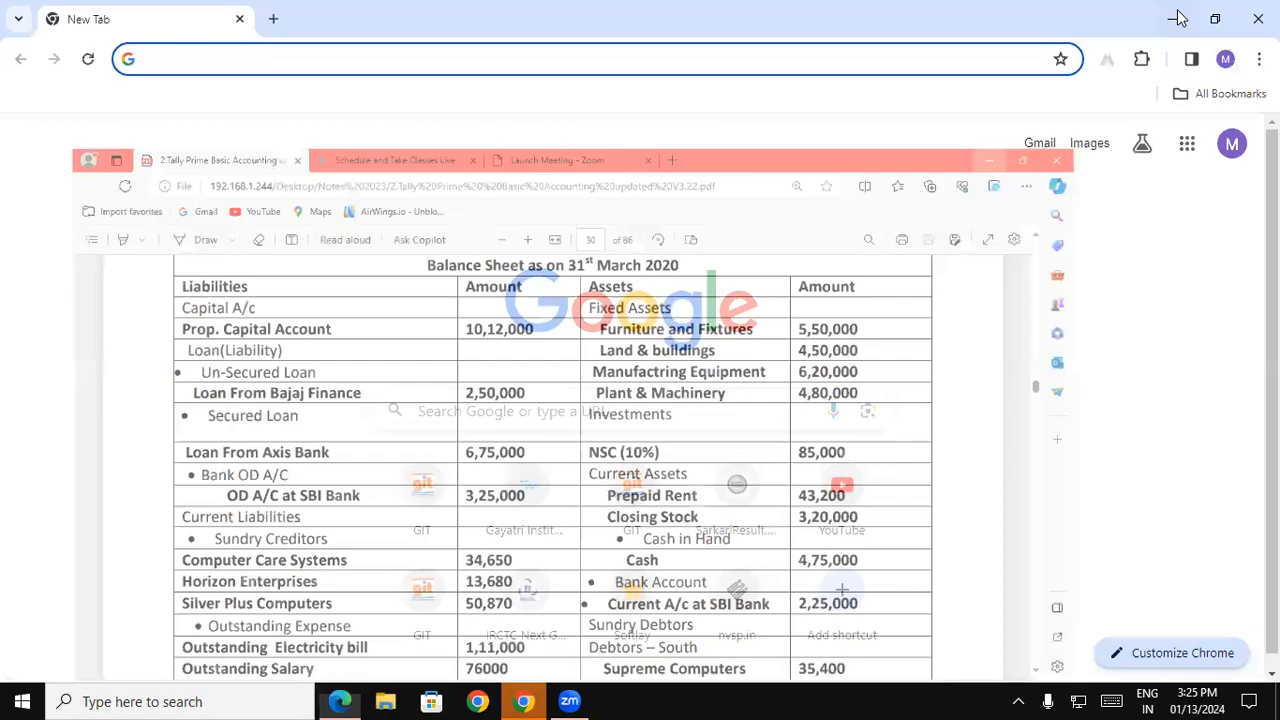
left_click(1178, 17)
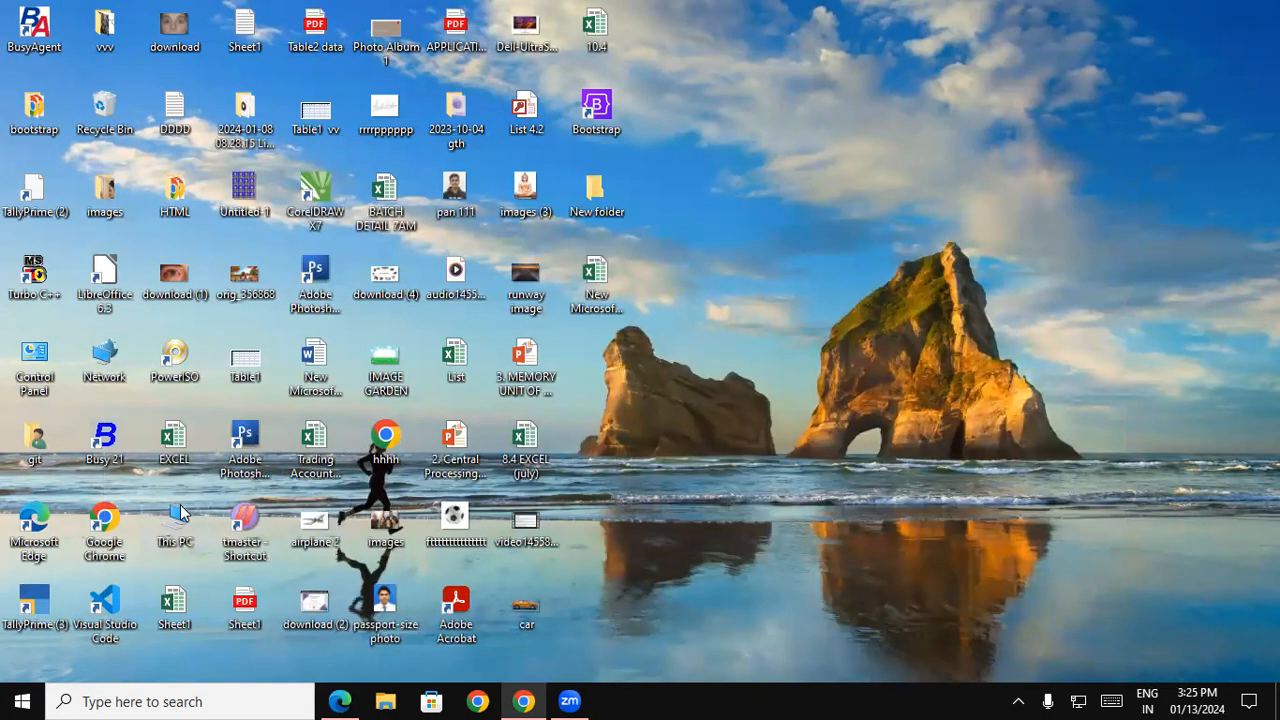
double_click(20, 603)
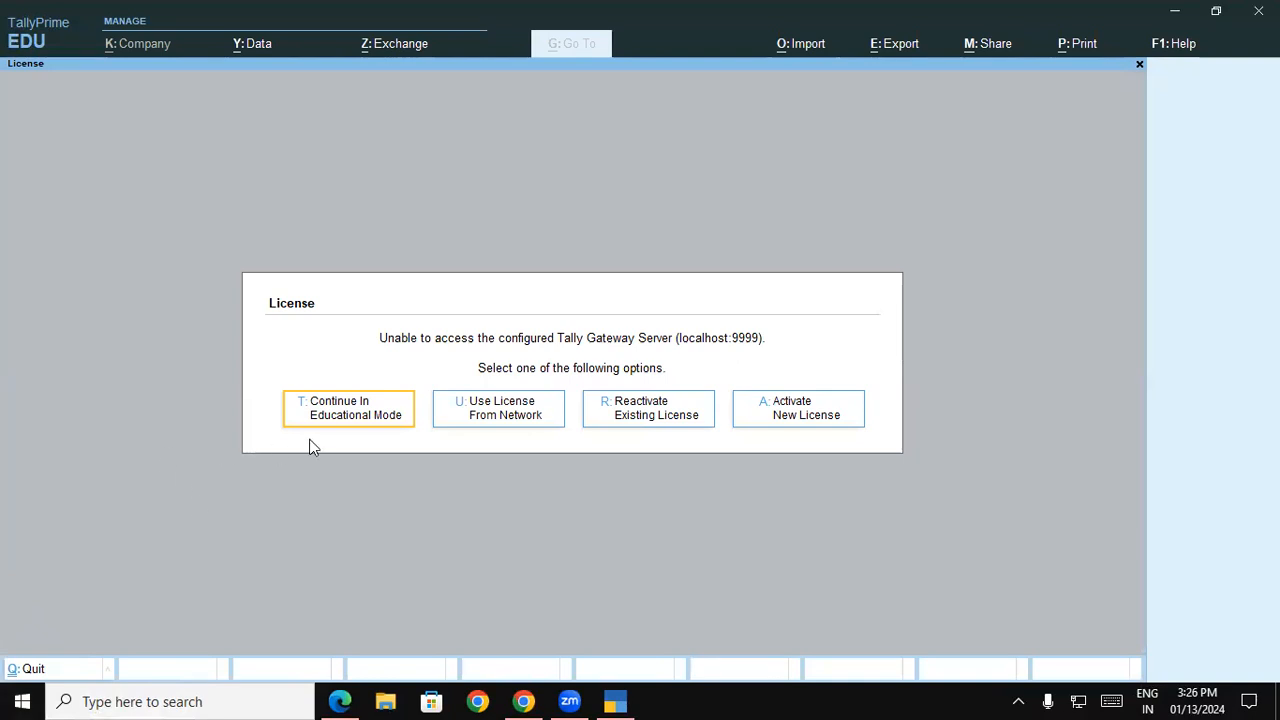
left_click(363, 423)
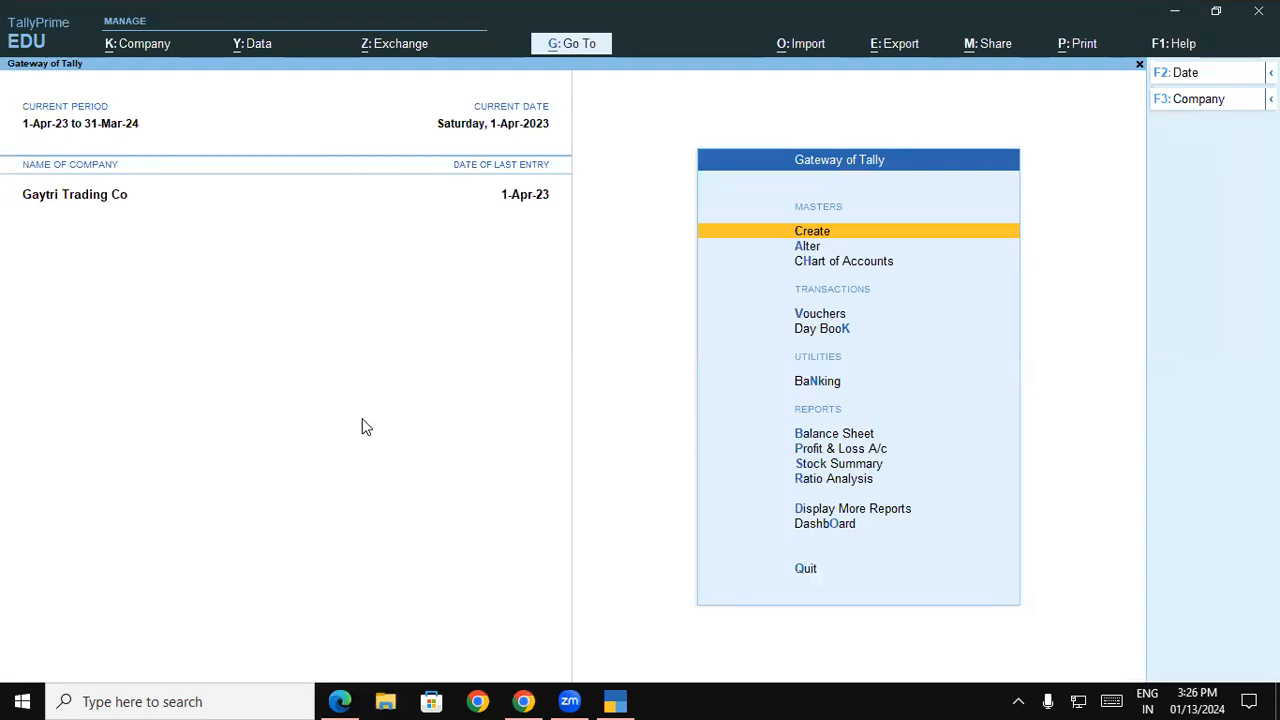
Shut the loaded company Gaytri Trading Co
key("alt")
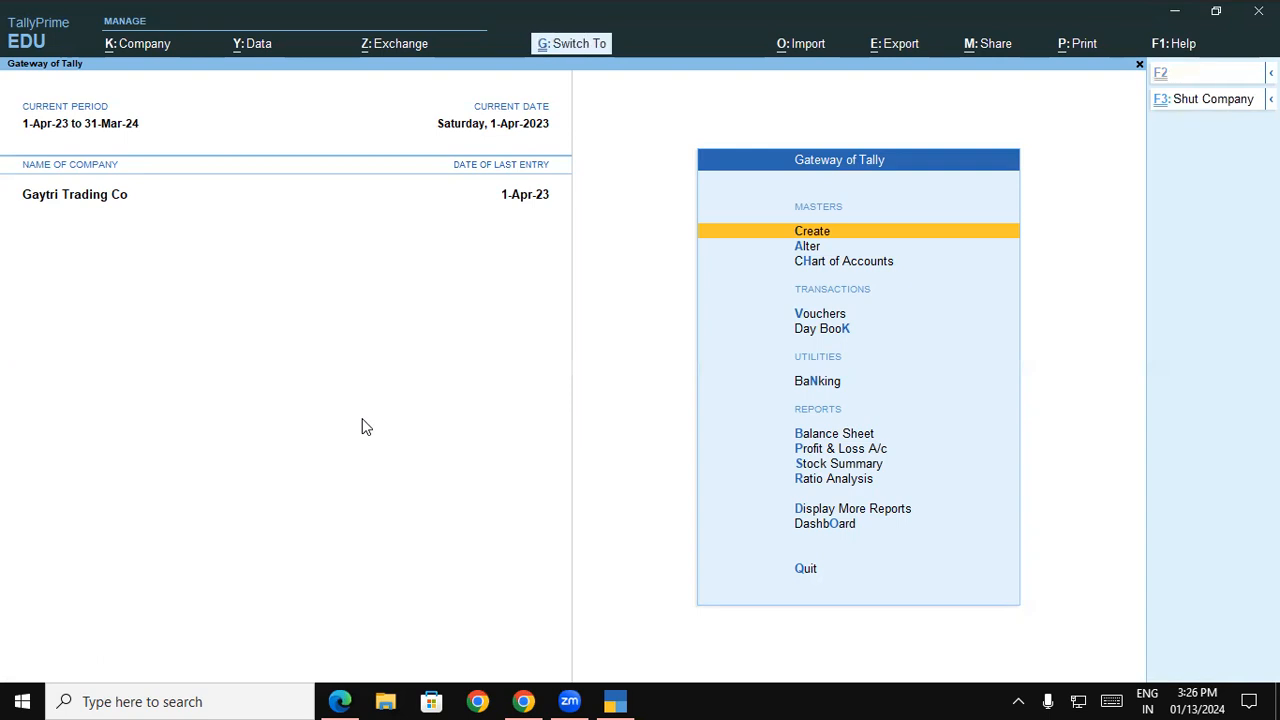
key("alt+F3")
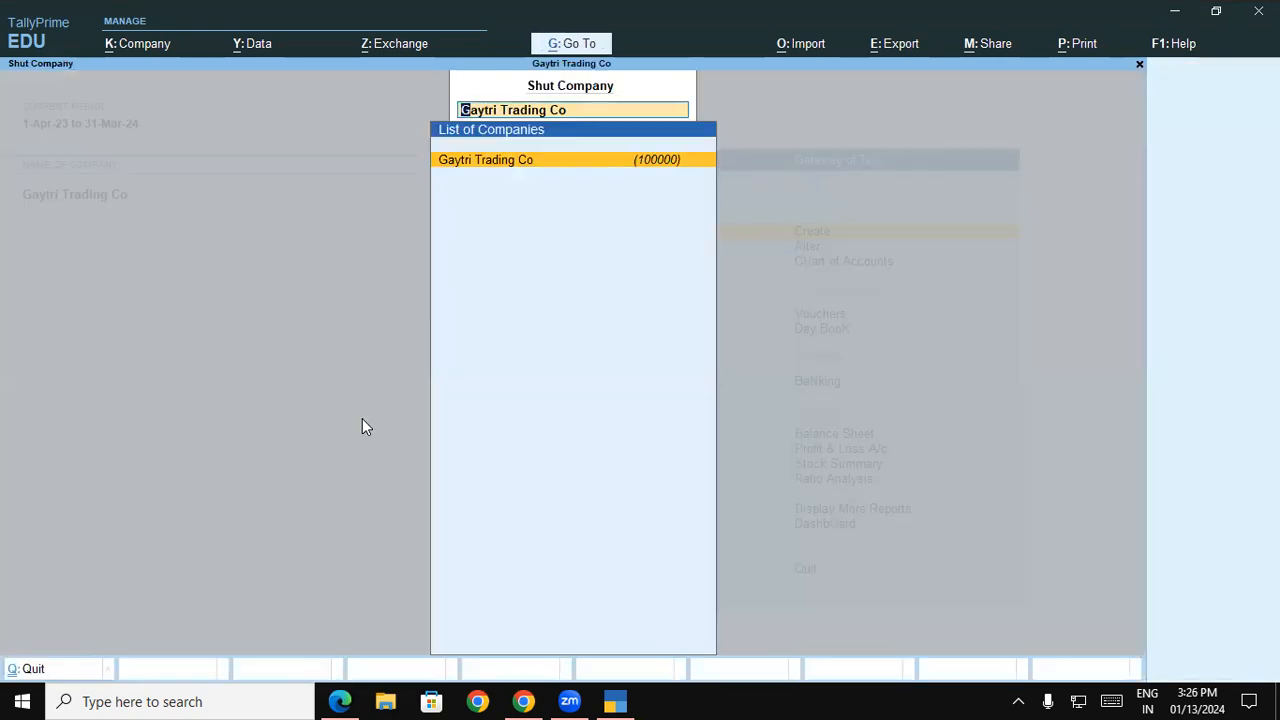
key("Return")
Start creating a new company and name it GIT Computers Ltd 3.4, using the same mailing name
key("Up")
key("Up")
key("Up")
key("Up")
key("Up")
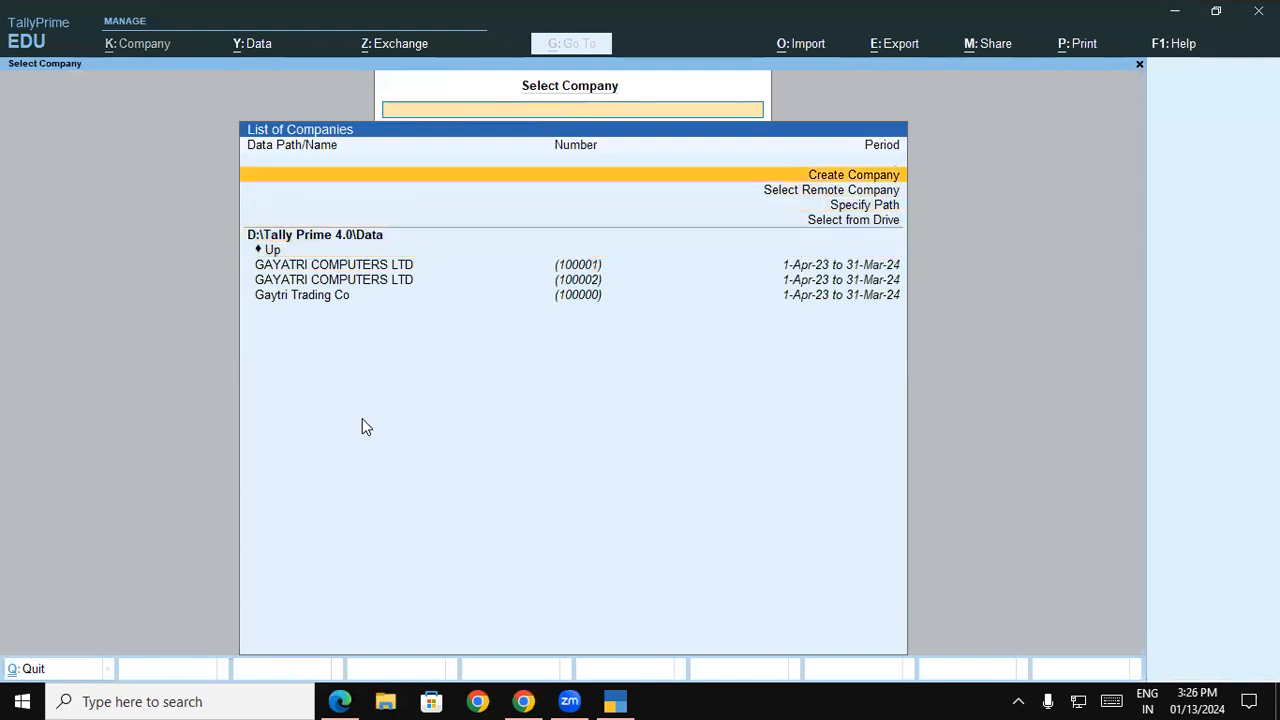
key("Return")
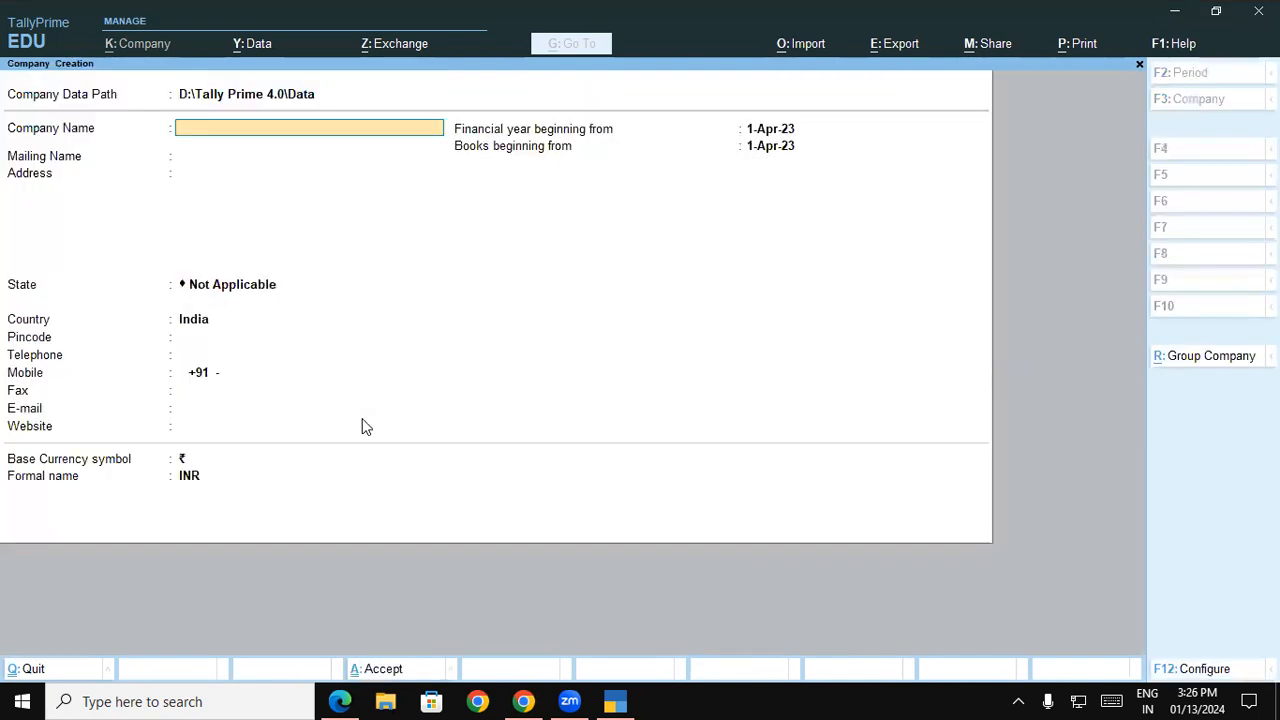
type("GIT Computers Lrd")
key("BackSpace")
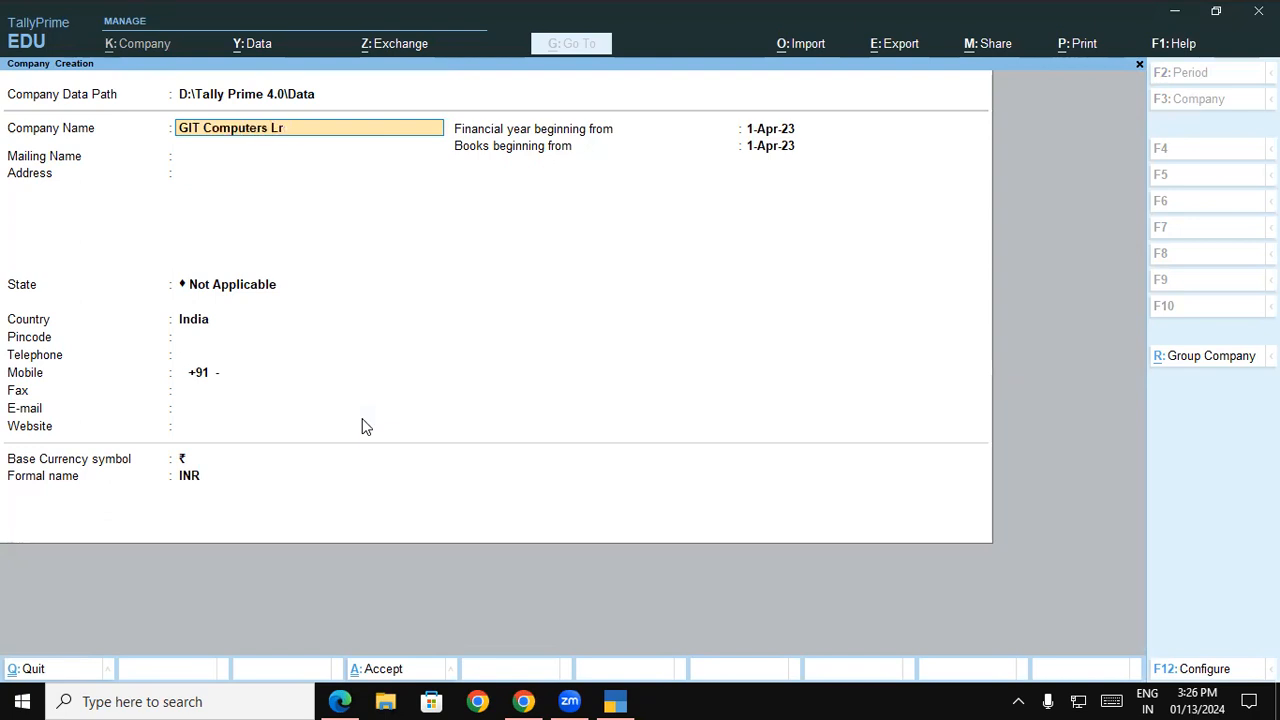
type("td 3.4")
key("Return")
Fill in the company's address with the town and the district on separate lines
key("Return")
type("P")
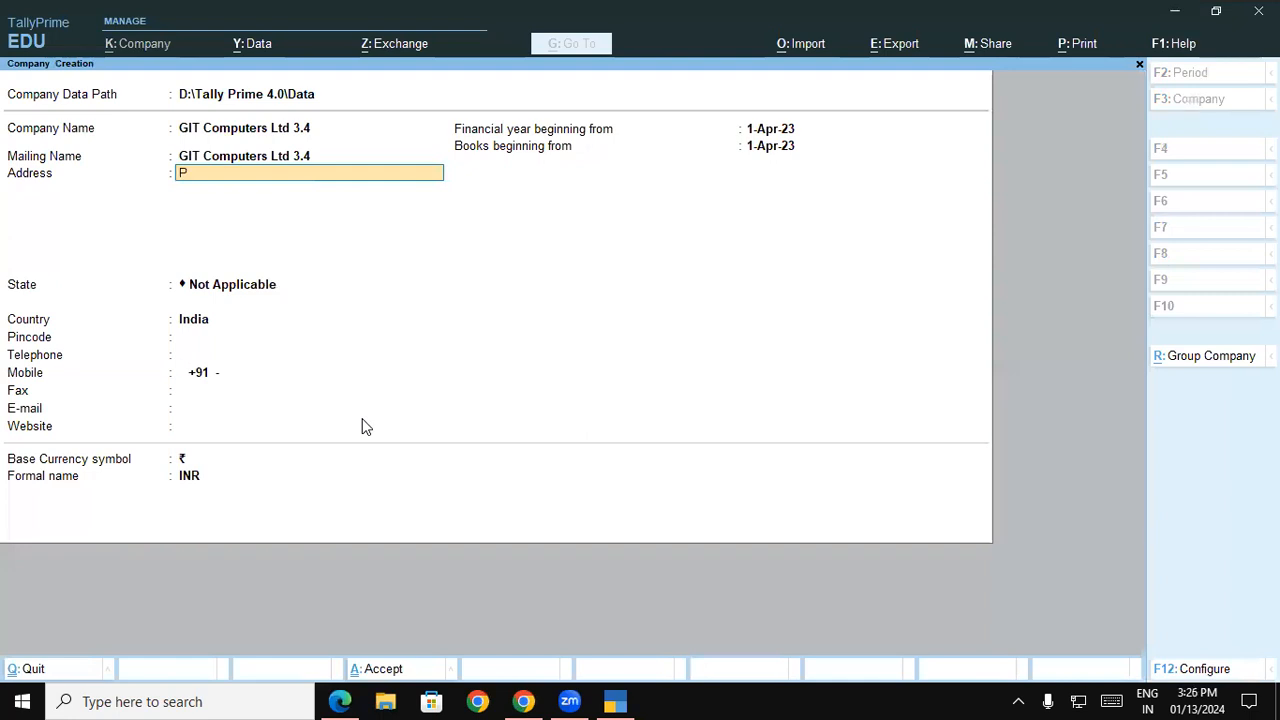
type("adrauna")
key("Return")
type("Kushinagar")
key("Return")
key("Return")
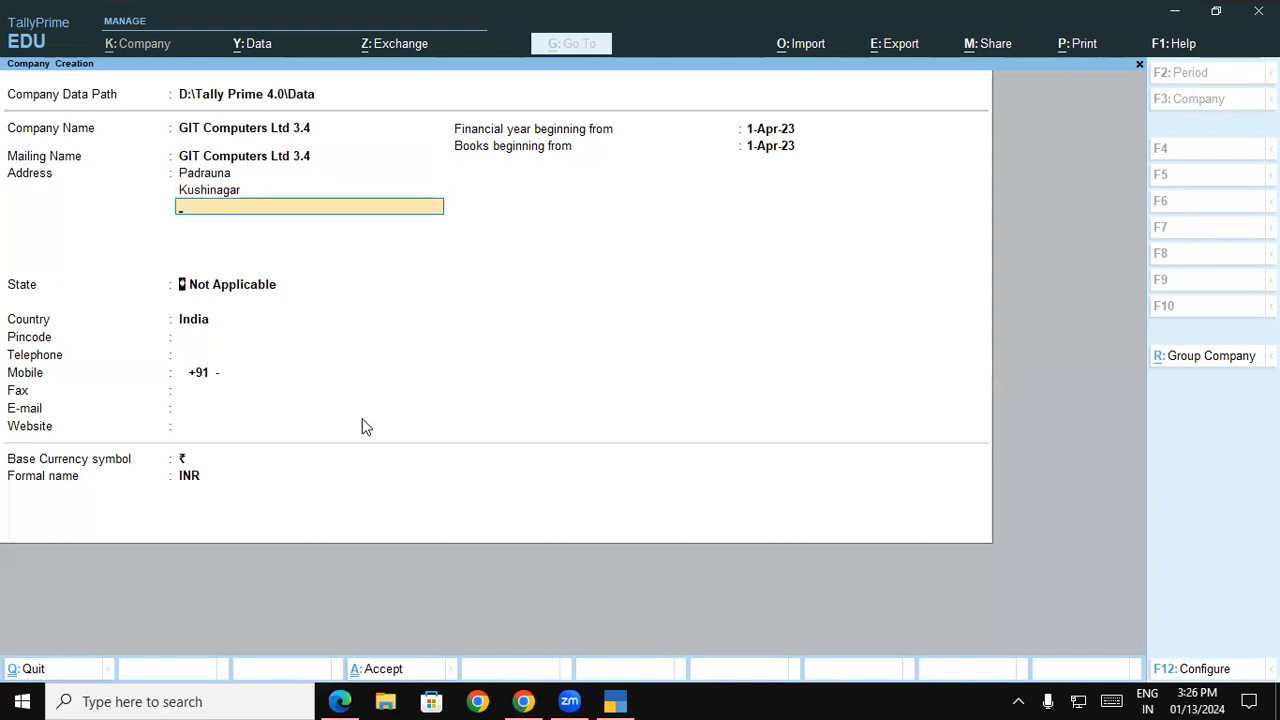
Set the company's state to Uttar Pradesh and enter its postal pincode
type("U")
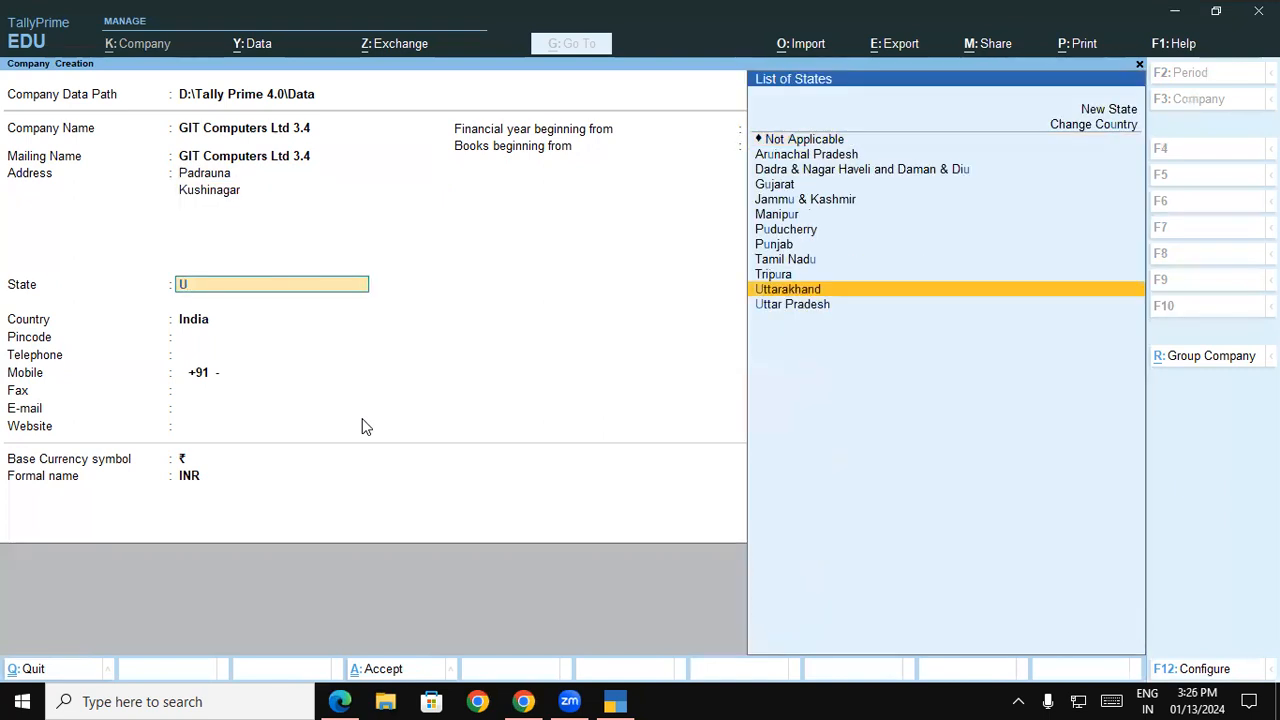
key("Down")
key("Return")
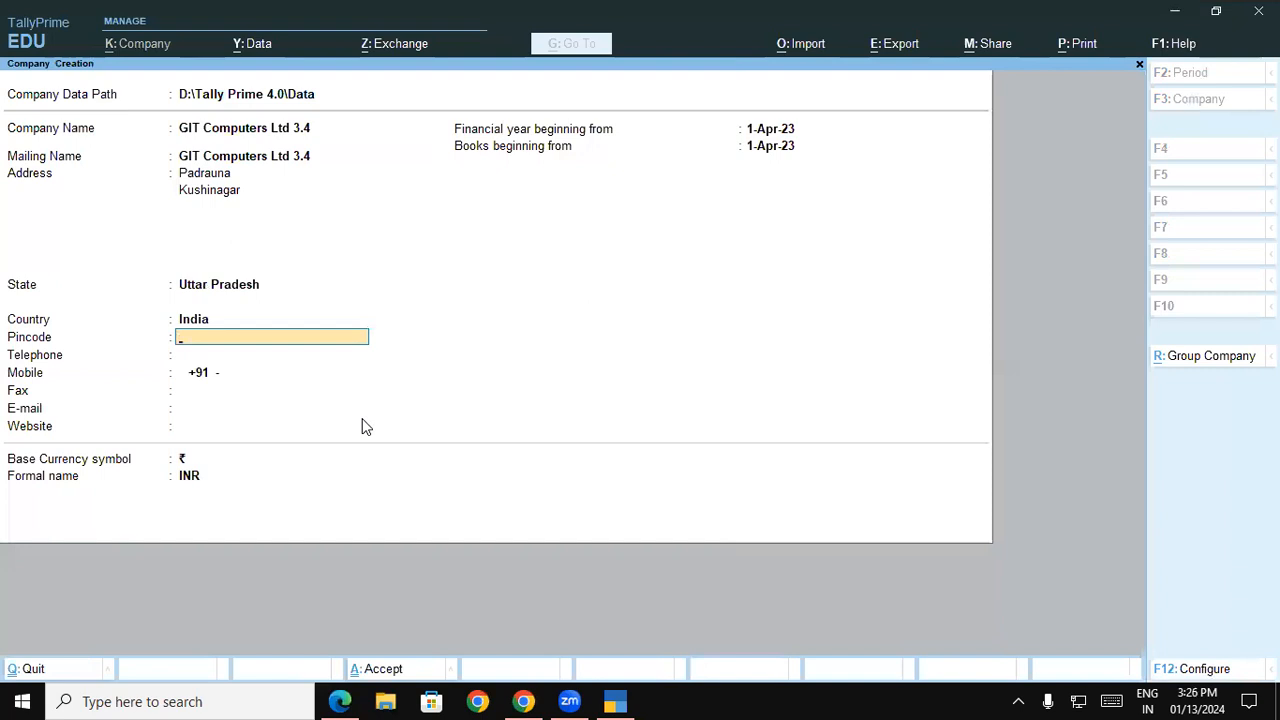
type("274304")
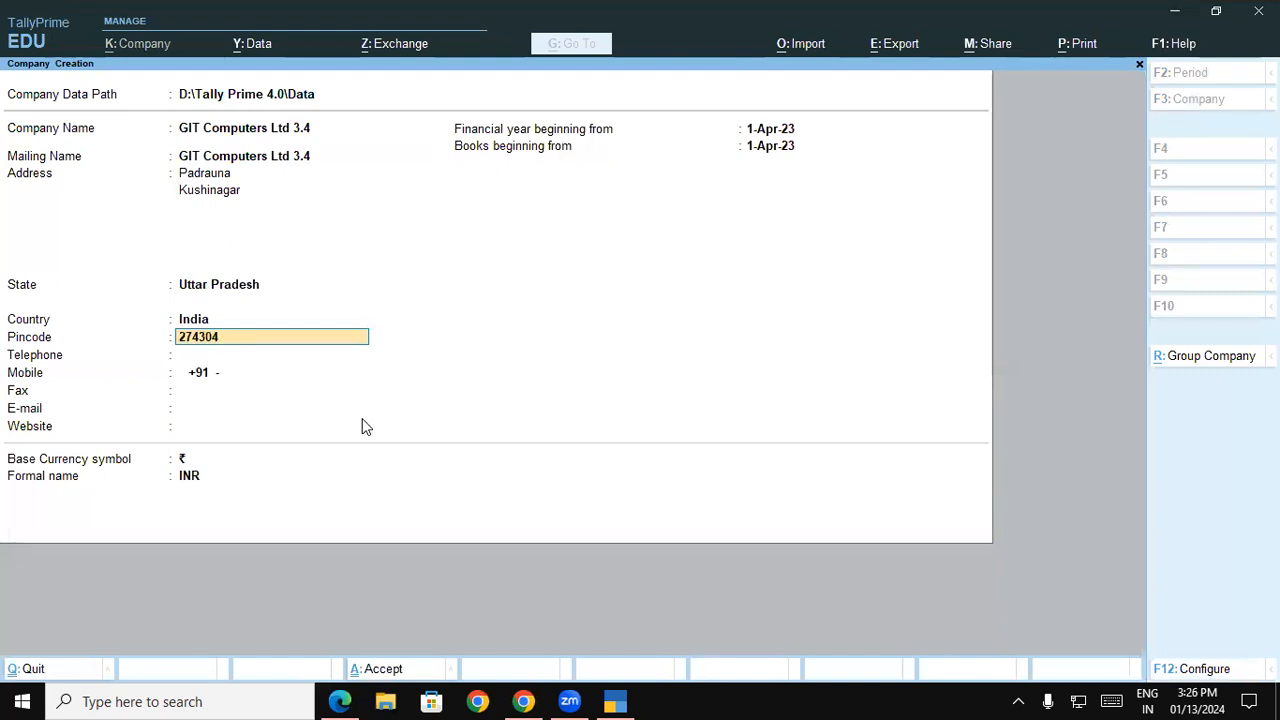
key("Return")
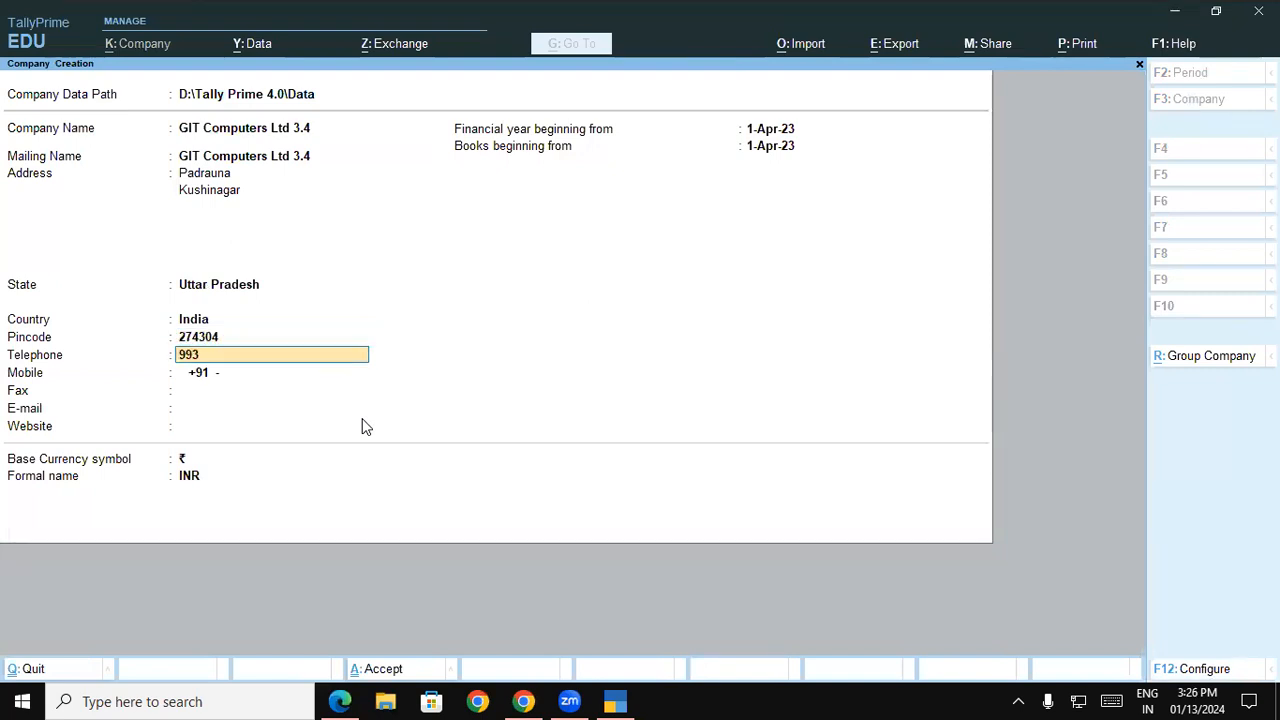
Enter the company's telephone number and mobile number
key("Return")
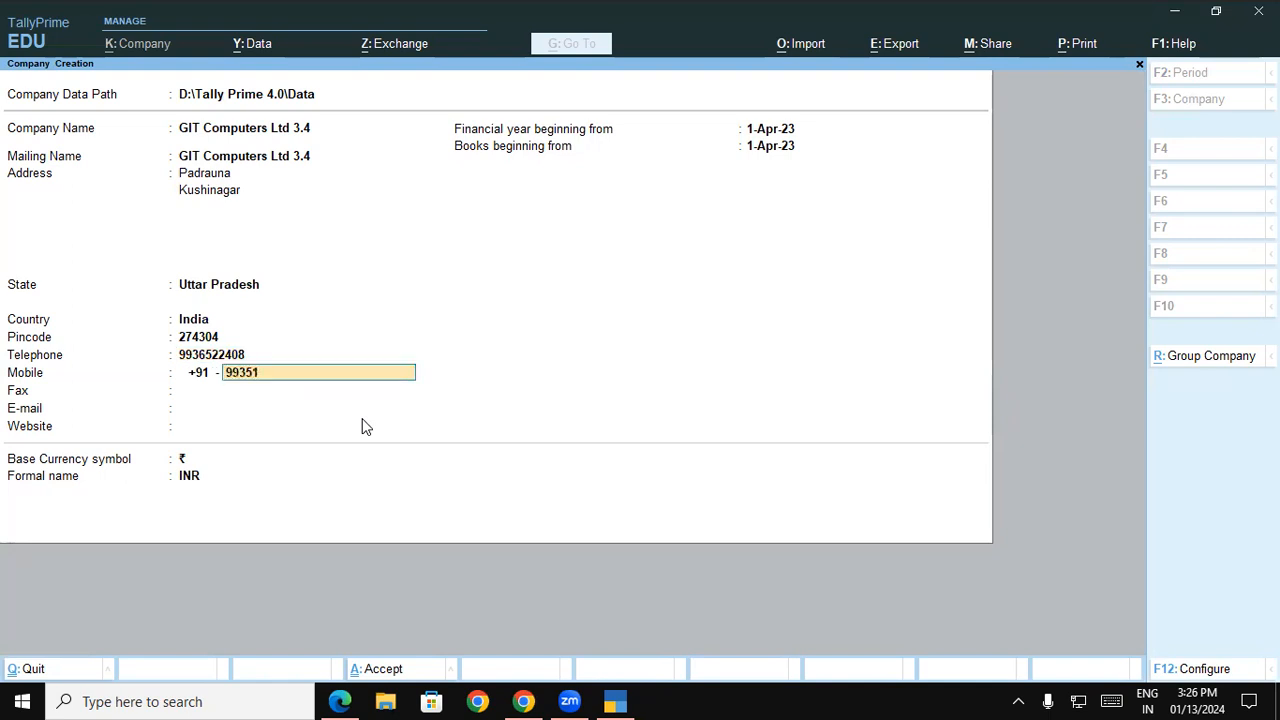
key("Return")
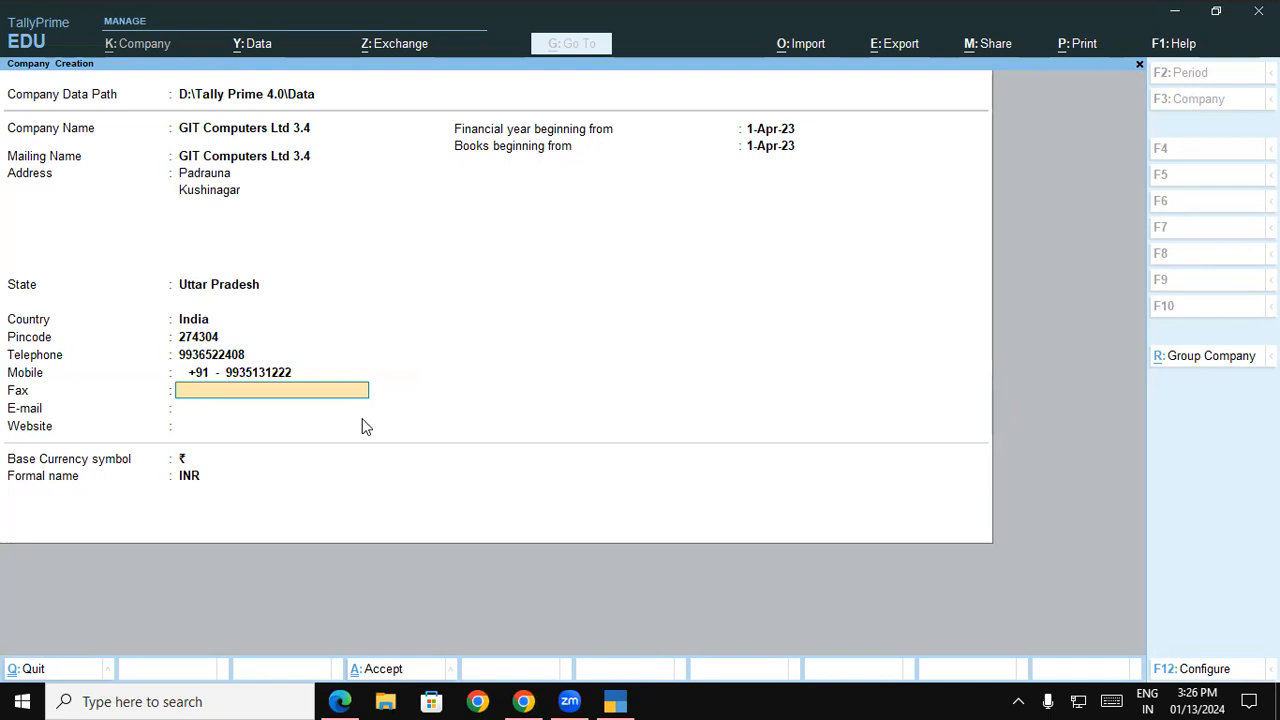
Leave fax, e-mail and website blank and save the new company with the default financial year start
key("Return")
key("Return")
key("Return")
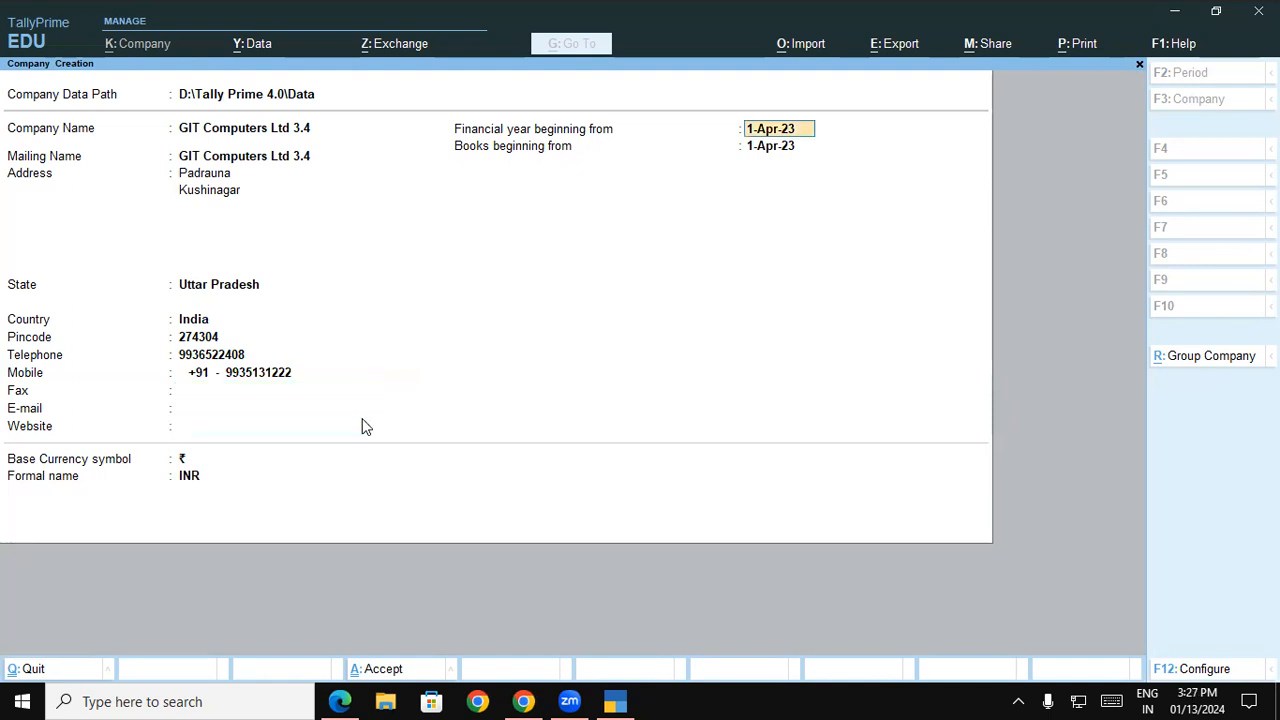
key("ctrl+a")
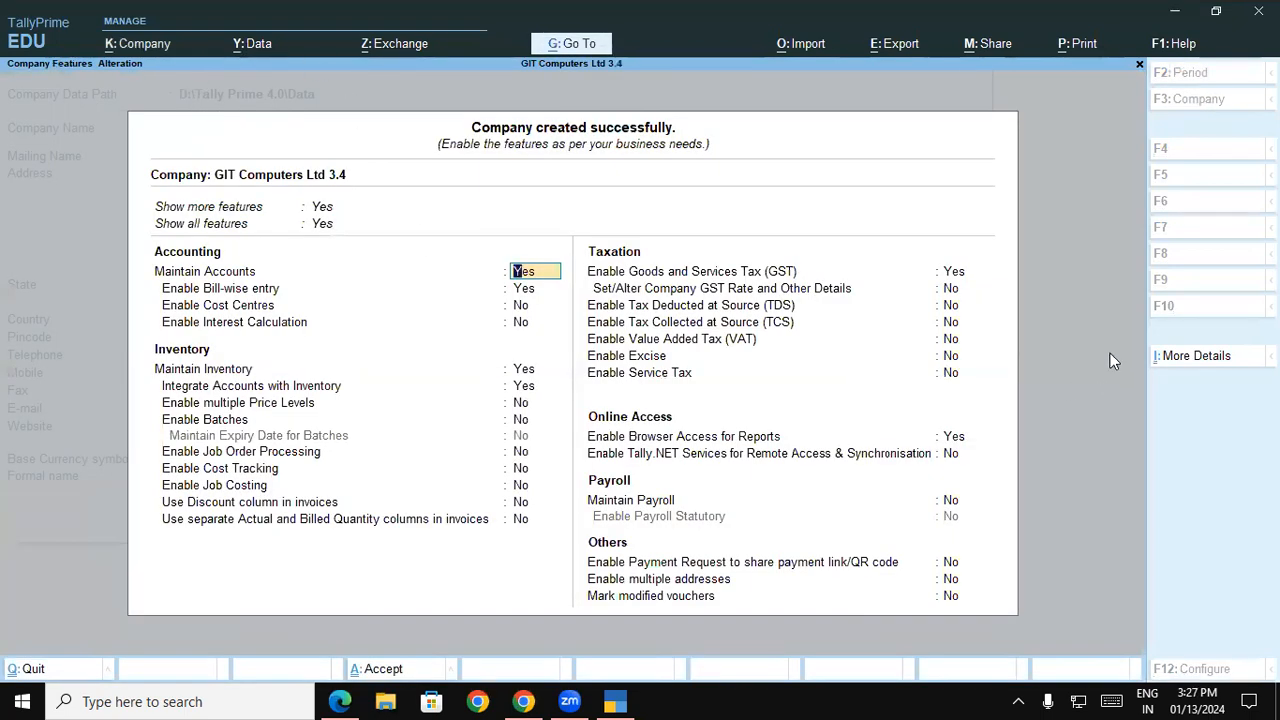
Enable Goods and Services Tax for the company with the registration type Regular
left_click(956, 271)
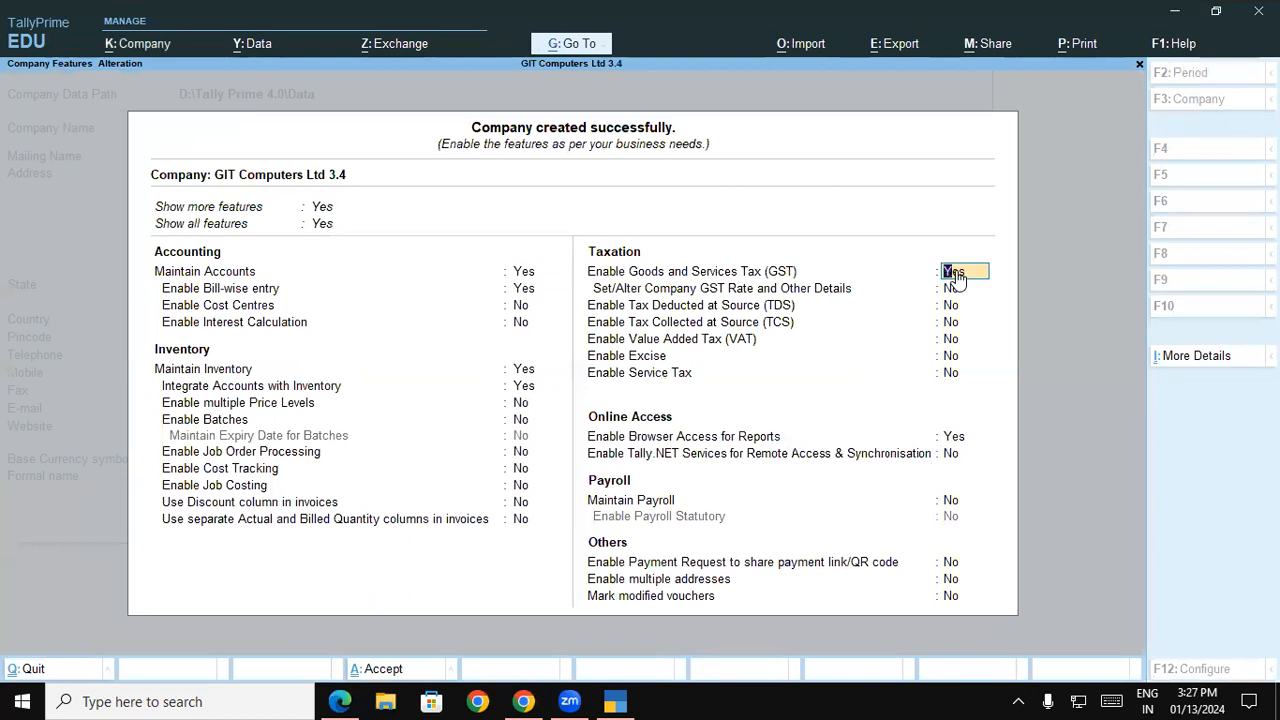
key("Return")
key("Return")
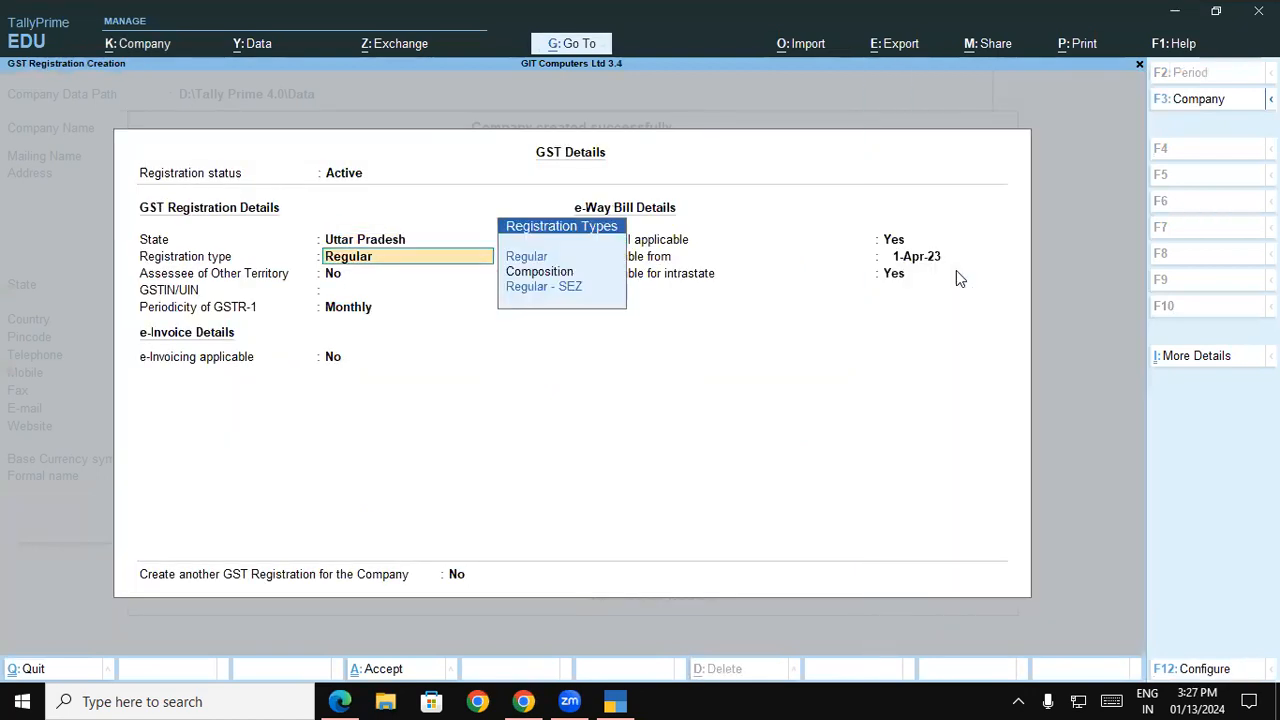
Enter the company's GSTIN, keep the GSTR-1 periodicity Monthly, and save the GST details and company features
key("Return")
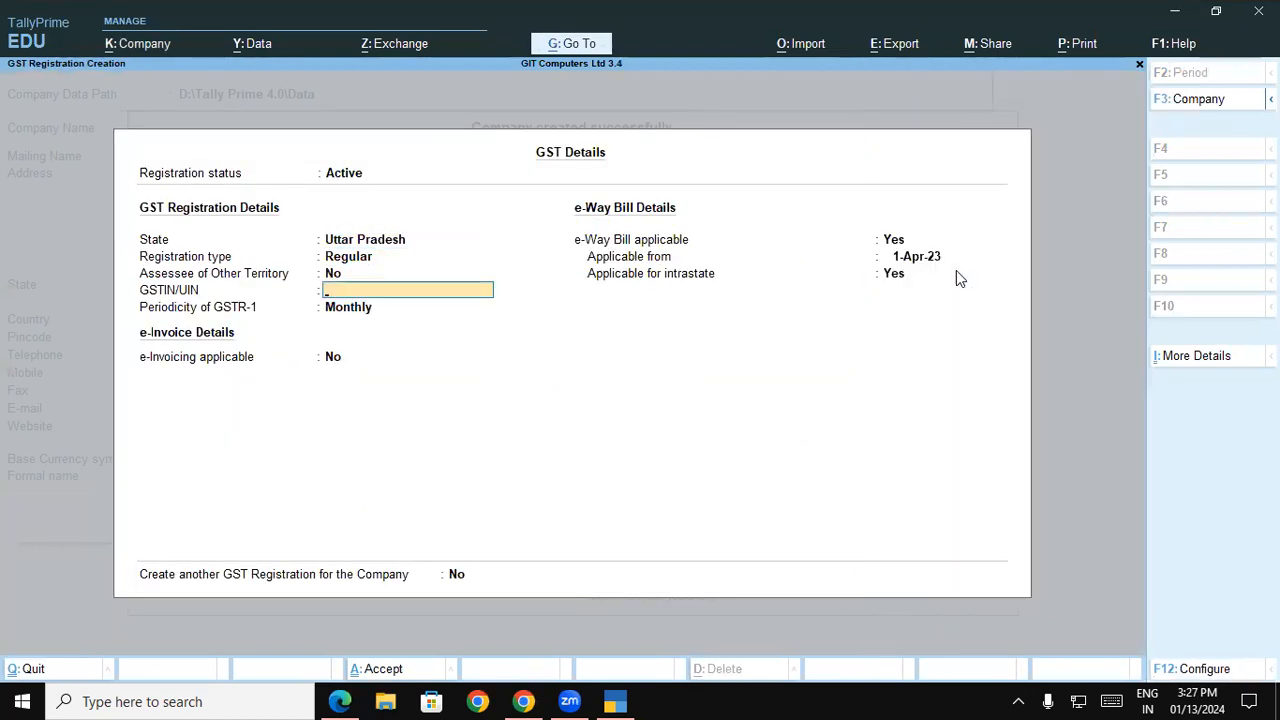
key("Return")
key("ctrl")
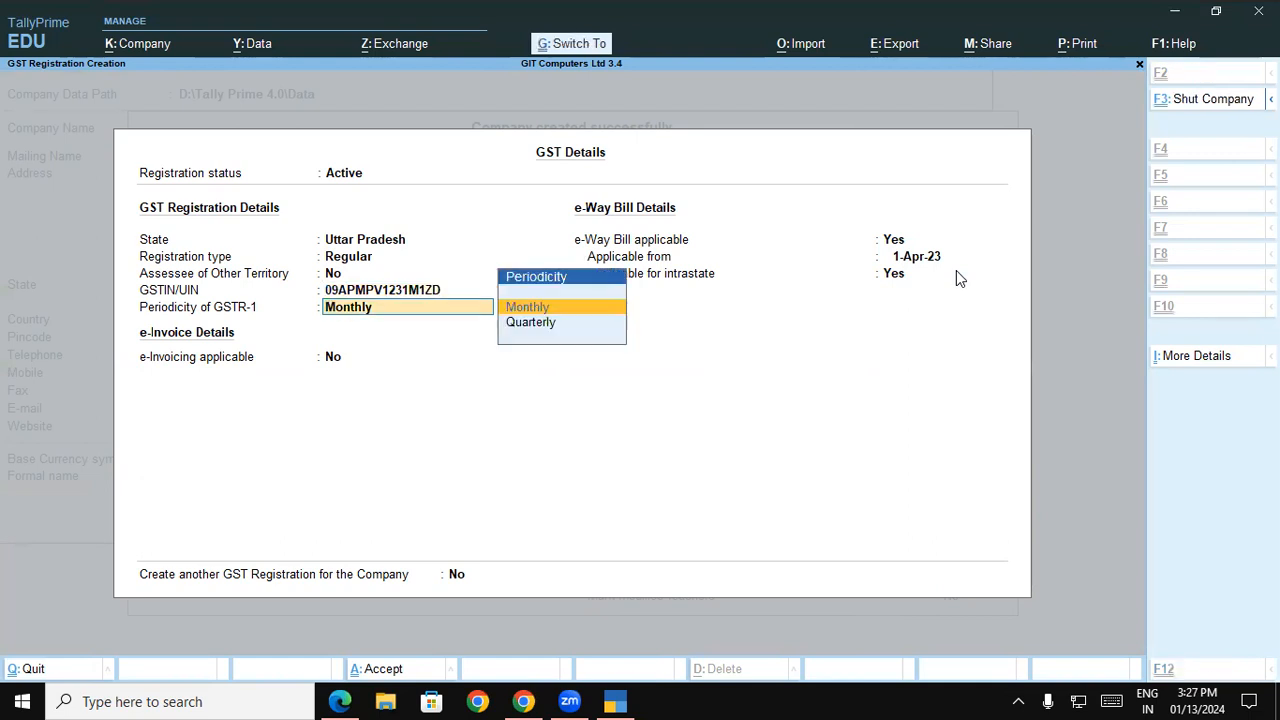
key("ctrl+a")
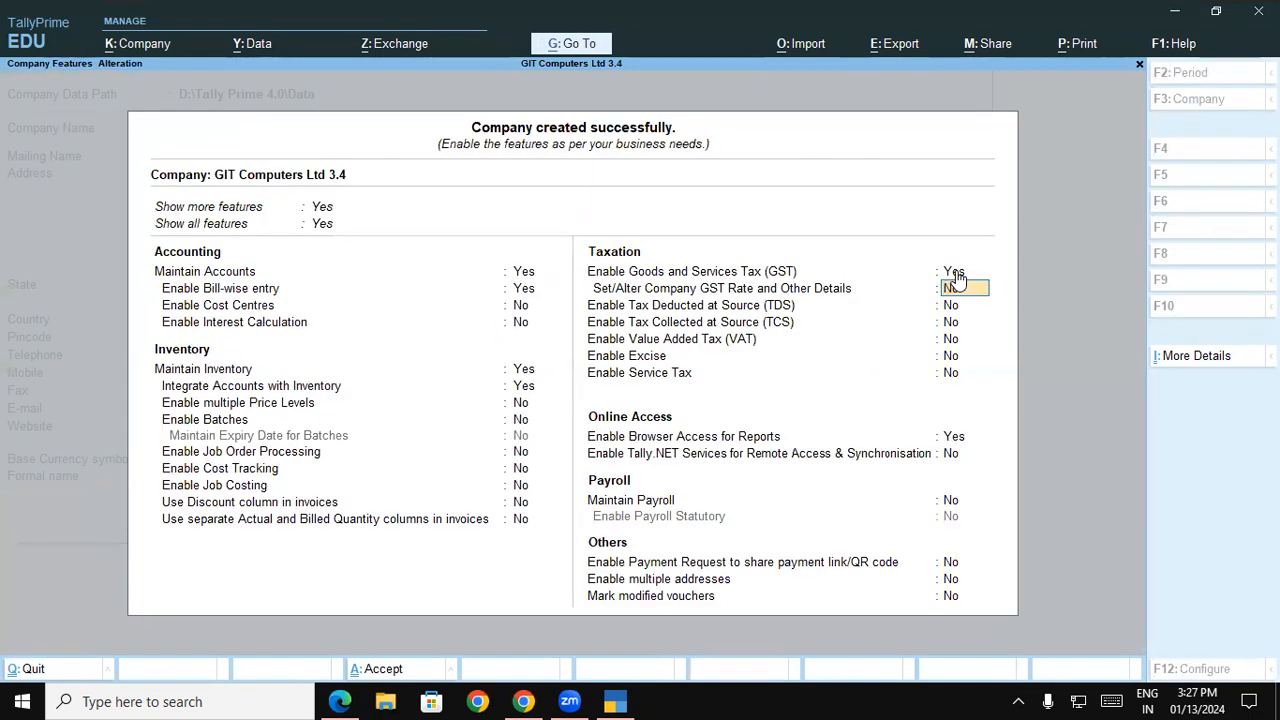
key("ctrl+a")
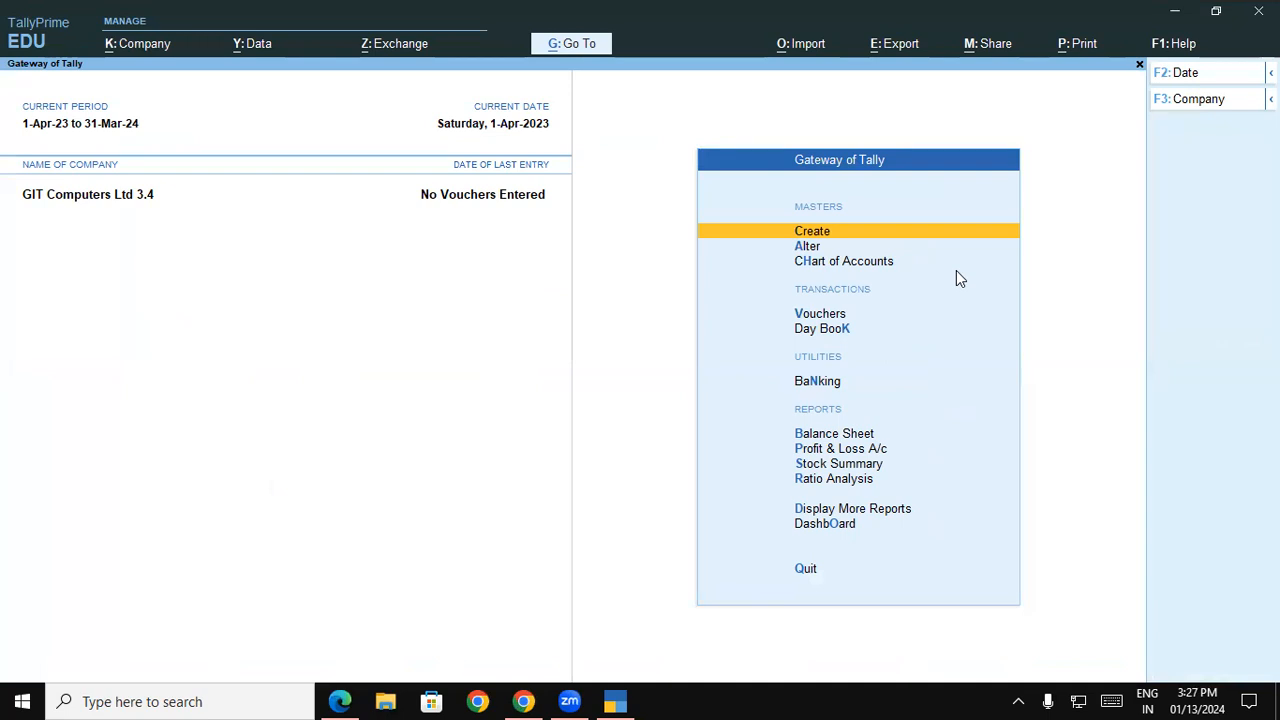
key("Return")
key("Down")
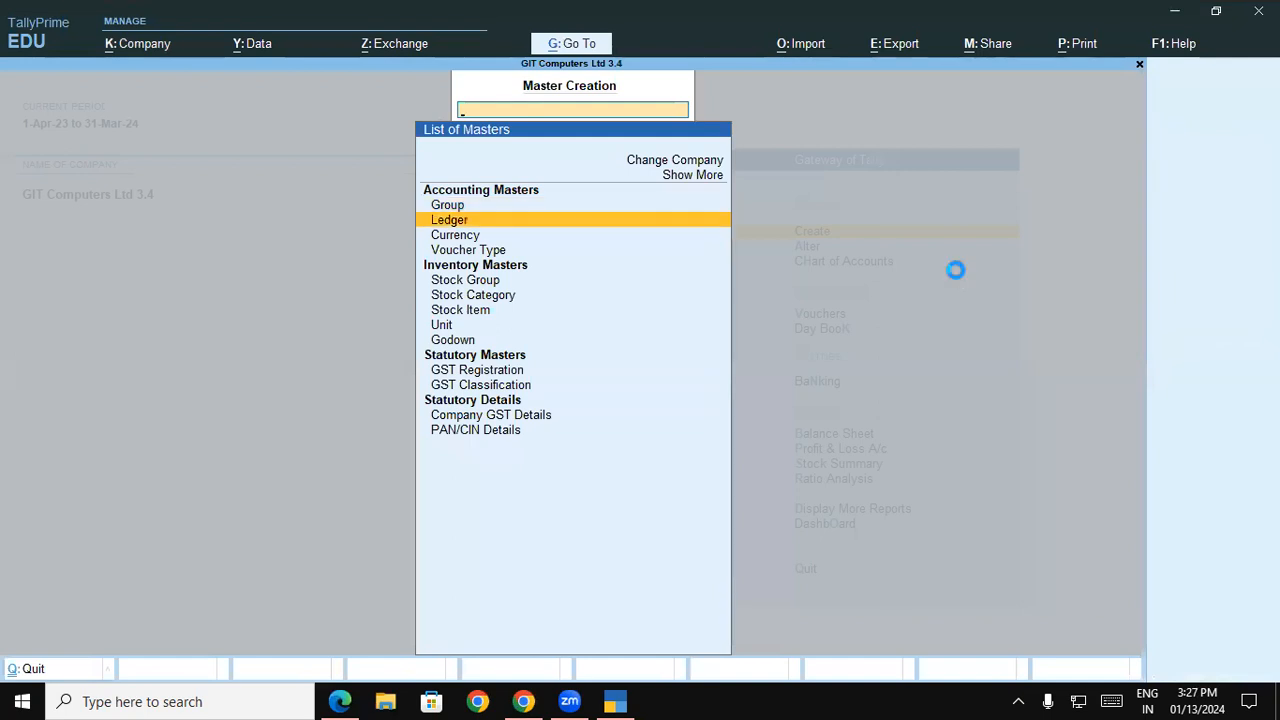
key("Return")
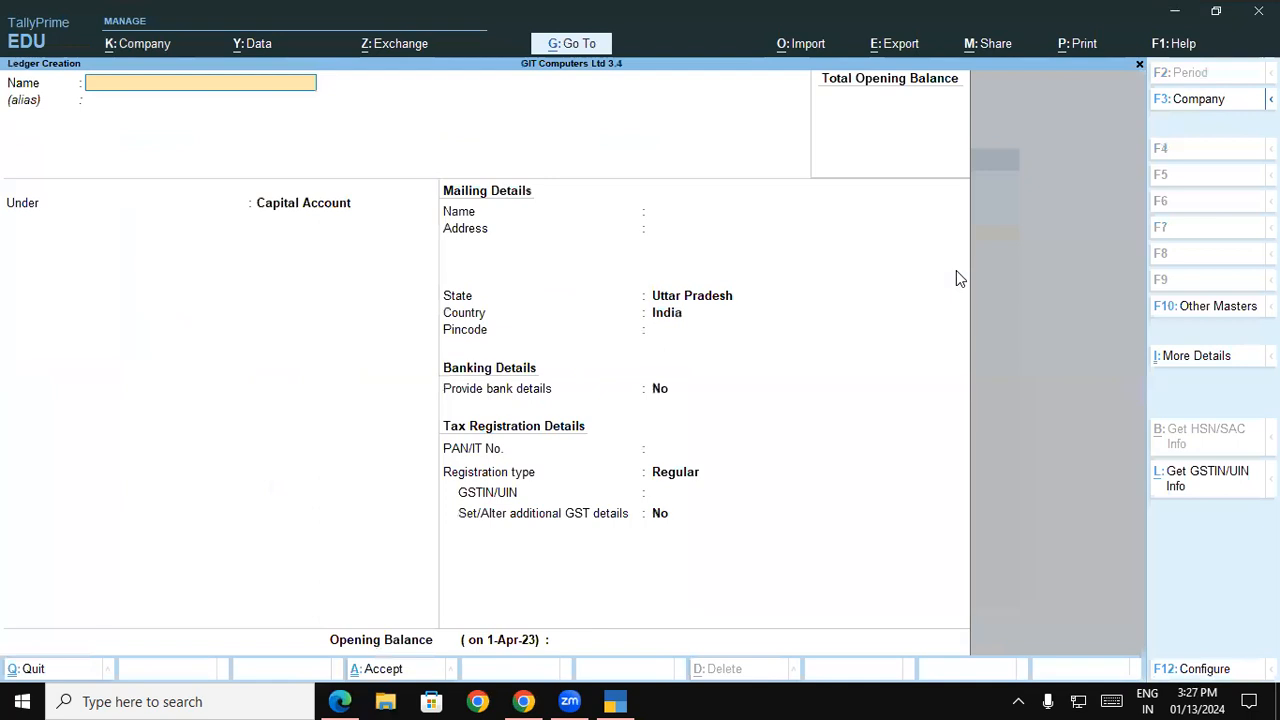
key("Escape")
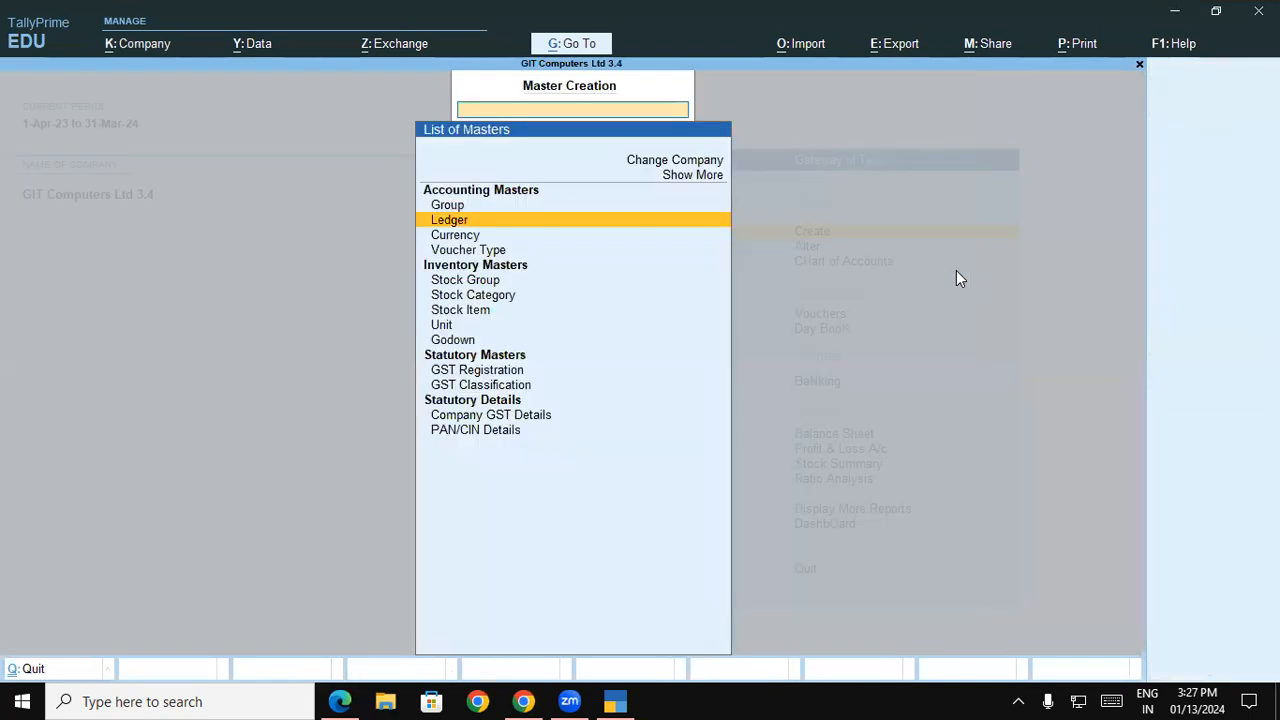
key("Escape")
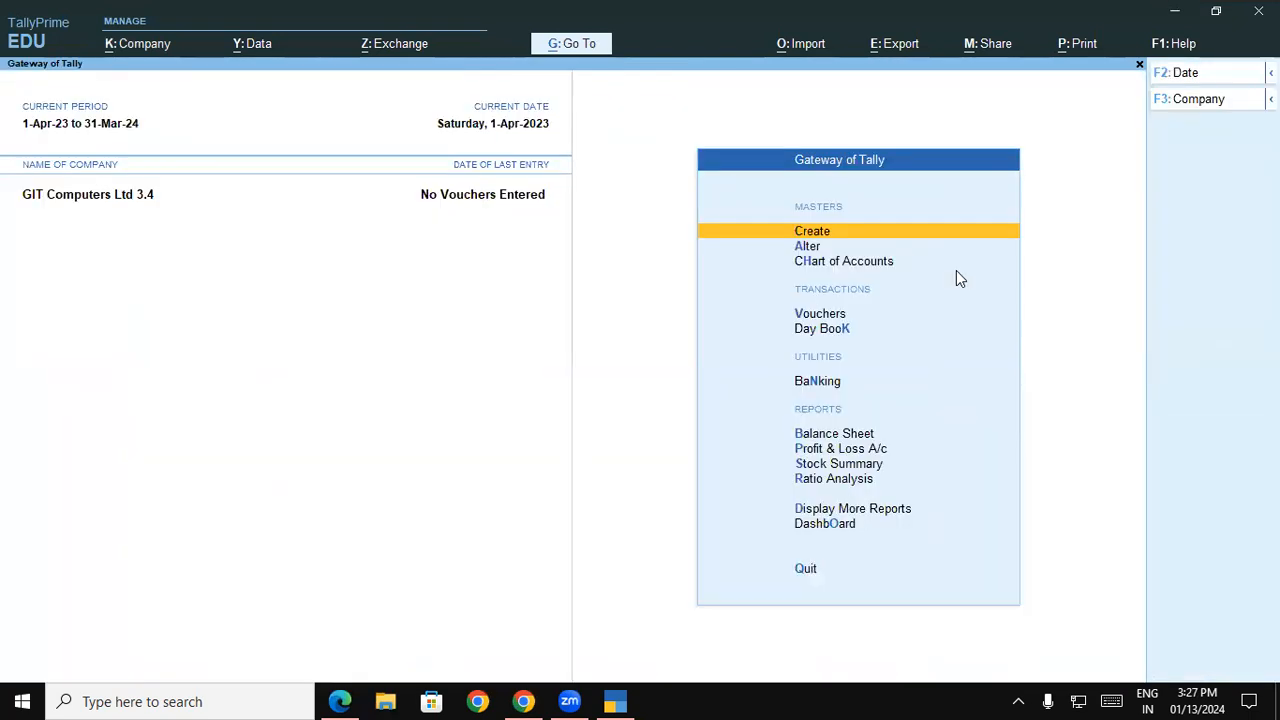
Open multi-ledger creation from the chart of accounts' ledger list, with All Items as the parent group
key("Down")
key("Down")
key("Return")
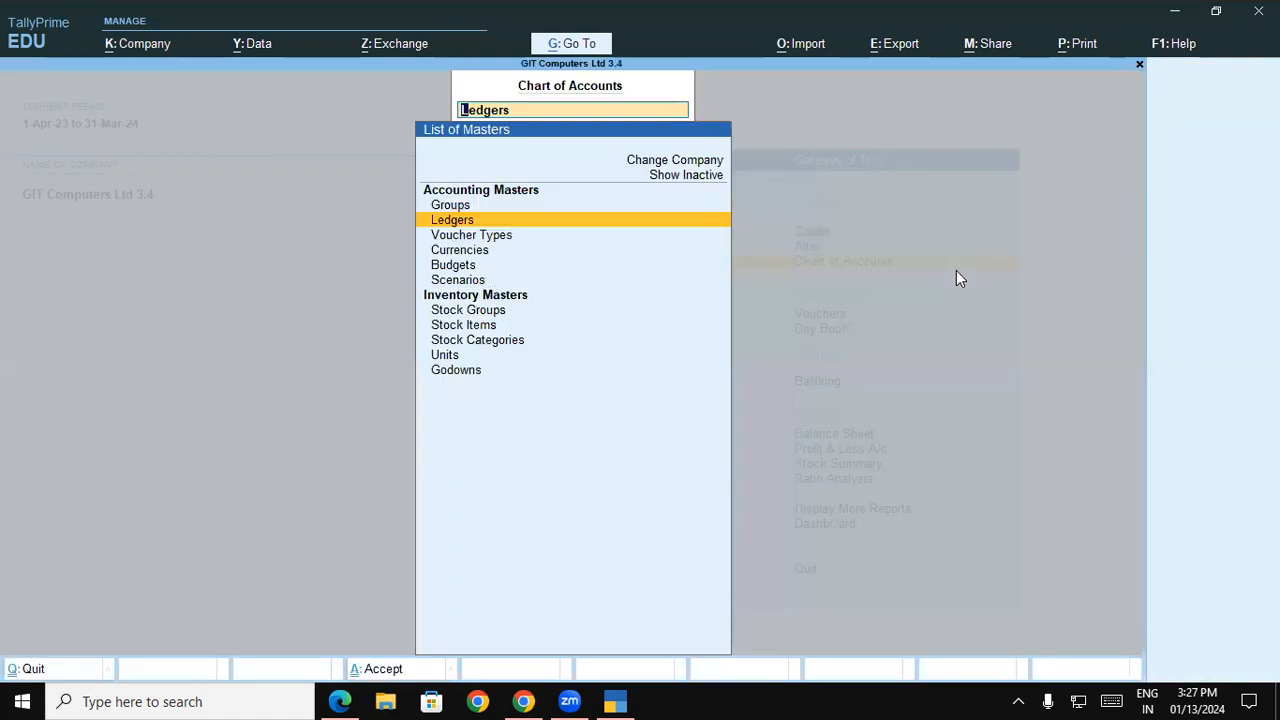
key("Return")
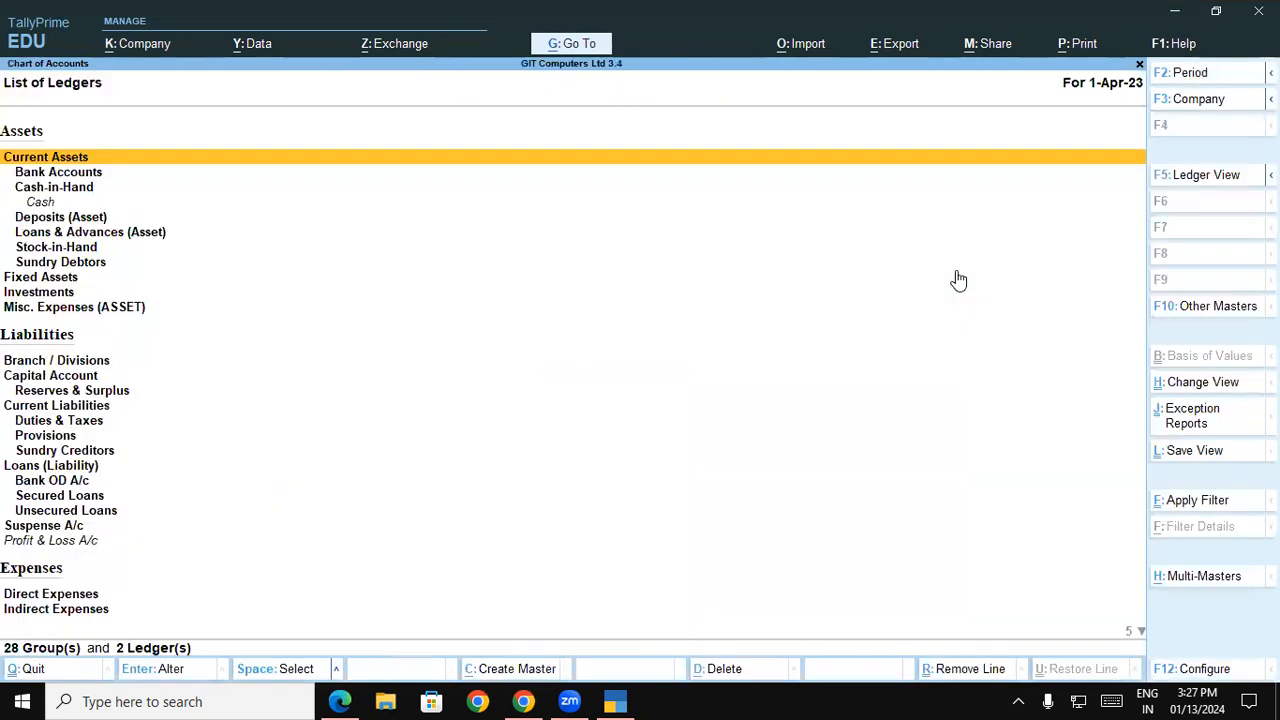
left_click(1229, 580)
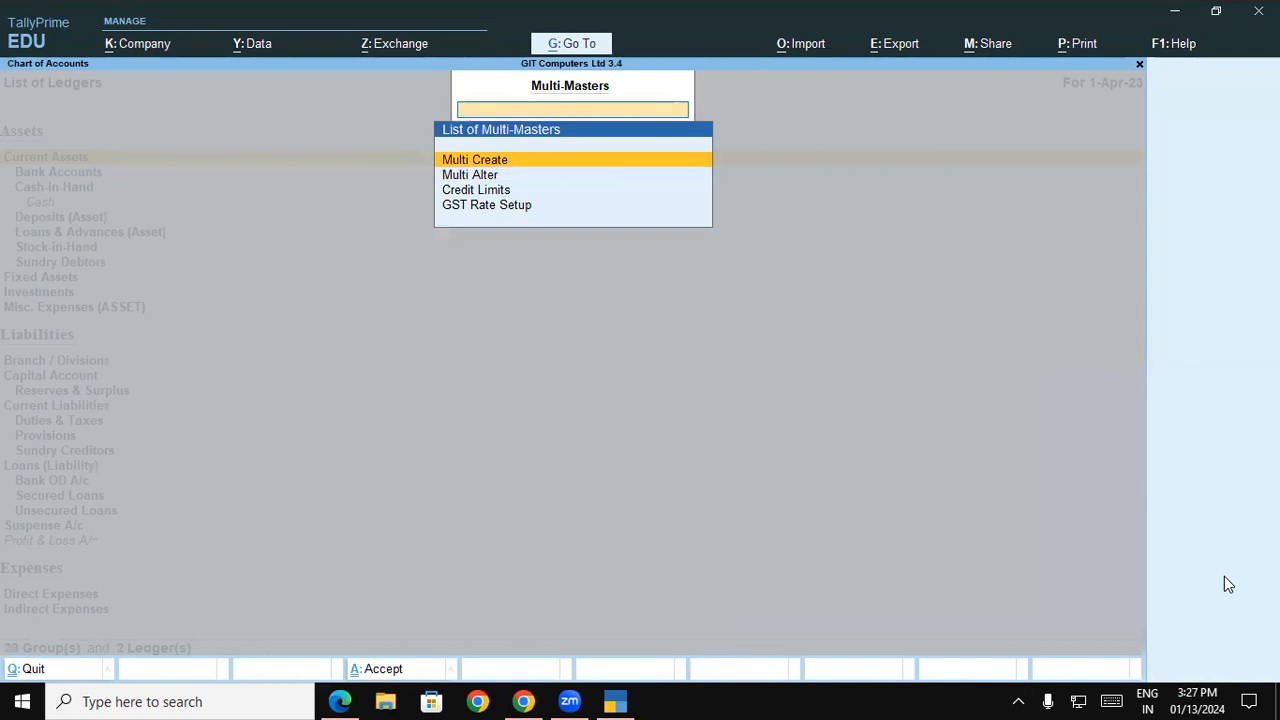
key("Return")
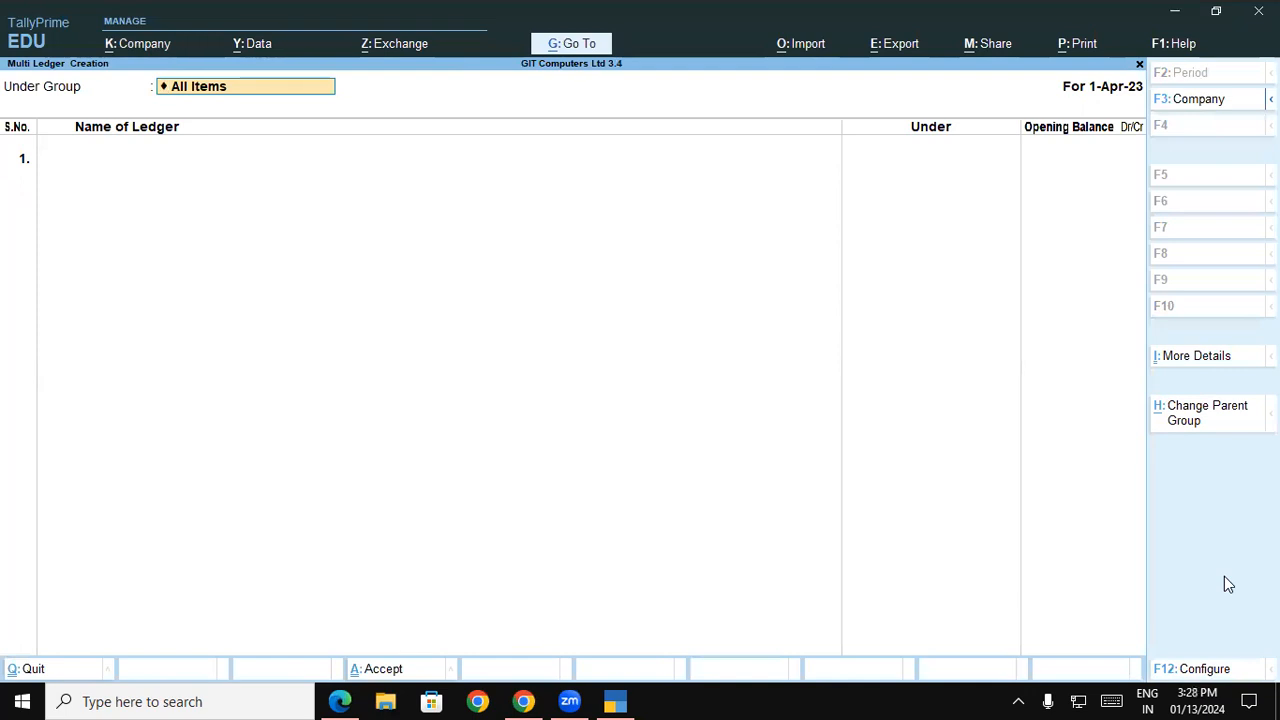
key("Return")
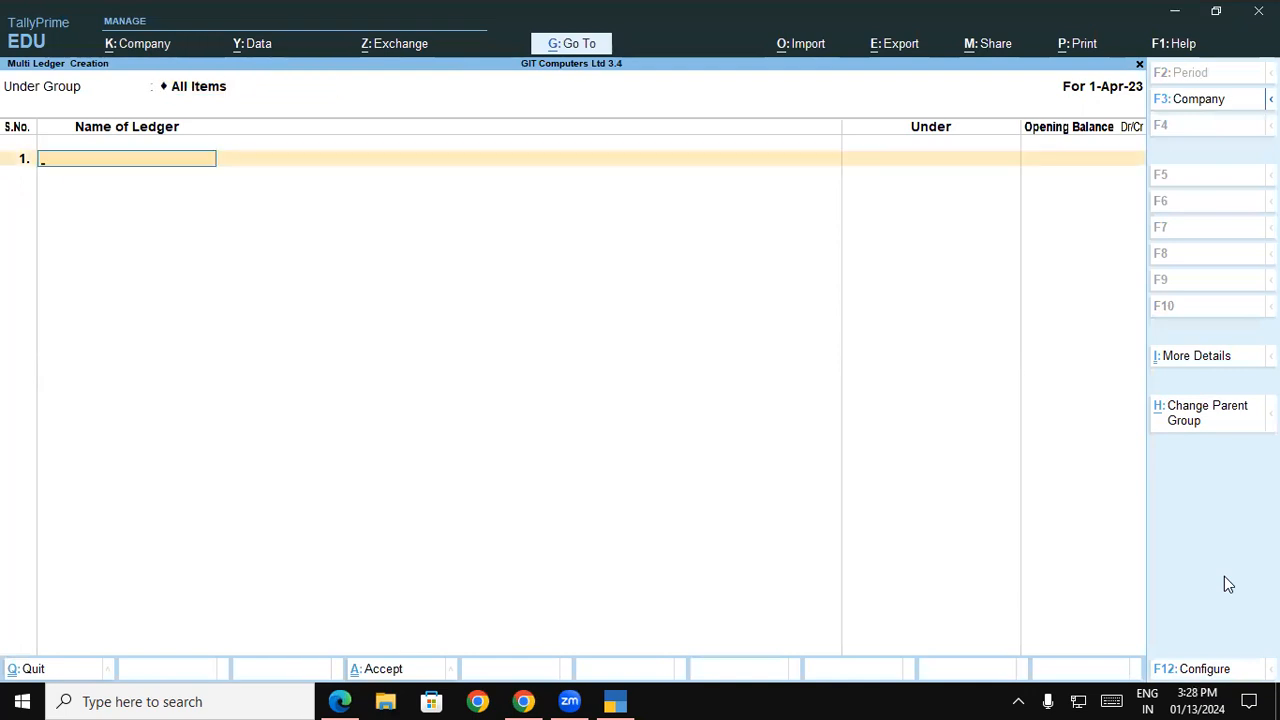
Consult the balance sheet PDF in Edge, return to TallyPrime, and name the first ledger PROP CAPITAL A/C
key("alt+Tab")
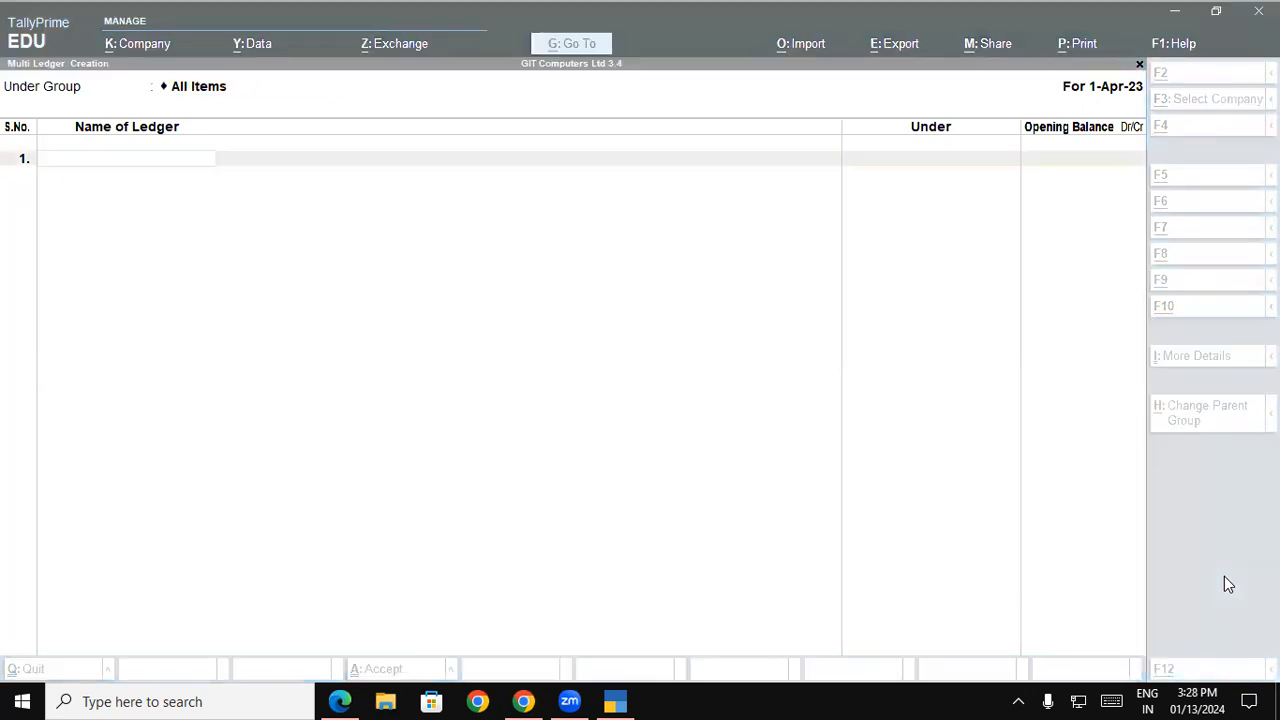
key("alt+Tab")
key("alt+Tab")
key("alt+Tab")
key("alt+Tab")
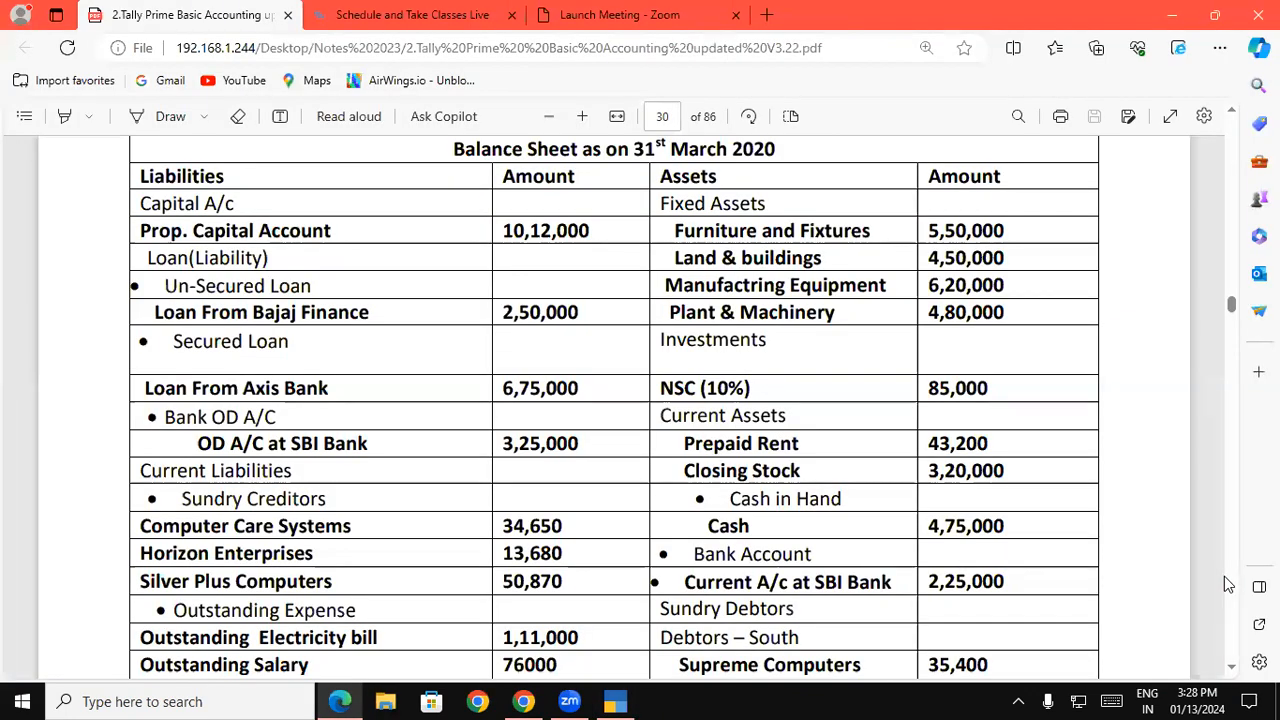
key("alt+Tab")
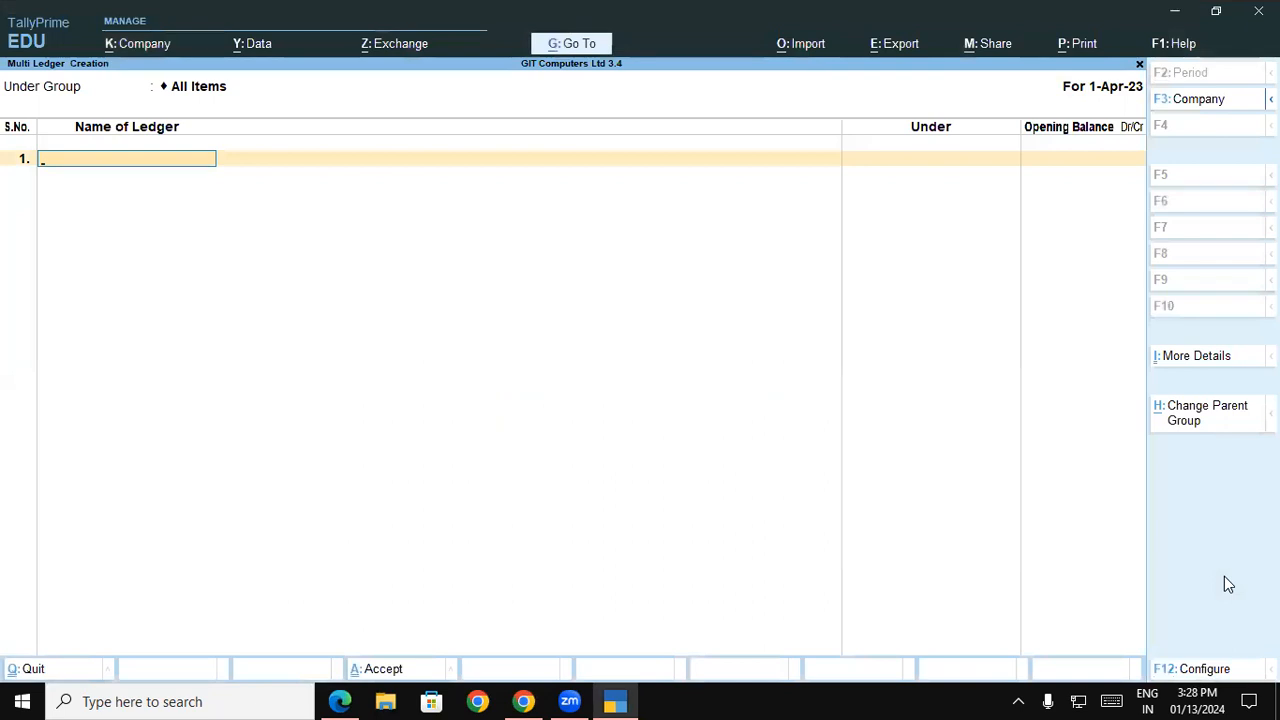
type("PROP CAPIT")
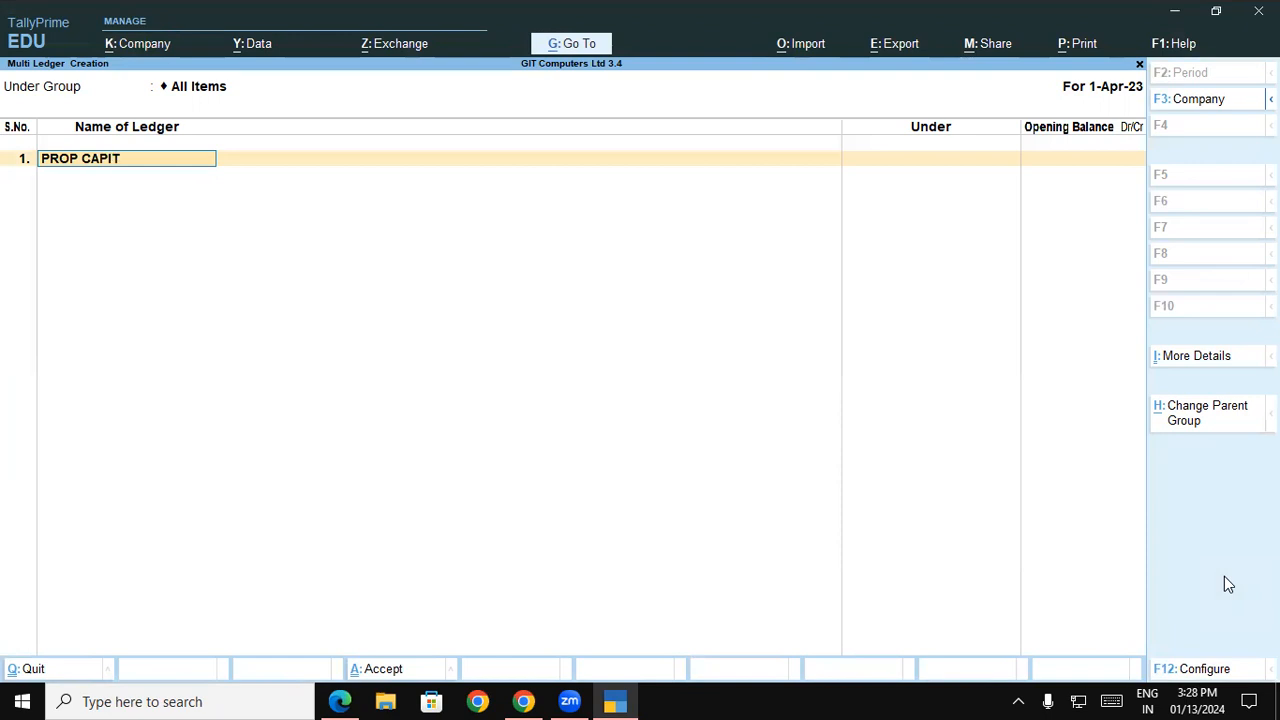
type("AL A/C")
key("Return")
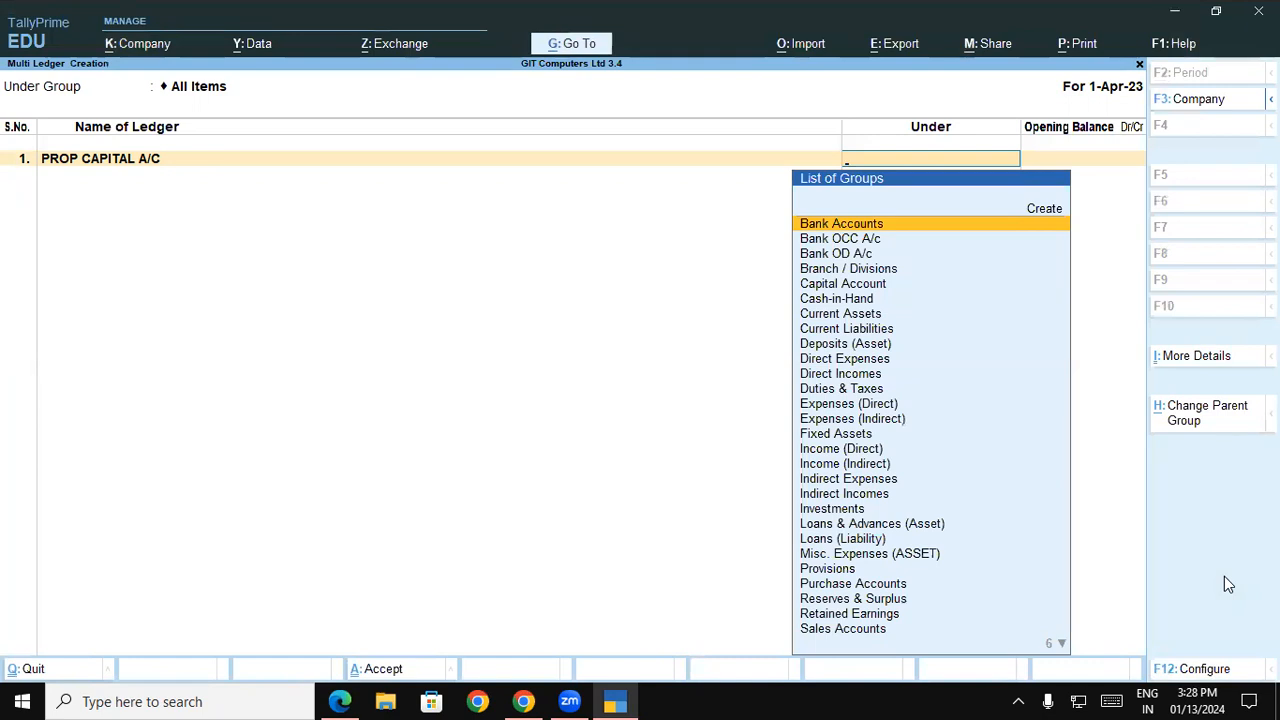
Place the PROP CAPITAL A/C ledger under Capital Account with an opening balance of 10,12,000 Cr from the balance sheet
type("CA")
key("Down")
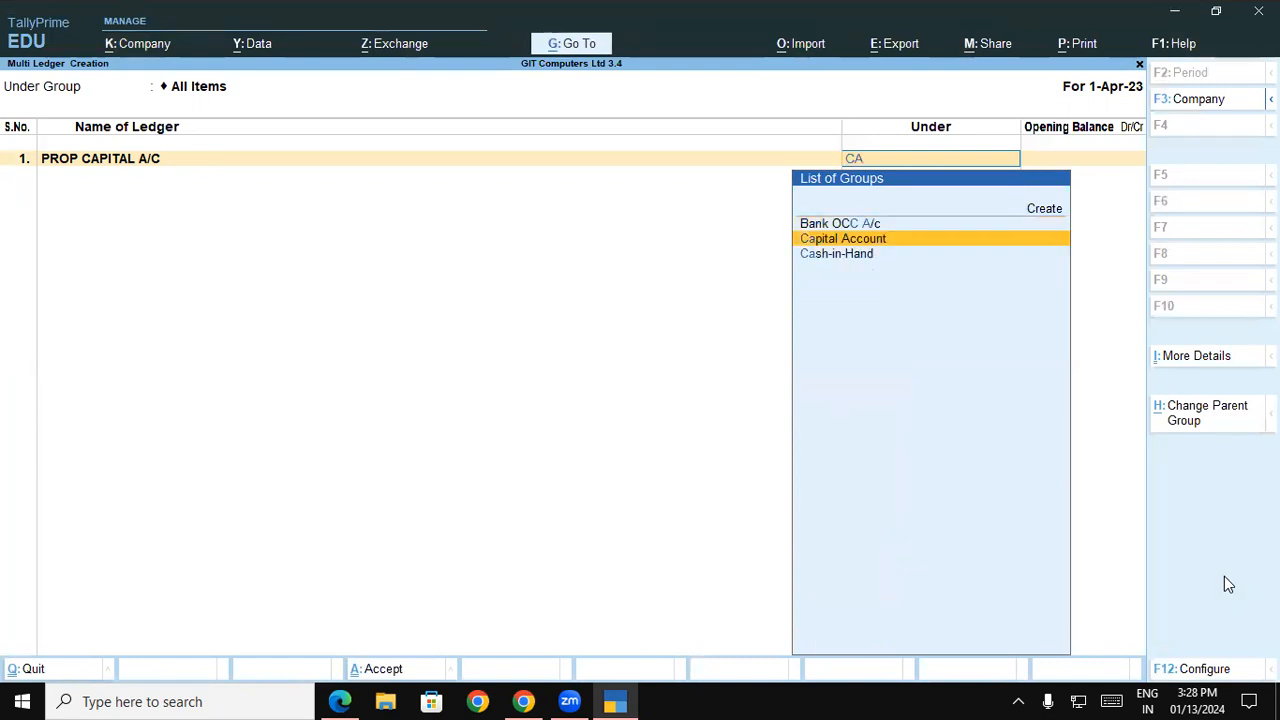
key("Return")
key("alt+Tab")
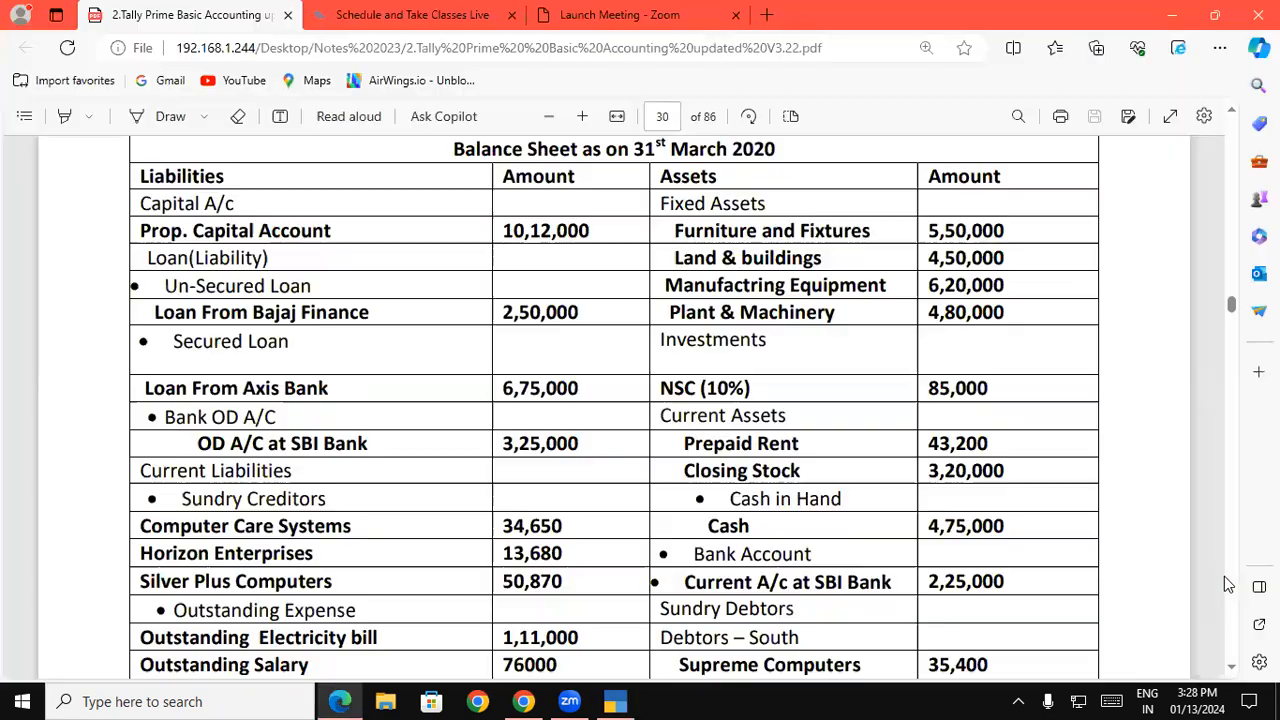
key("alt+Tab")
type("1")
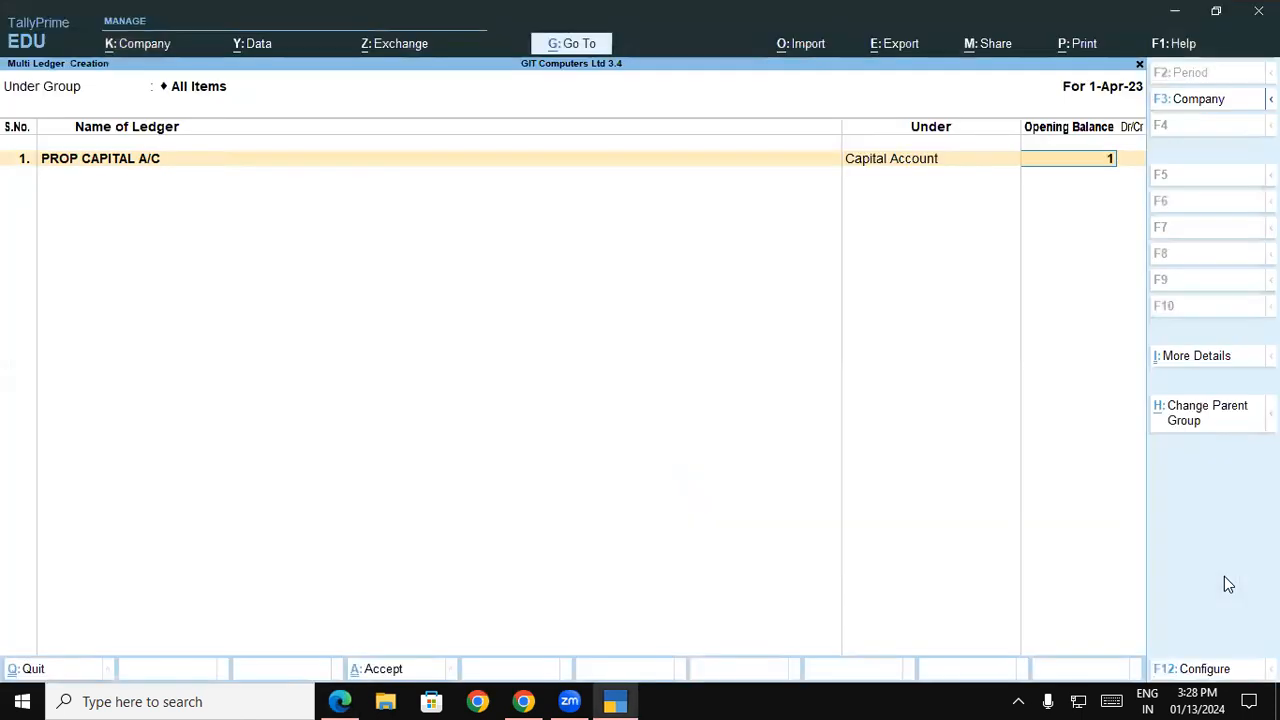
type("0,12,000")
key("Return")
key("Return")
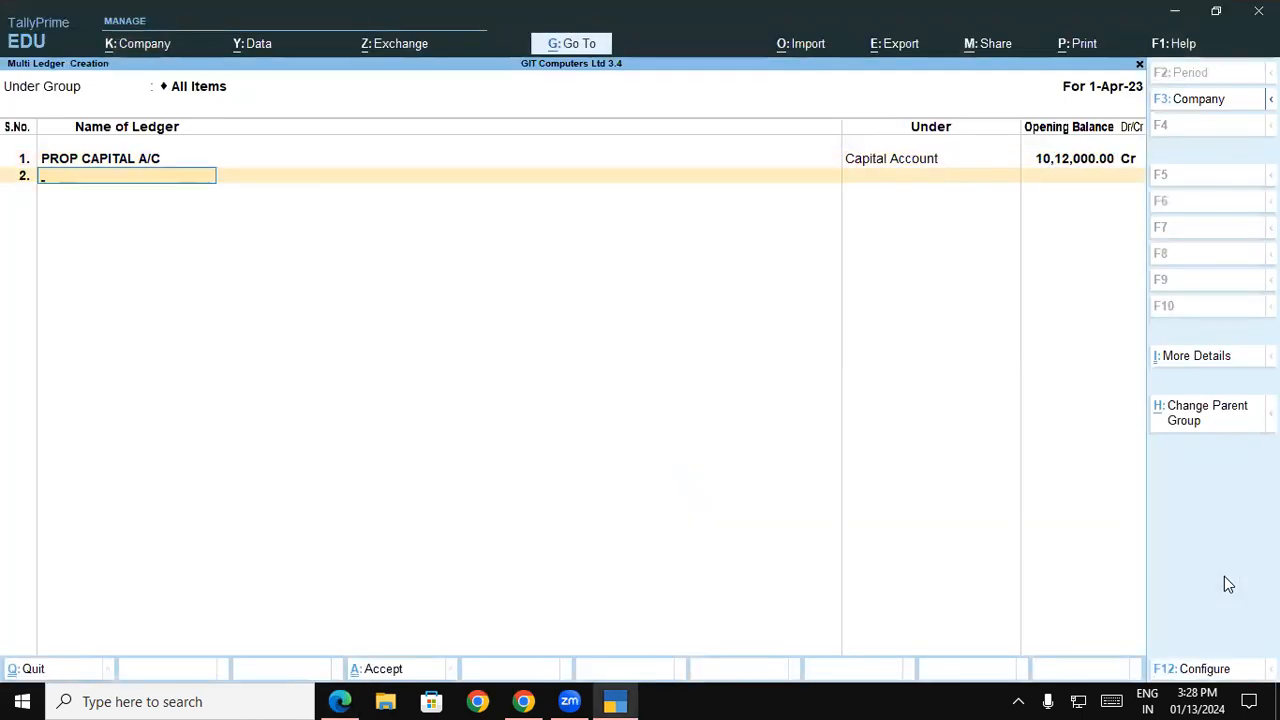
Check the next liability in the balance sheet and name the second ledger LOAN FROM BAJAJ FINANCE
key("alt+Tab")
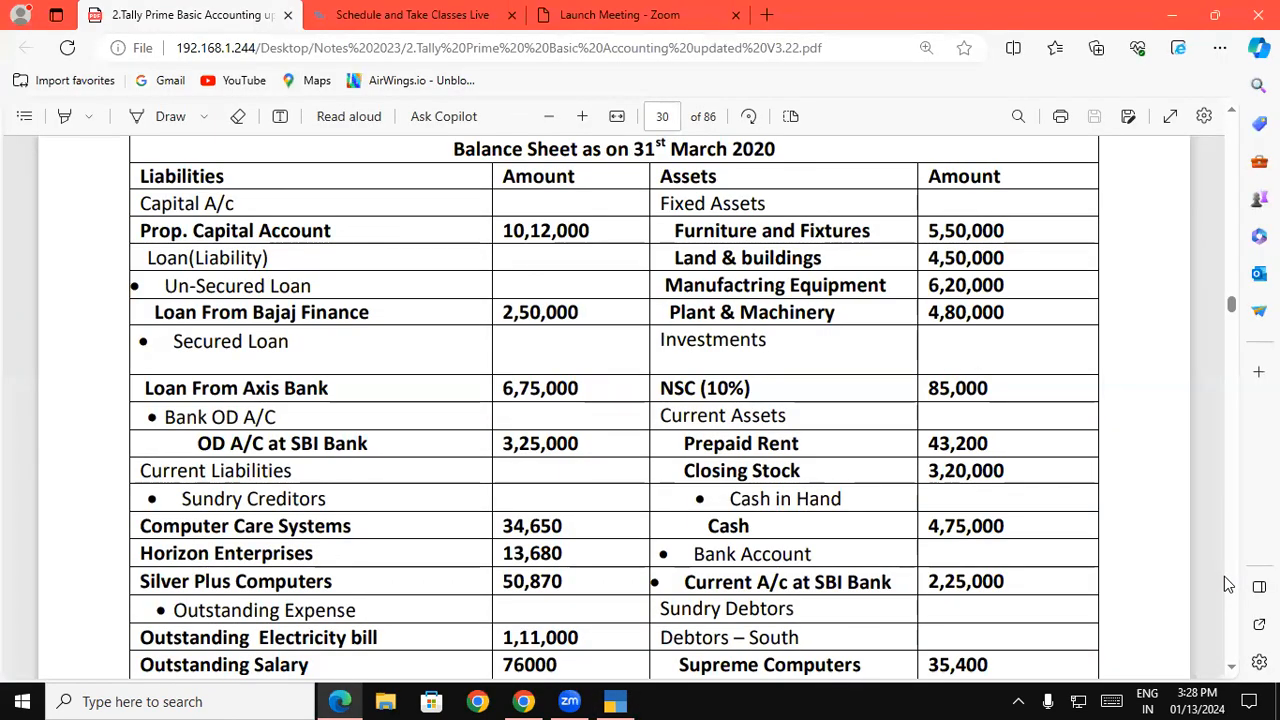
key("alt+Tab")
type("LOA")
type("FROM BAJ")
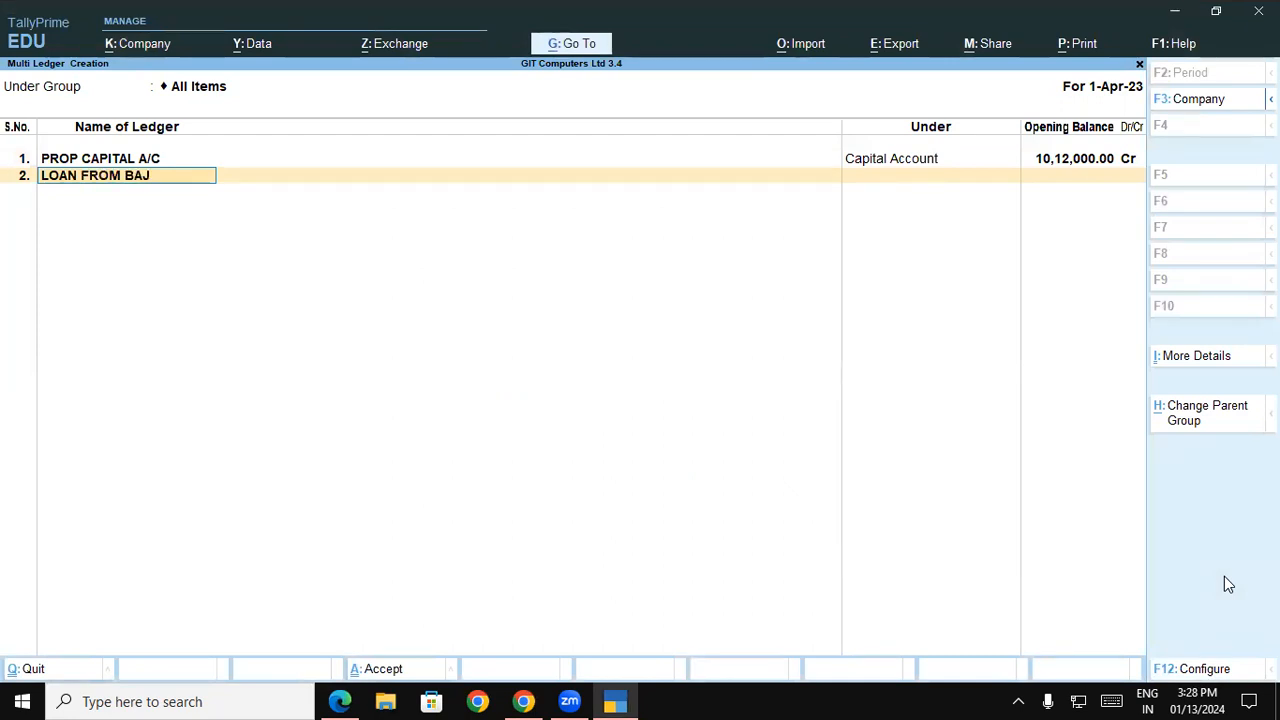
type("AJ  FINANCE,")
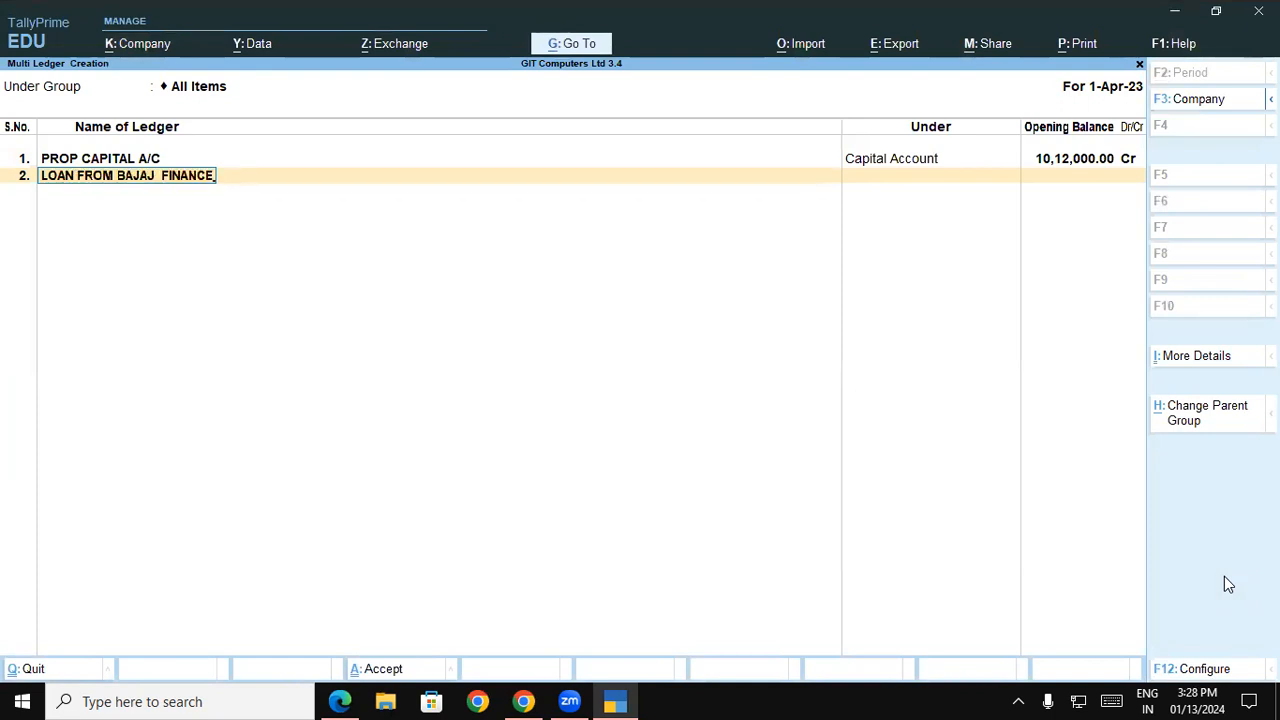
key("Return")
Place the Bajaj Finance loan ledger under Unsecured Loans with an opening balance of 2,50,000 Cr, as in the balance sheet
key("alt")
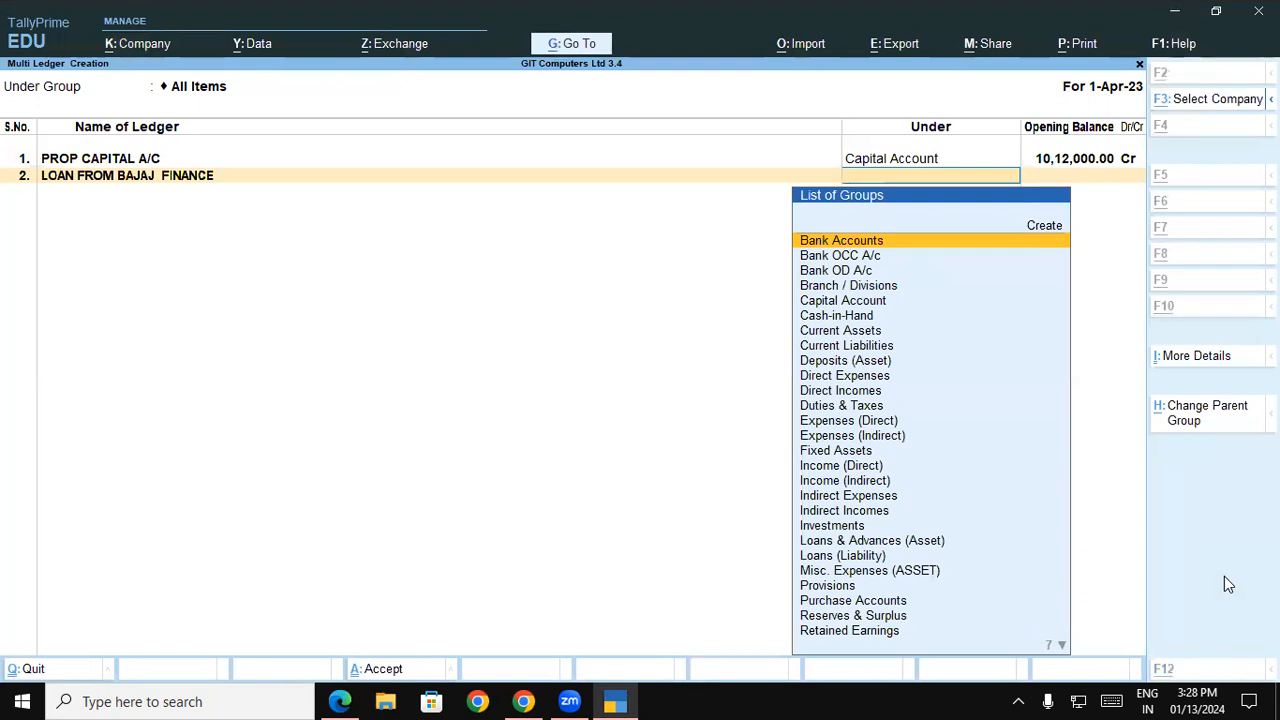
key("alt+Tab")
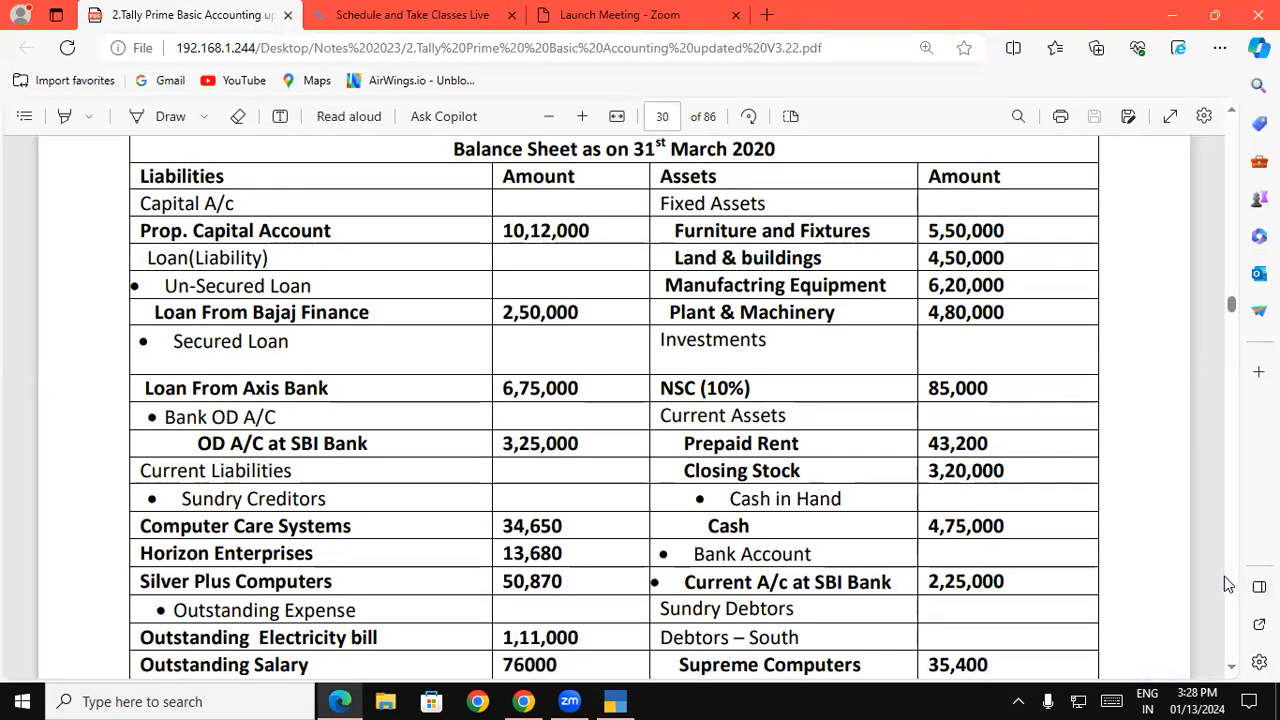
key("alt+Tab")
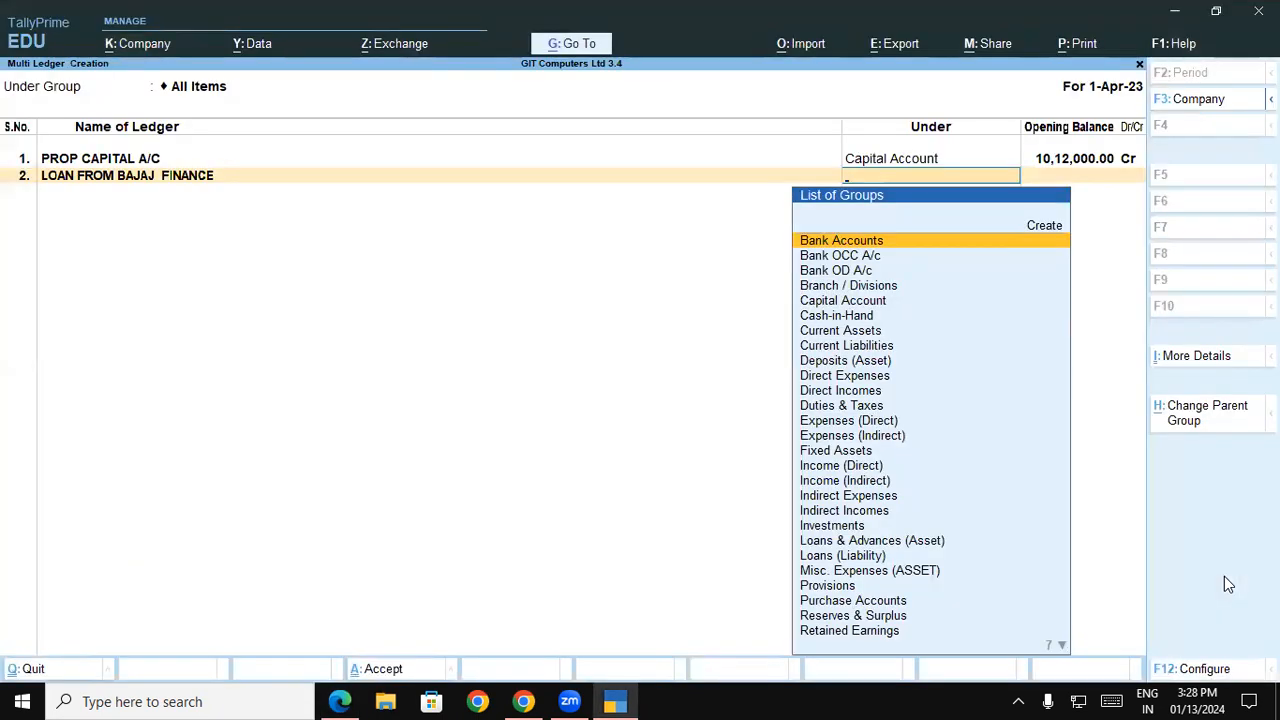
type("U")
key("Return")
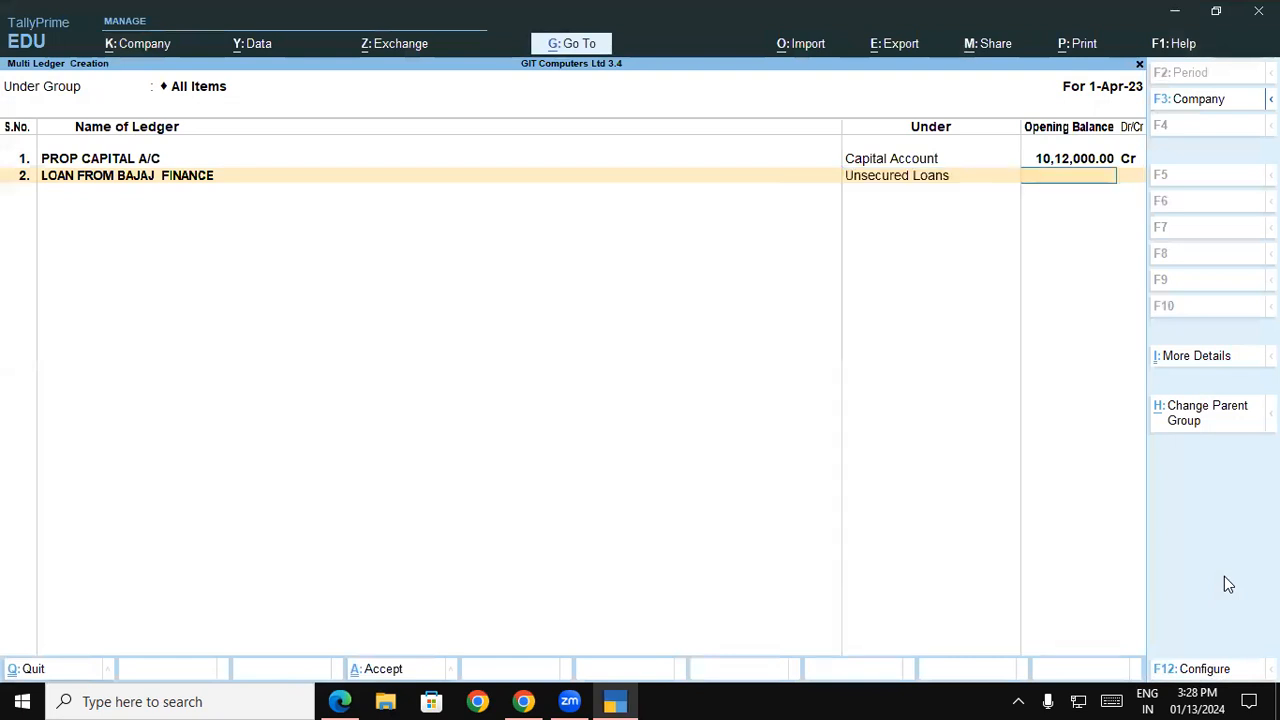
key("alt+Tab")
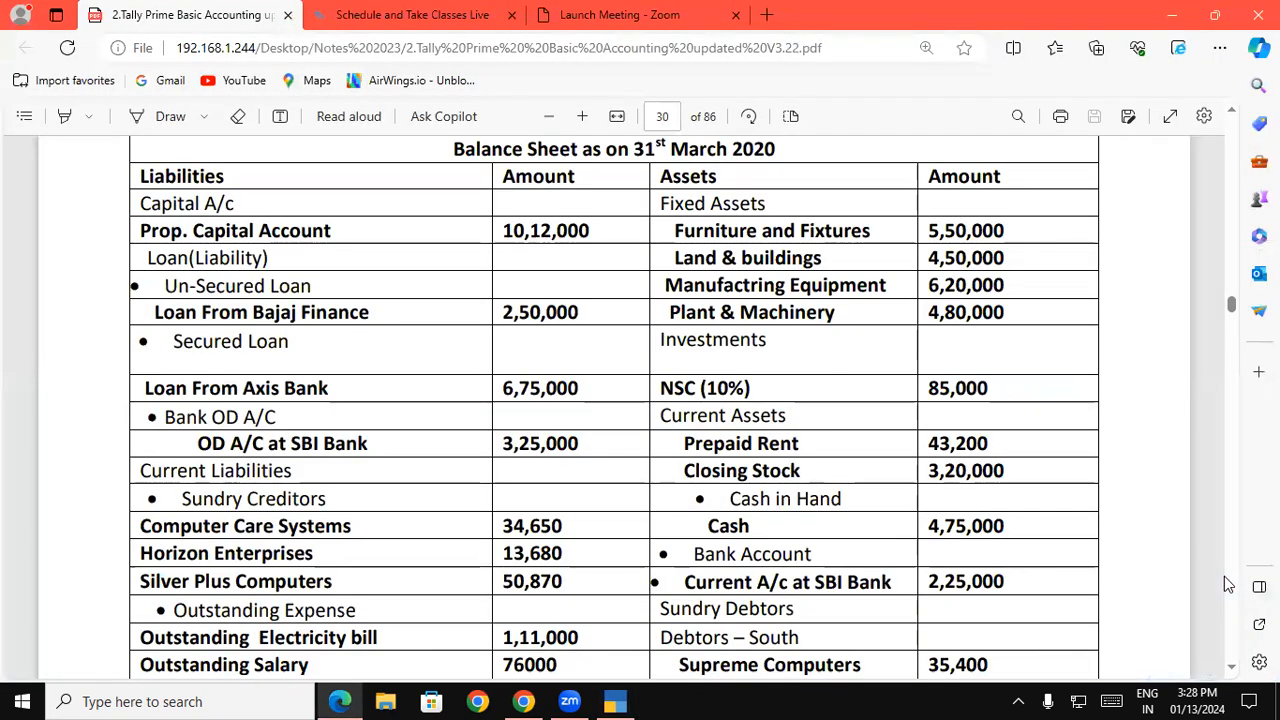
key("alt+Tab")
type("250")
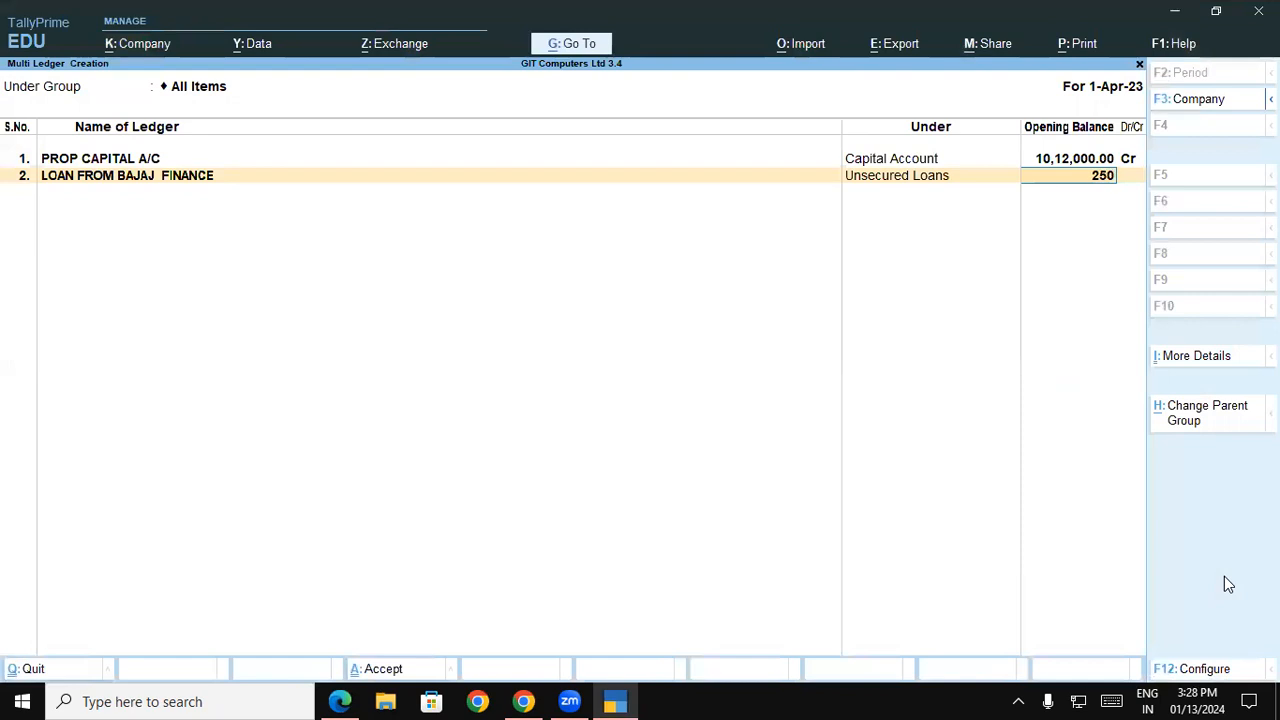
type("000")
key("Return")
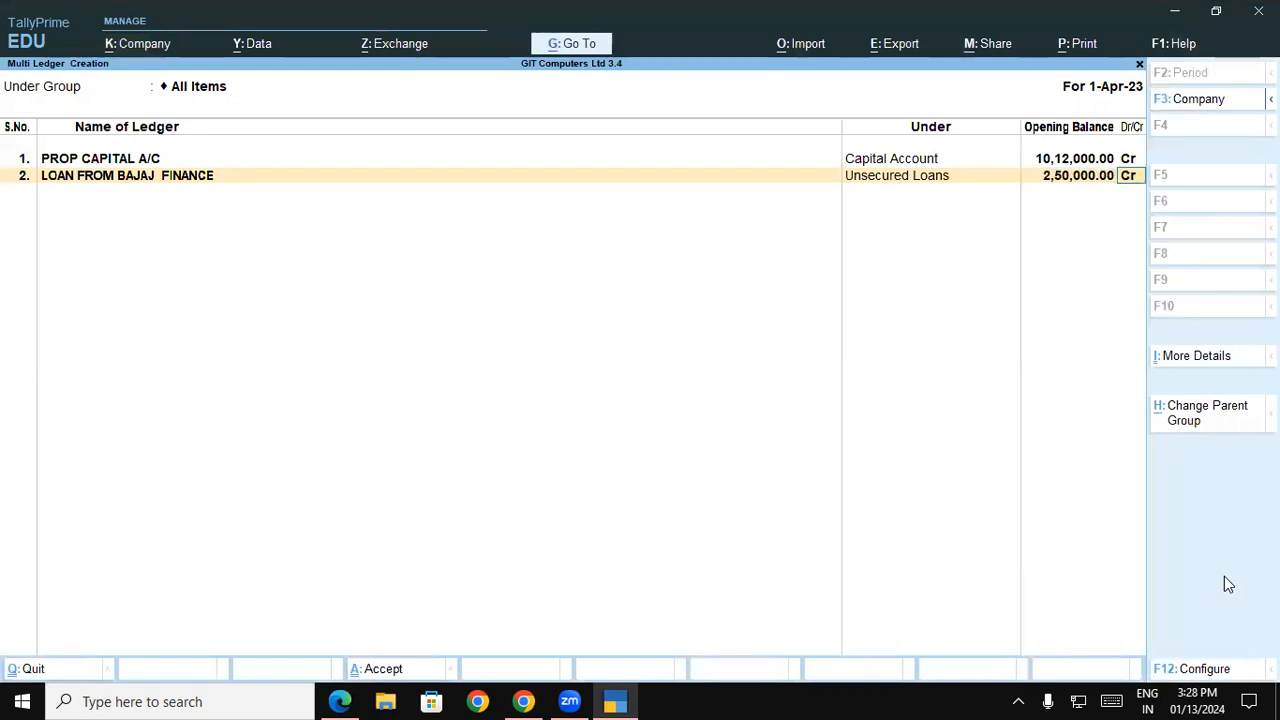
key("Return")
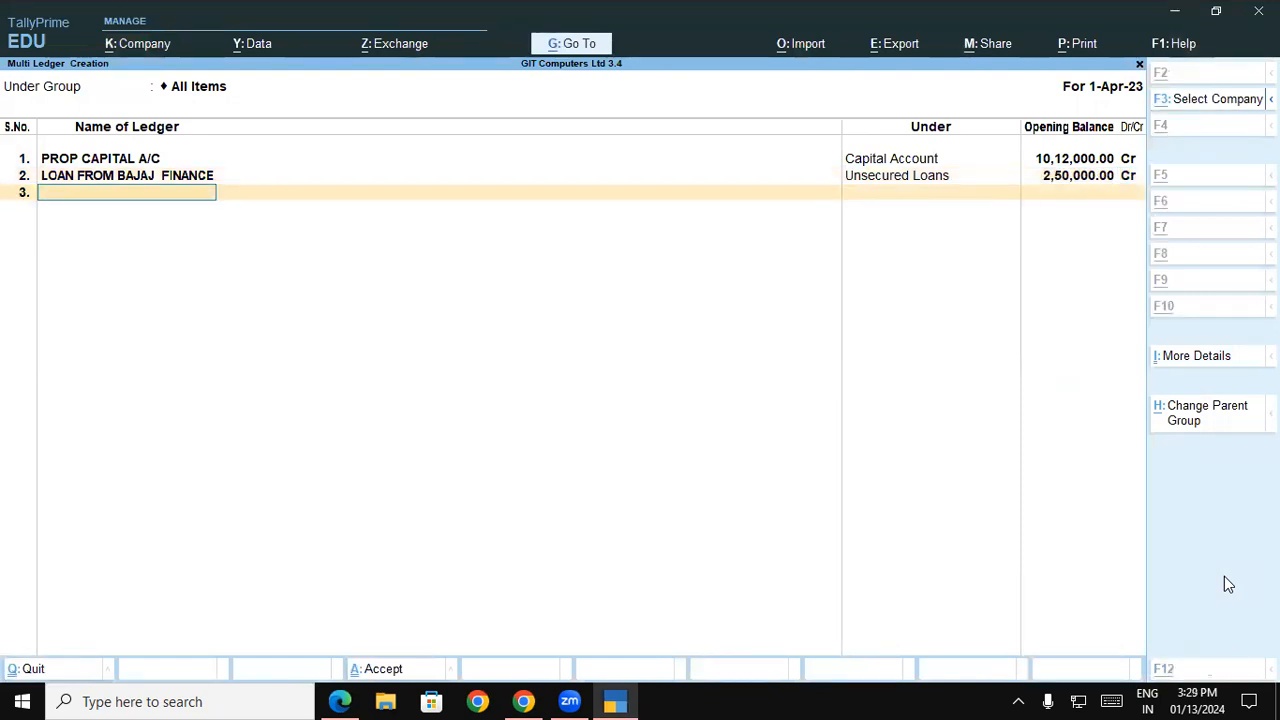
Look up the secured loan in the balance sheet and name the third ledger LOAN FROM AXIS BANK
key("alt+Tab")
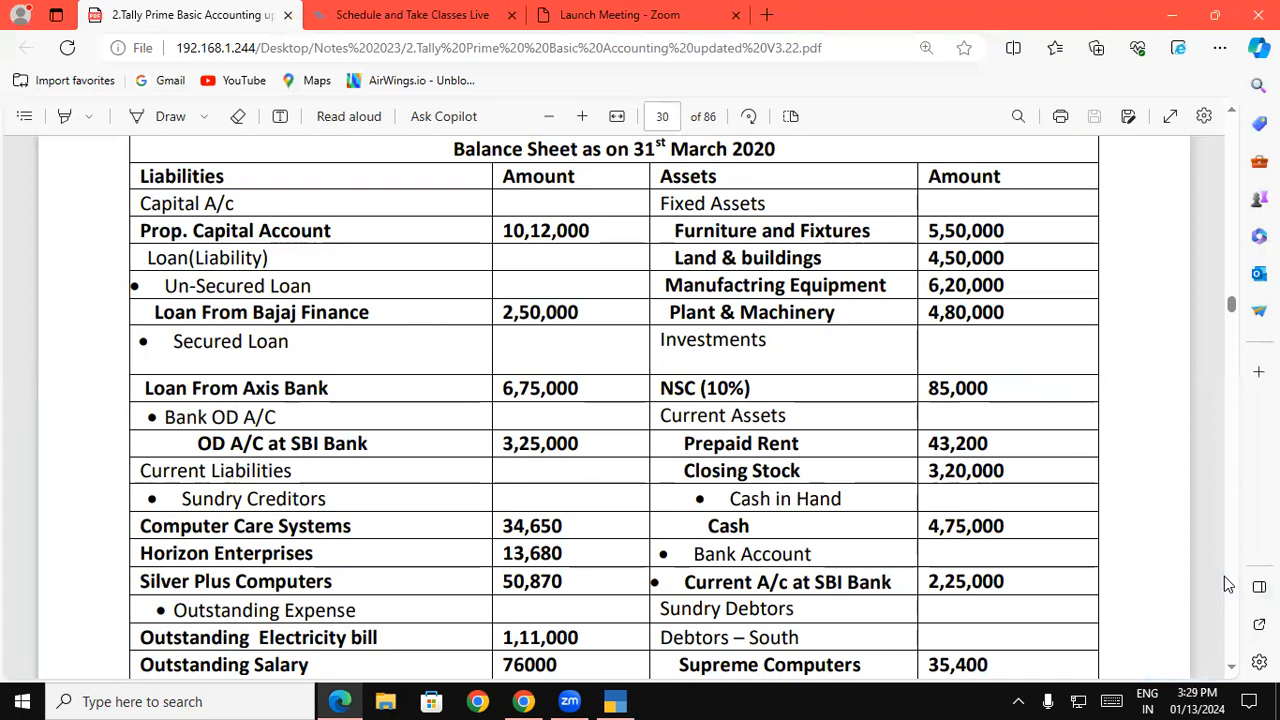
key("alt+Tab")
type("LOAN")
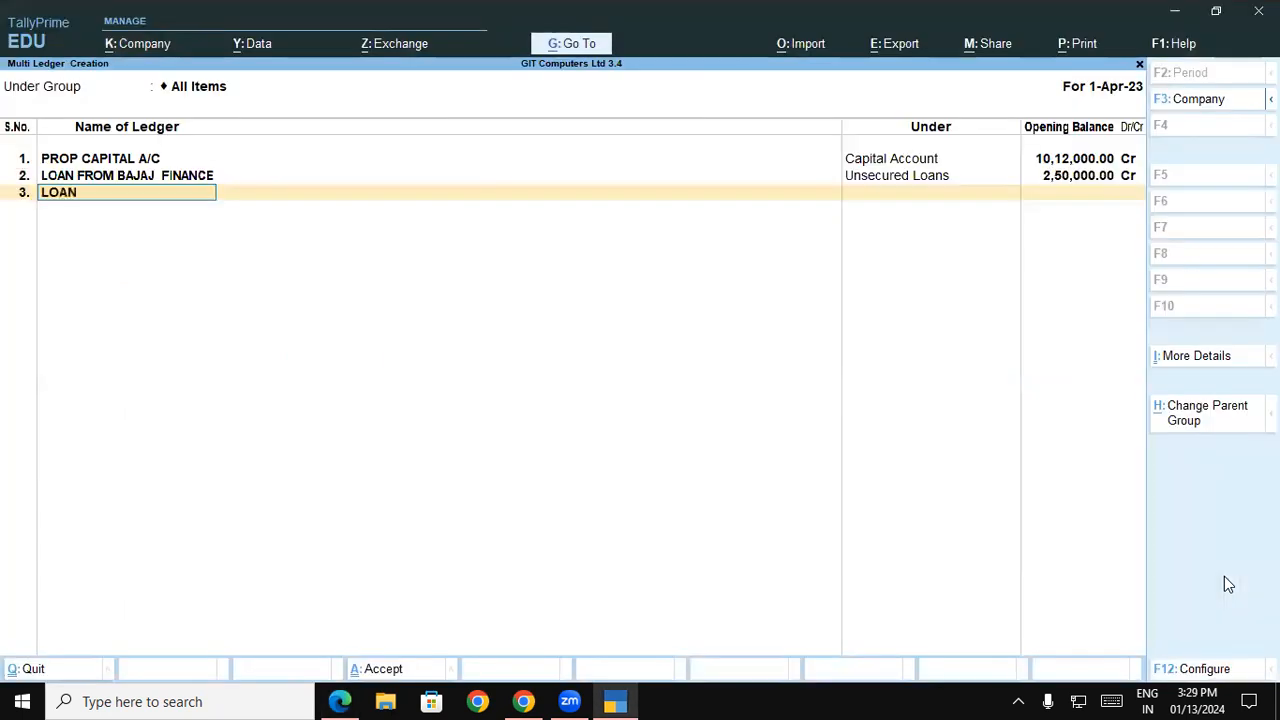
type(" FROMA")
key("BackSpace")
key("alt+Tab")
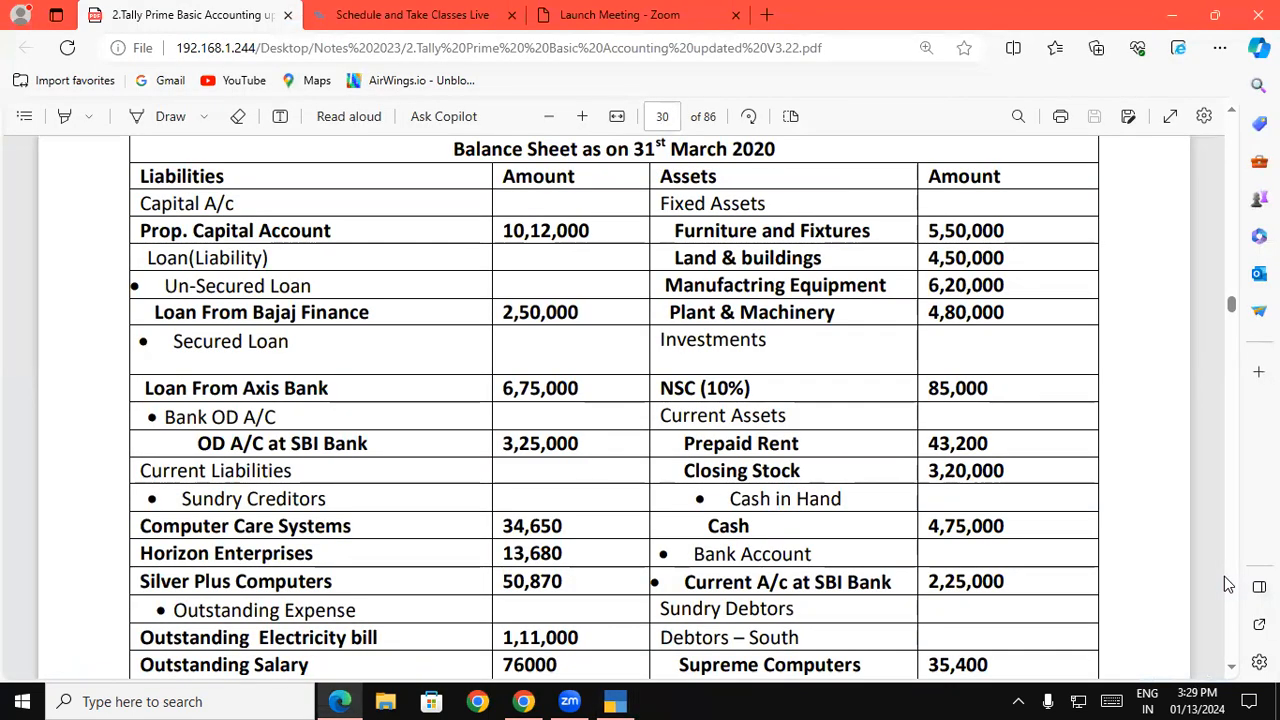
key("alt+Tab")
type("AX")
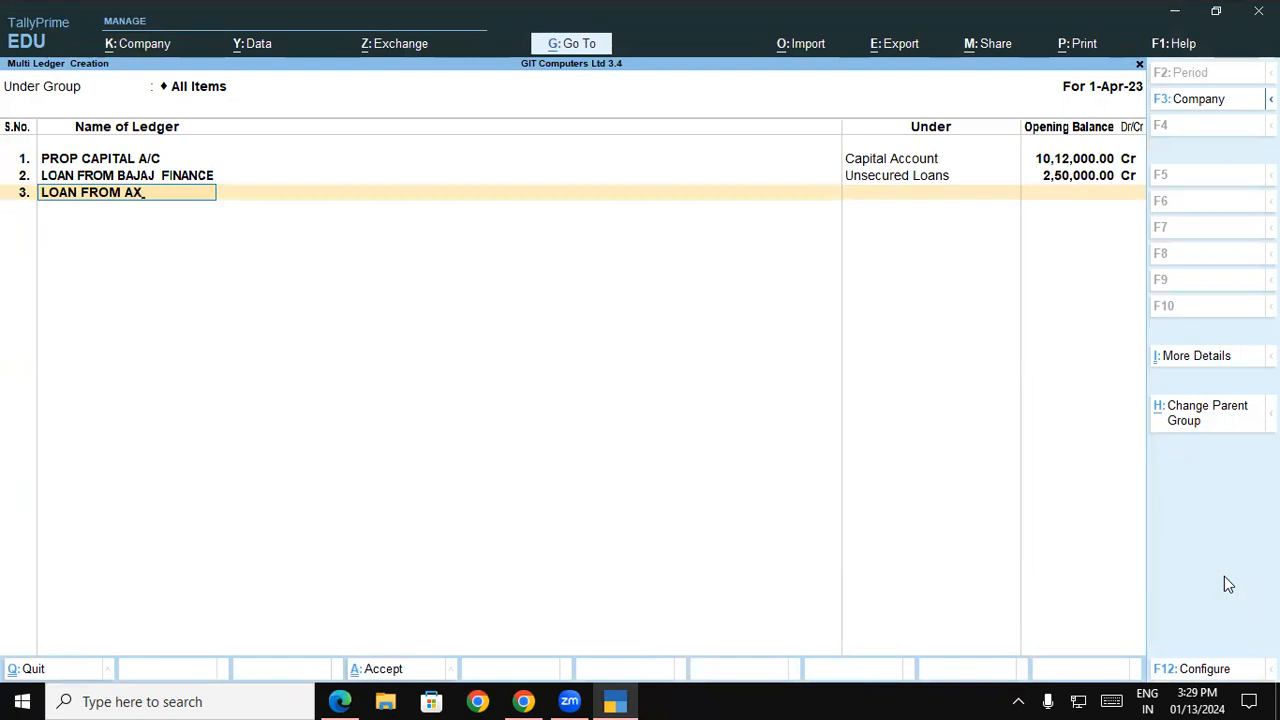
type("IS BANK")
key("Return")
Check the Axis Bank loan's heading in the balance sheet and assign its ledger to the Secured Loans group
key("alt")
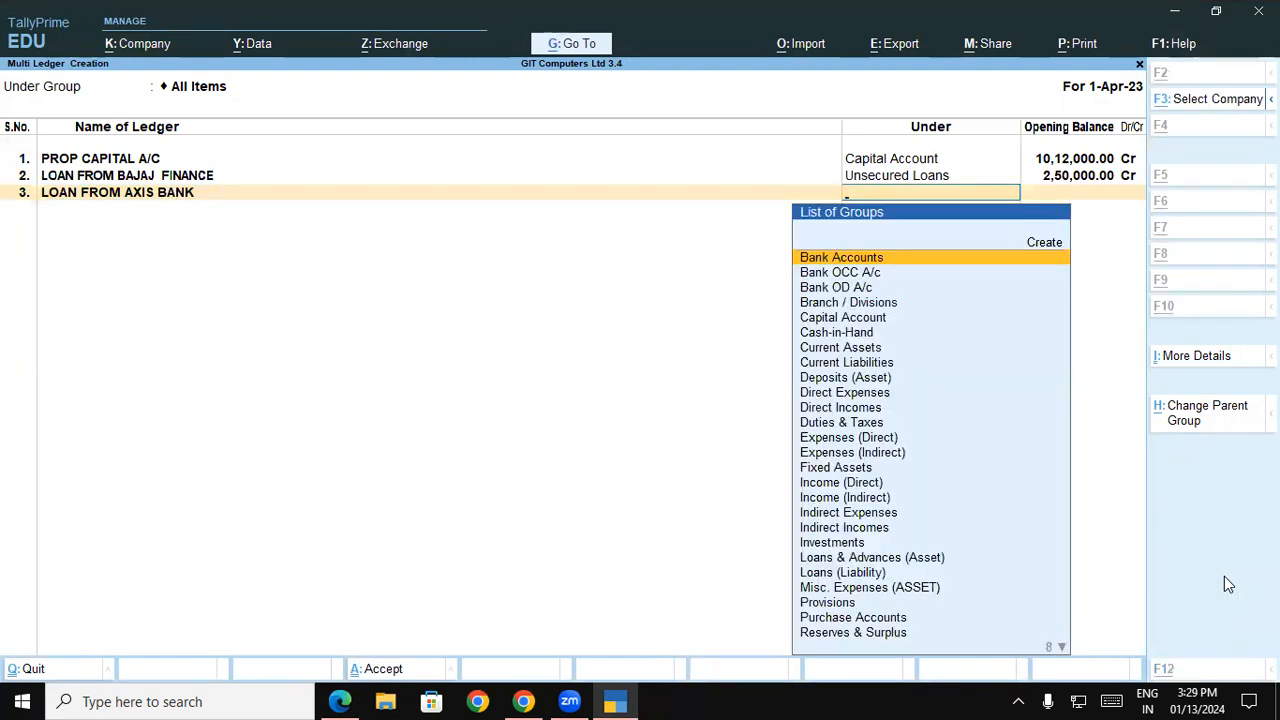
key("alt+Tab")
key("alt+Tab")
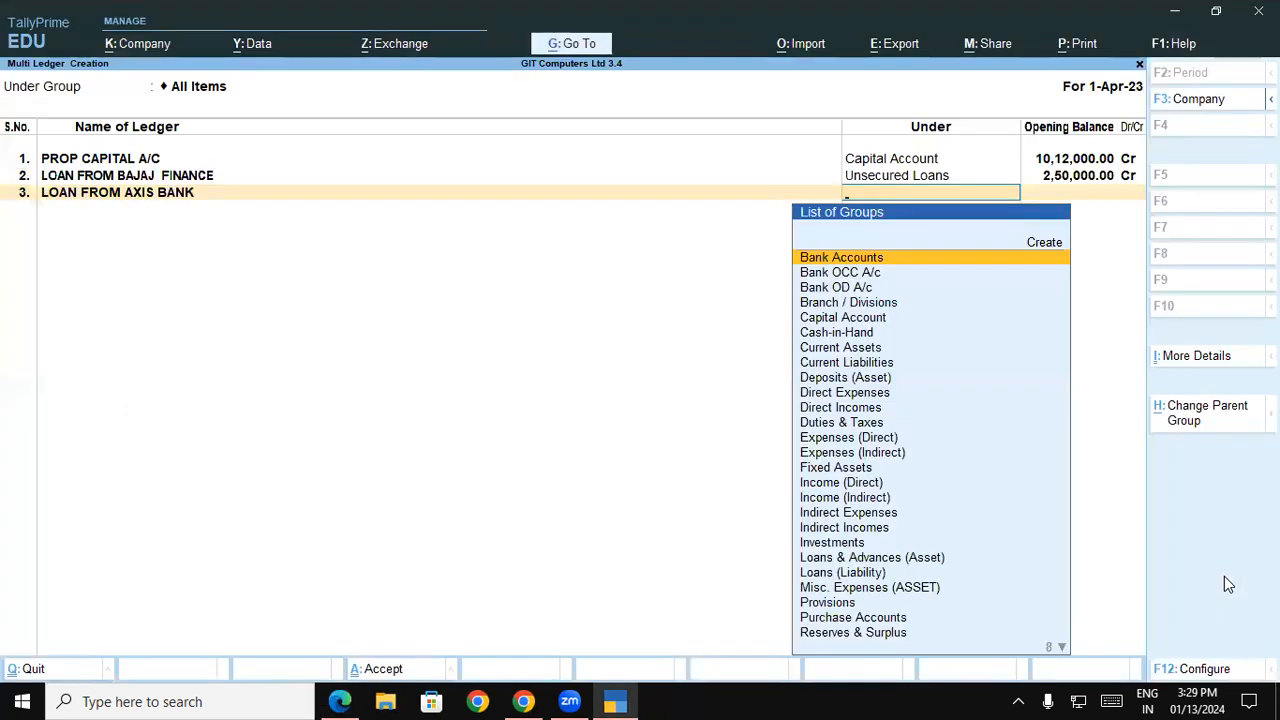
type("S")
key("Down")
key("Down")
key("Down")
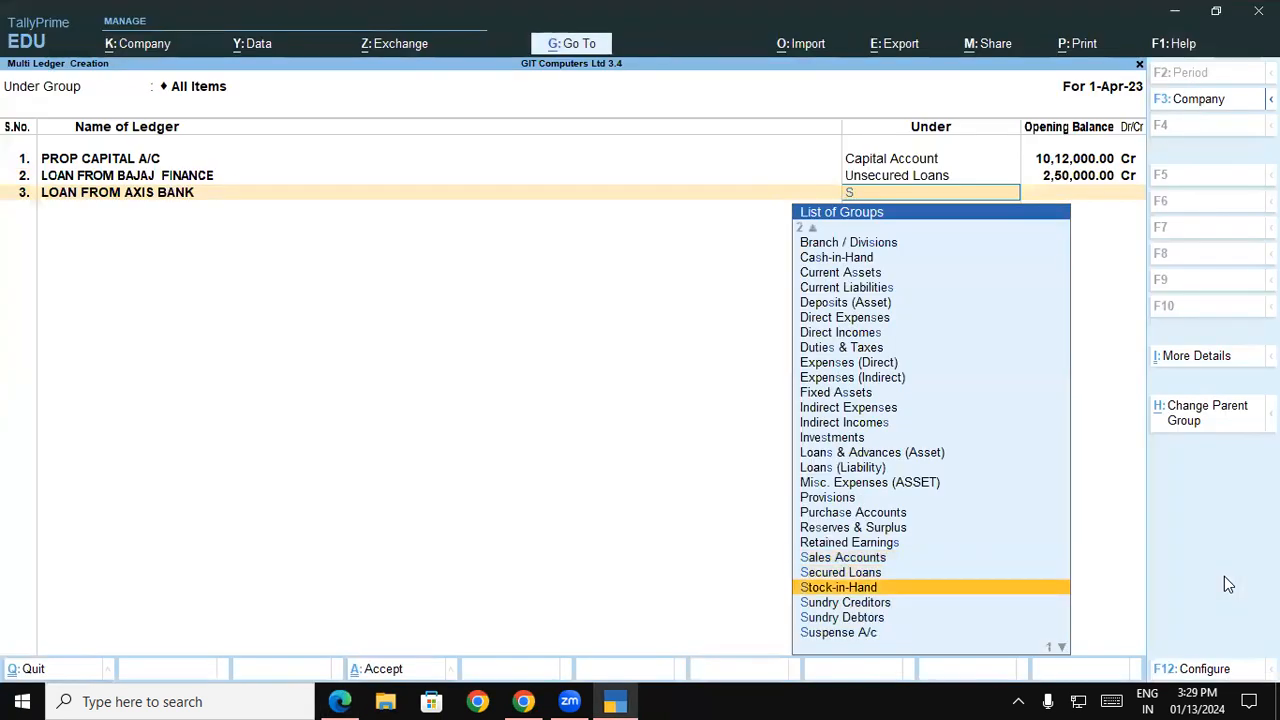
key("Down")
key("Down")
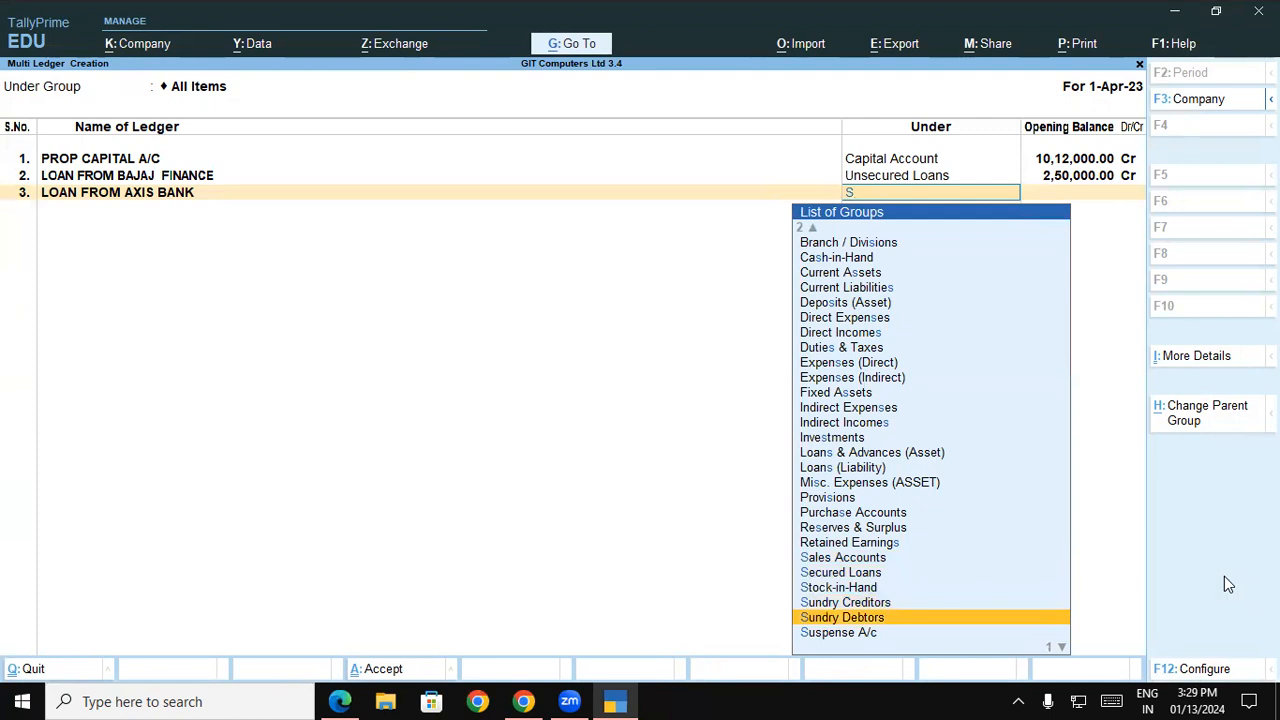
key("Up")
key("Up")
key("Up")
key("Up")
key("Down")
key("Return")
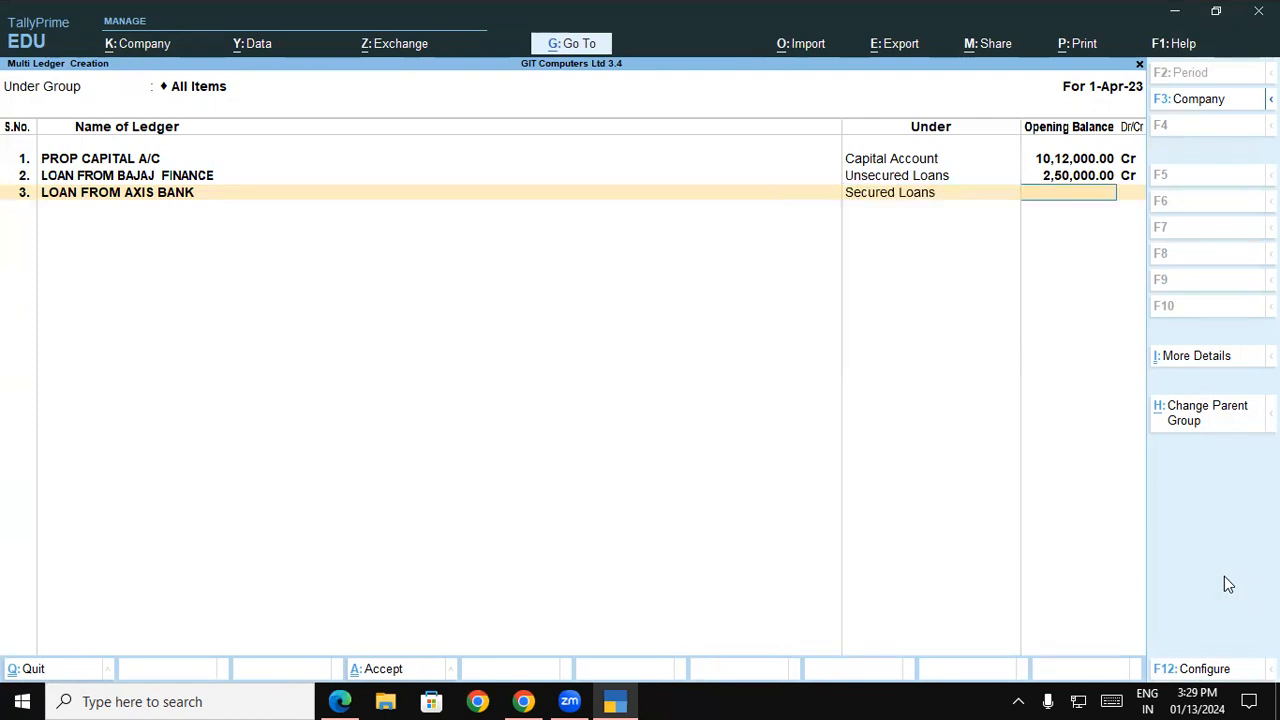
Set the Axis Bank loan ledger's opening balance to 6,75,000 Cr from the balance sheet
key("alt+Tab")
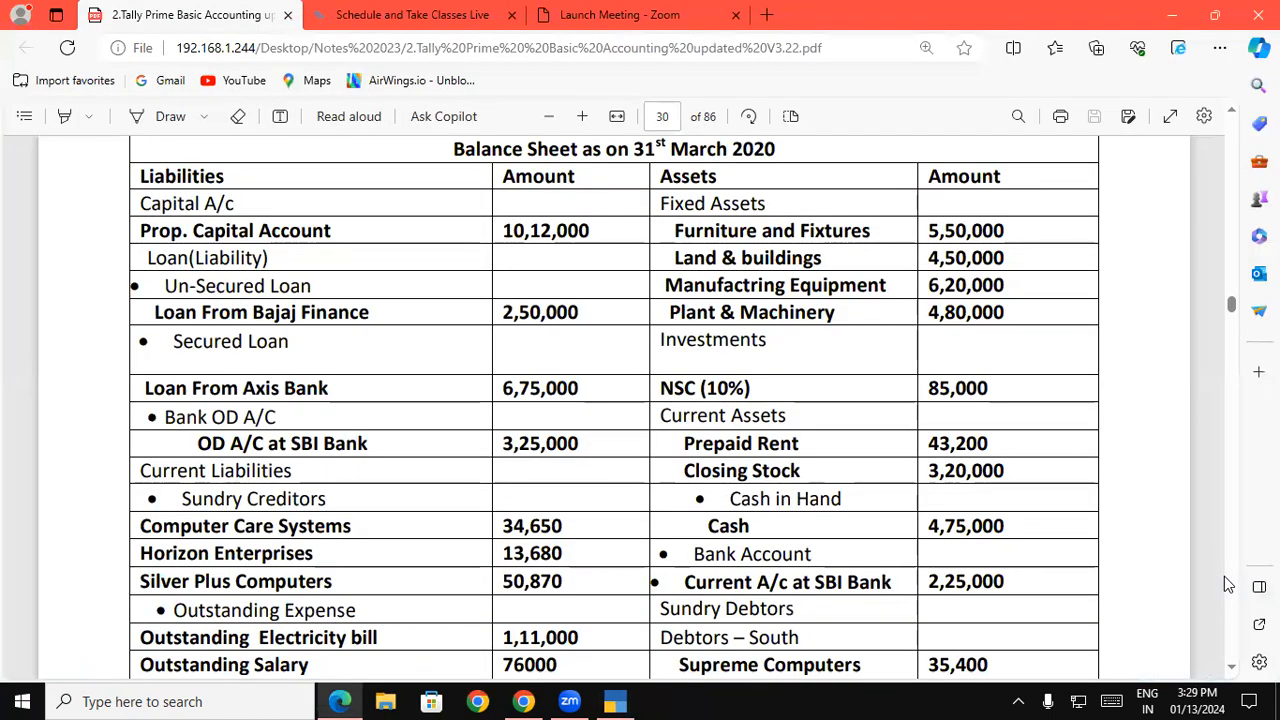
key("alt+Tab")
type("675000")
key("Return")
key("Return")
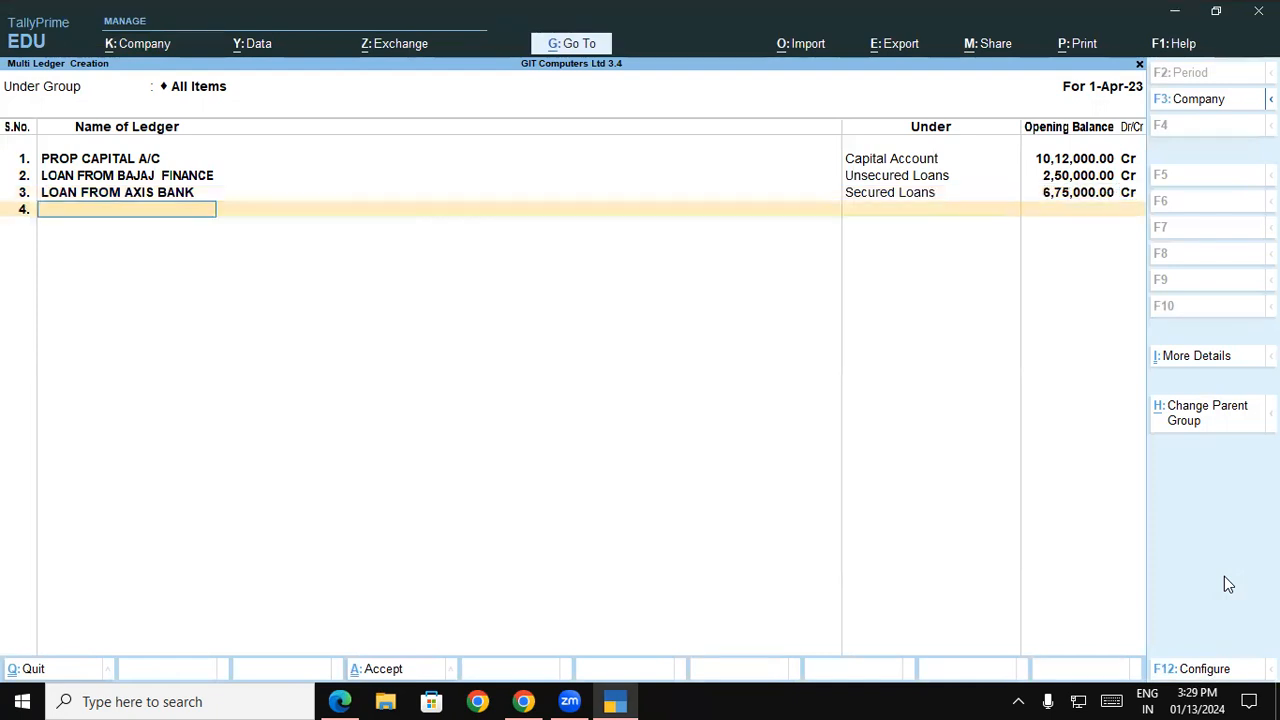
Name the fourth ledger OD A/C AT SBI BANK from the balance sheet and consult the PDF for its group
key("alt+Tab")
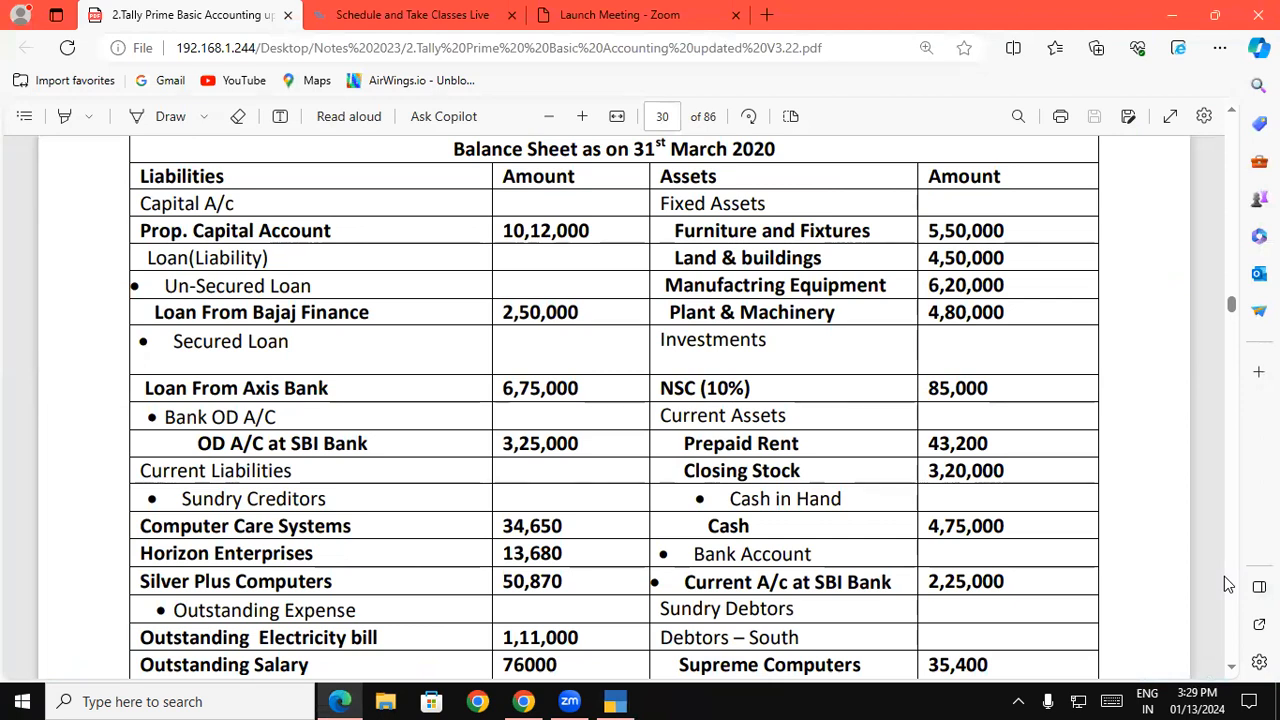
key("alt+Tab")
type("OD A")
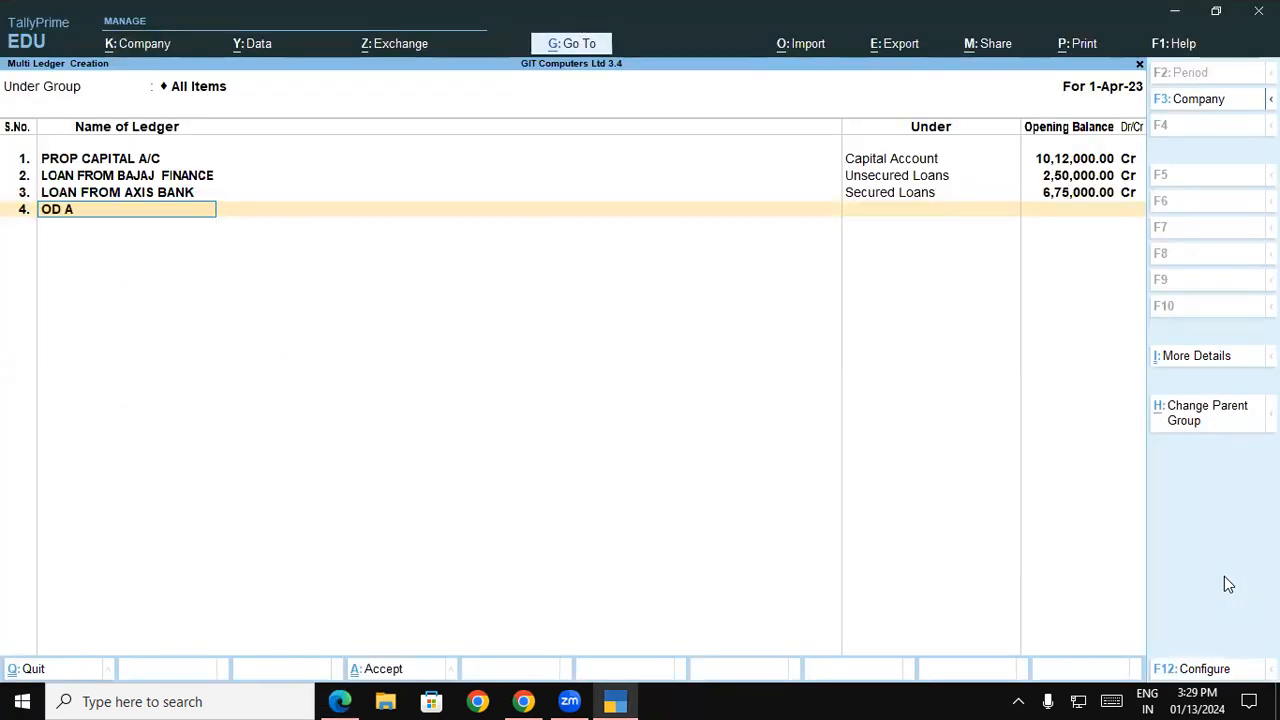
type("/C AT SBI BANK")
key("Return")
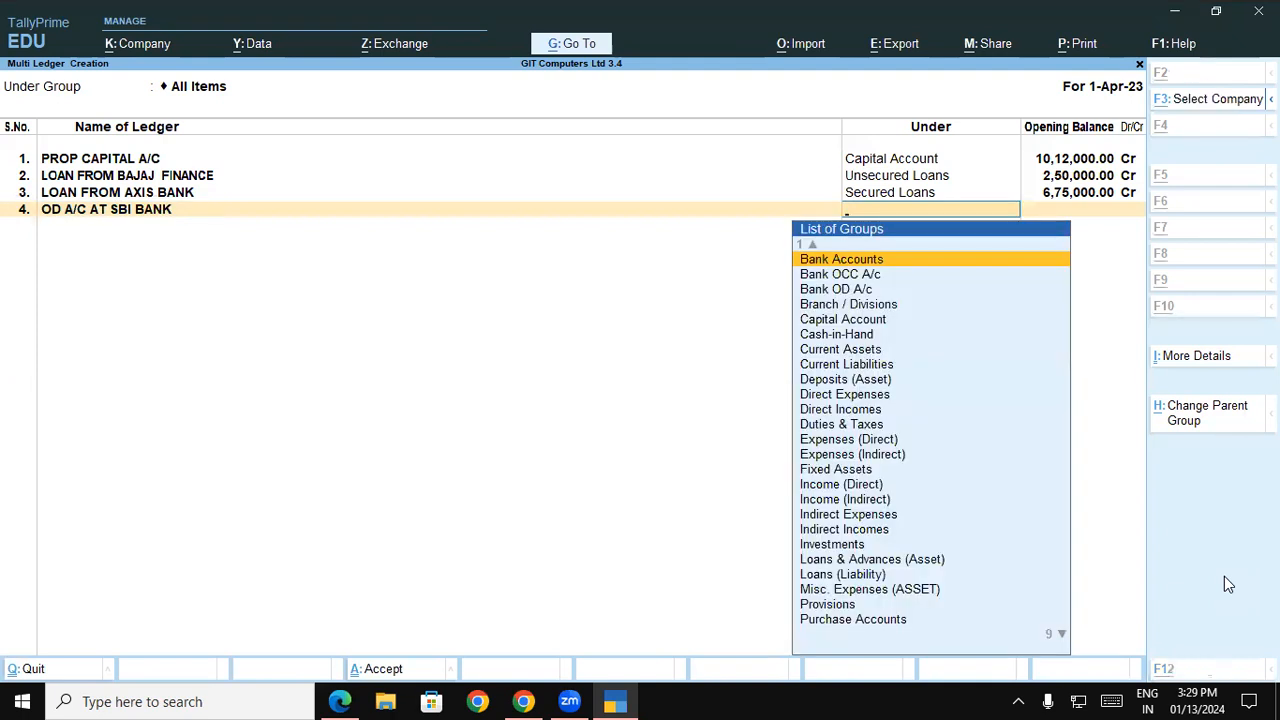
key("alt+Tab")
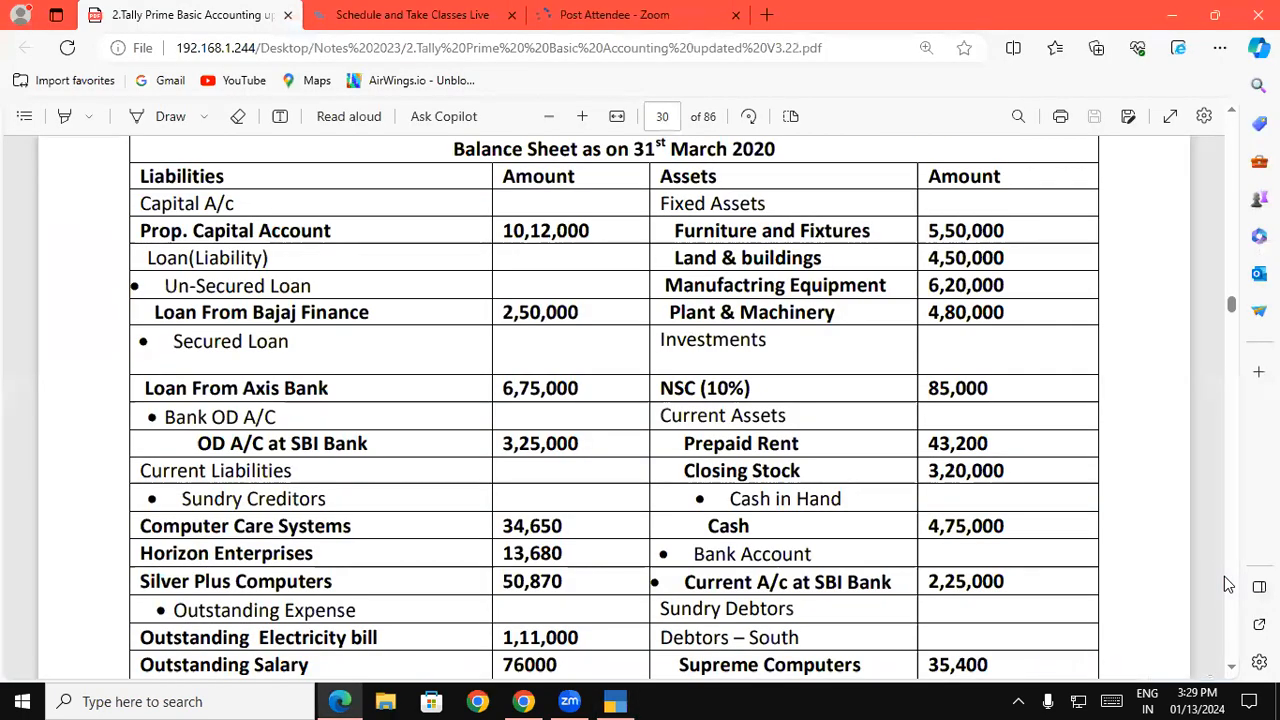
Switch to TallyPrime and assign the OD A/C AT SBI BANK ledger to the Bank OD A/c group
key("alt+Tab")
type("BA")
key("Down")
key("Down")
key("Return")
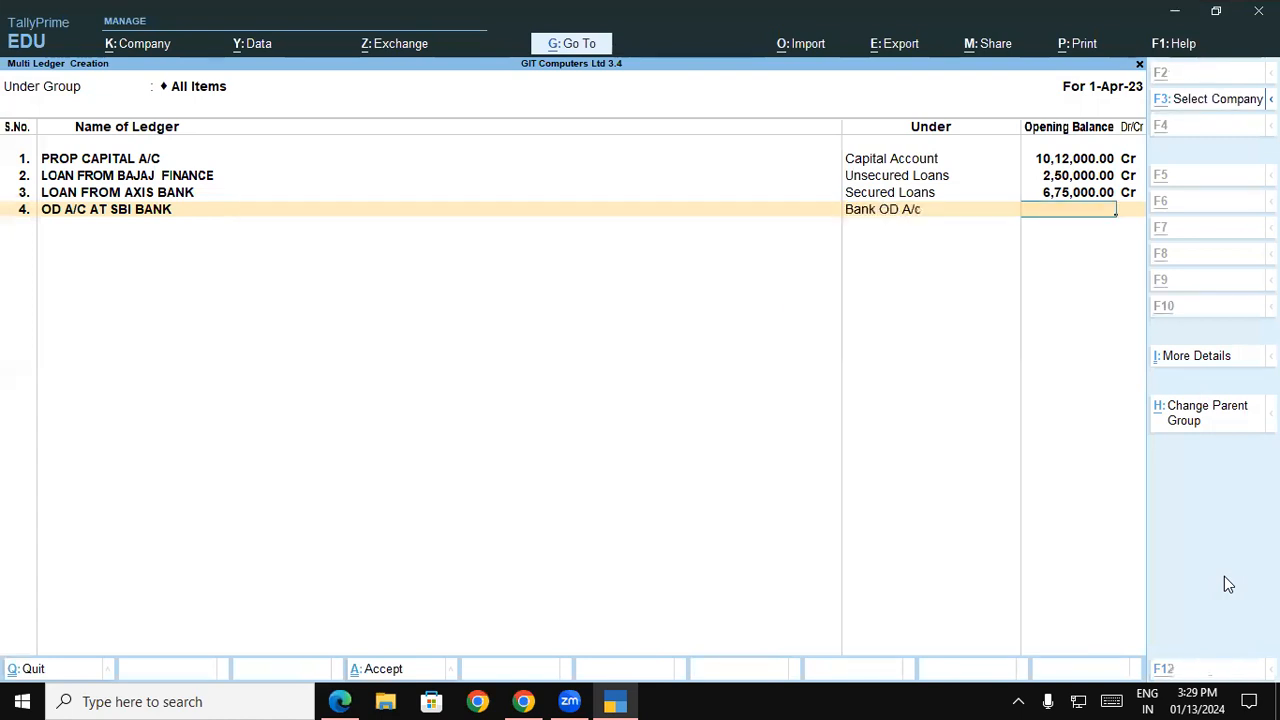
Look up the SBI overdraft amount in the balance sheet PDF and set its ledger's opening balance to 3,25,000 Cr
key("alt+Tab")
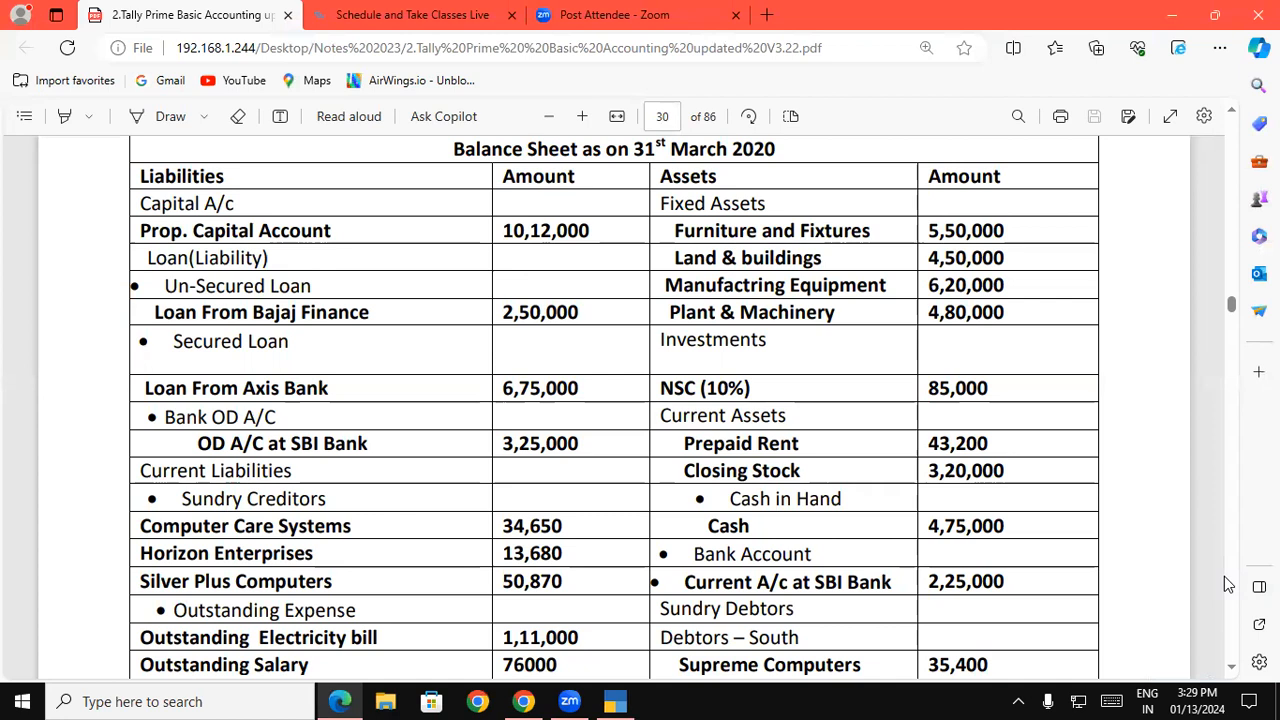
key("alt+Tab")
type("3,25,000")
key("Return")
key("Return")
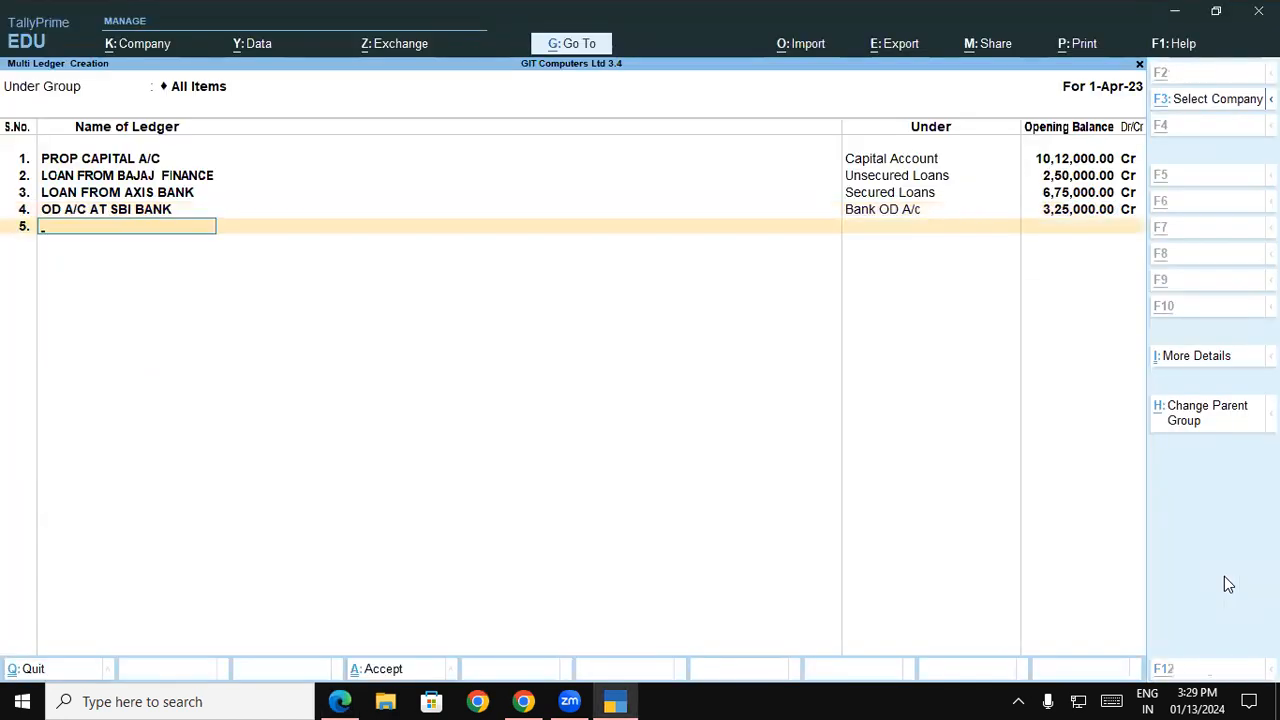
Look up the first sundry creditor in the balance sheet PDF and name the fifth ledger COMPUTER CARE SYSTEM
key("alt+Tab")
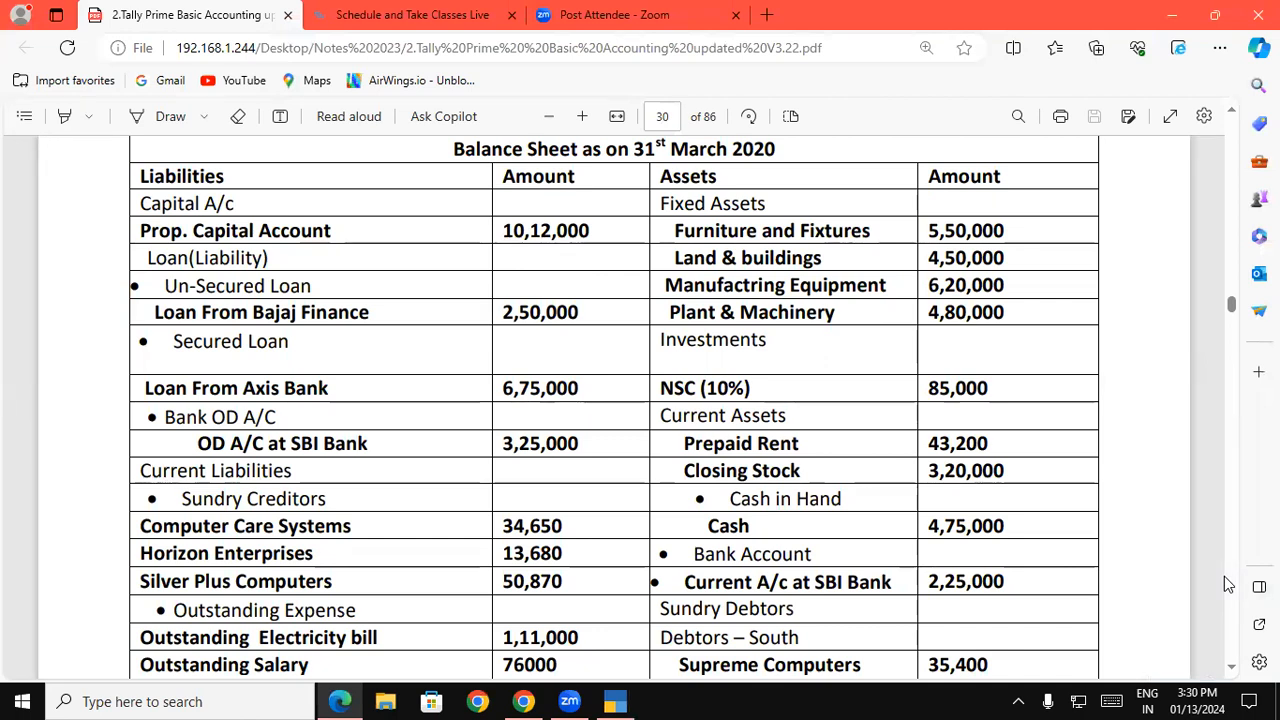
key("alt+Tab")
type("COMPUTER CARE SYSTEM")
key("Return")
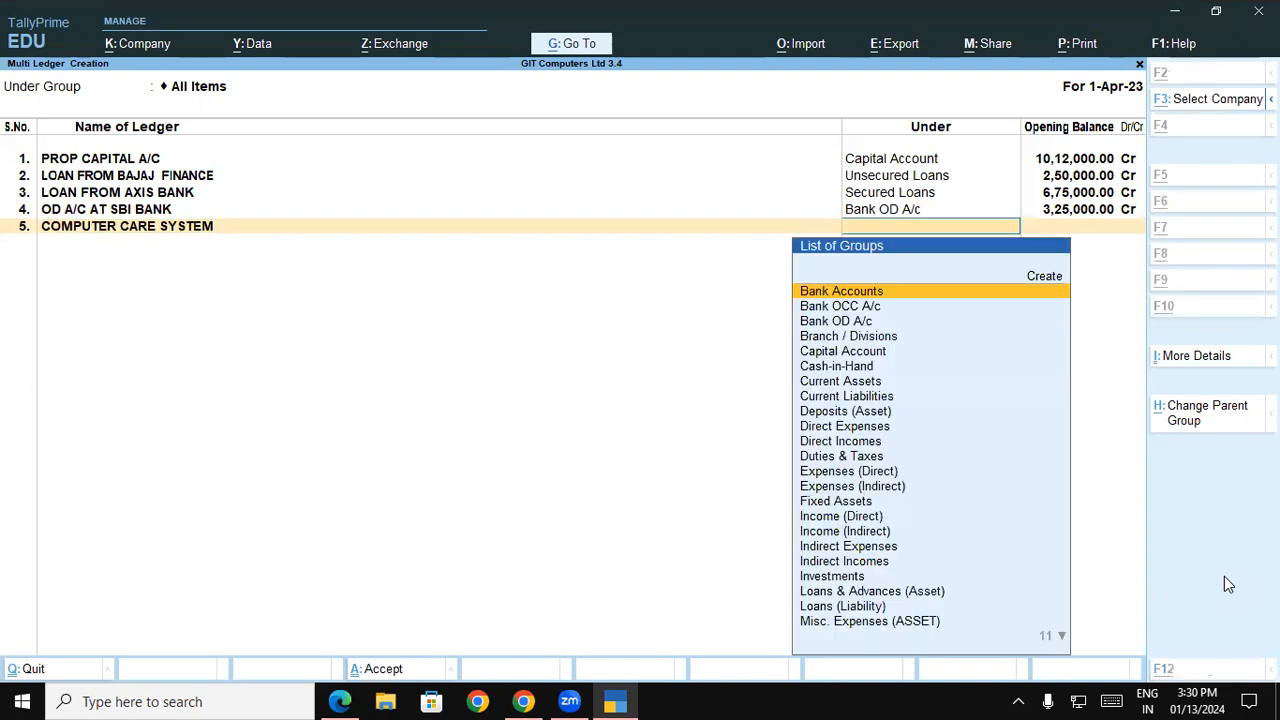
Check the heading for COMPUTER CARE SYSTEM in the balance sheet PDF and assign its ledger to the Sundry Creditors group
key("alt+Tab")
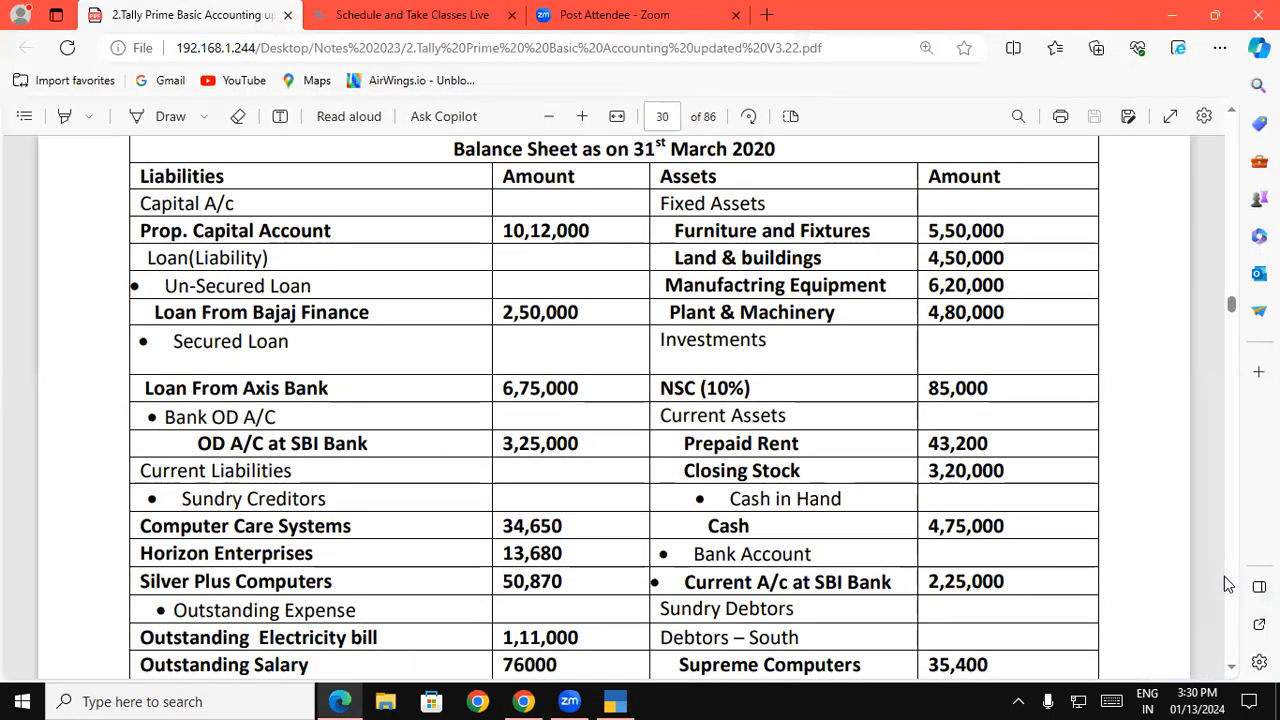
key("alt+Tab")
type("SUN")
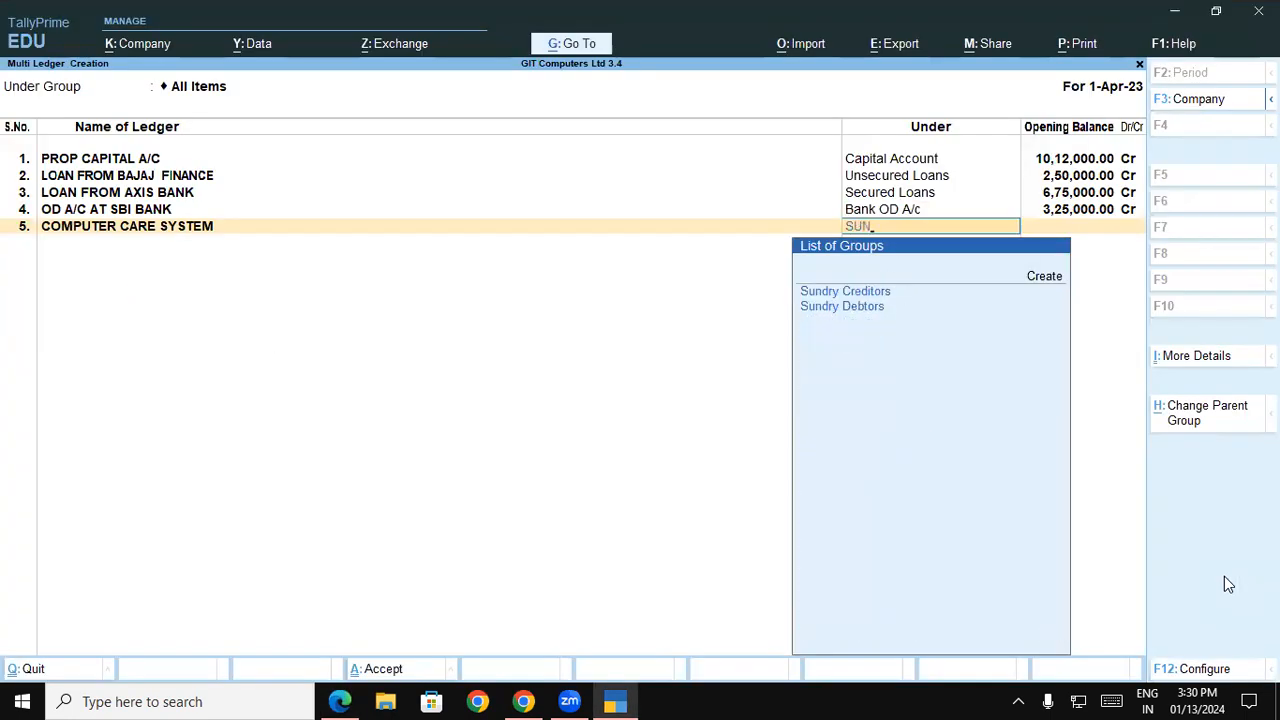
key("Return")
Set COMPUTER CARE SYSTEM's opening balance to 34,650 Cr from the balance sheet PDF, leaving the bill-wise breakup without a bill name
key("alt+Tab")
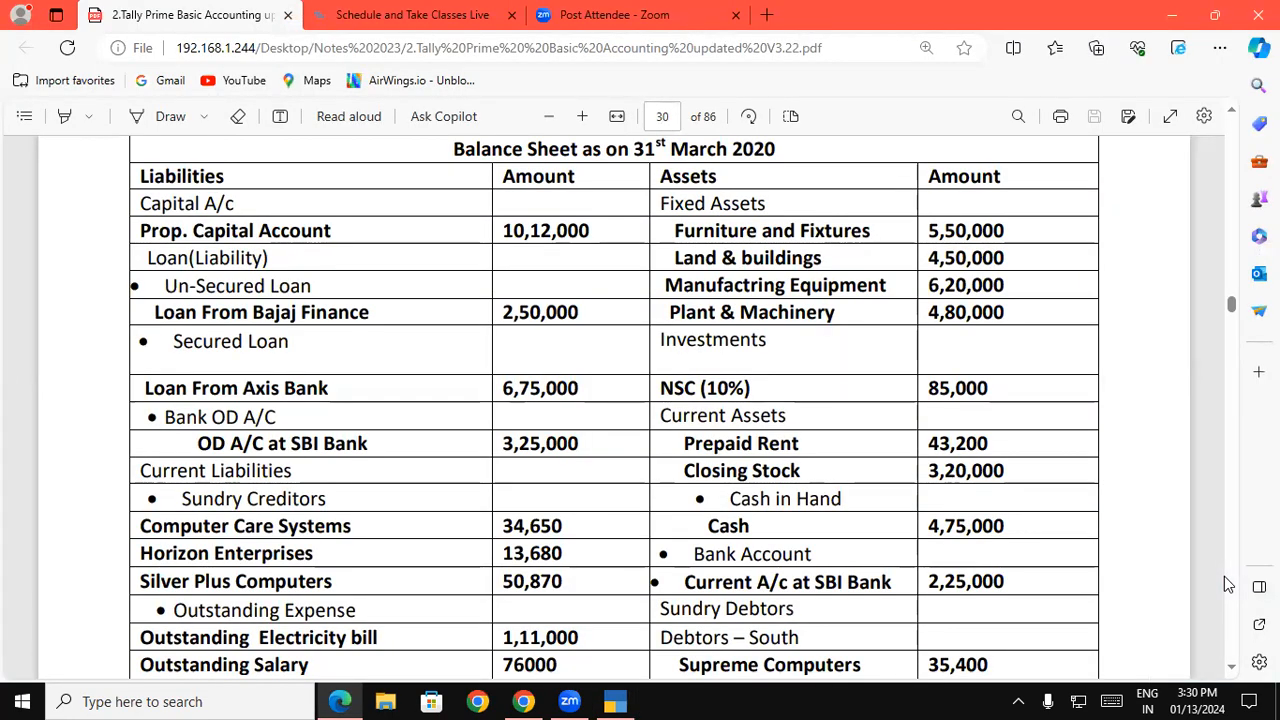
key("alt+Tab")
type("34,65")
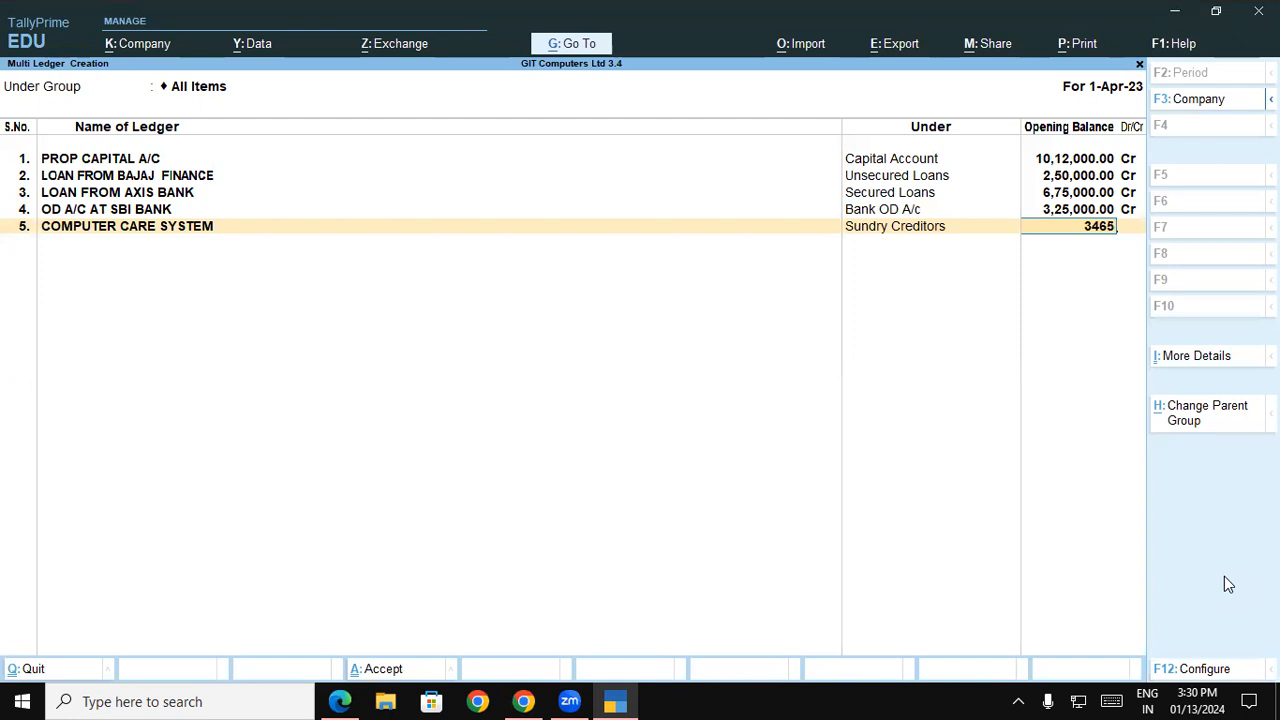
type("0")
key("Return")
key("Return")
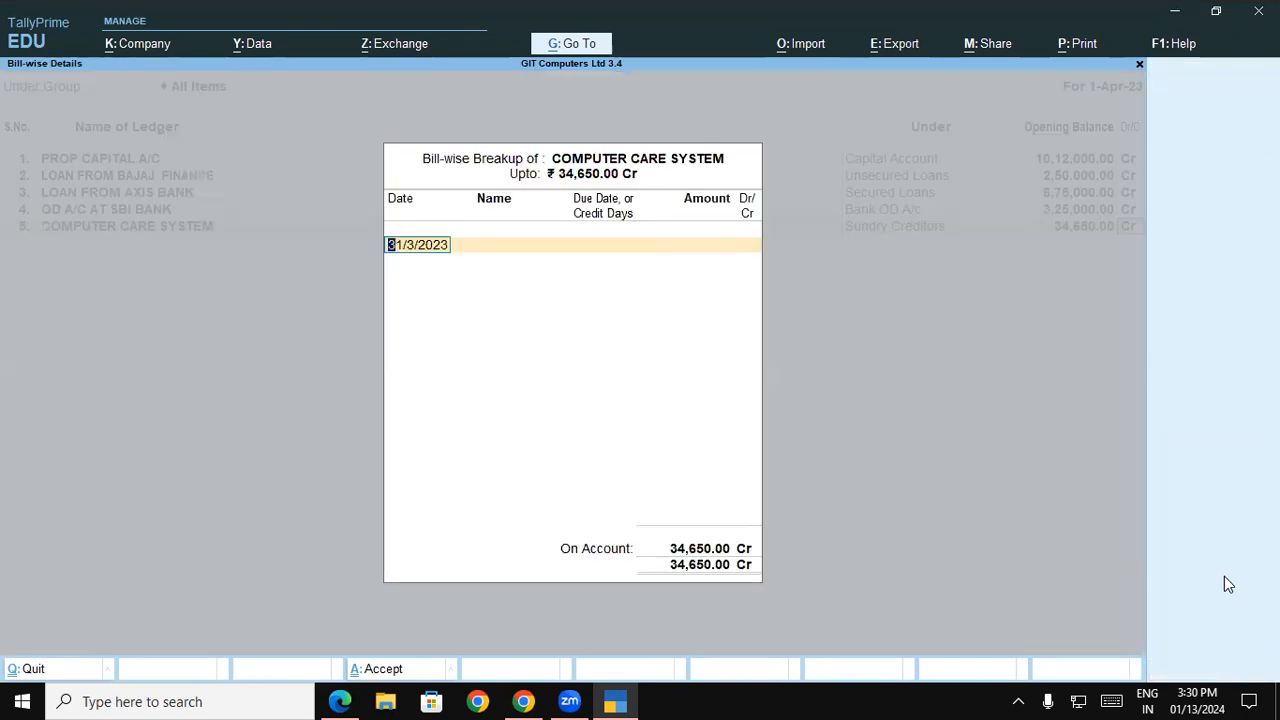
key("Return")
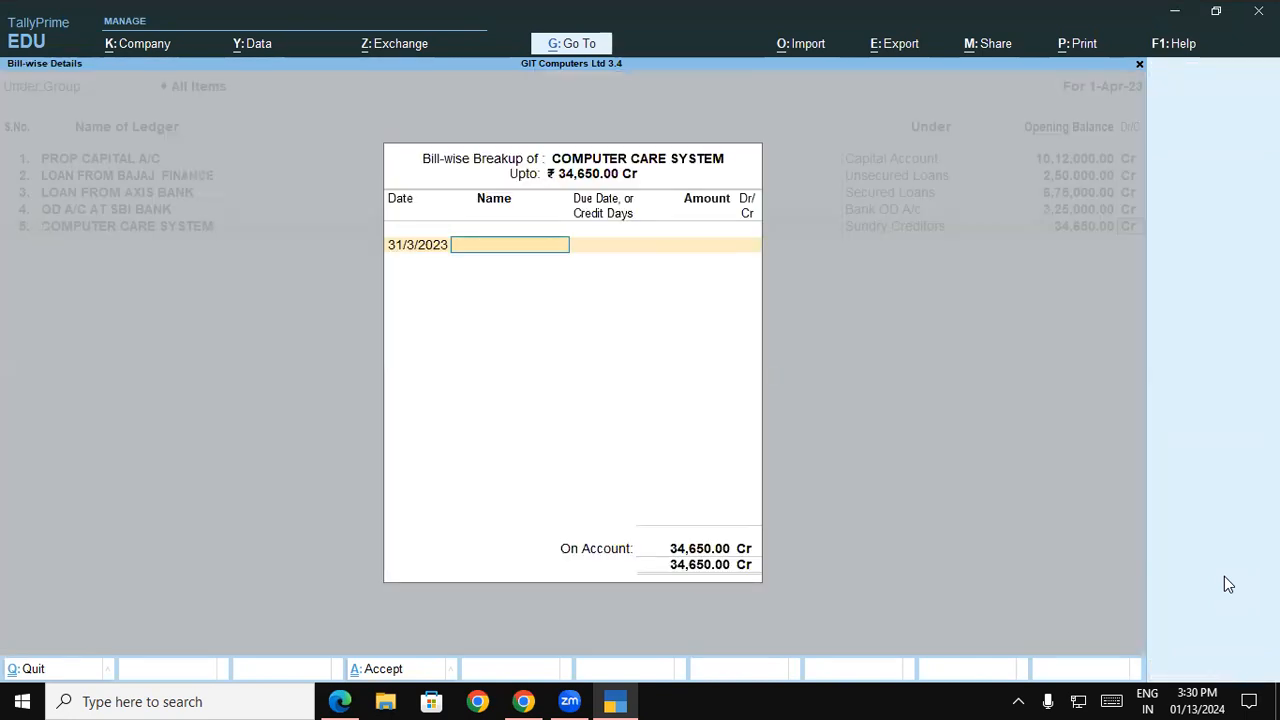
key("Return")
Look up the second sundry creditor in the balance sheet PDF and name the sixth ledger HORIZON ENTERPRISES
key("alt+Tab")
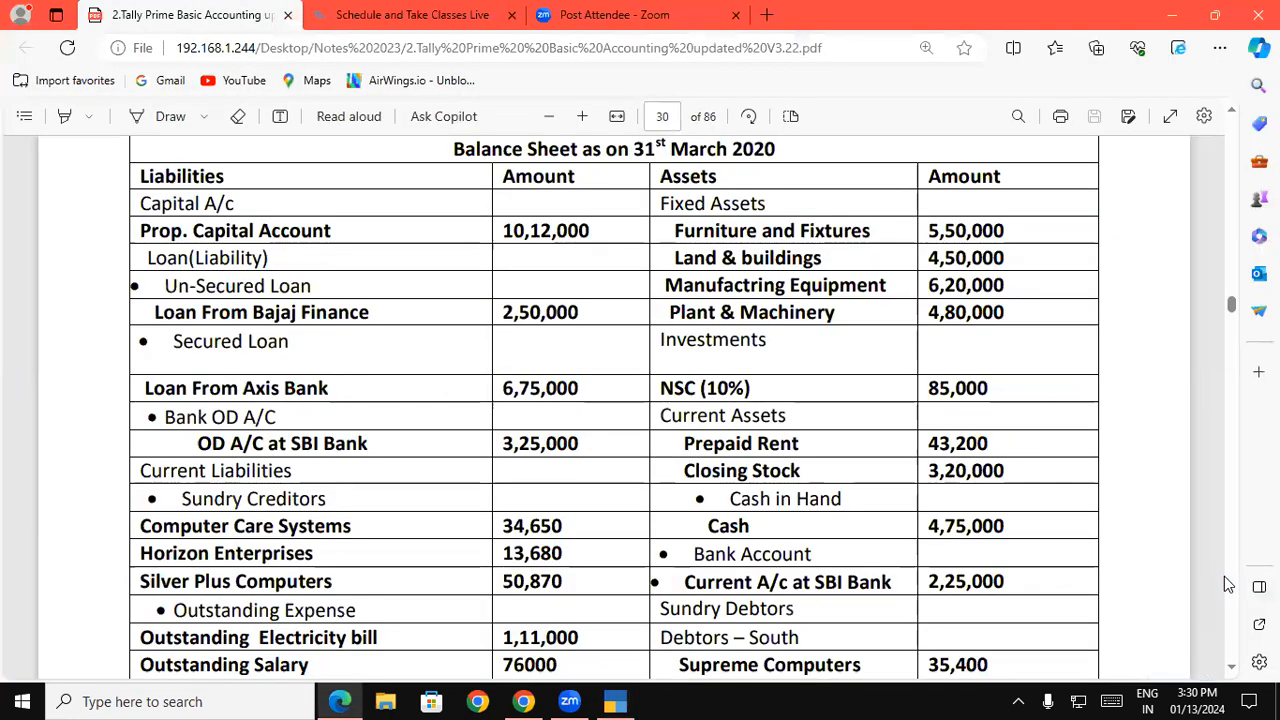
key("alt+Tab")
type("HORIZON ENTER")
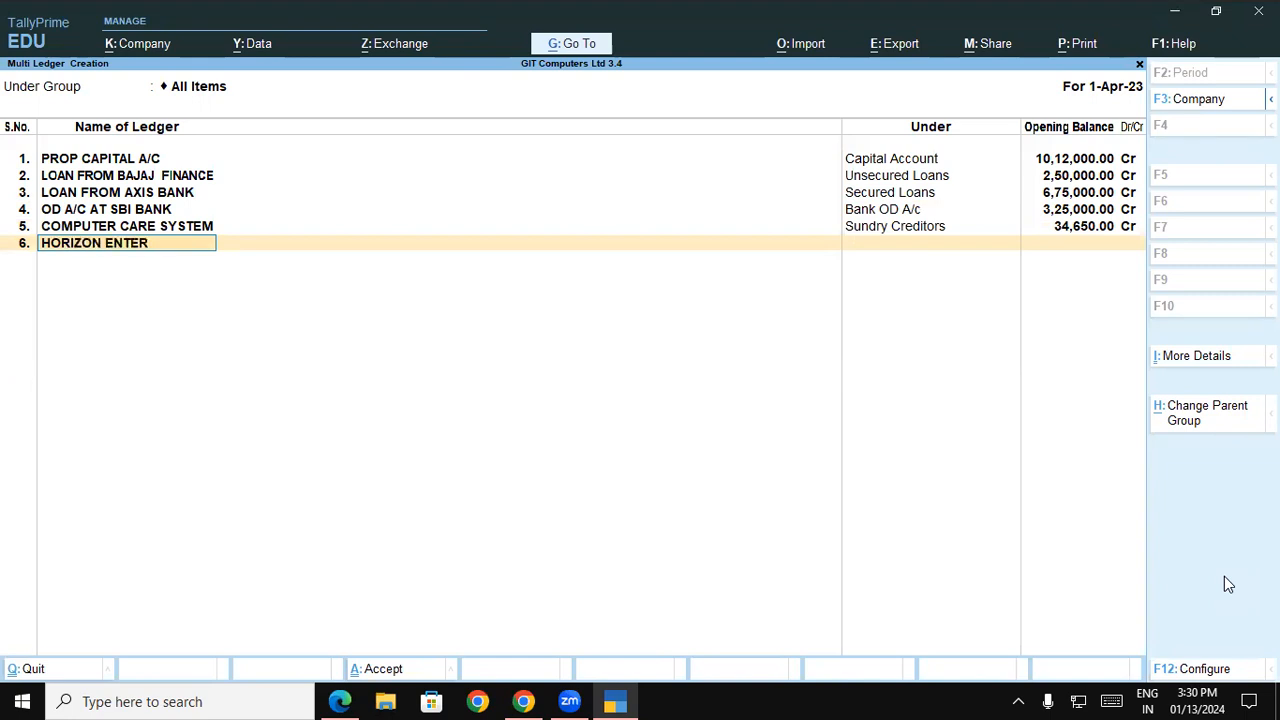
type("PRISES")
key("Return")
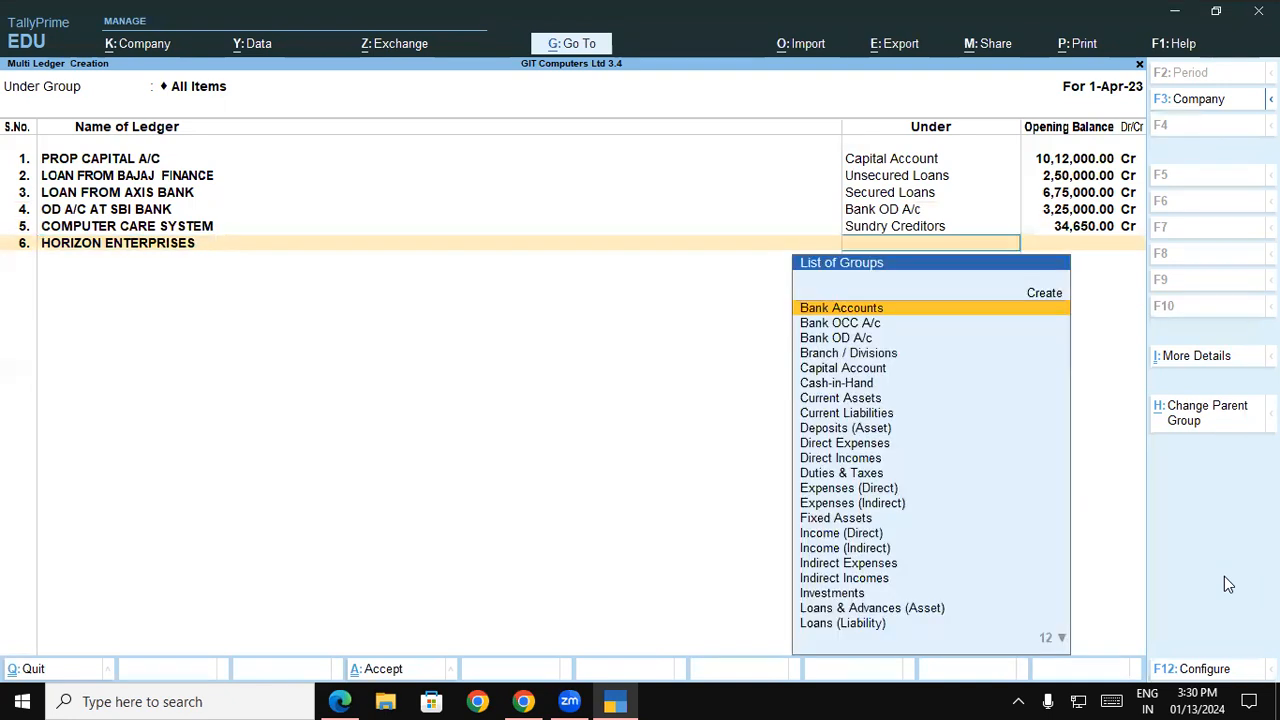
Assign HORIZON ENTERPRISES to Sundry Creditors with an opening balance of 15,480 Cr, leaving its bill-wise breakup unnamed
type("SUN")
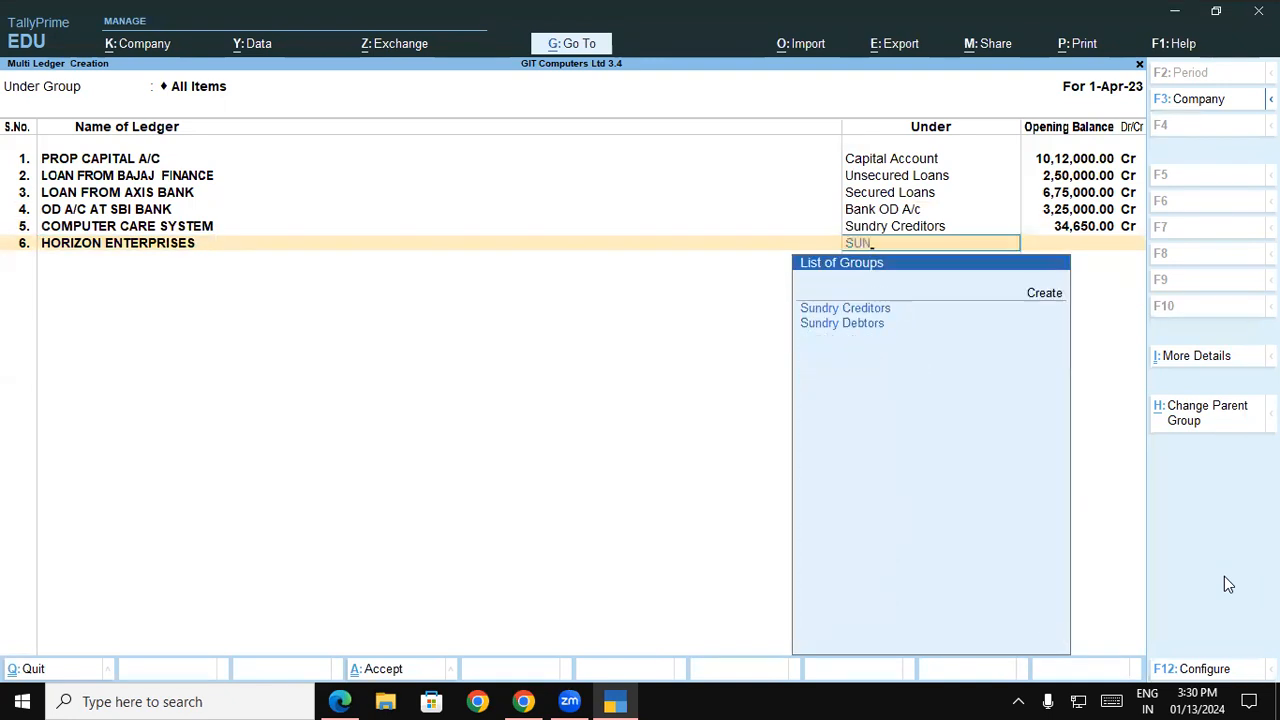
key("Return")
type("15480")
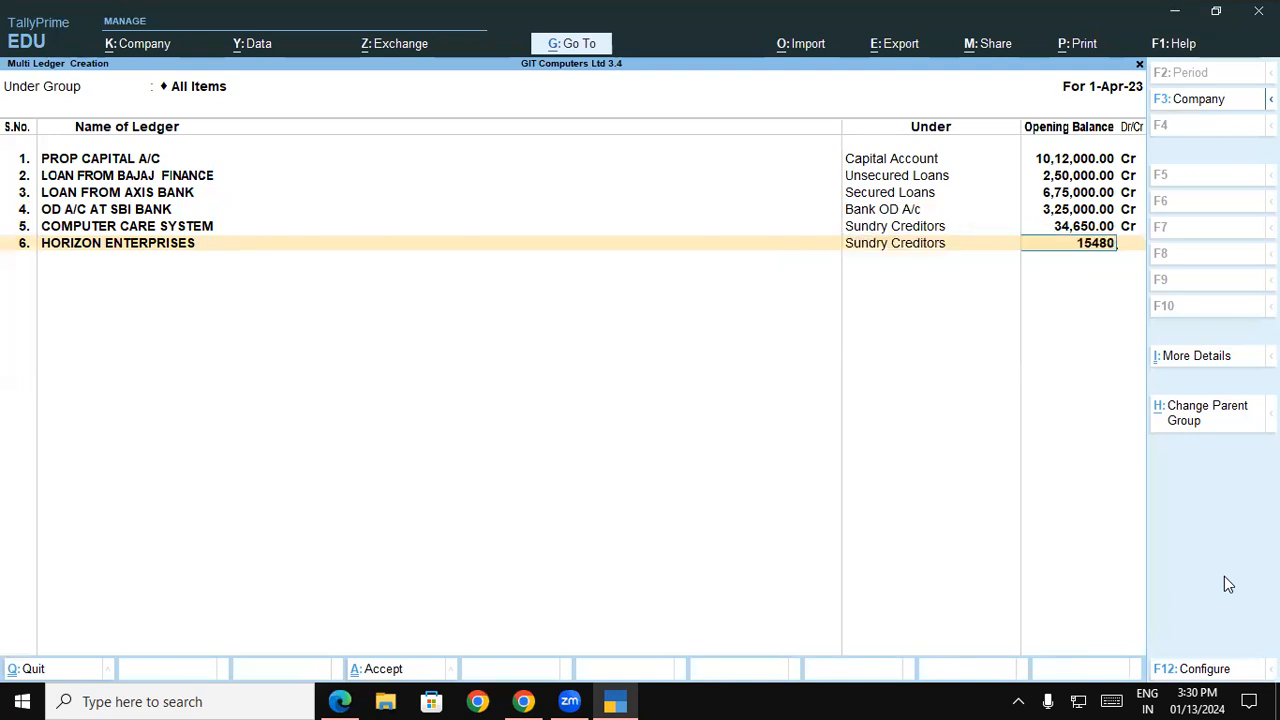
key("Return")
key("Return")
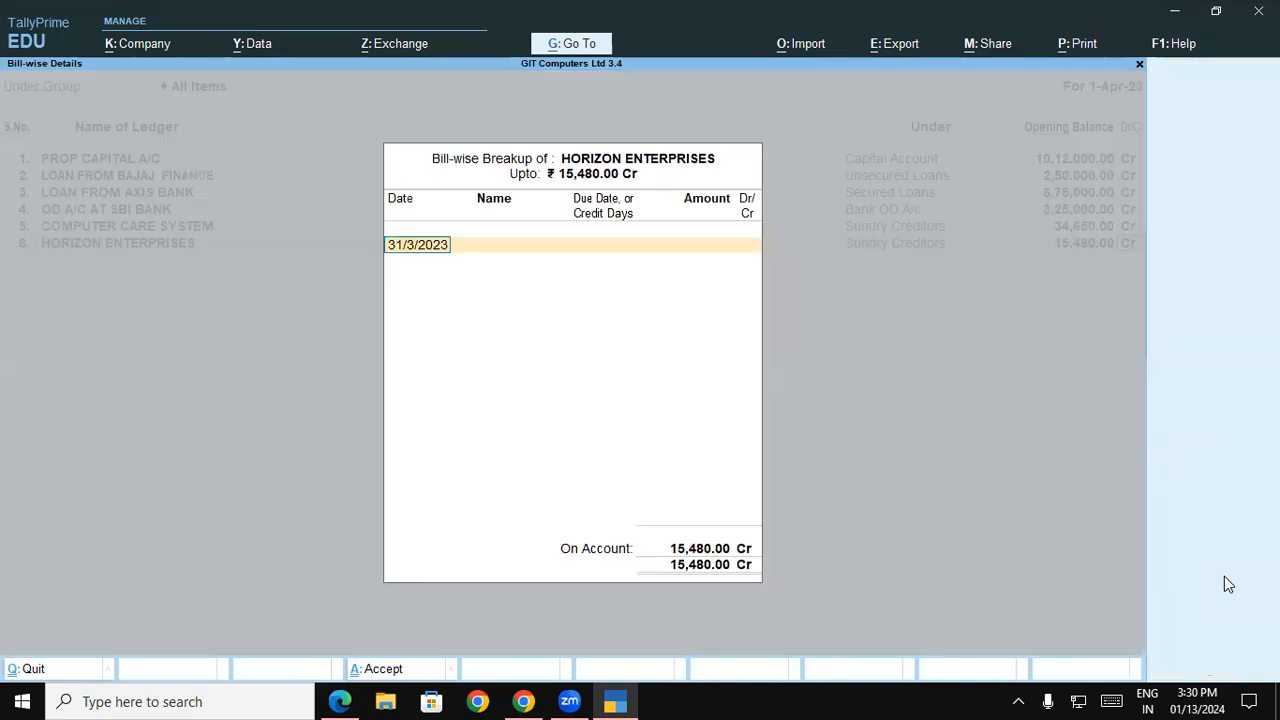
key("Return")
key("Return")
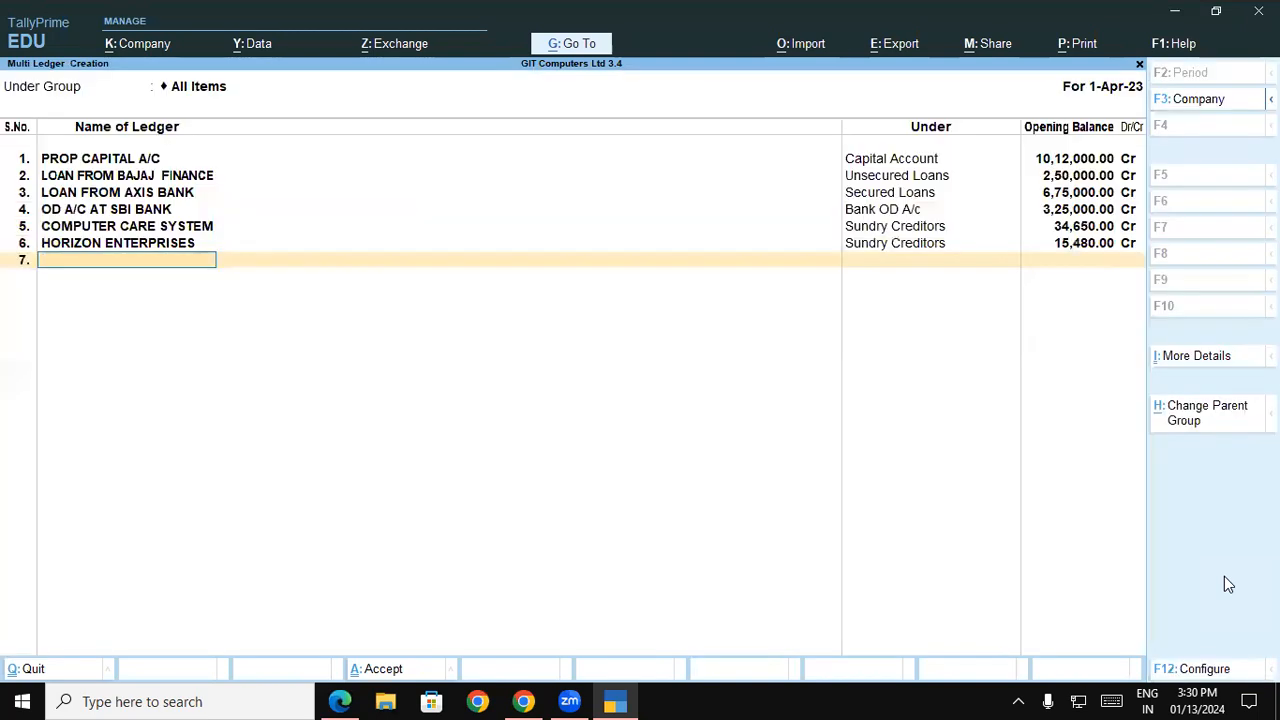
Look up the third sundry creditor in the balance sheet PDF and name the seventh ledger SILVER PLUS COMPUTER
key("alt+Tab")
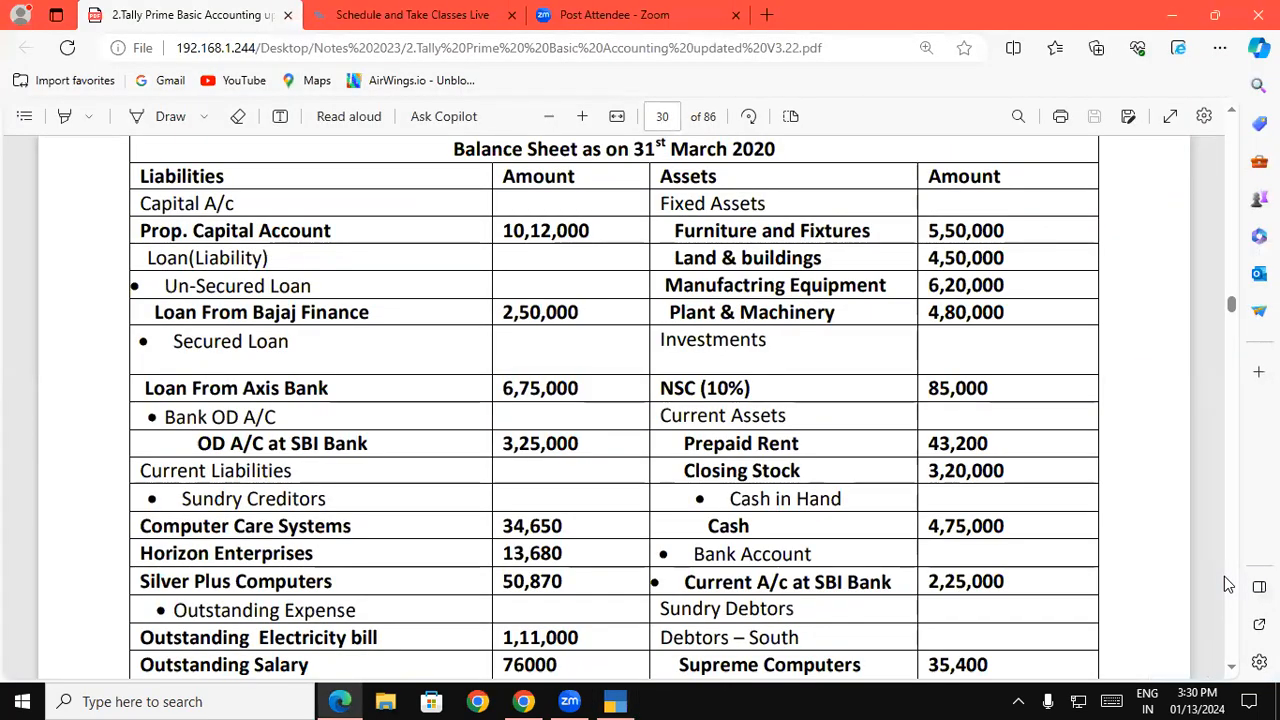
key("alt+Tab")
type("SILV")
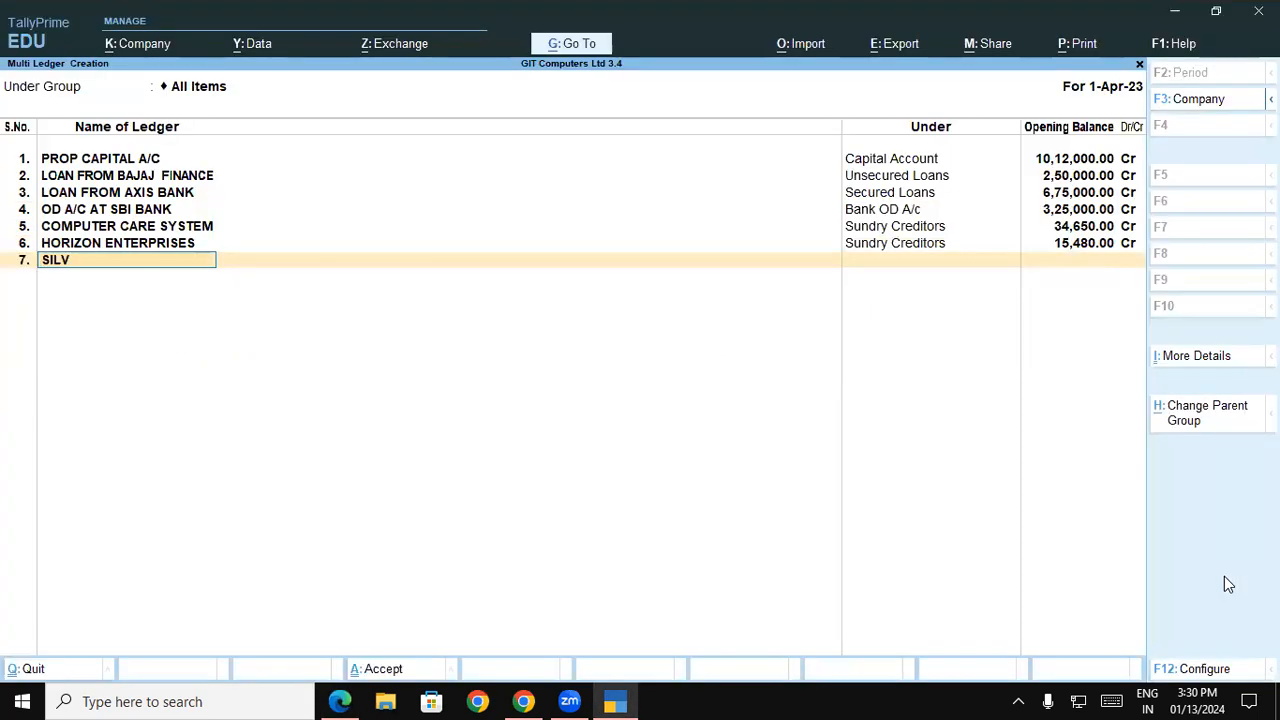
type("ER PLUS COMPUTER")
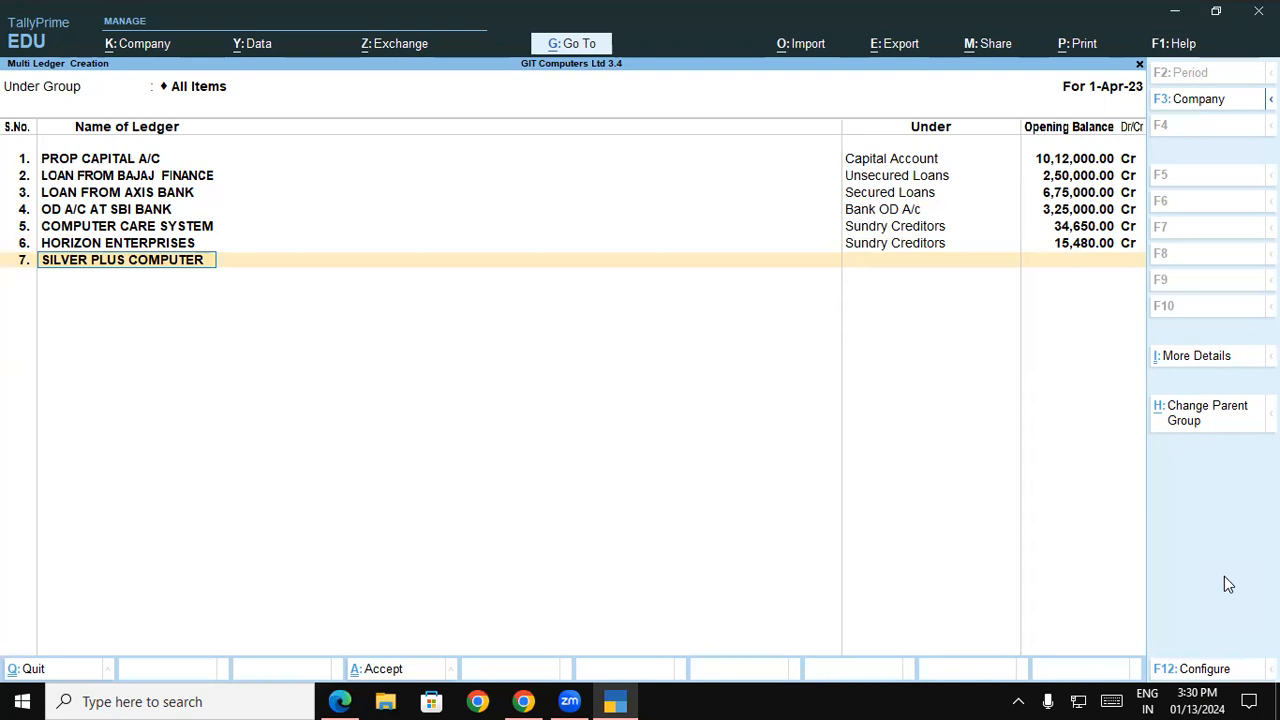
key("Return")
Consult the balance sheet PDF for SILVER PLUS COMPUTER and assign its ledger to the Sundry Creditors group
key("alt+Tab")
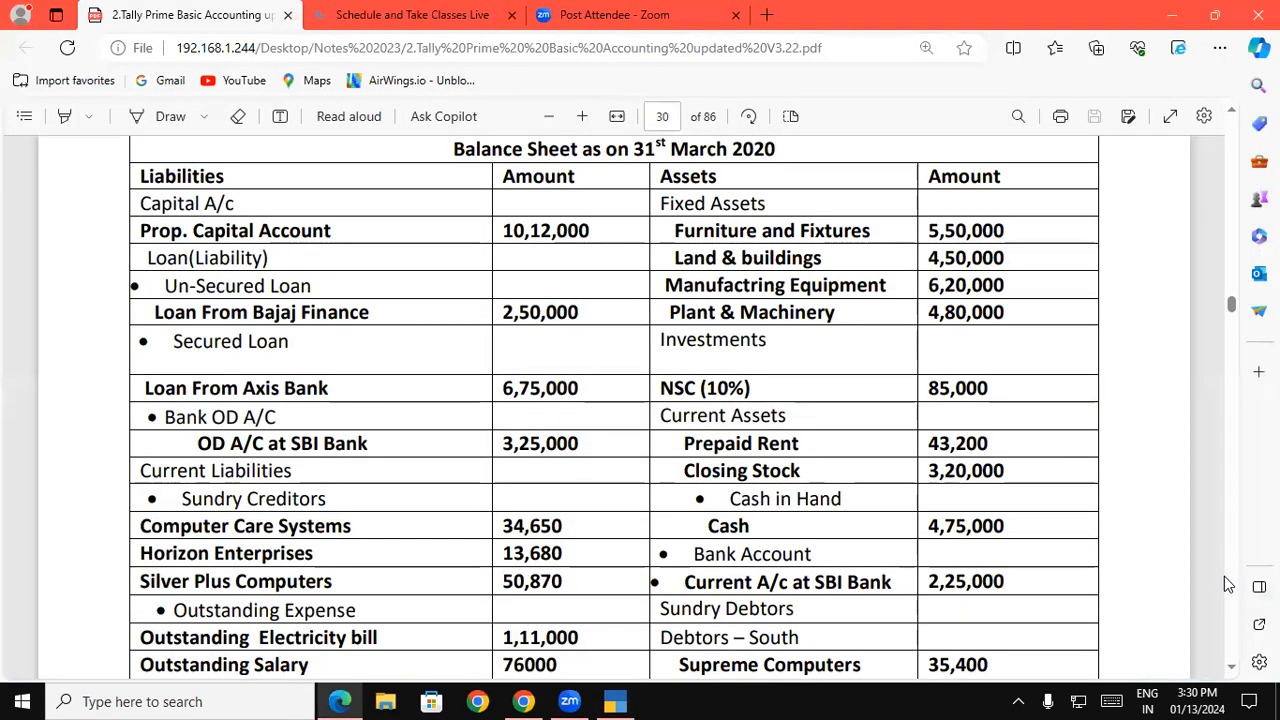
key("alt+Tab")
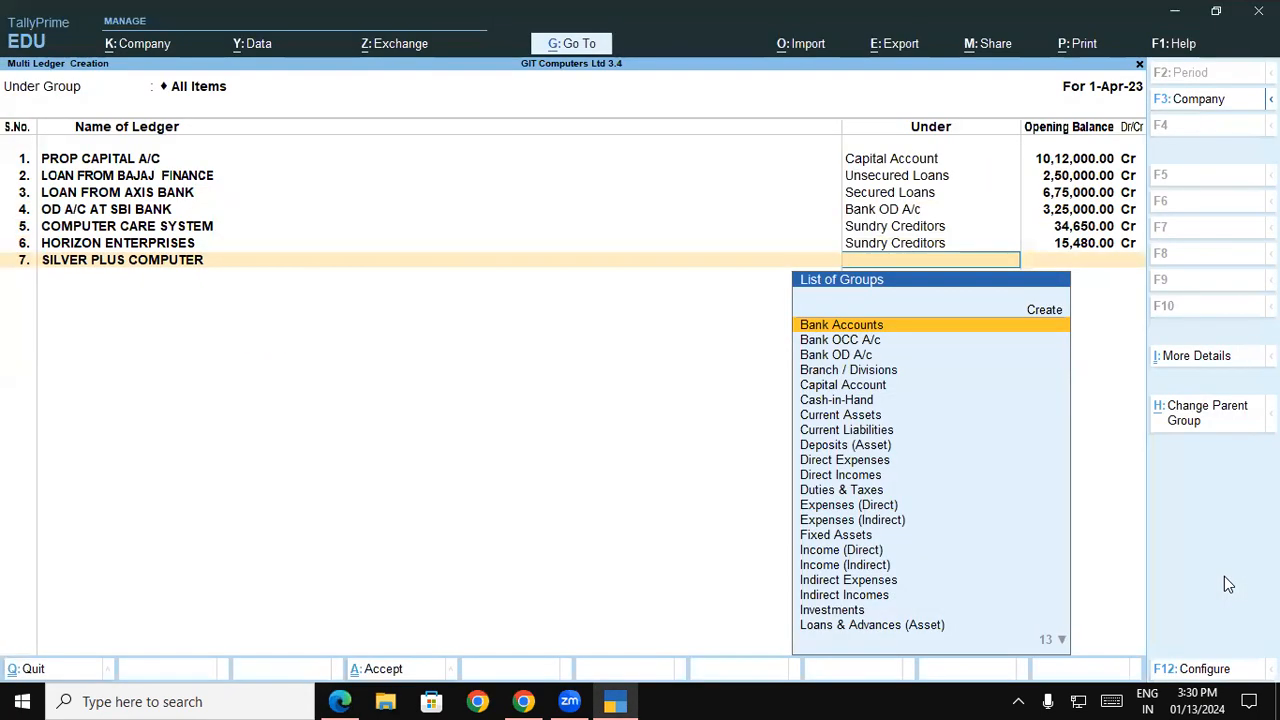
type("S")
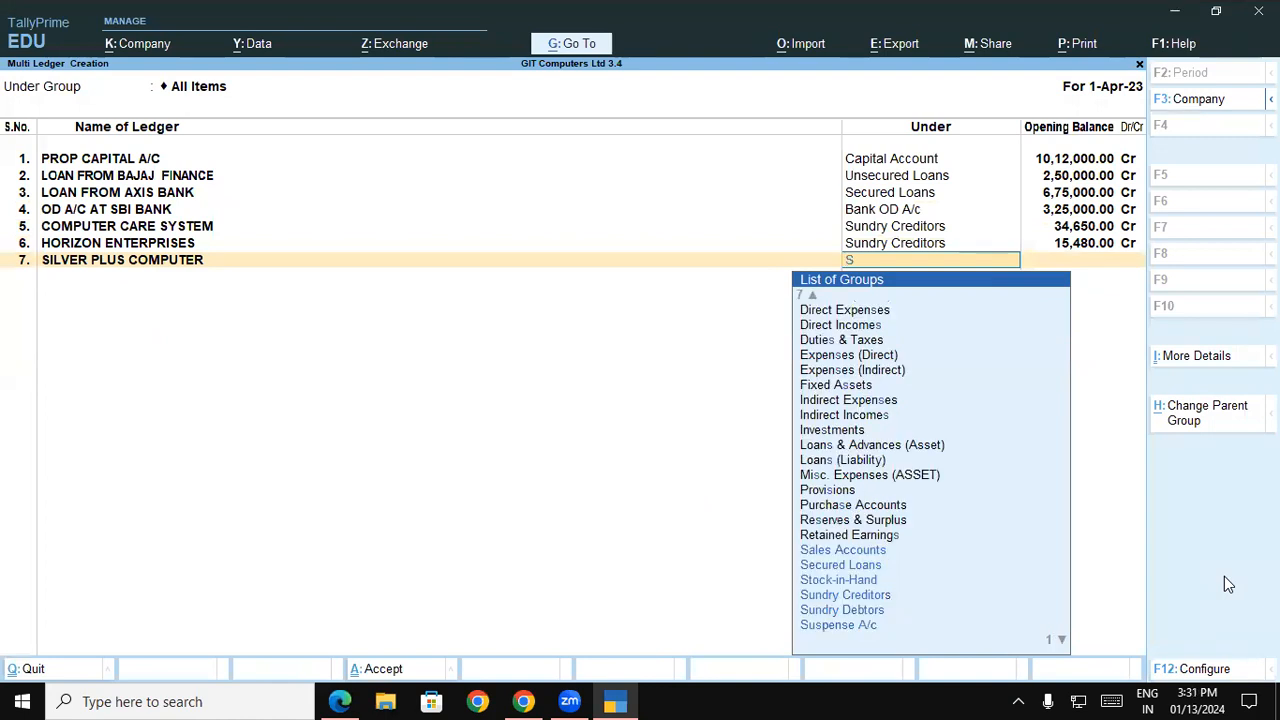
key("Down")
key("Down")
key("Down")
key("Return")
Set SILVER PLUS COMPUTER's opening balance to 50,870 Cr and leave its bill-wise breakup without a bill name
type("50870")
key("Return")
key("Return")
key("Return")
key("Return")
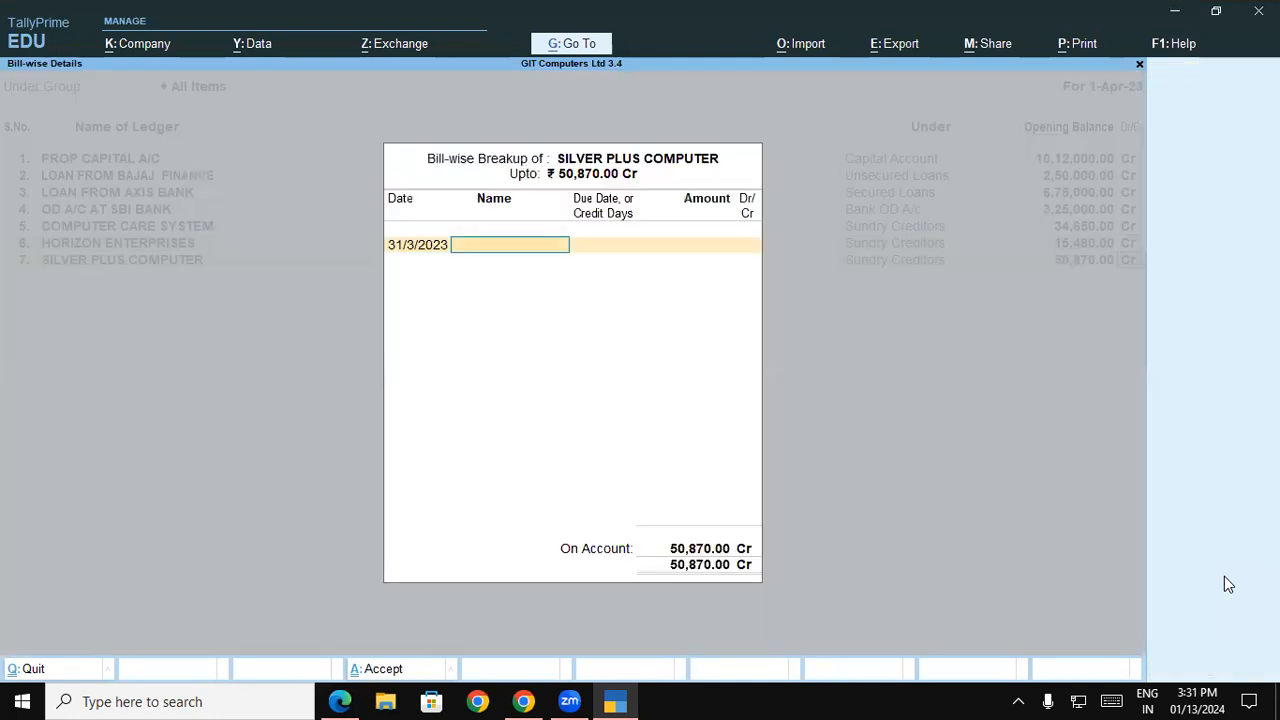
Look up the first outstanding expense in the balance sheet PDF and name the eighth ledger OUTSTANDING ELECTRICITY BILL
key("alt+Tab")
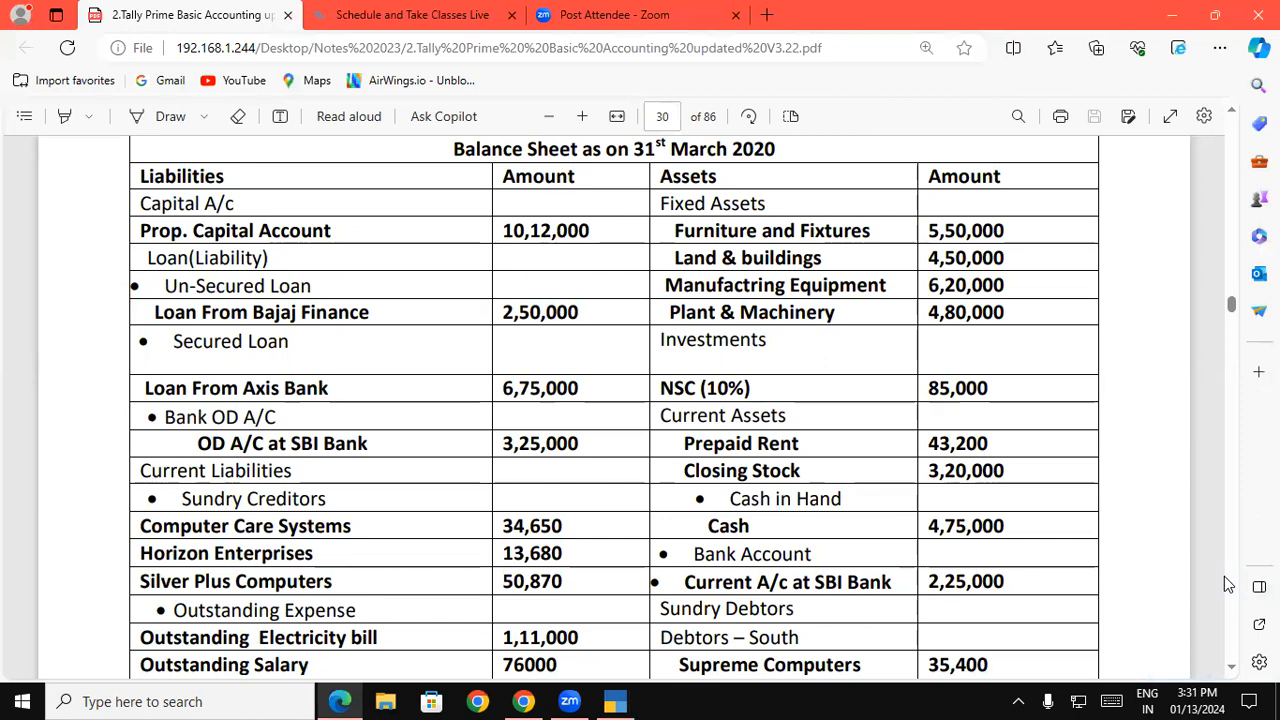
key("alt+Tab")
type("OU")
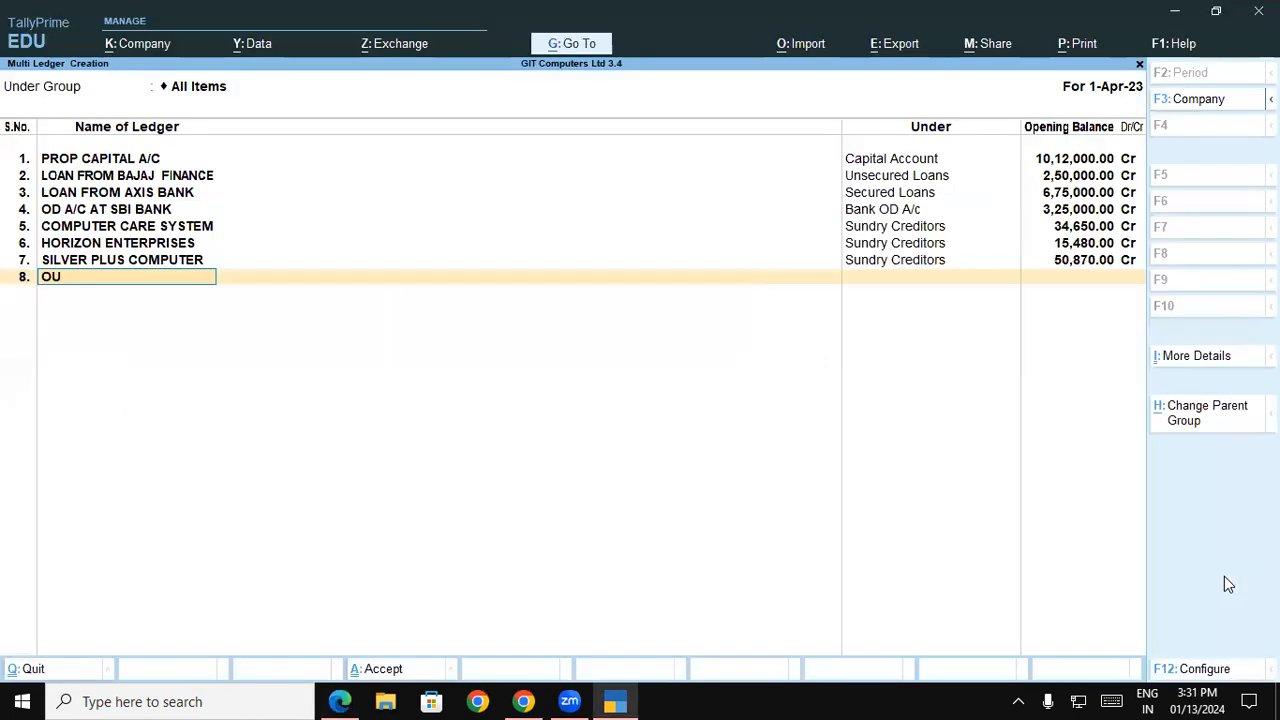
type("TSTANDING ELE")
key("alt+Tab")
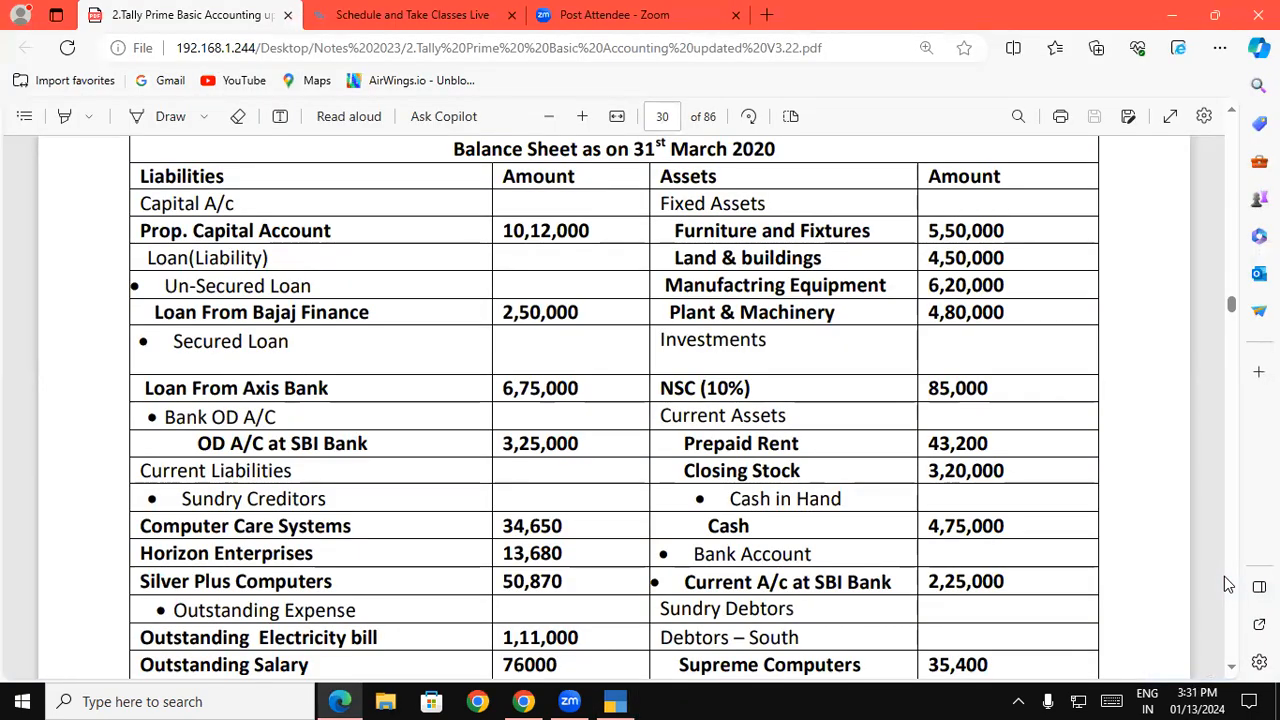
key("alt+Tab")
type("C")
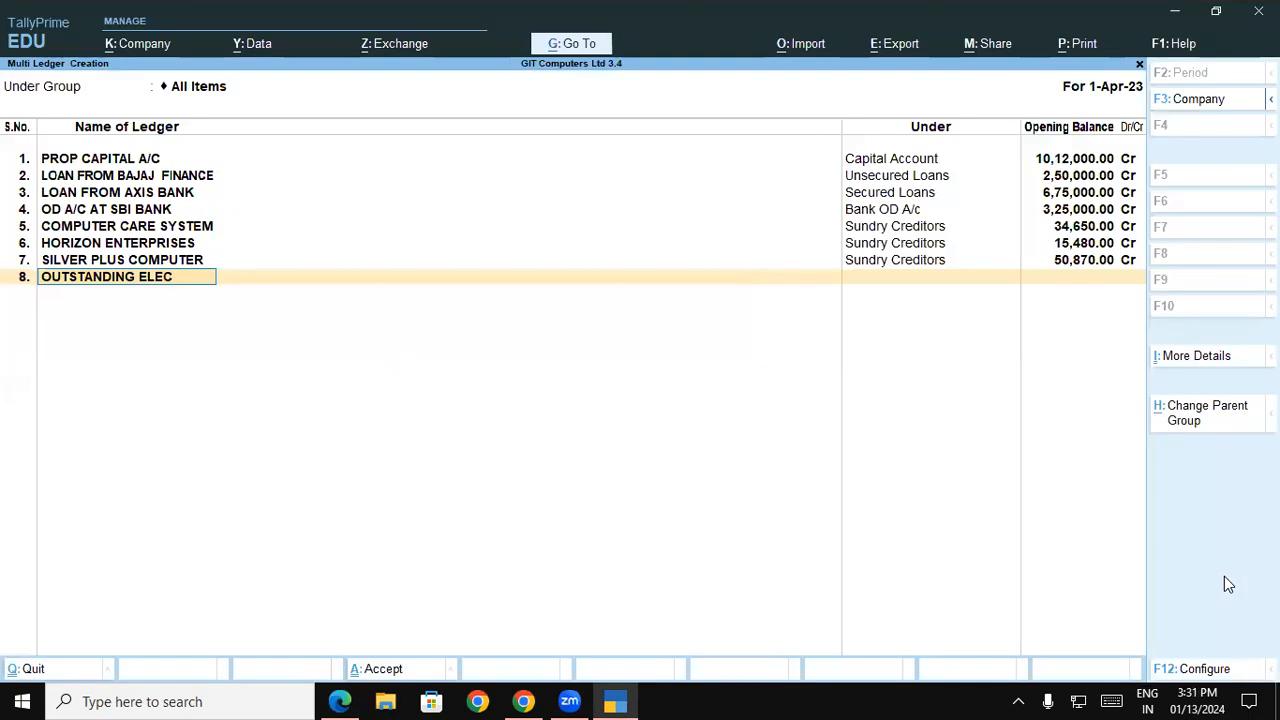
type("TRICITY")
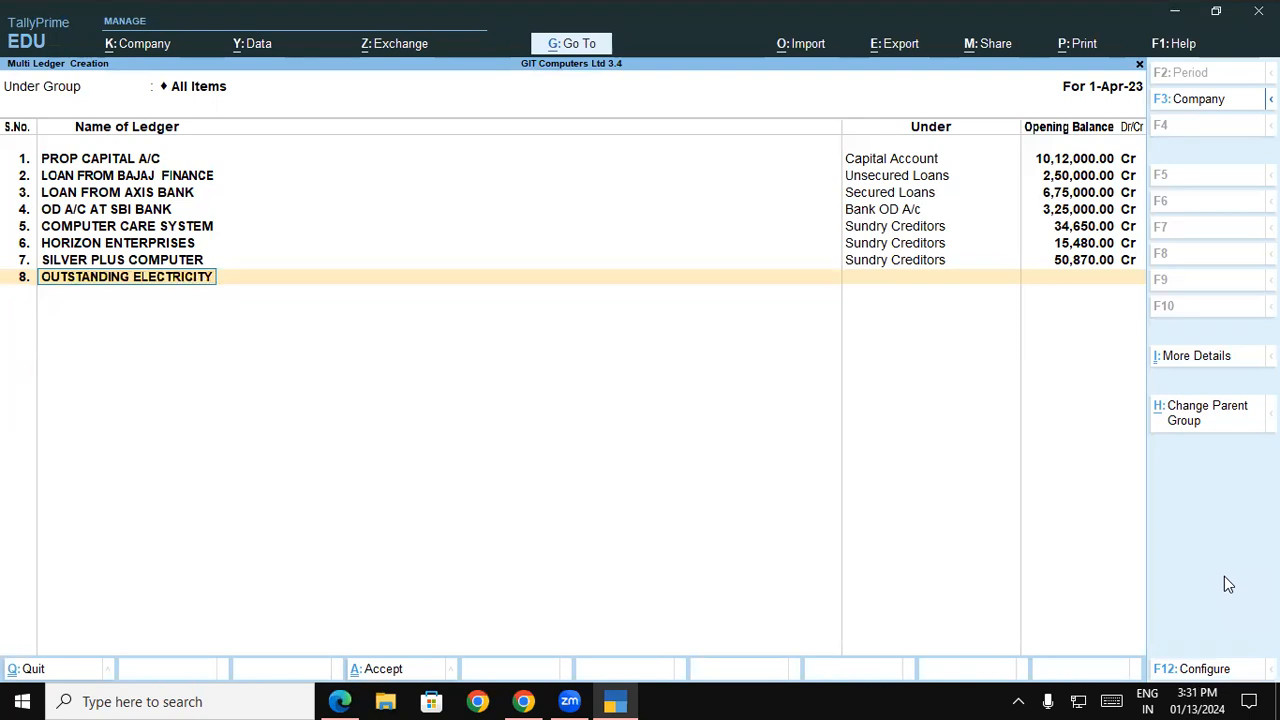
type(" BILL")
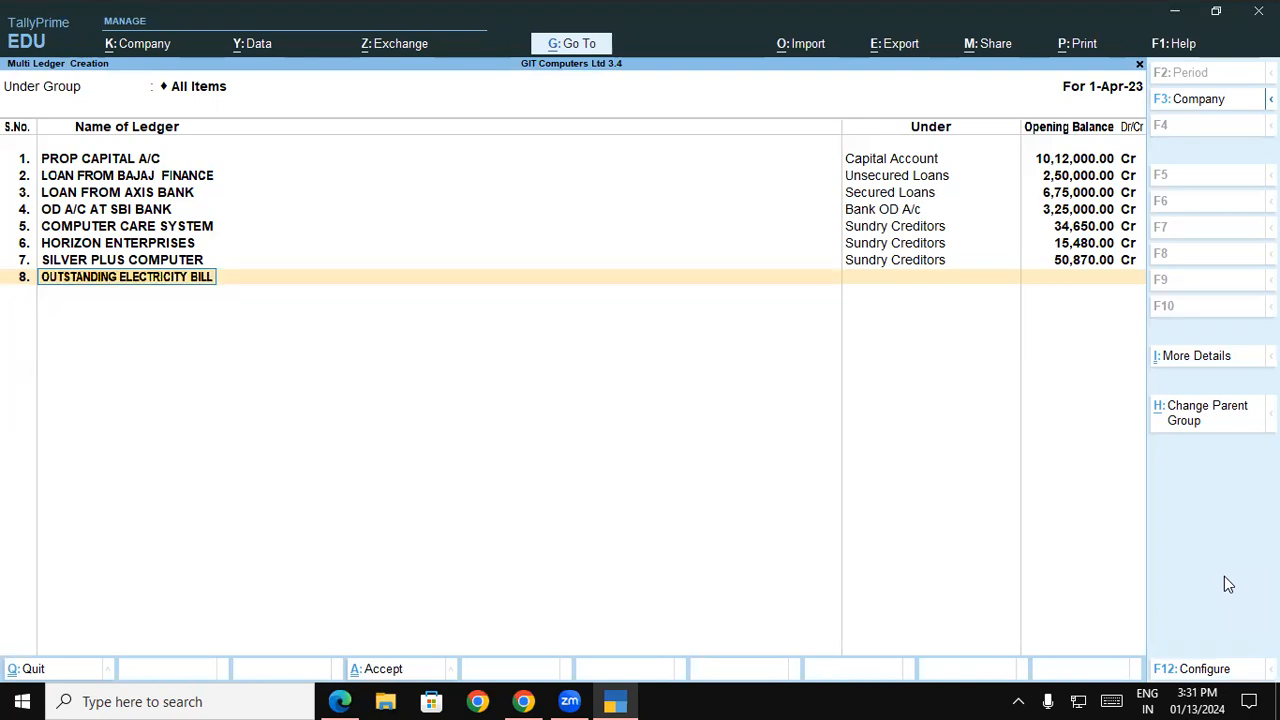
key("BackSpace")
type("L")
key("Return")
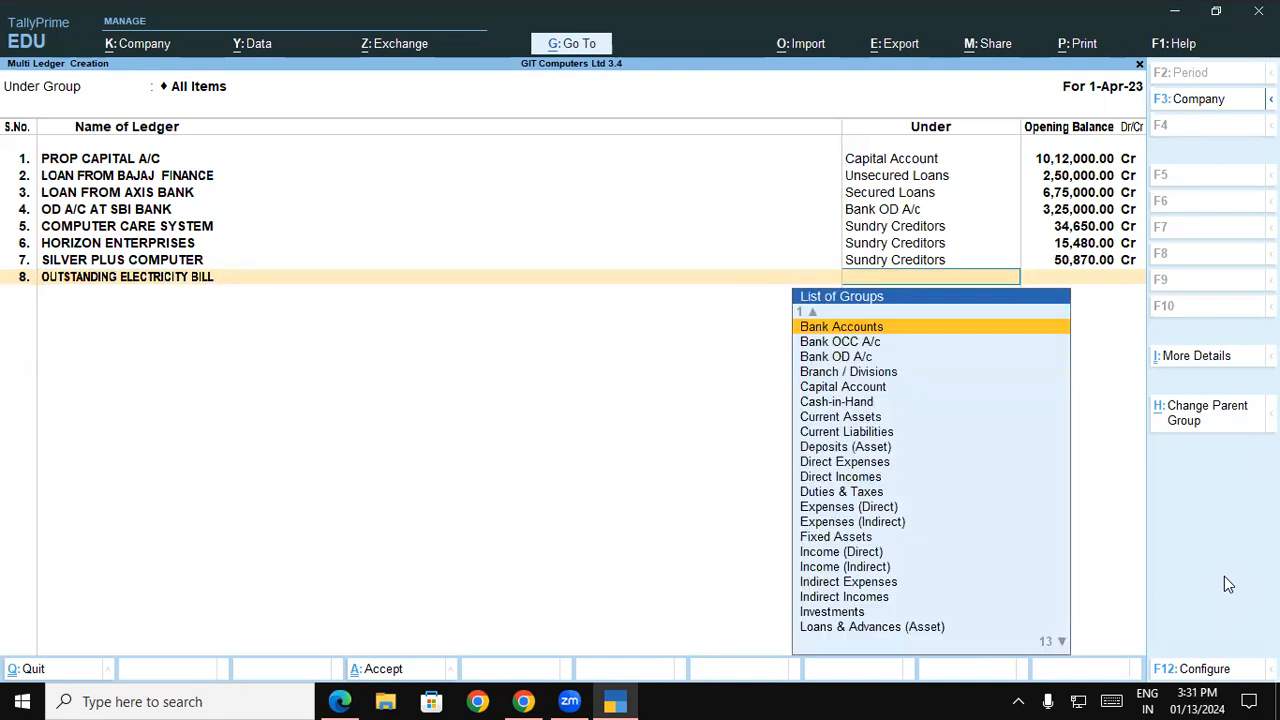
type("o")
key("Down")
key("Down")
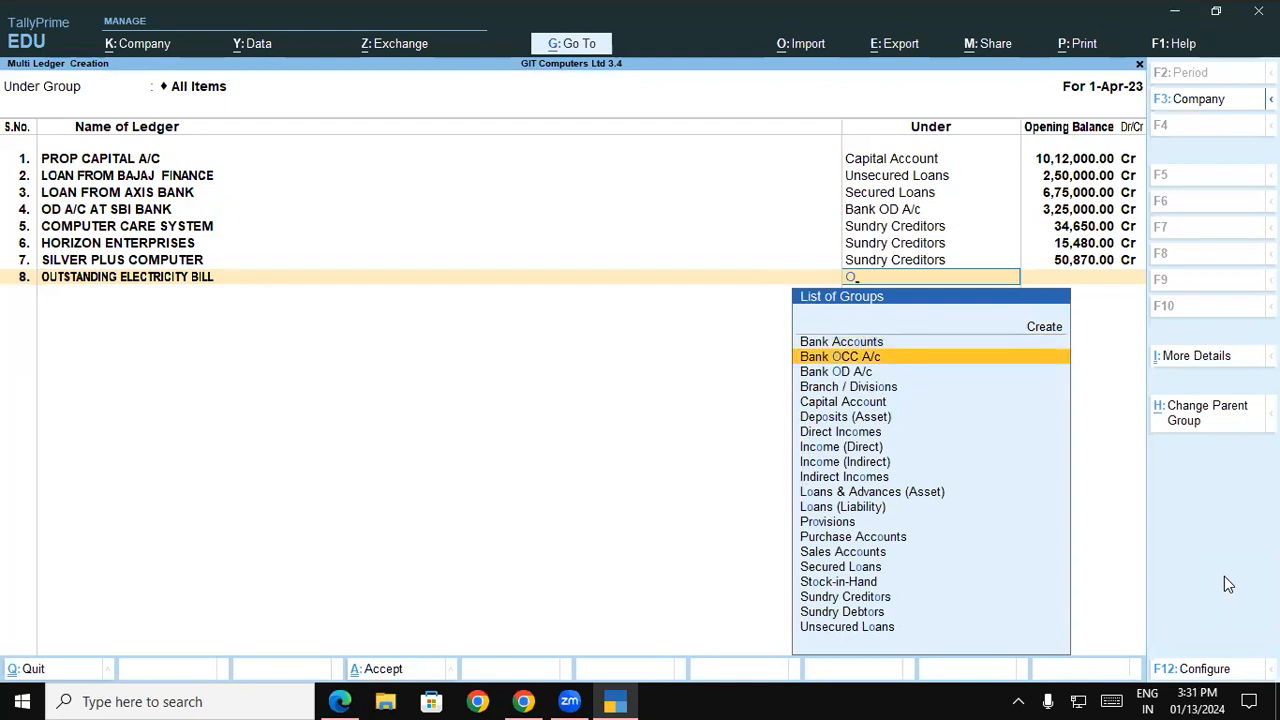
key("BackSpace")
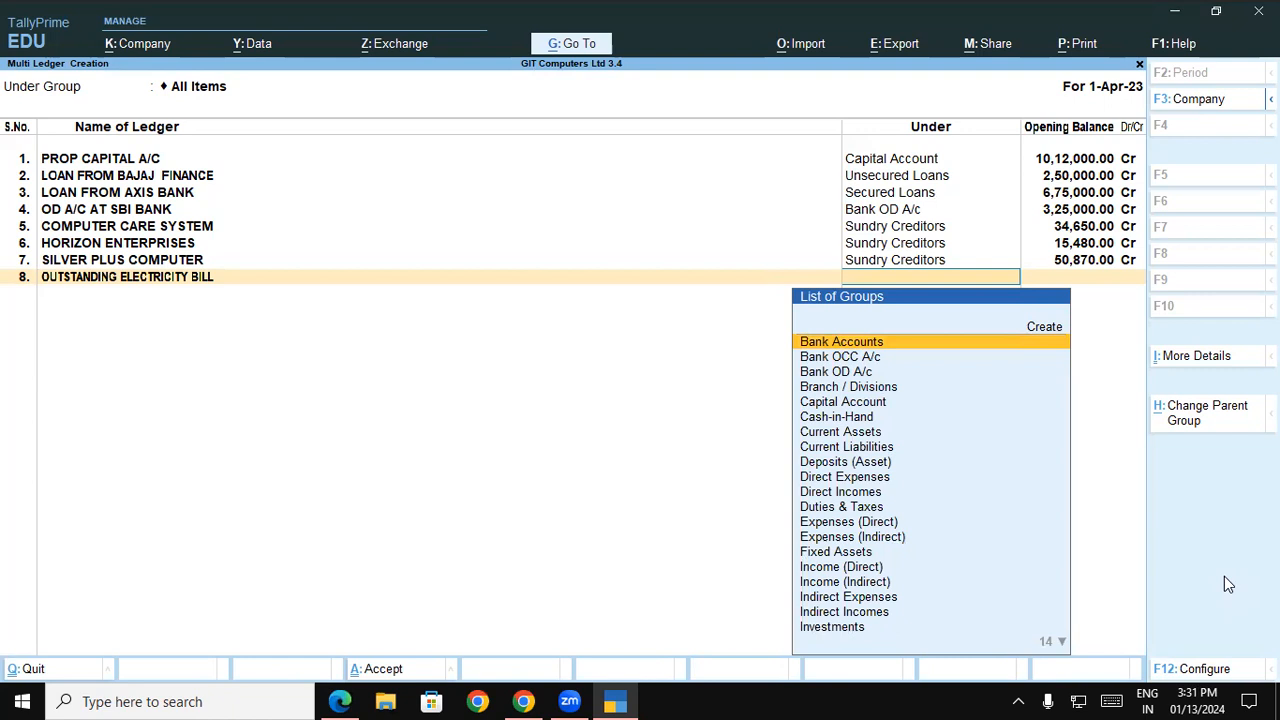
Start a new group for the OUTSTANDING ELECTRICITY BILL ledger and name it OUTSTANDING EXP
key("alt+c")
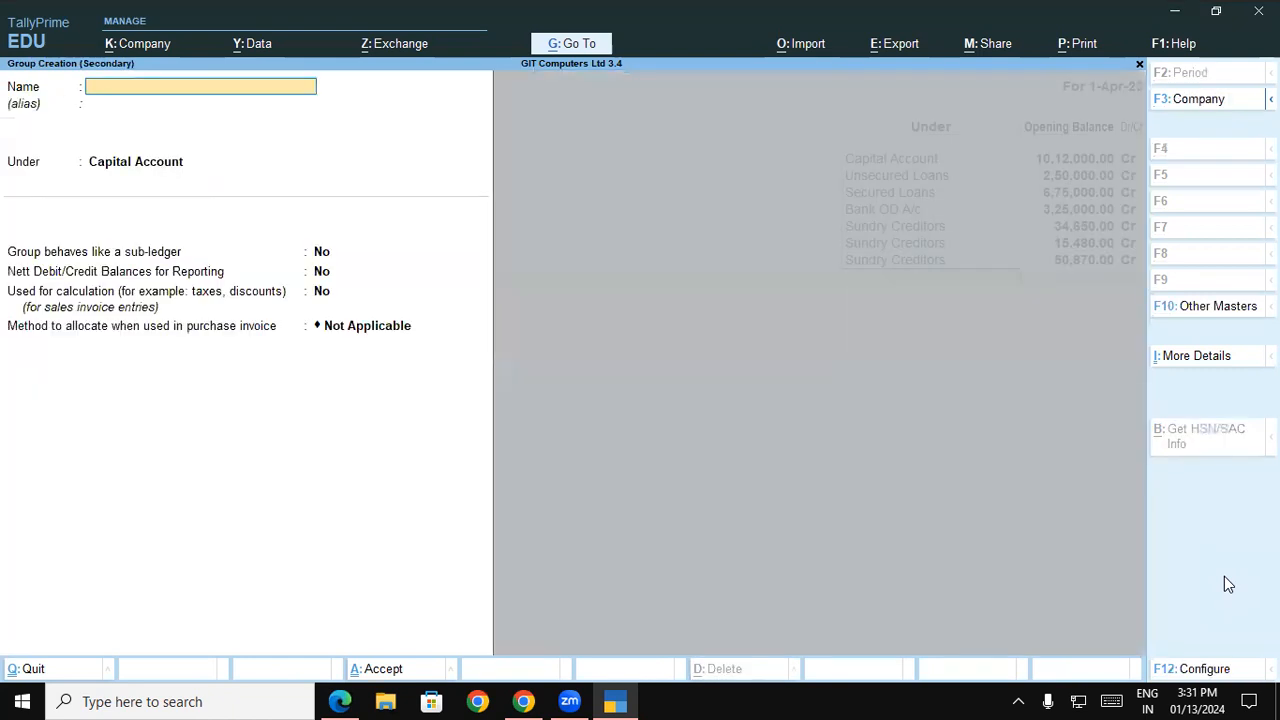
type("OUTSTANDING EXP")
key("Return")
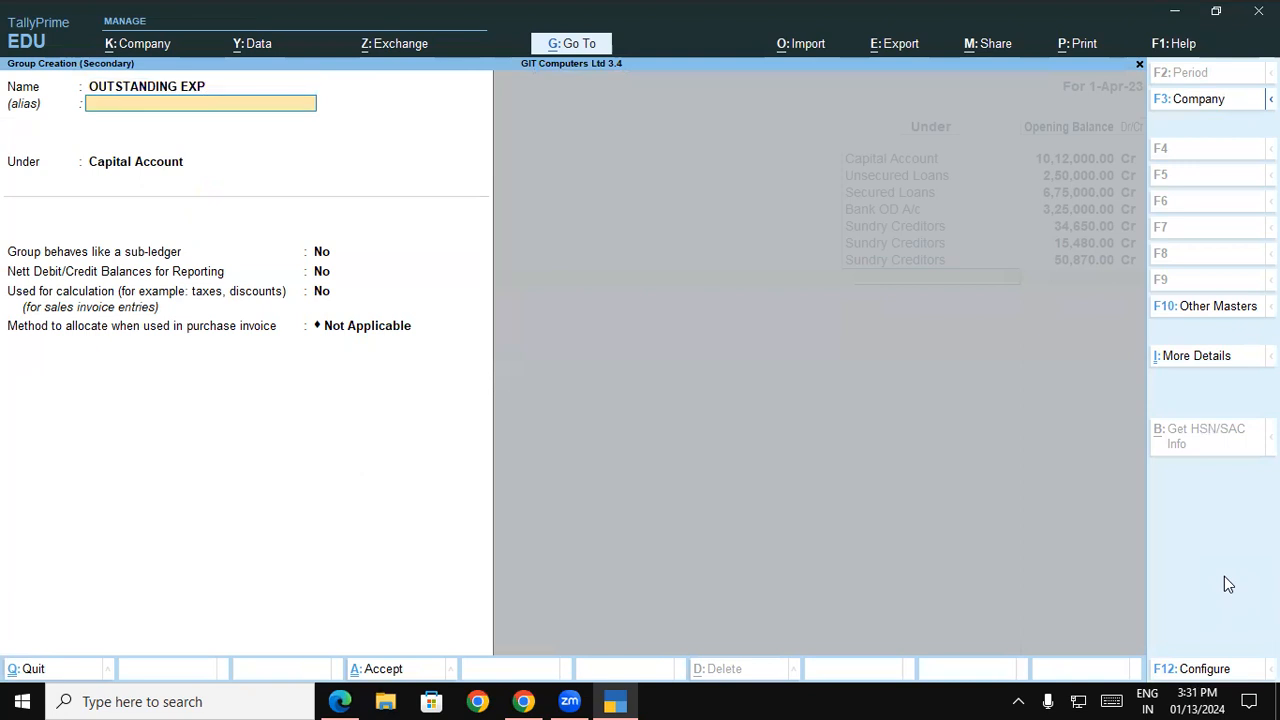
Leave the OUTSTANDING EXP group without an alias, place it under Current Liabilities and save it
key("Return")
type("C")
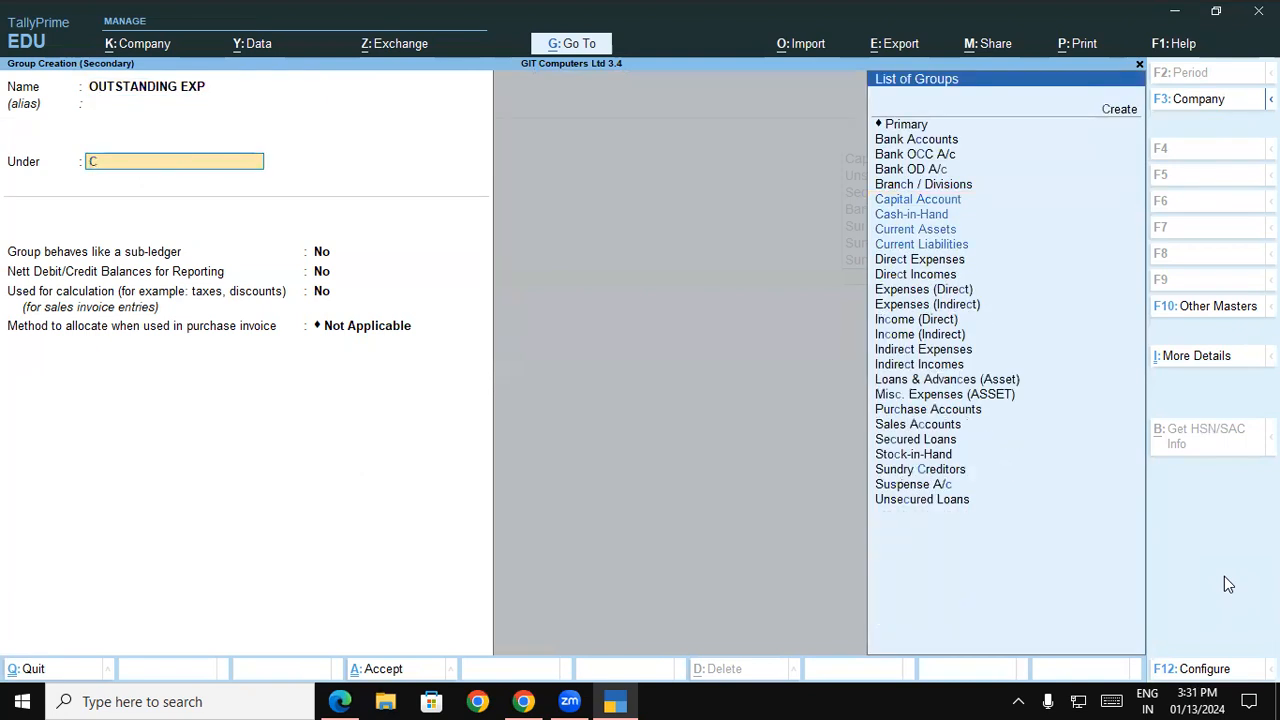
type("U")
key("Down")
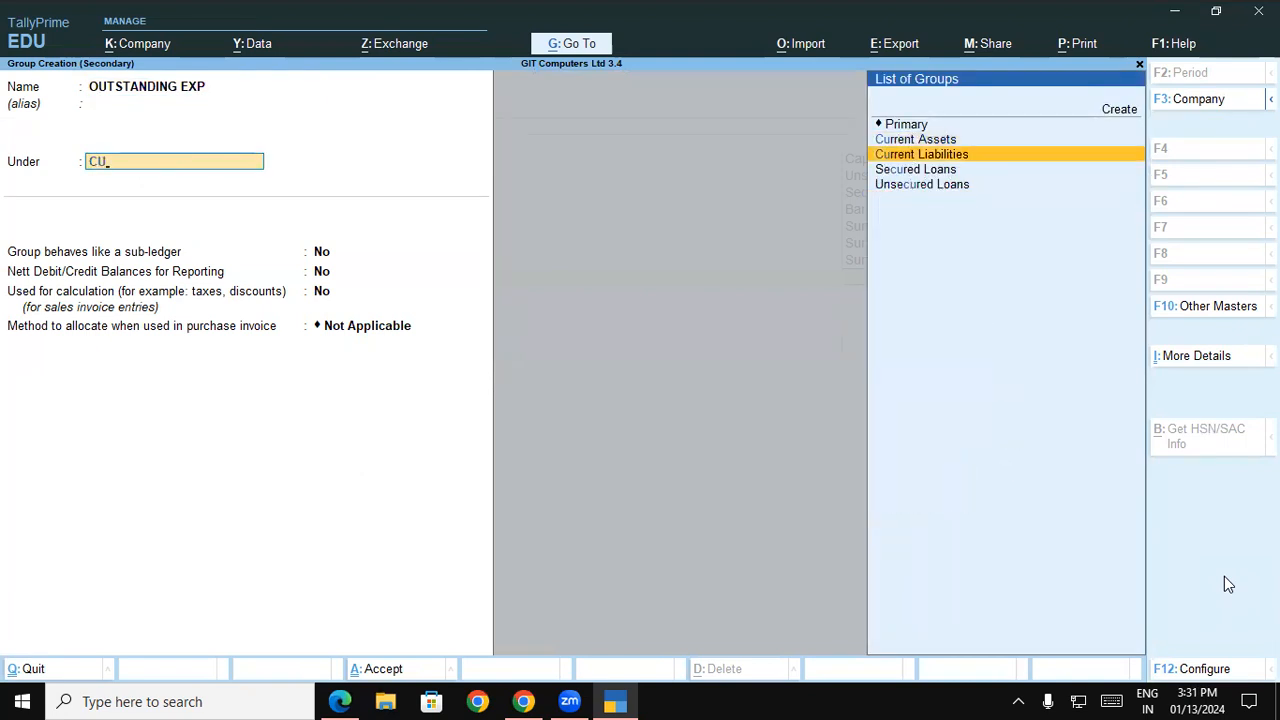
key("Return")
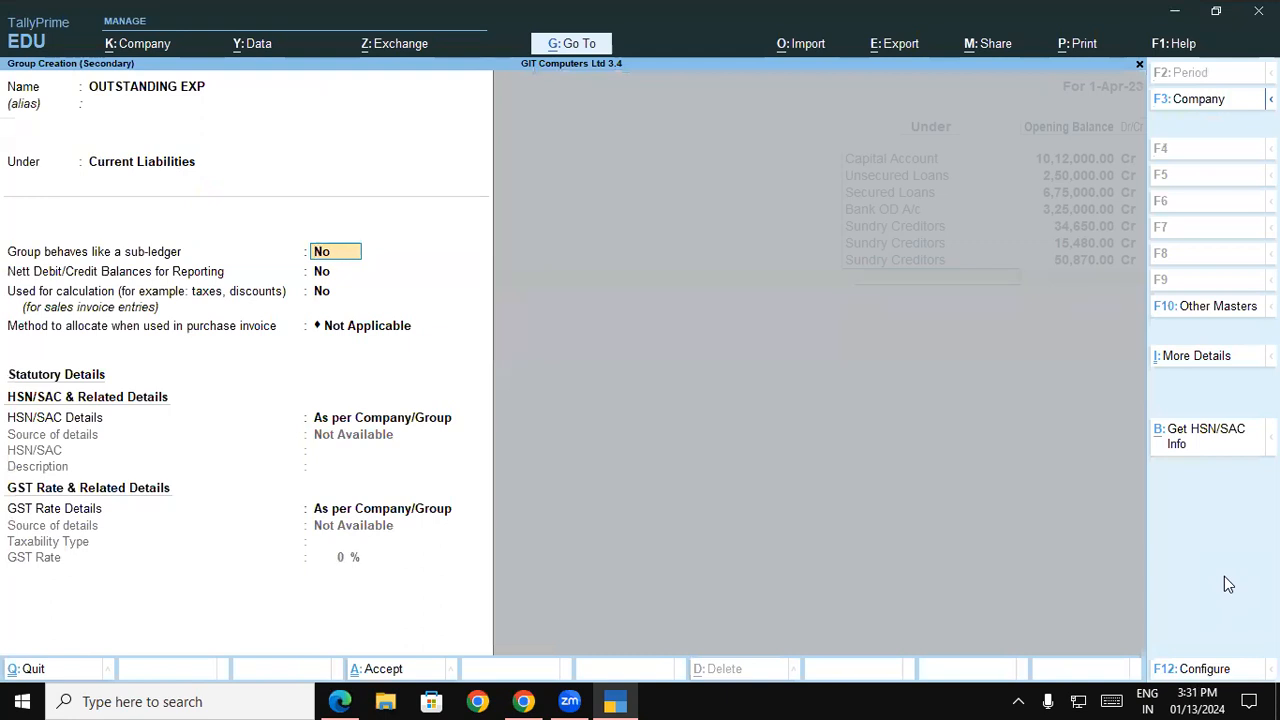
key("ctrl+a")
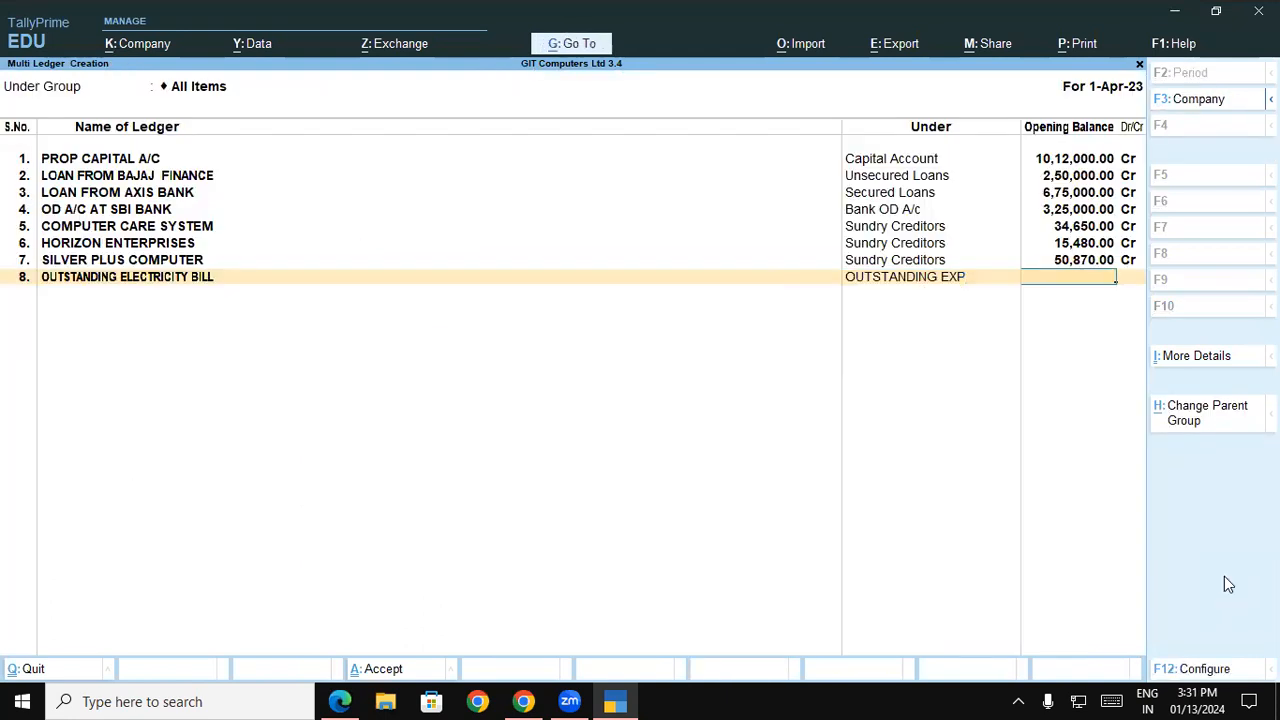
Set OUTSTANDING ELECTRICITY BILL's opening balance to 1,11,000 Cr
type("1,11,000")
key("Return")
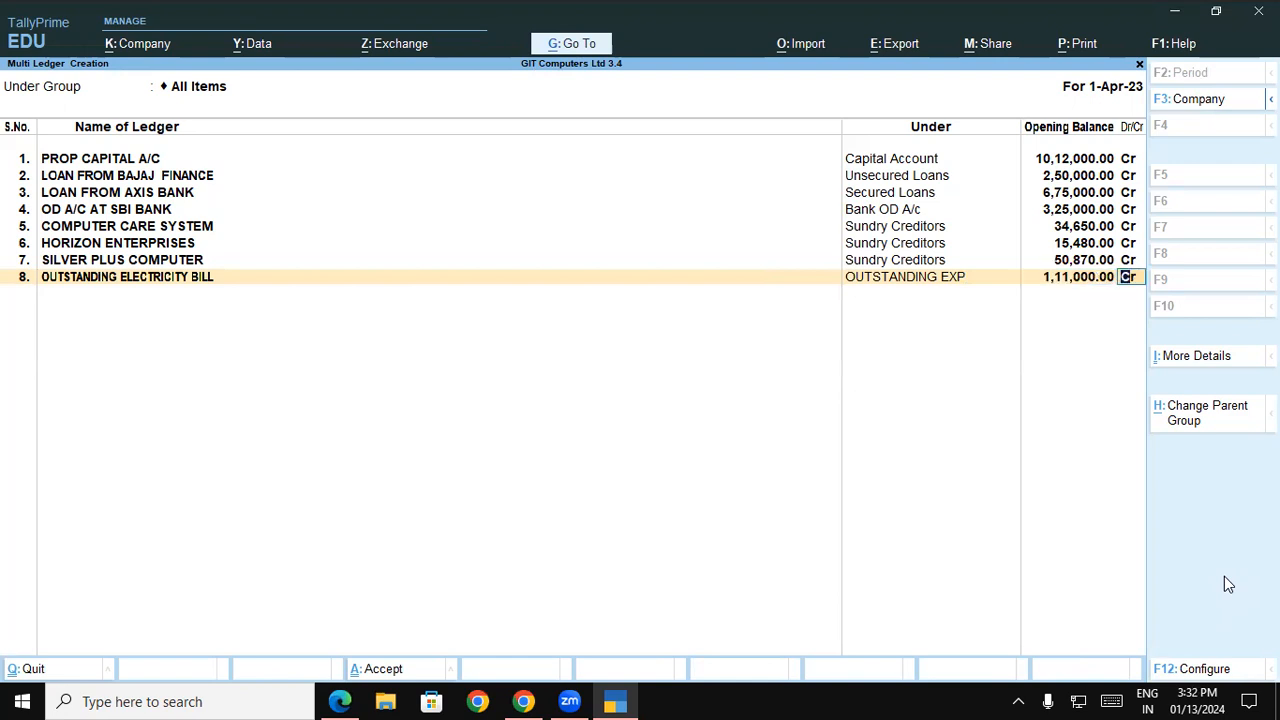
key("Return")
Look up the second outstanding expense in the balance sheet PDF and add the ninth ledger, OUTSTANDING SALARY, under the OUTSTANDING EXP group
key("alt+Tab")
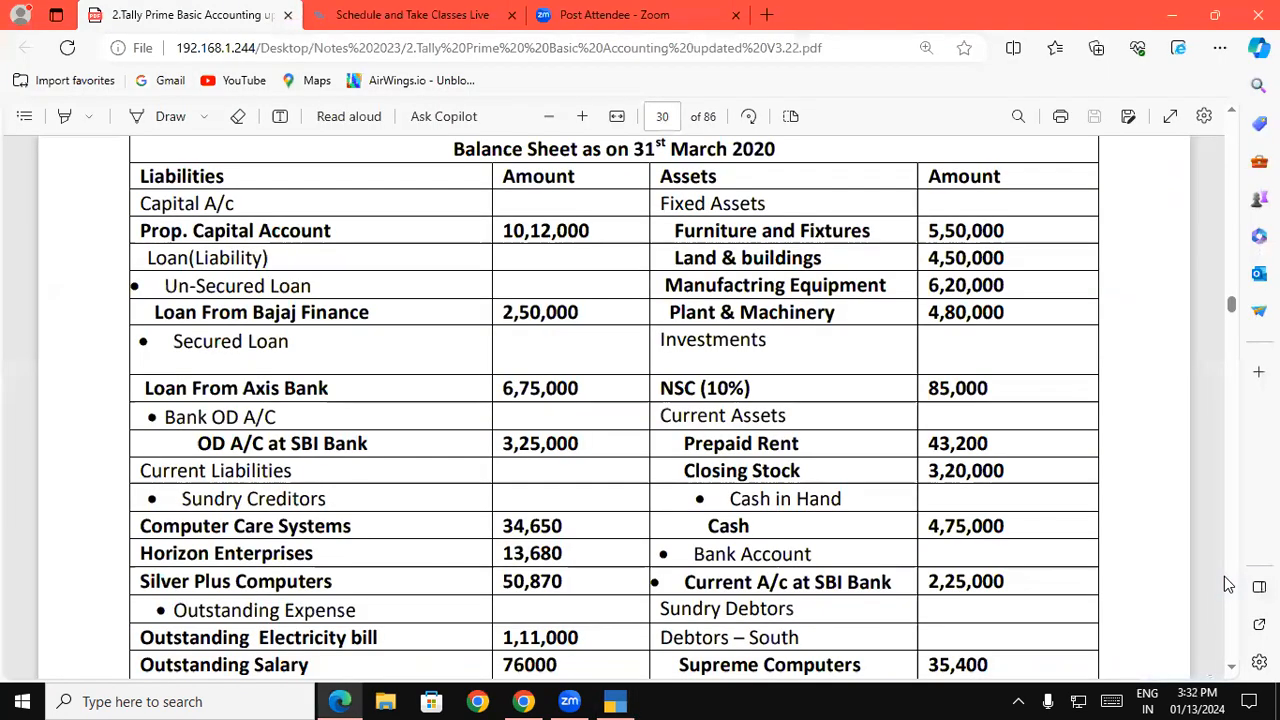
key("alt+Tab")
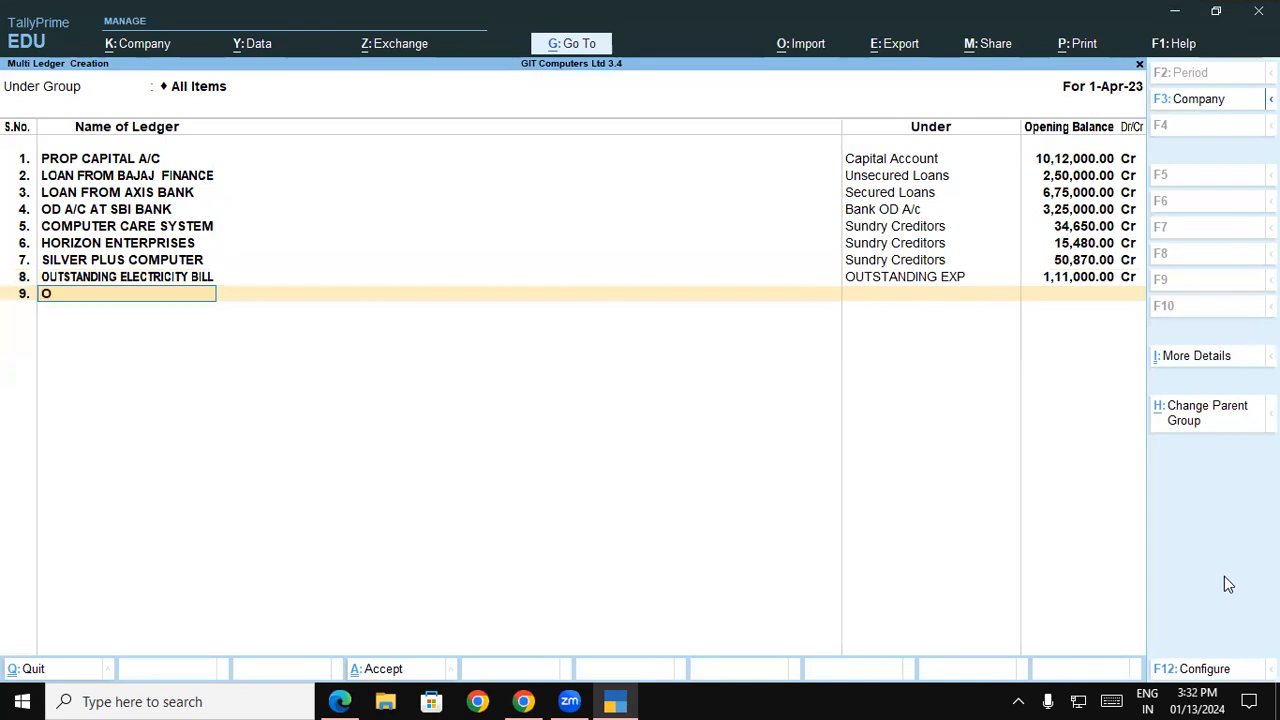
type("OUTSTANDING SALARY")
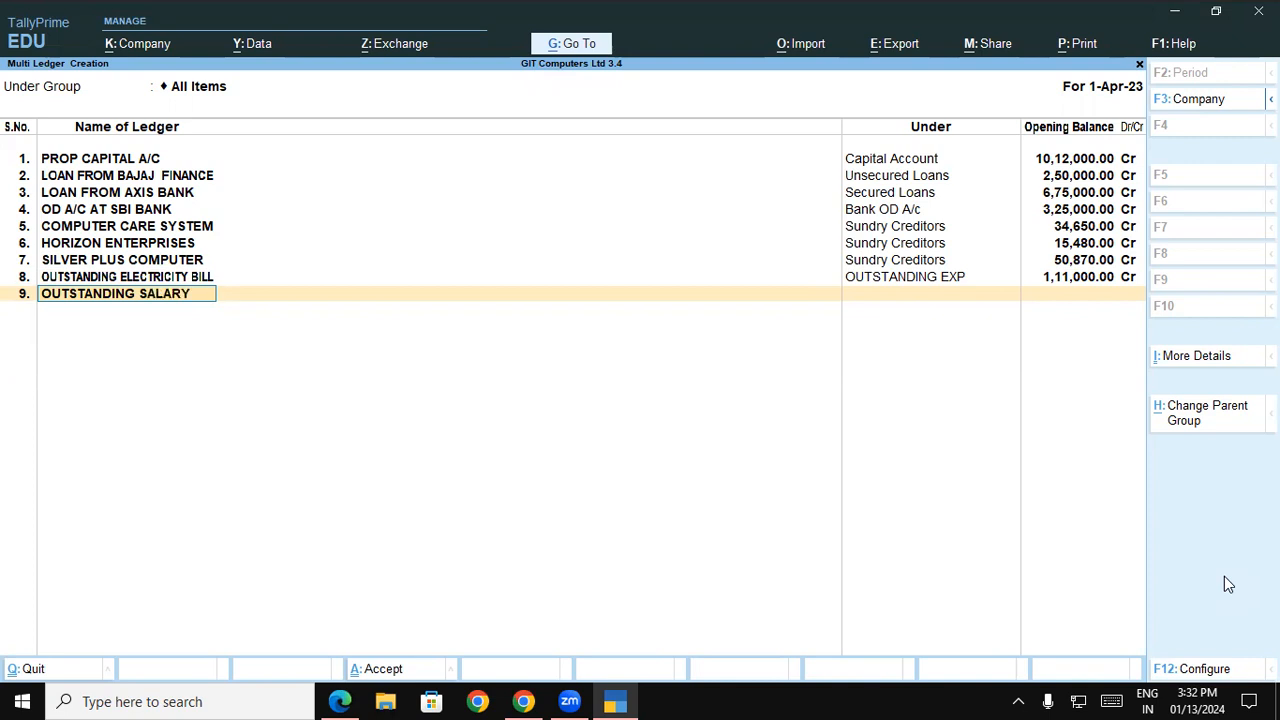
key("Return")
type("O")
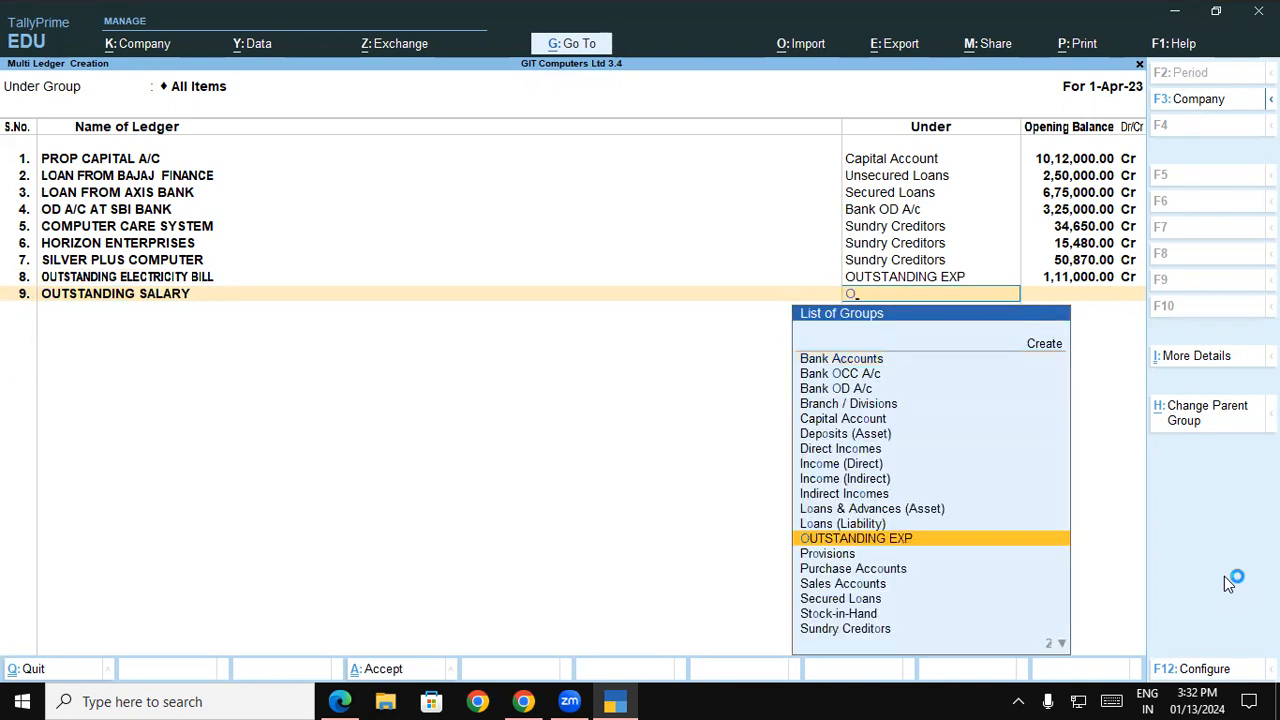
key("Return")
Consult the balance sheet PDF for Outstanding Salary's amount and set the ledger's opening balance to 76,000 Cr
key("alt+Tab")
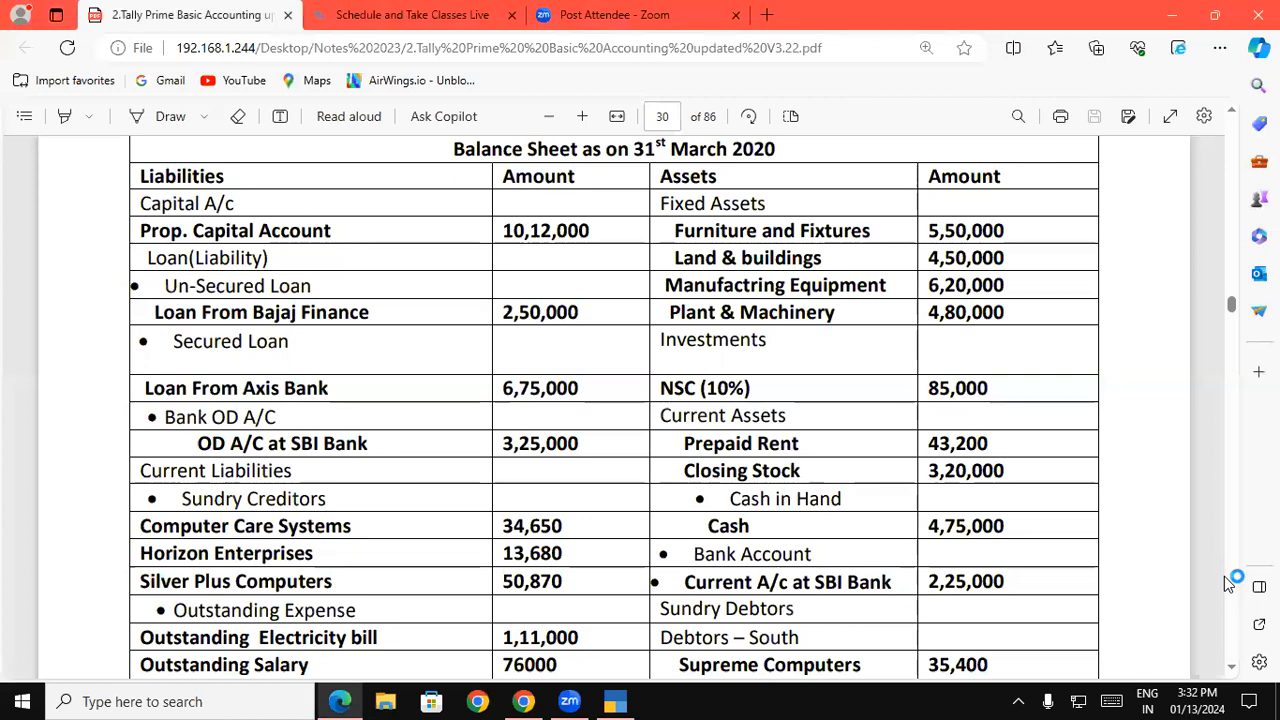
key("alt+Tab")
type("76000")
key("Return")
key("Return")
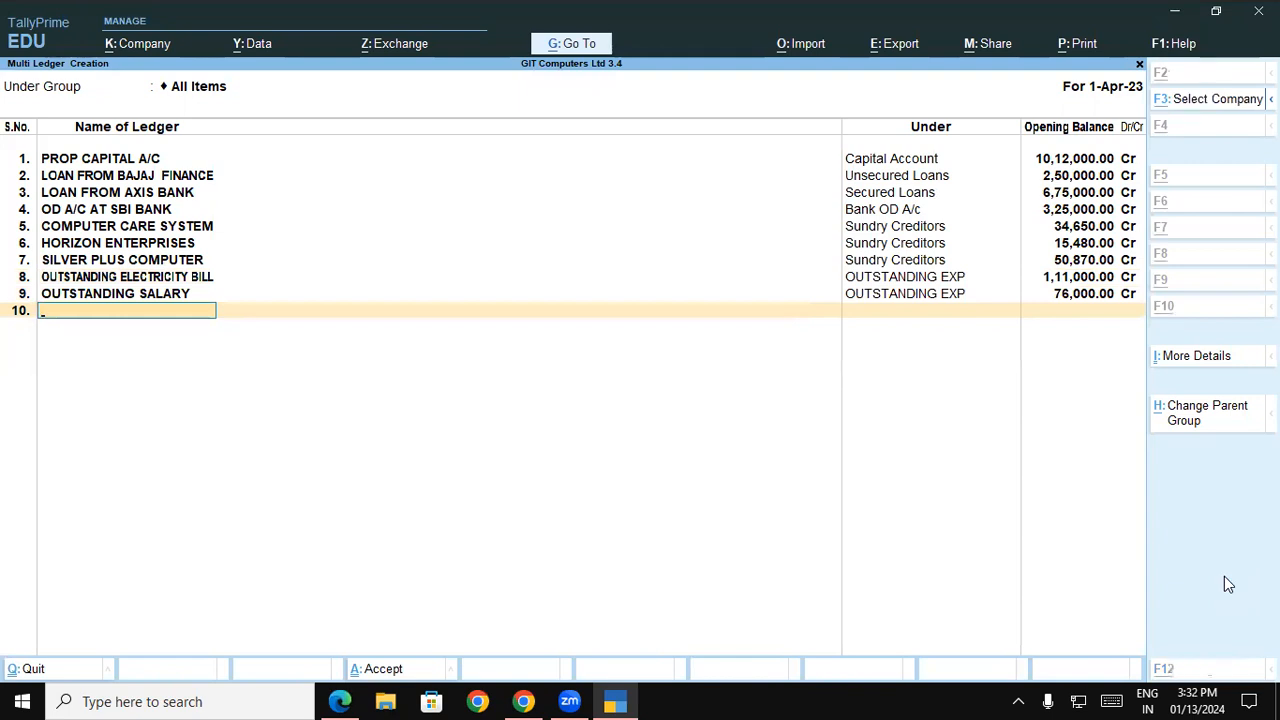
Check the balance sheet PDF for liabilities below Outstanding Salary and review the entries on the assets side
key("alt+Tab")
scroll(1238, 668, "down", 3)
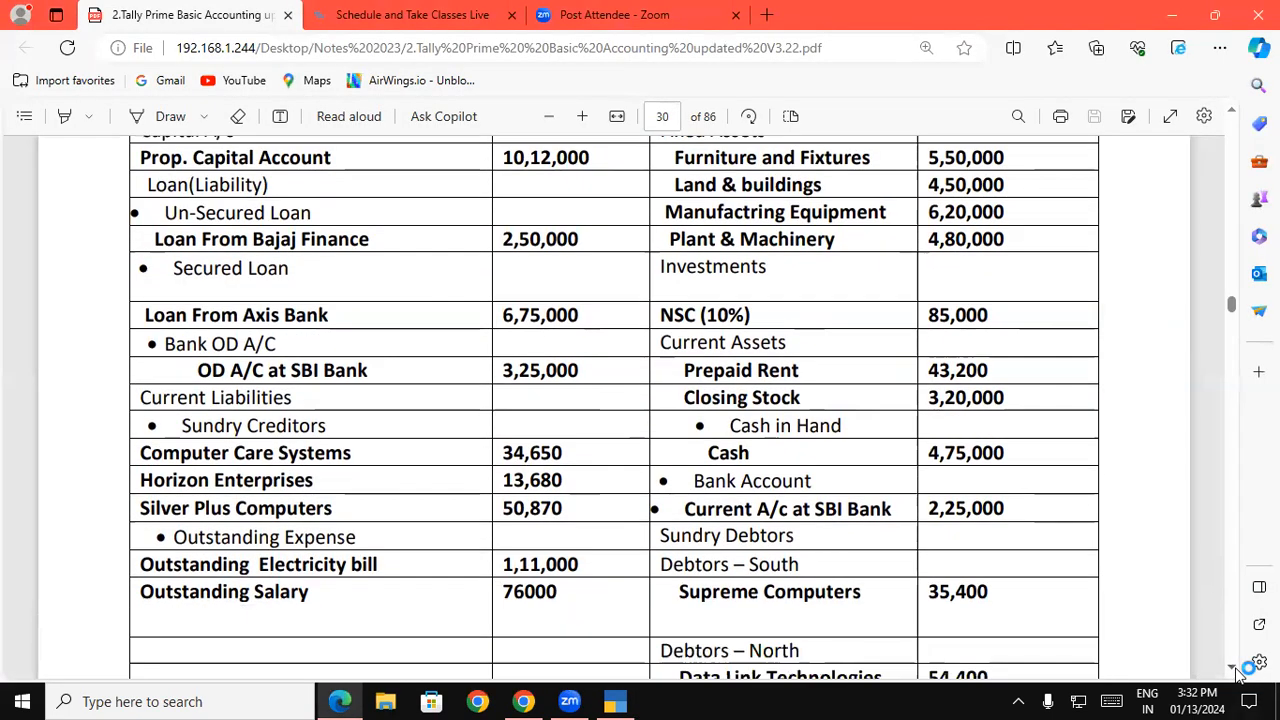
key("alt+Tab")
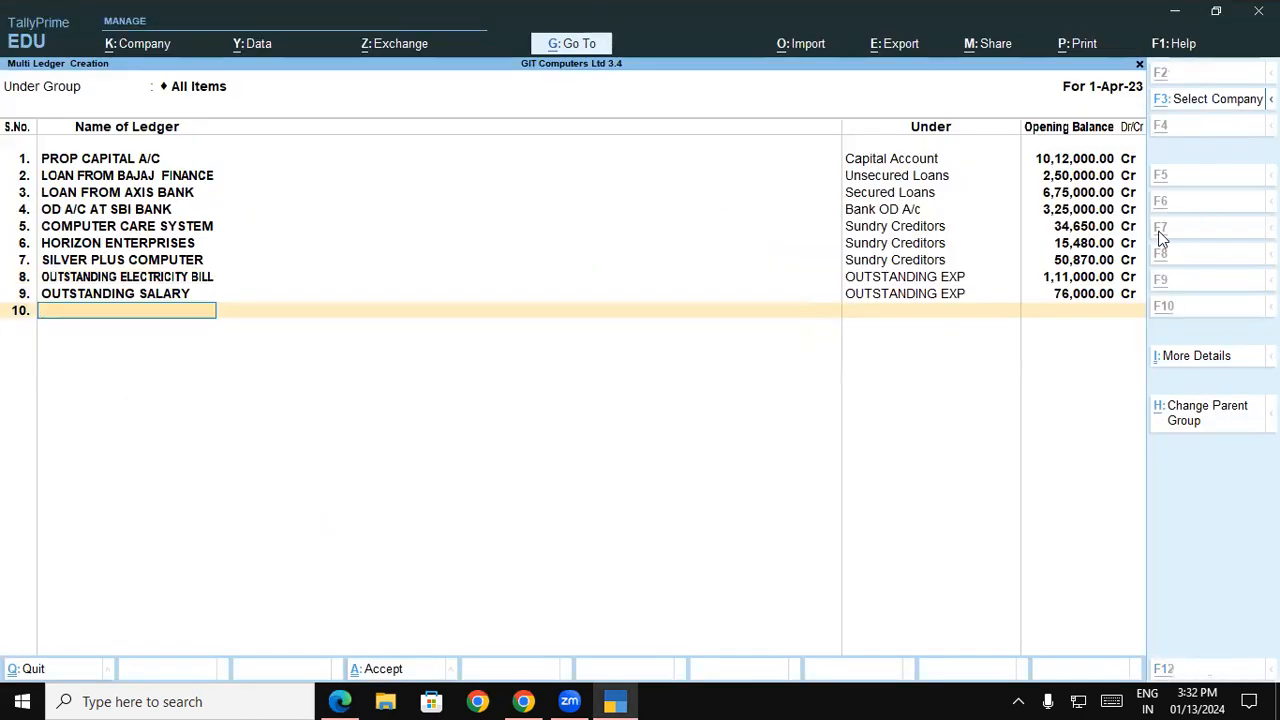
key("alt+Tab")
scroll(1162, 239, "up", 3)
scroll(1162, 239, "up", 3)
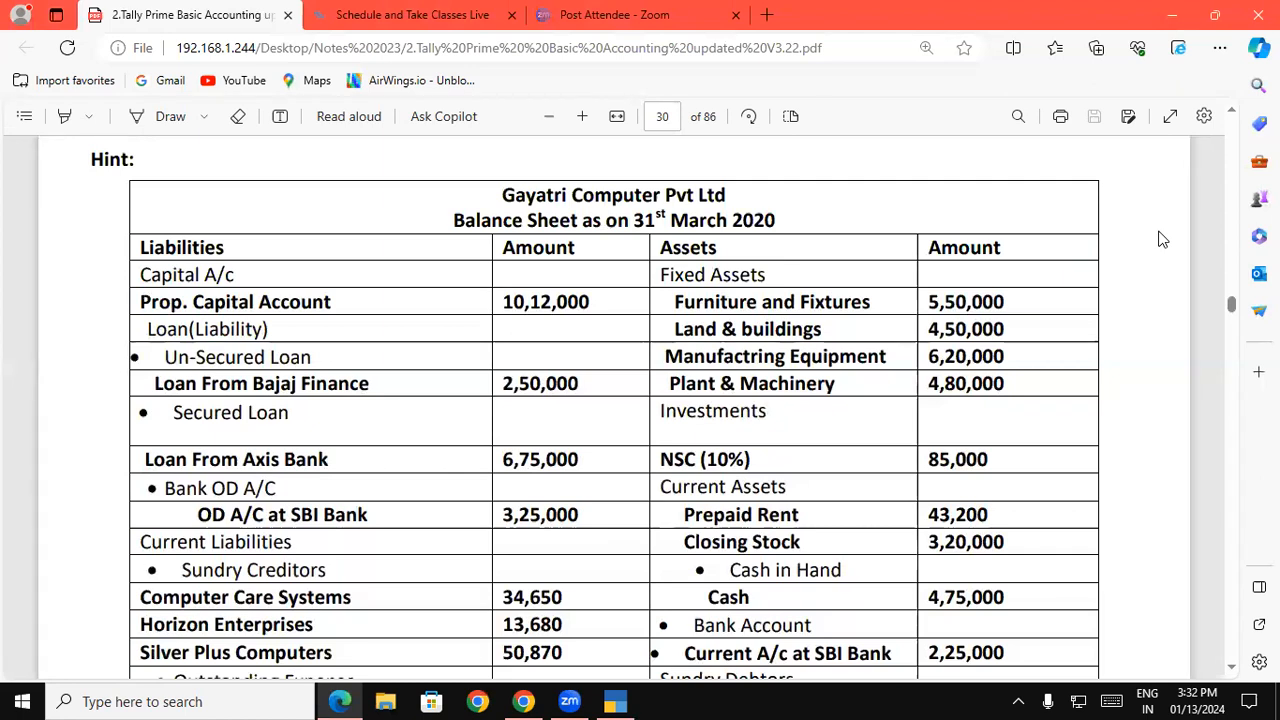
key("alt+Tab")
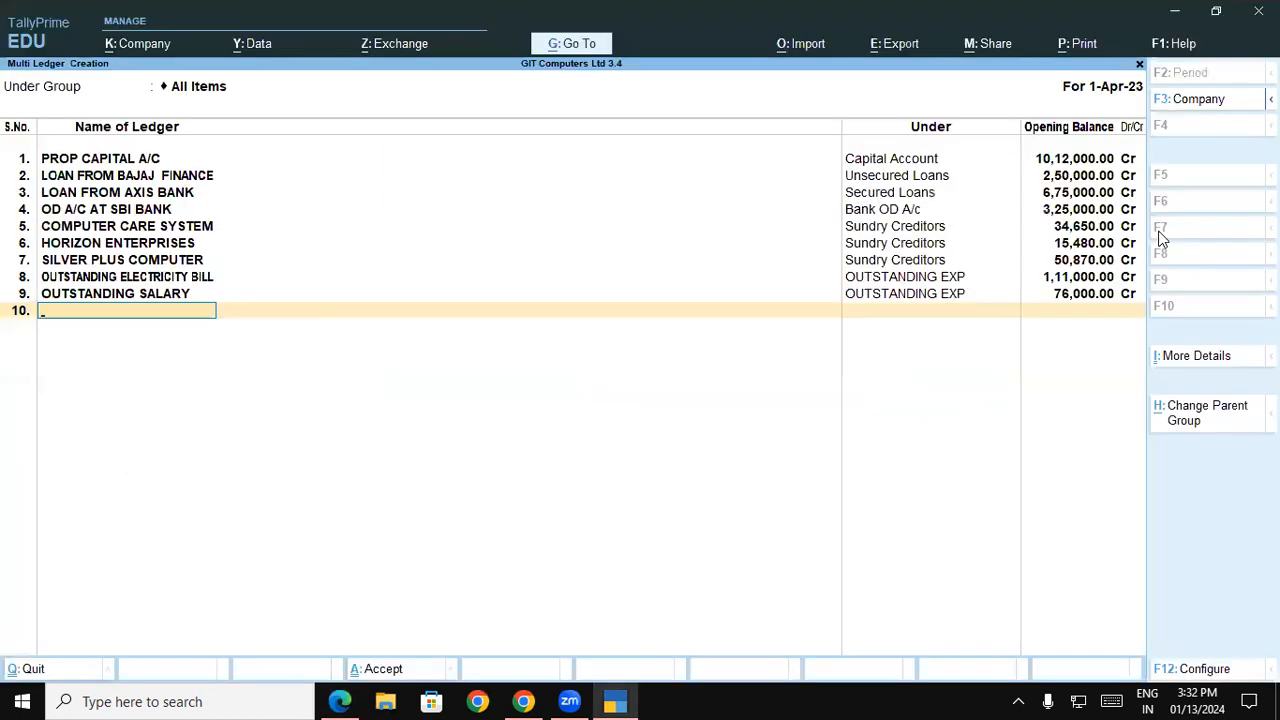
Copy the first fixed asset's name, Furniture and Fixtures, from the balance sheet PDF into the tenth ledger's name
key("alt+Tab")
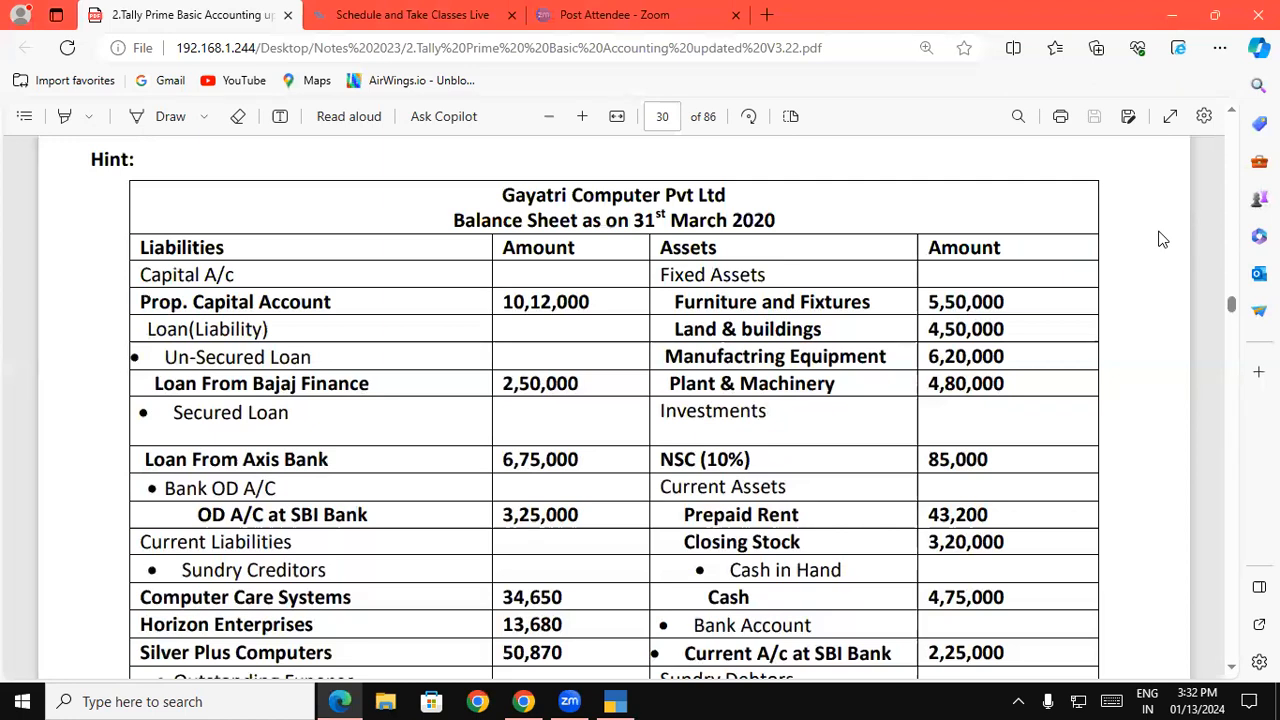
left_click_drag(673, 301, 873, 303)
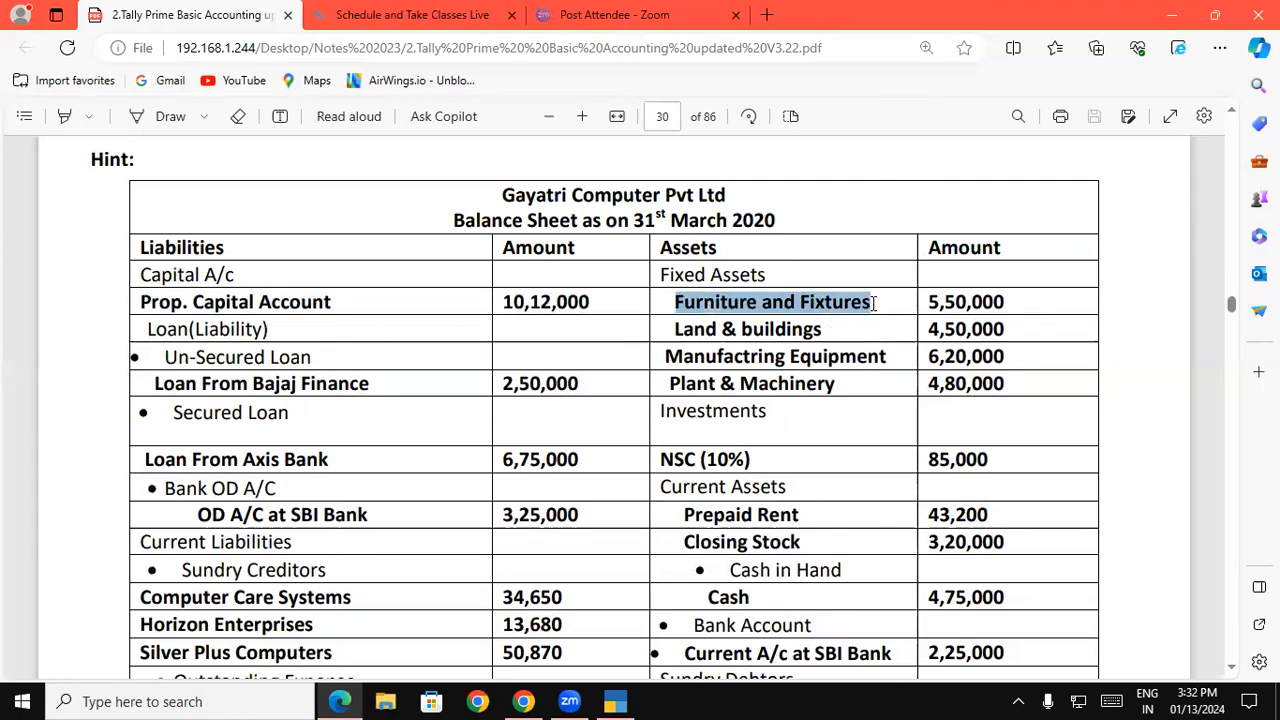
left_click(625, 700)
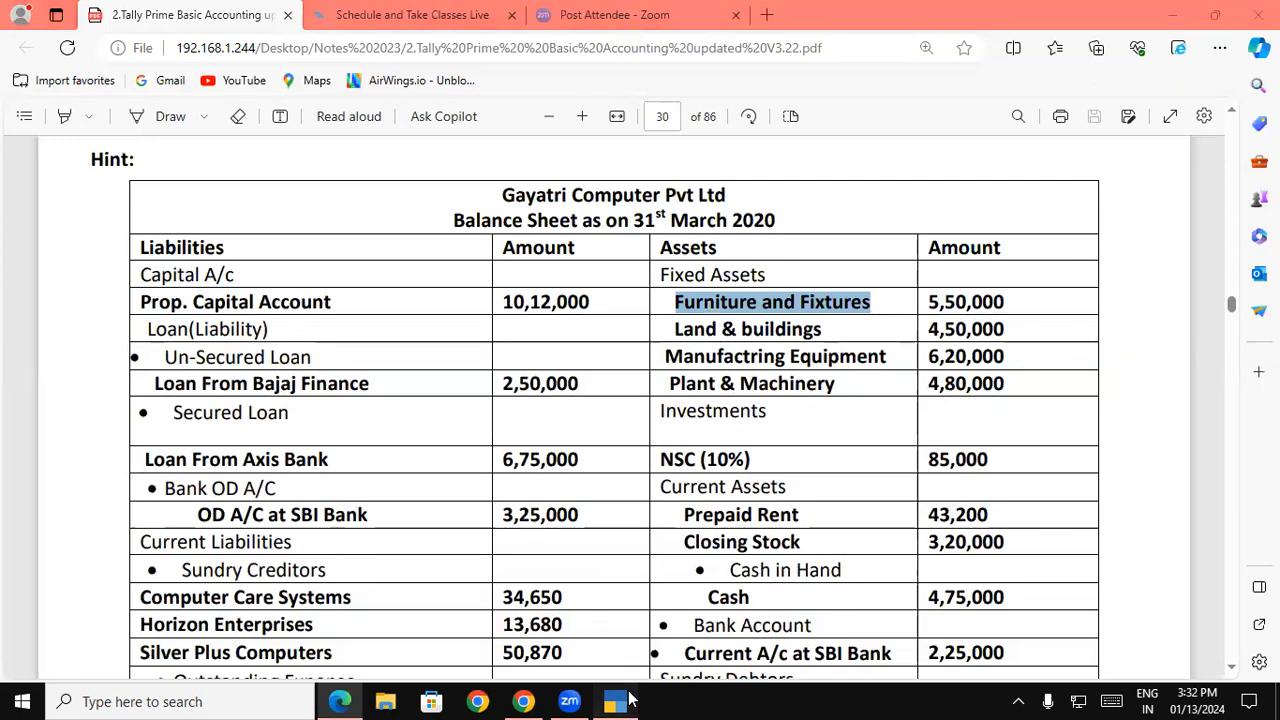
key("ctrl+alt+v")
key("Return")
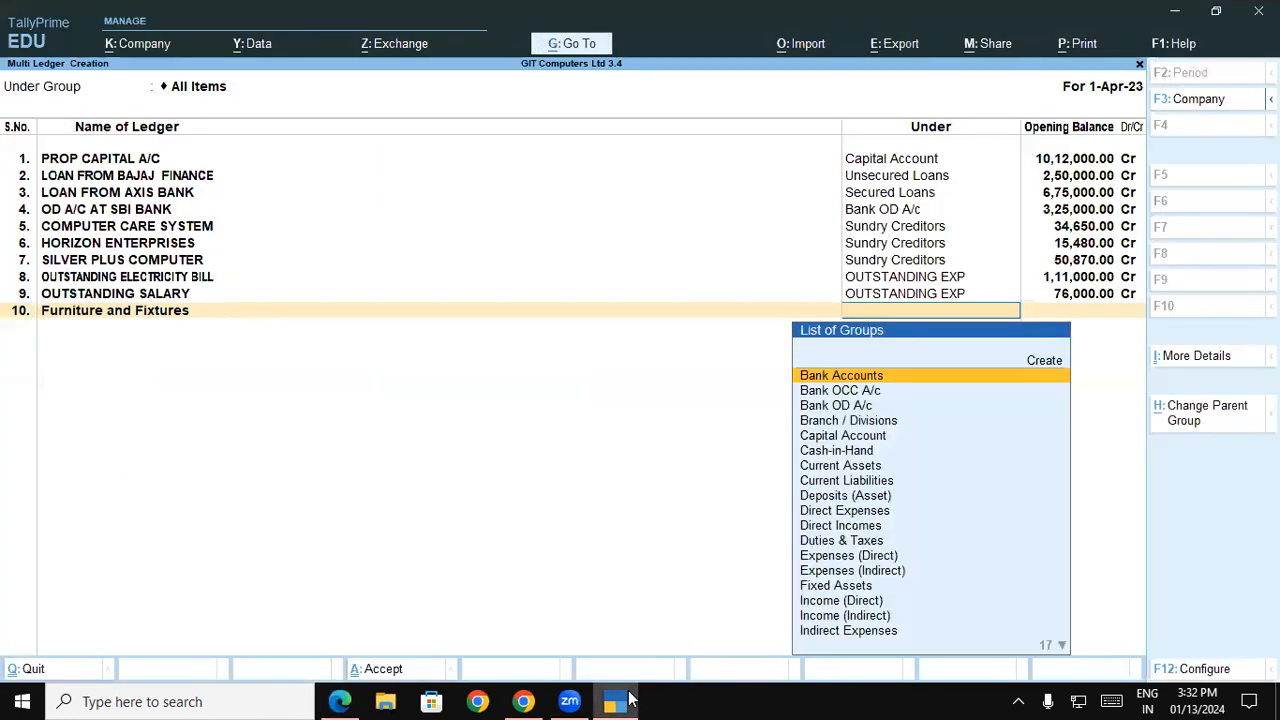
Assign the Furniture and Fixtures ledger to the Fixed Assets group with an opening balance of 5,50,000 Dr
type("Fi")
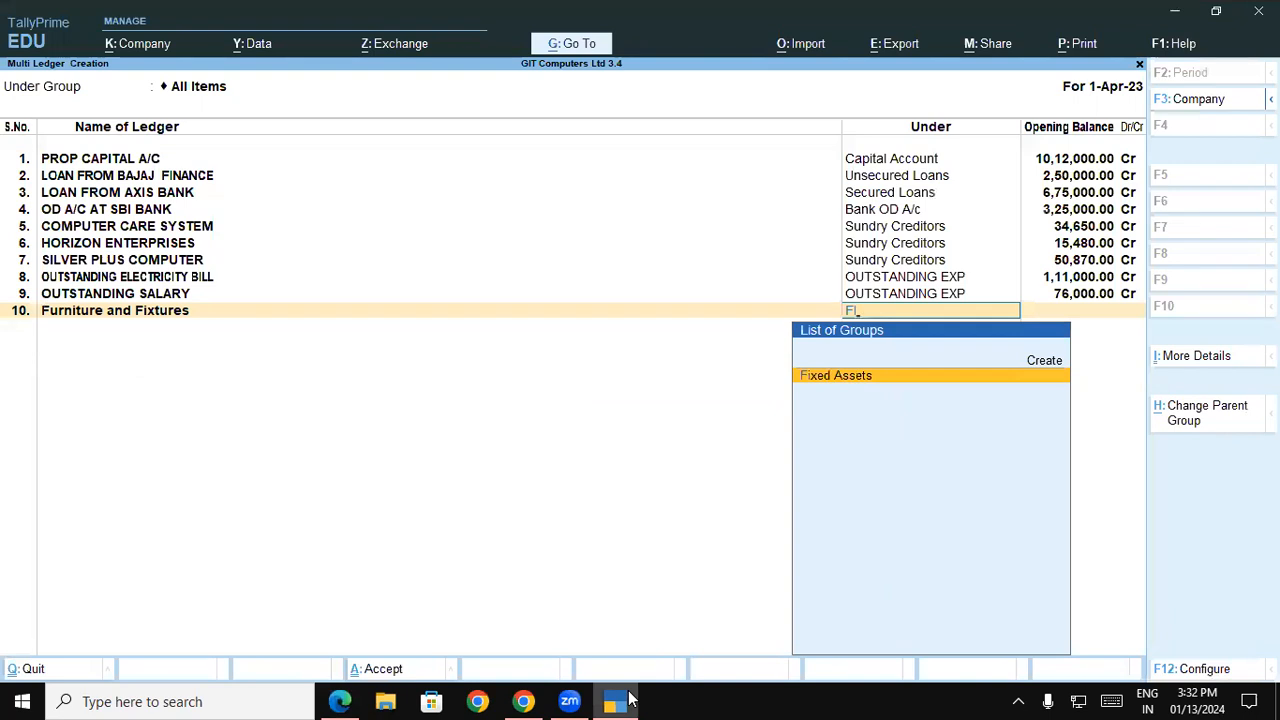
key("Return")
type("550000")
key("Return")
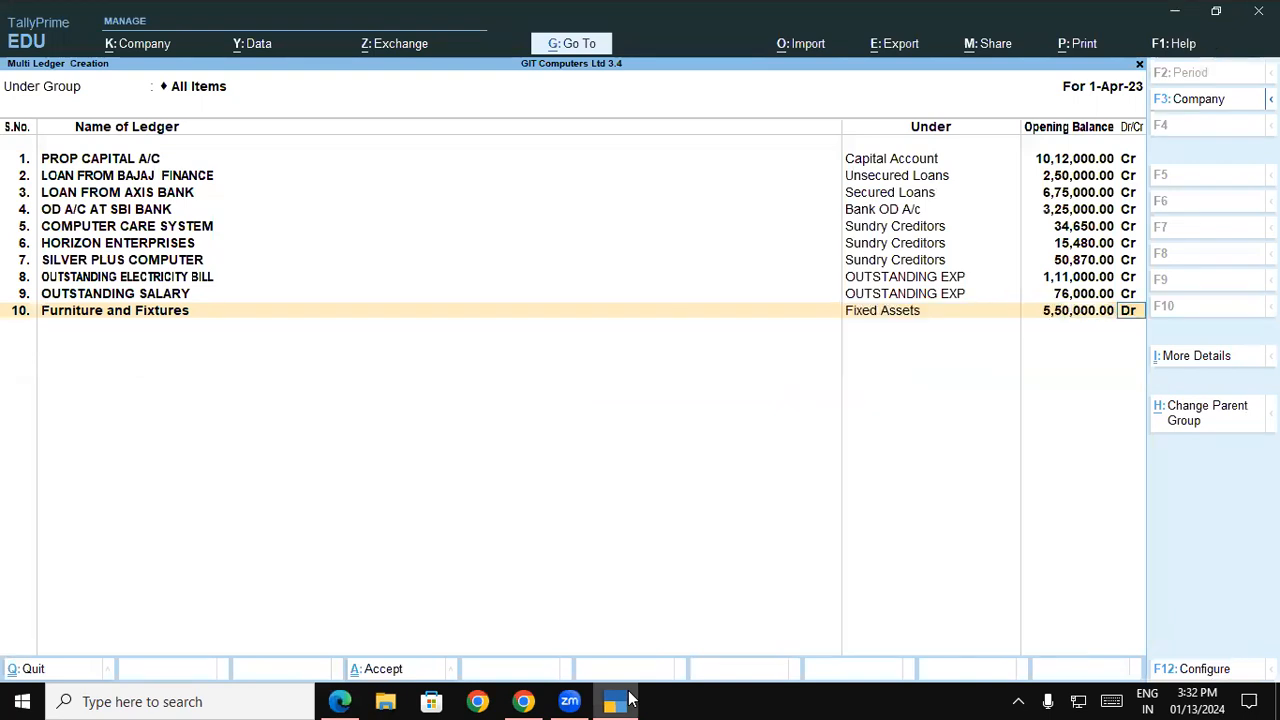
key("Return")
Copy the name Land & buildings from the balance sheet PDF into the eleventh ledger and assign it to the Fixed Assets group
left_click(630, 700)
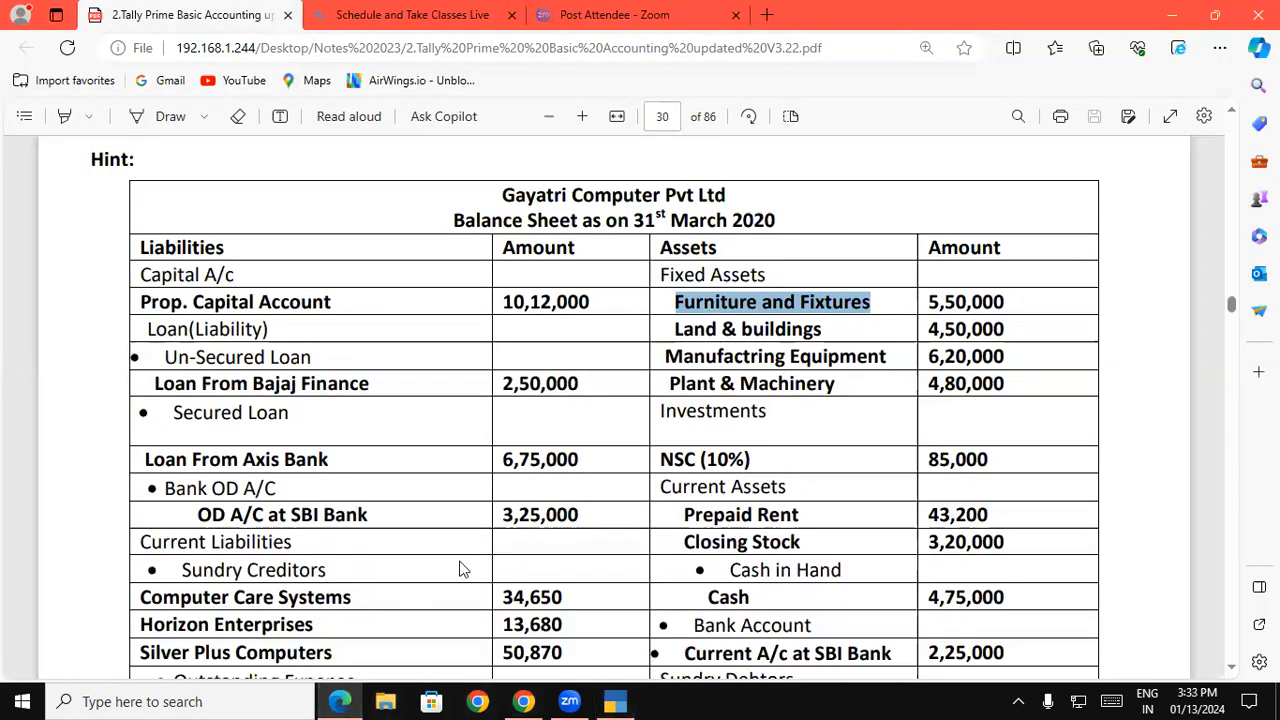
left_click_drag(677, 326, 822, 346)
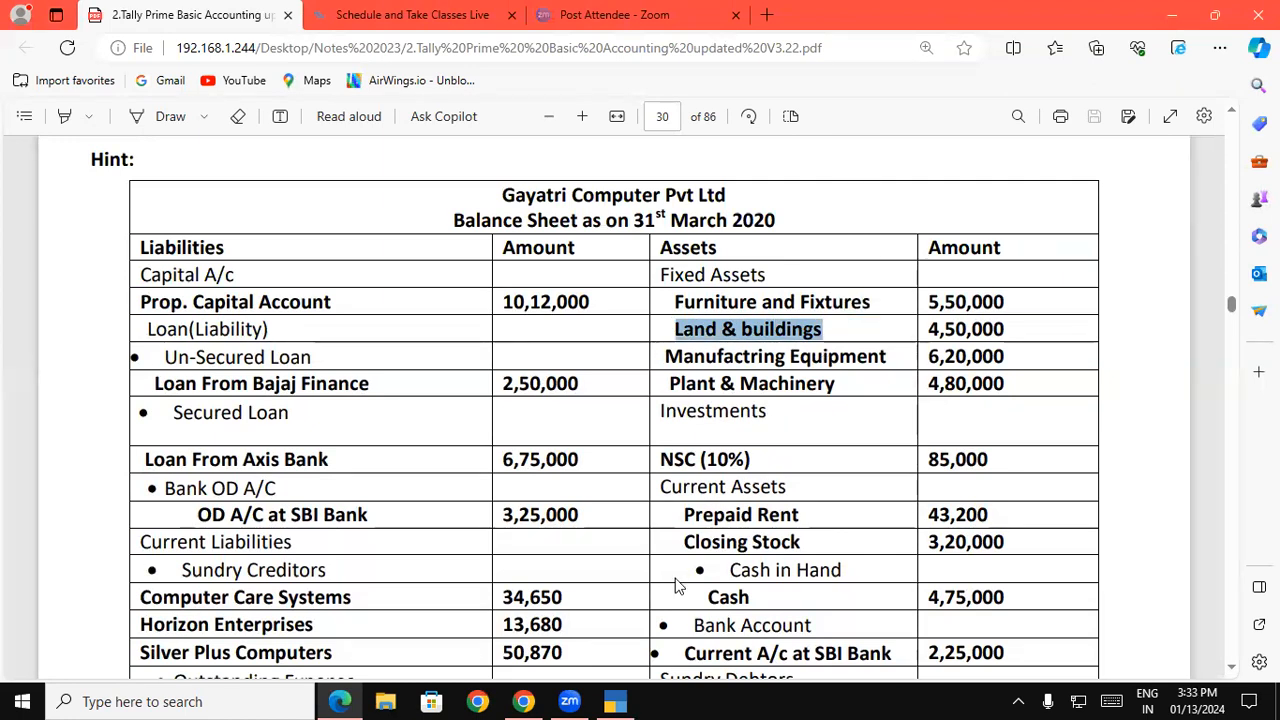
left_click(617, 700)
key("ctrl+alt+v")
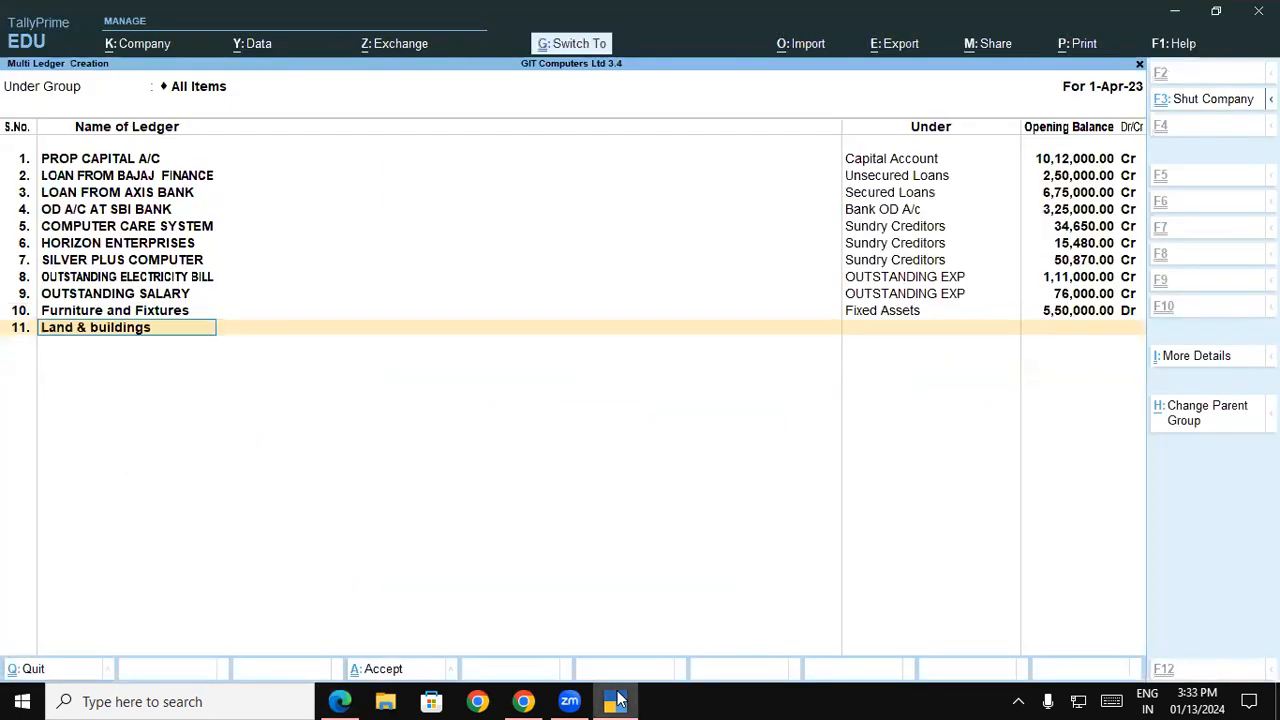
key("Return")
type("Fi")
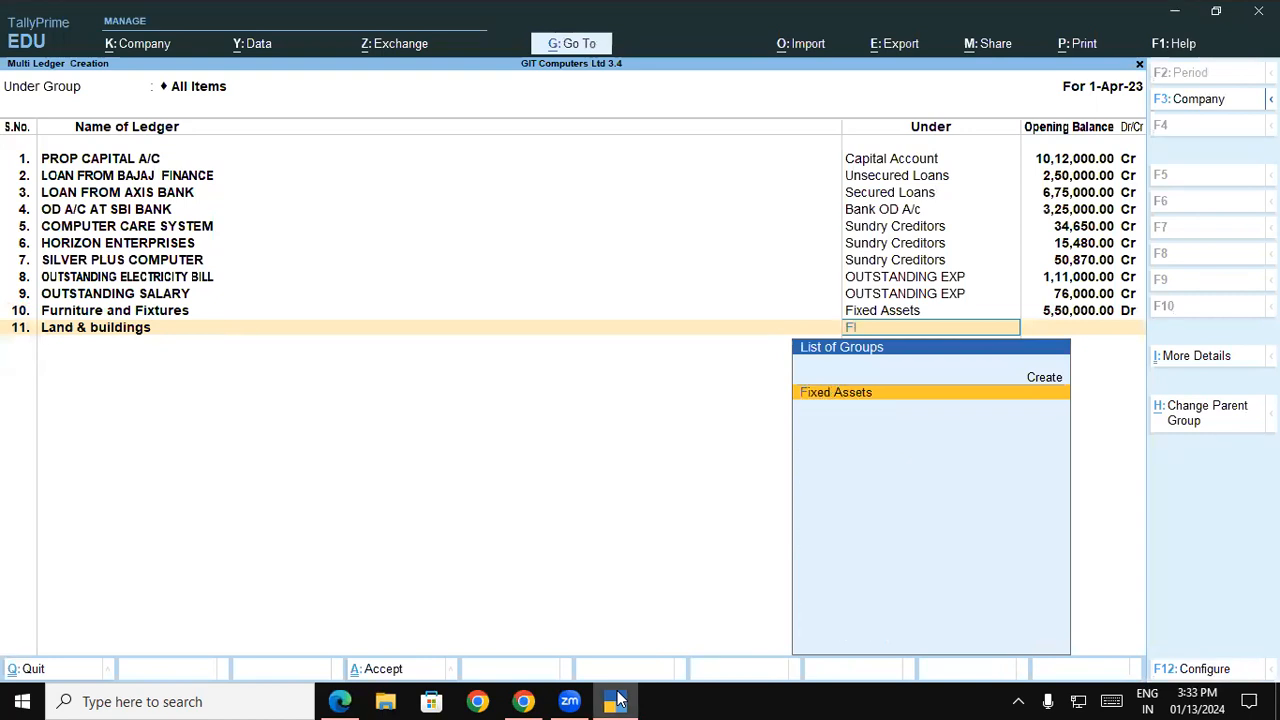
key("Return")
Look up the Land & buildings amount in the balance sheet PDF and set the ledger's opening balance to 4,50,000 Dr
key("alt+Tab")
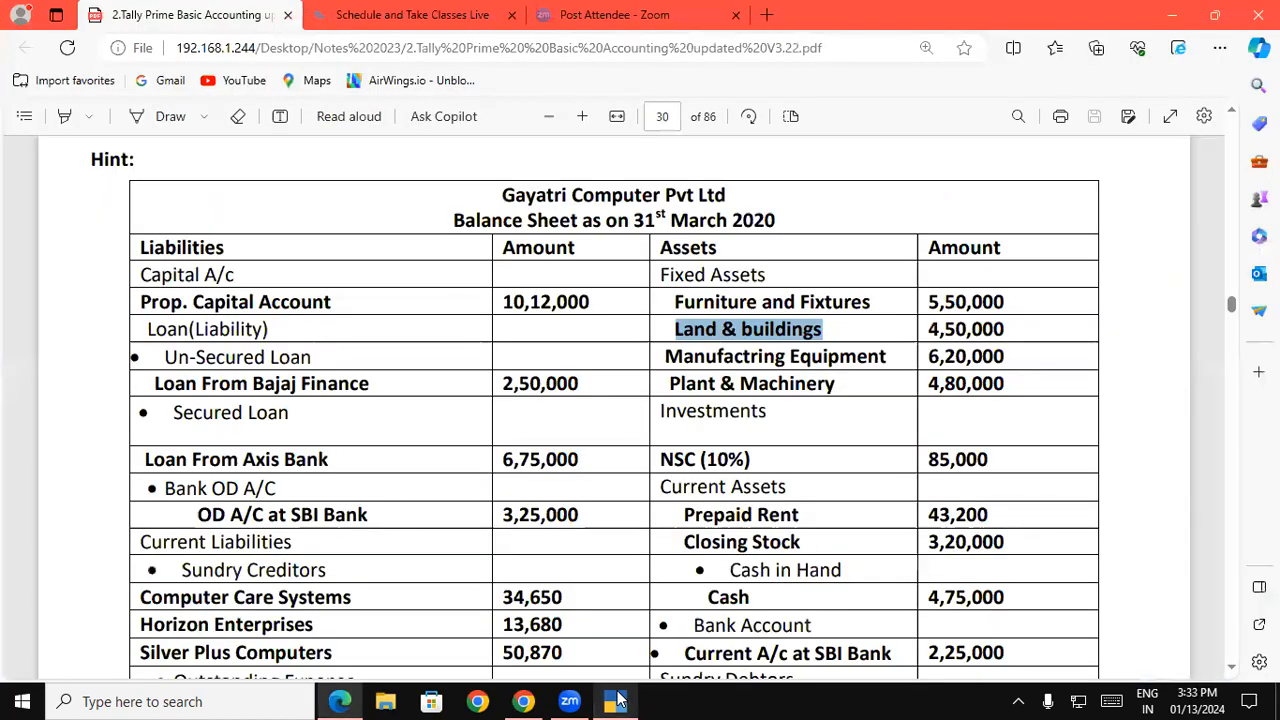
left_click(617, 701)
type("45000")
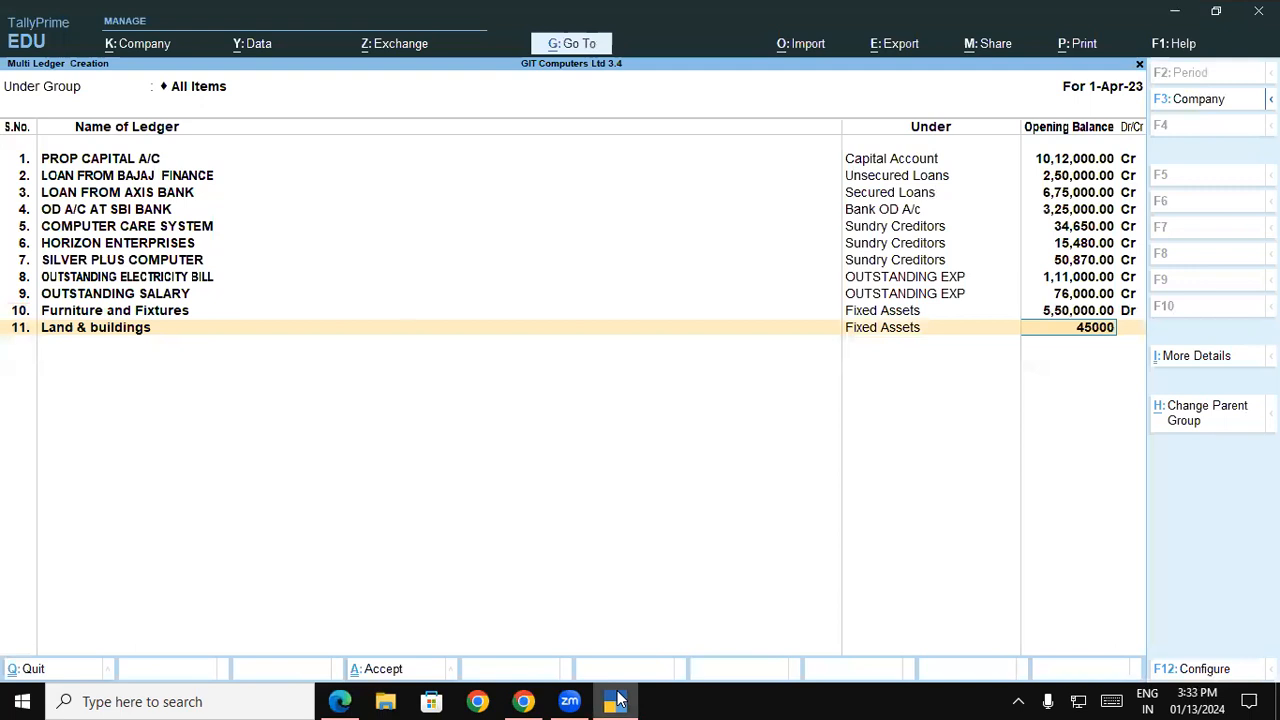
type("0")
key("Return")
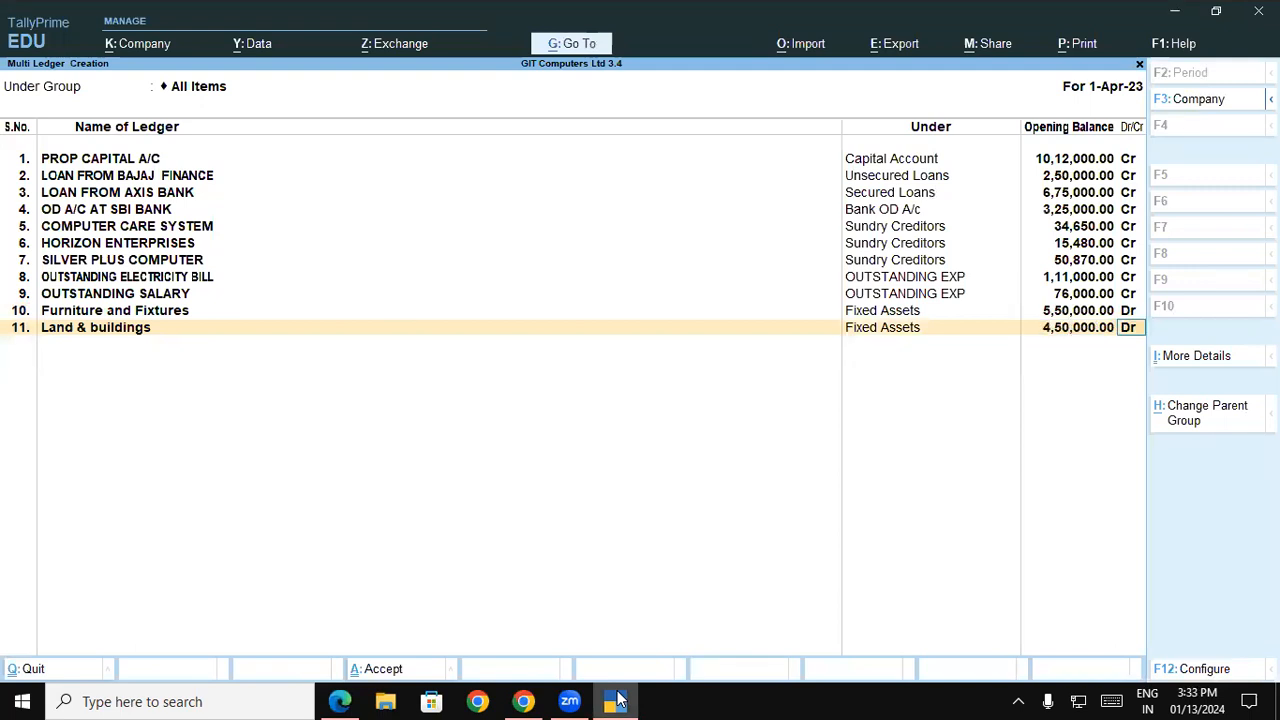
key("Return")
Copy the third fixed asset's name, Manufactring Equipment, from the balance sheet PDF into the twelfth ledger's name
left_click(617, 700)
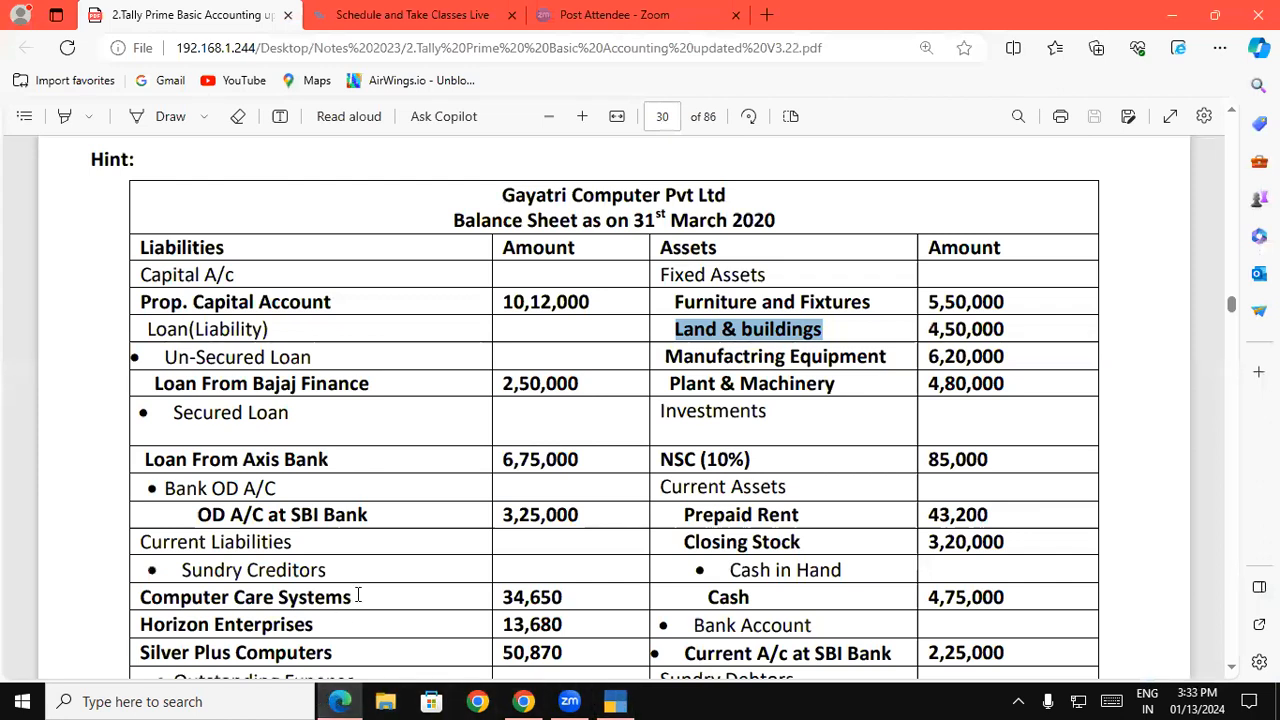
left_click_drag(667, 357, 893, 362)
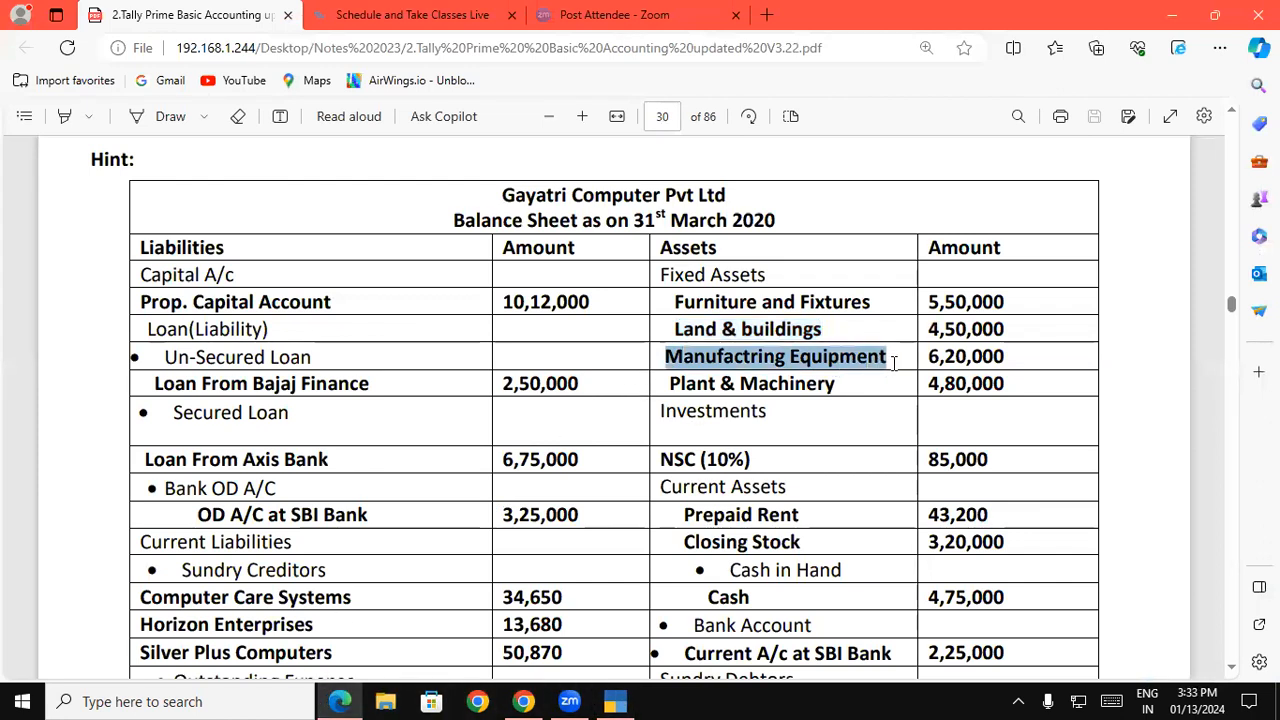
key("ctrl+c")
left_click(617, 700)
key("ctrl+alt+v")
key("Return")
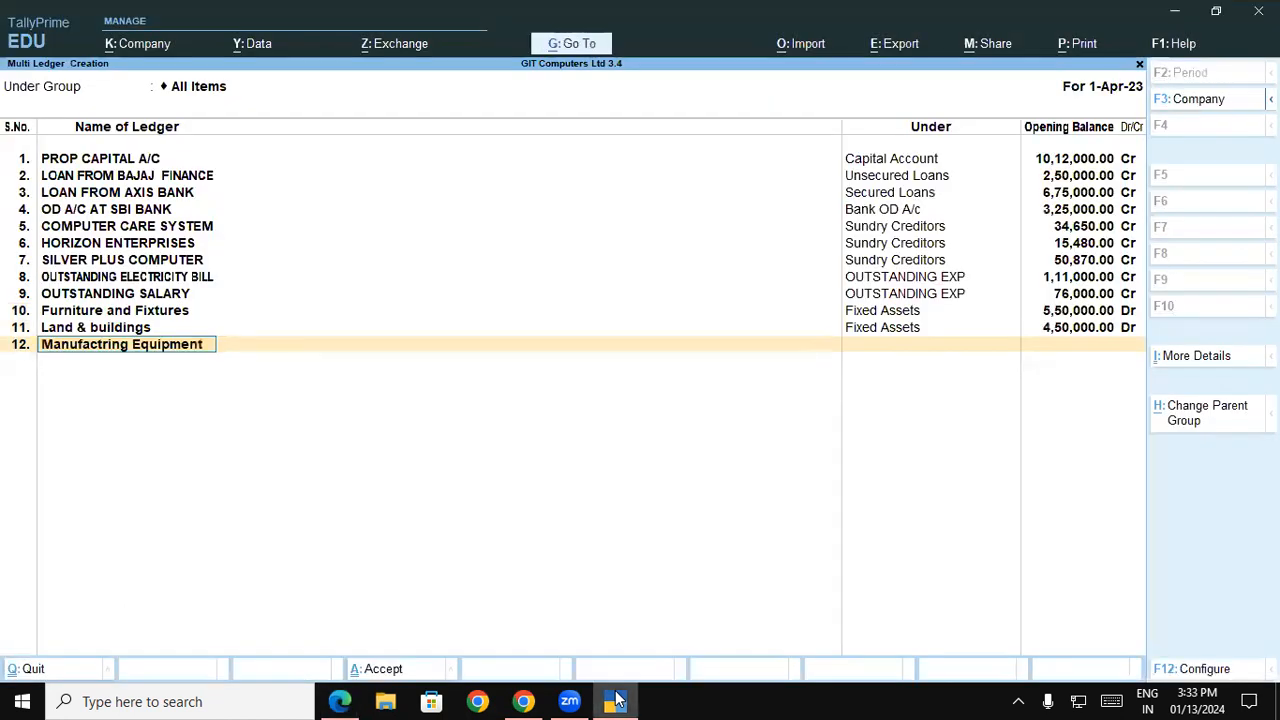
Assign the Manufactring Equipment ledger to the Fixed Assets group with an opening balance of 6,20,000 Dr
type("F")
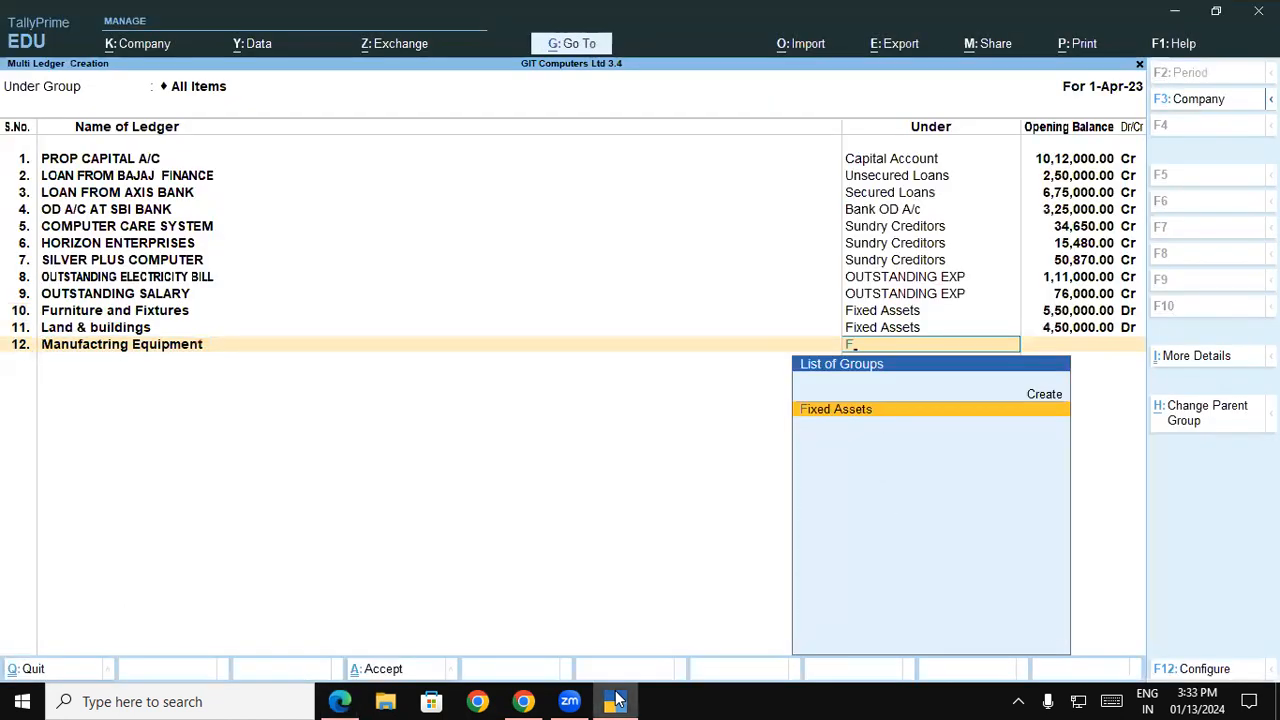
key("Return")
type("6,20,00")
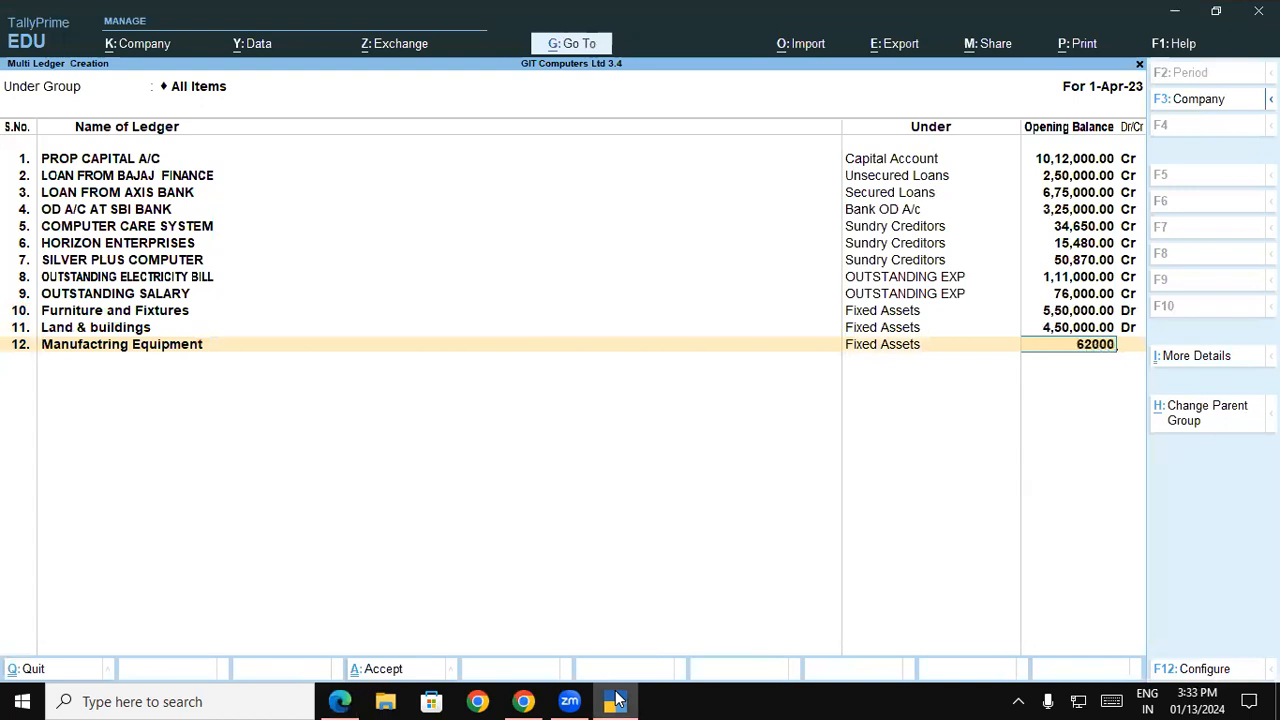
type("0")
key("Return")
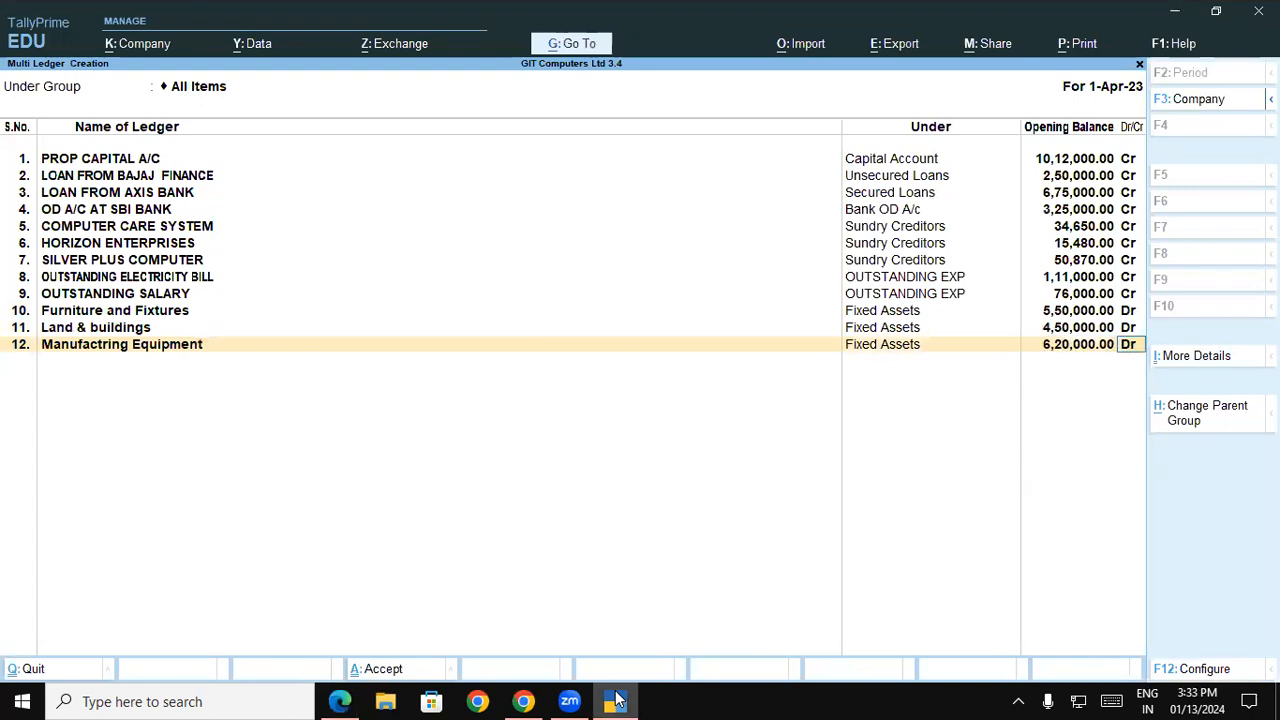
key("Return")
Copy the name Plant & Machinery from the balance sheet PDF into the thirteenth ledger and assign it to the Fixed Assets group
left_click(616, 700)
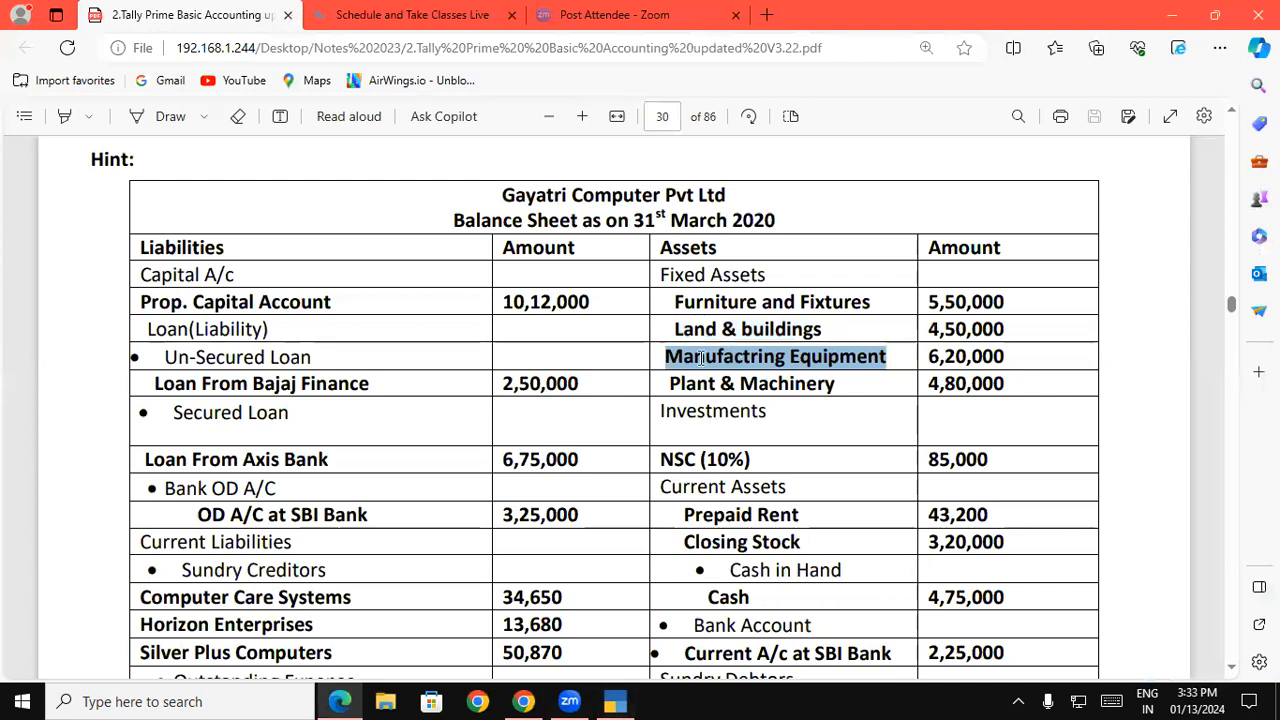
left_click_drag(670, 383, 832, 388)
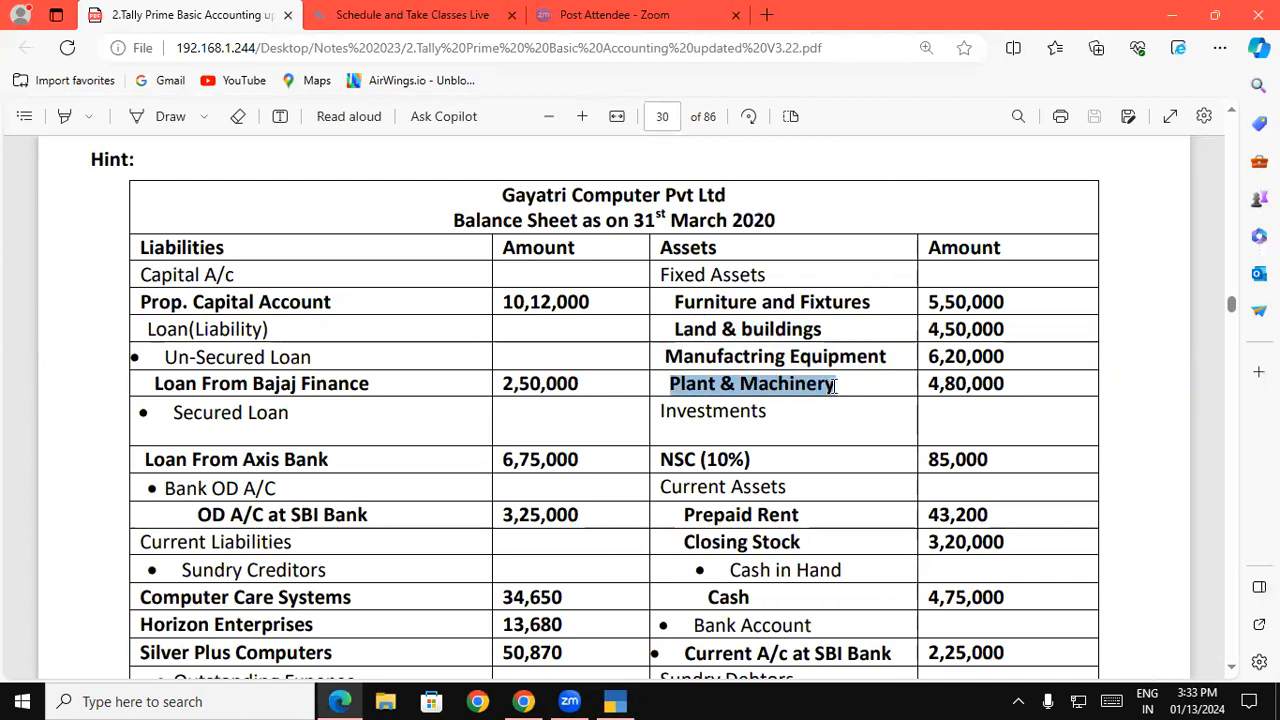
left_click(616, 700)
key("ctrl+alt+v")
key("Return")
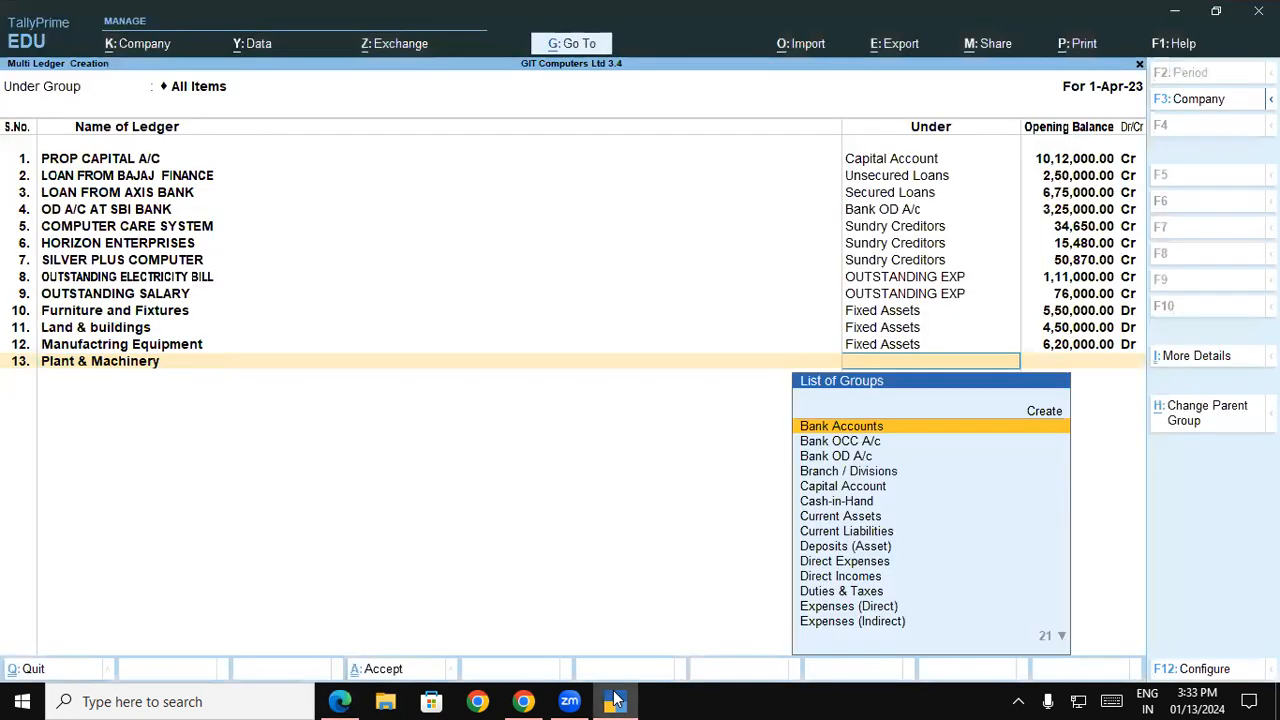
type("F")
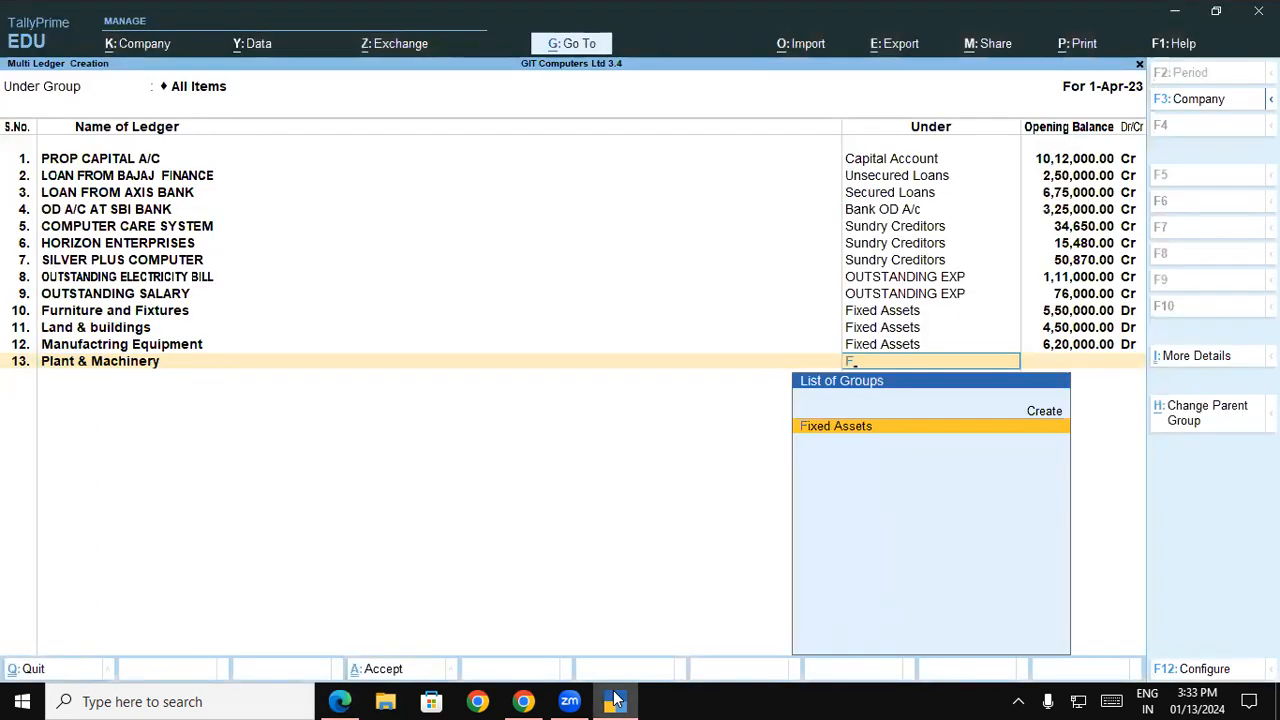
key("Return")
Look up the Plant & Machinery amount in the balance sheet PDF and set the ledger's opening balance to 4,80,000 Dr
left_click(616, 700)
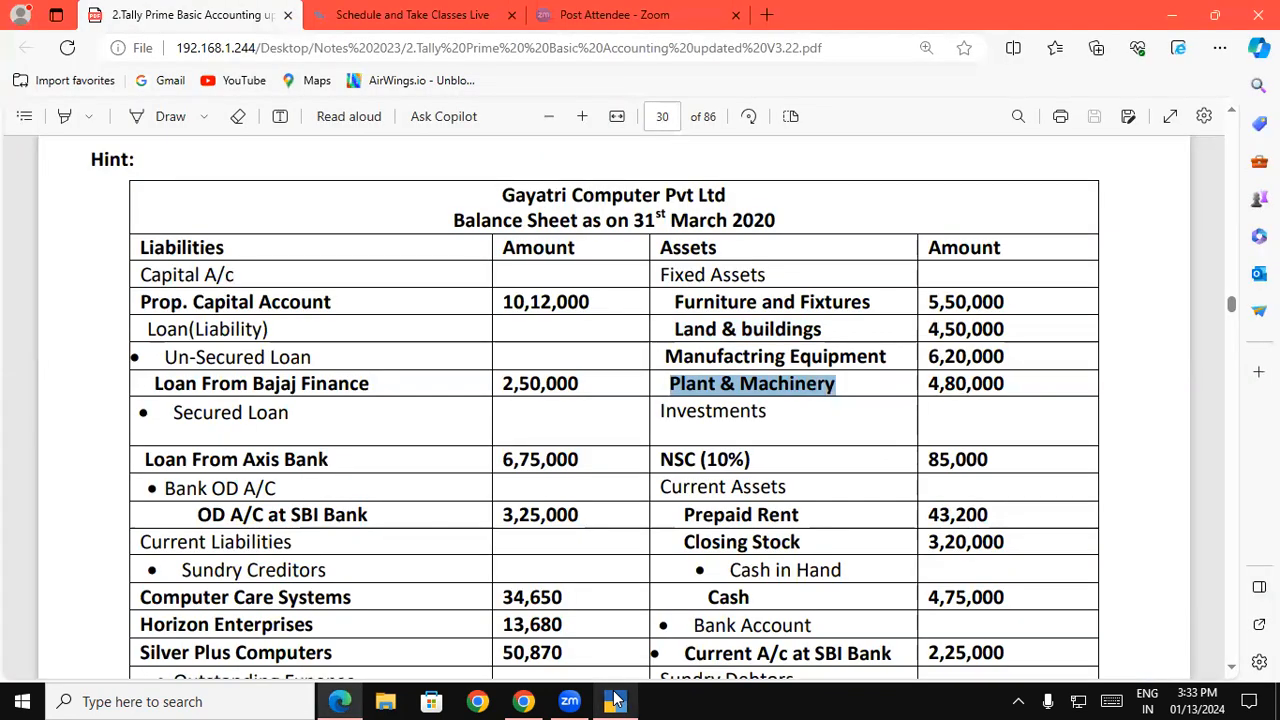
left_click(616, 700)
type("4,80,000")
key("Return")
key("Return")
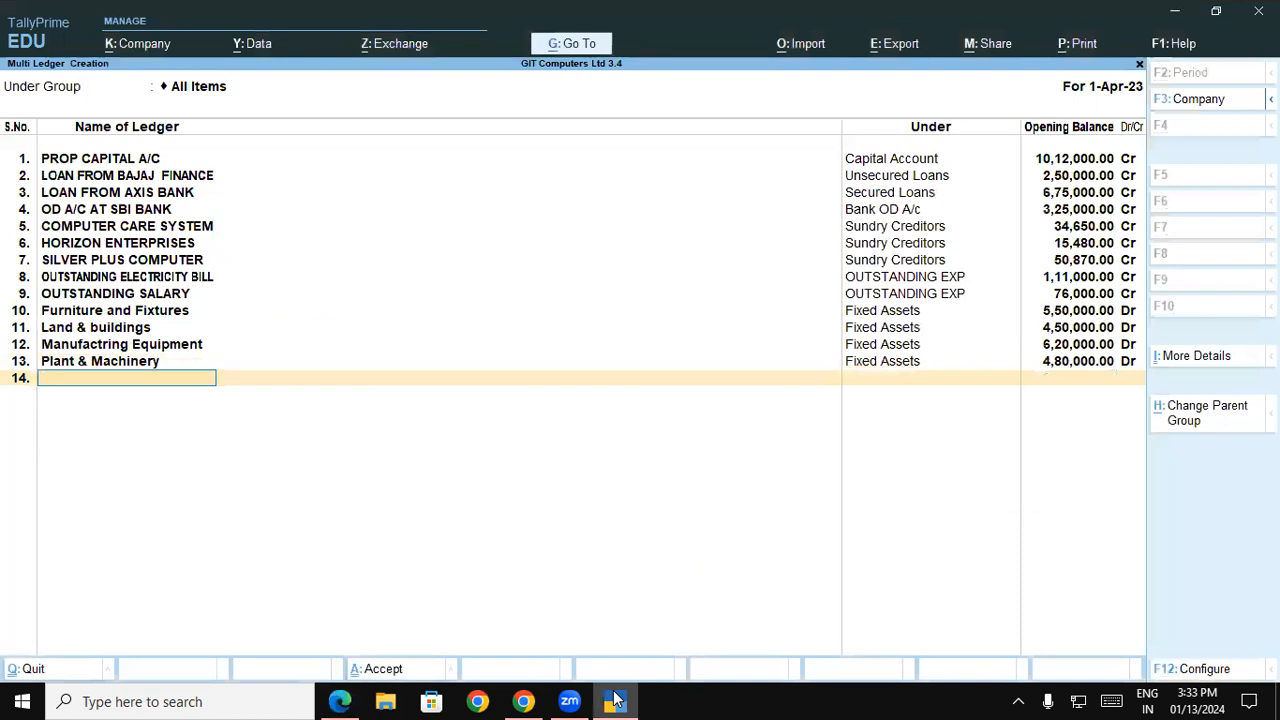
Copy the investment name NSC (10%) from the balance sheet PDF into the fourteenth ledger's name
left_click(616, 700)
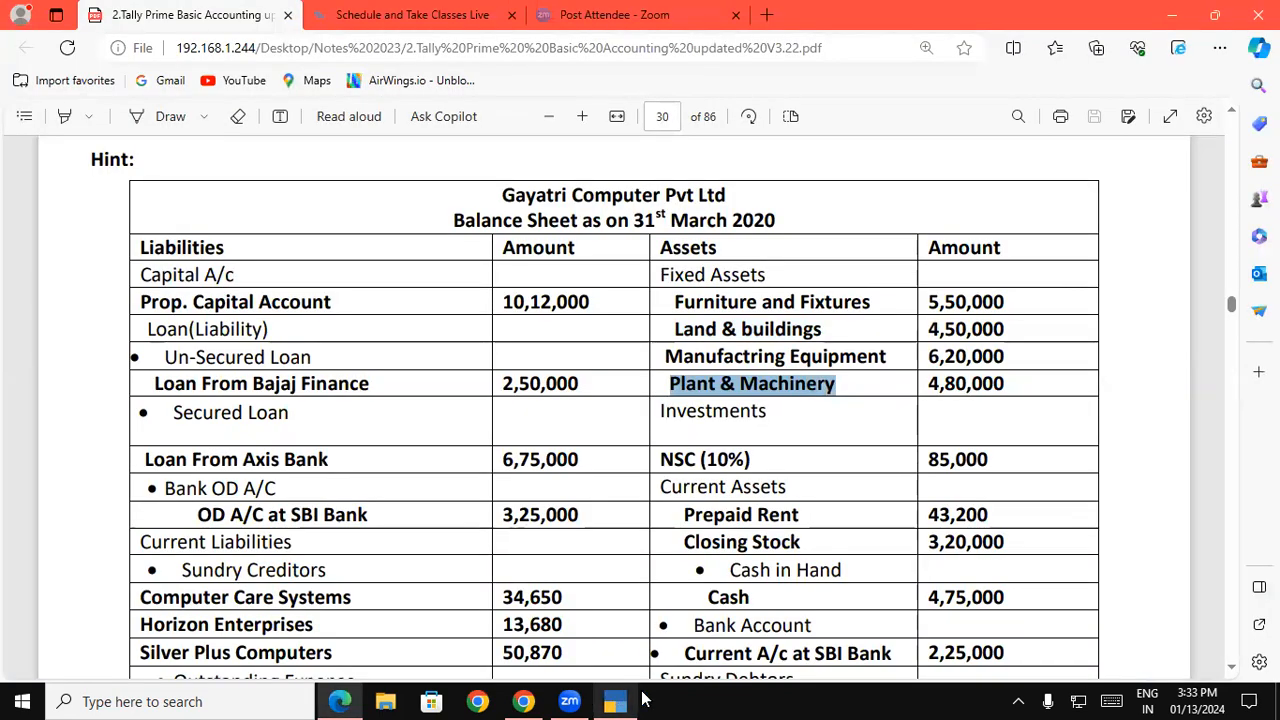
left_click(662, 463)
left_click_drag(662, 463, 748, 459)
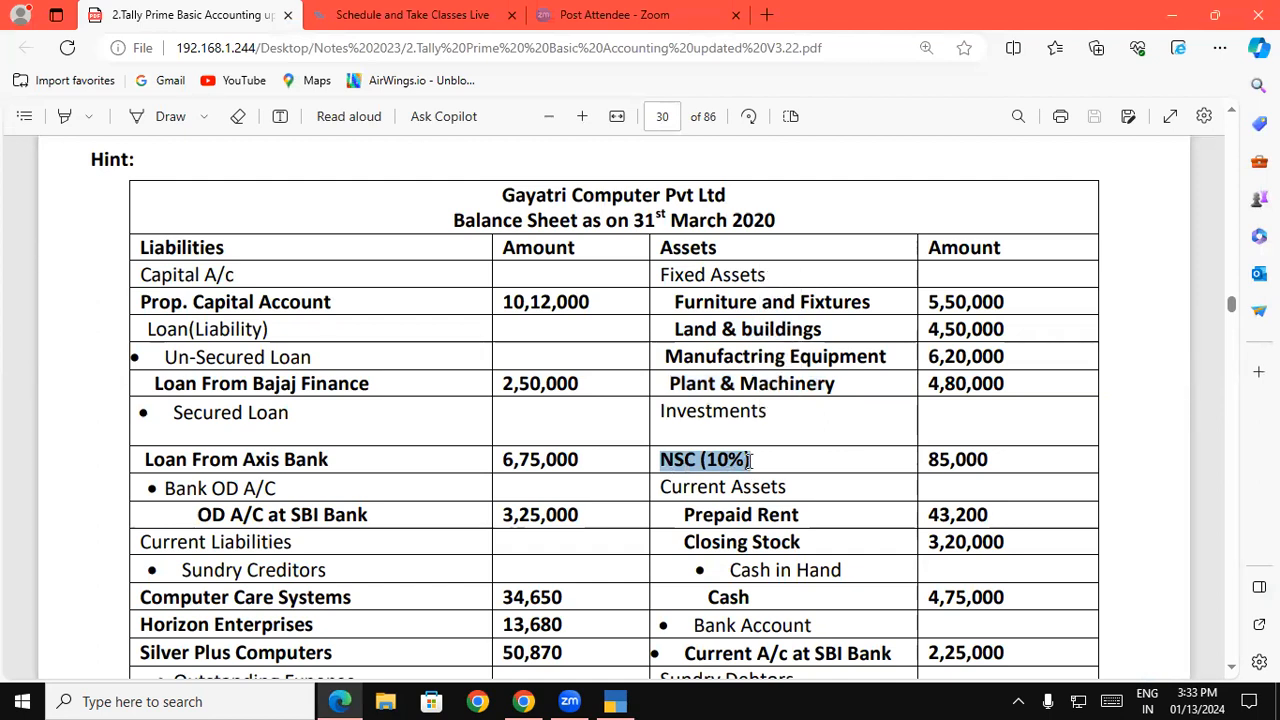
left_click(618, 700)
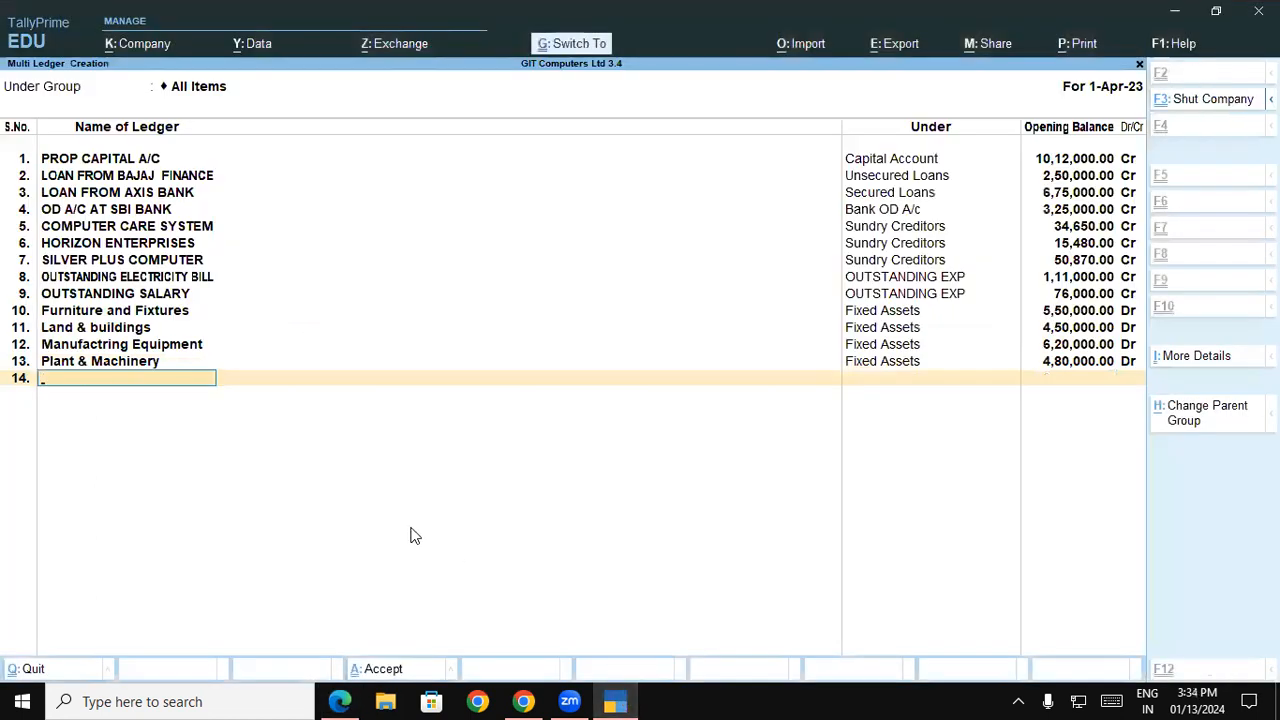
key("ctrl+v")
key("Return")
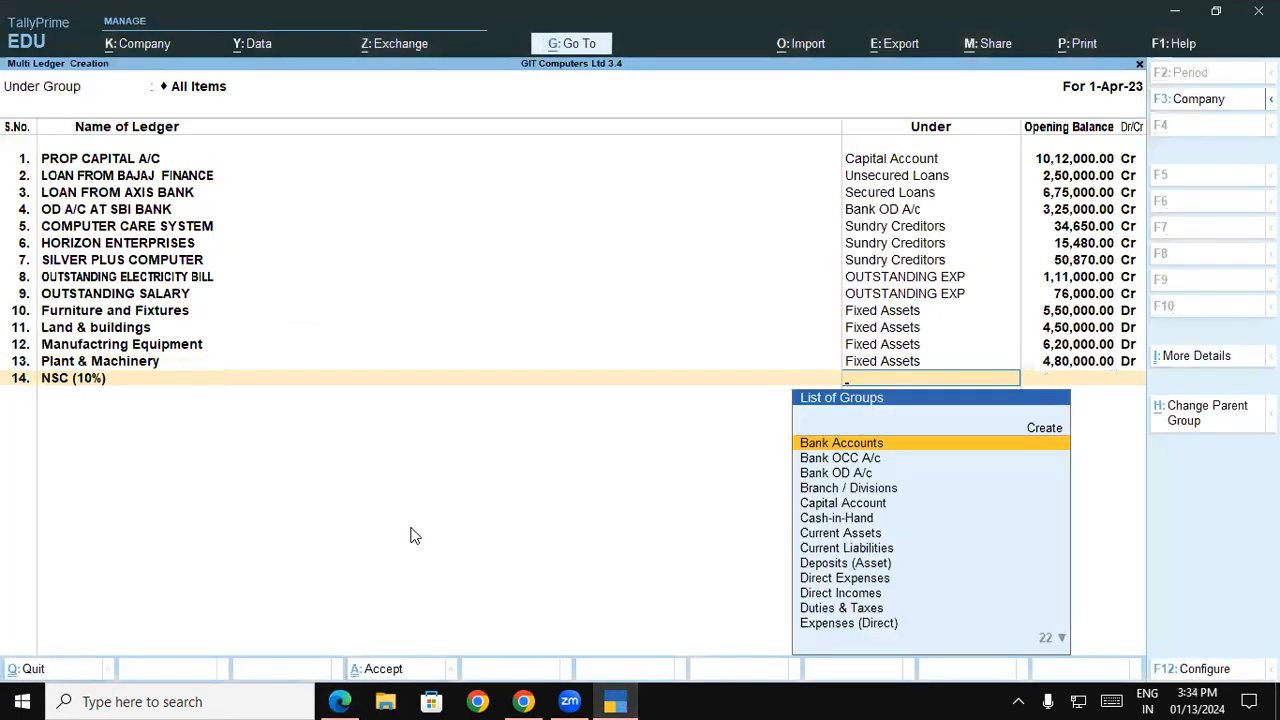
Assign the NSC (10%) ledger to the Investments group and set its opening balance from the balance sheet PDF to 85,000 Dr
type("IN")
key("Down")
key("Down")
key("Down")
key("Down")
key("Down")
key("Return")
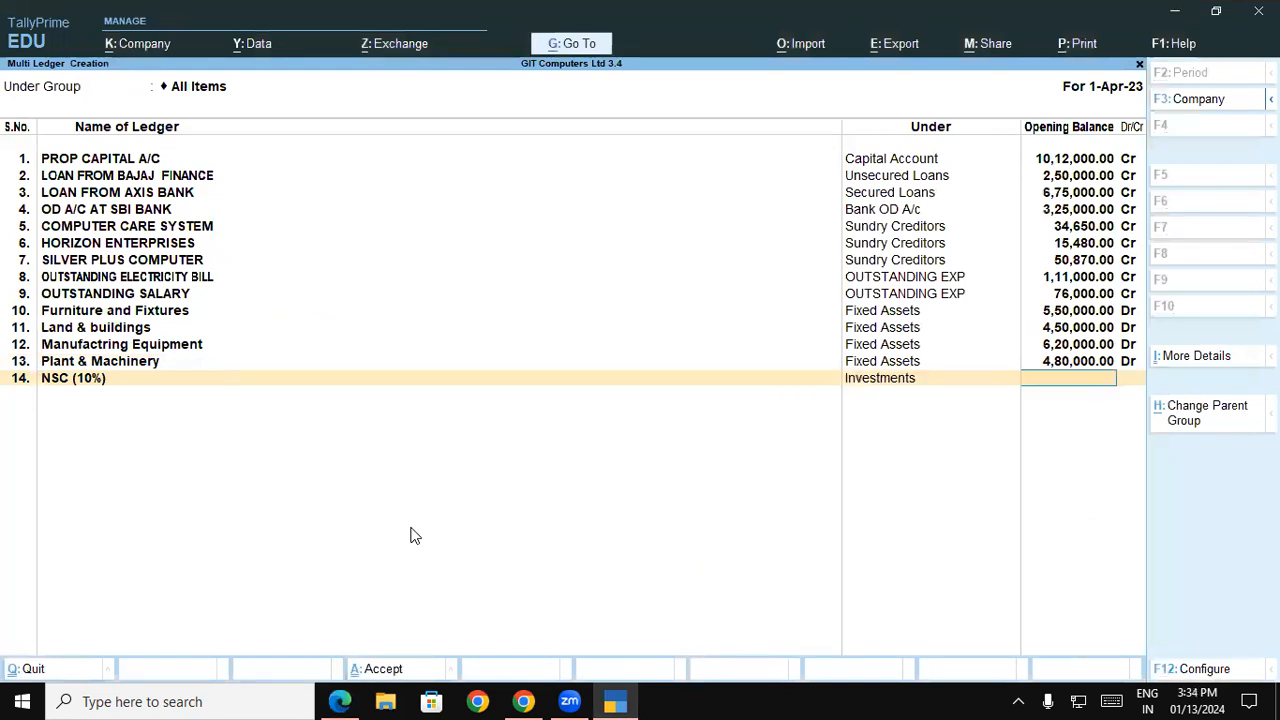
key("alt+Tab")
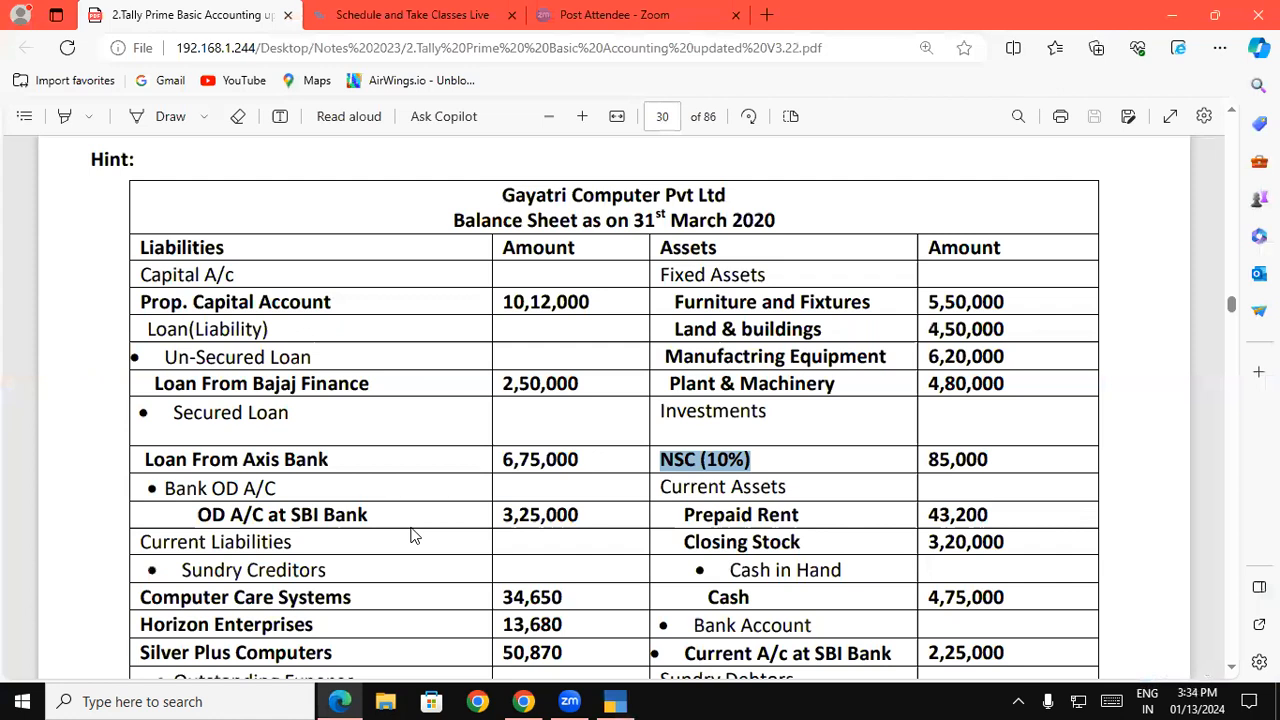
key("alt+Tab")
type("85000")
key("Return")
key("Return")
Copy the name Prepaid Rent from the Current Assets section of the balance sheet PDF into the fifteenth ledger's name
key("alt+Tab")
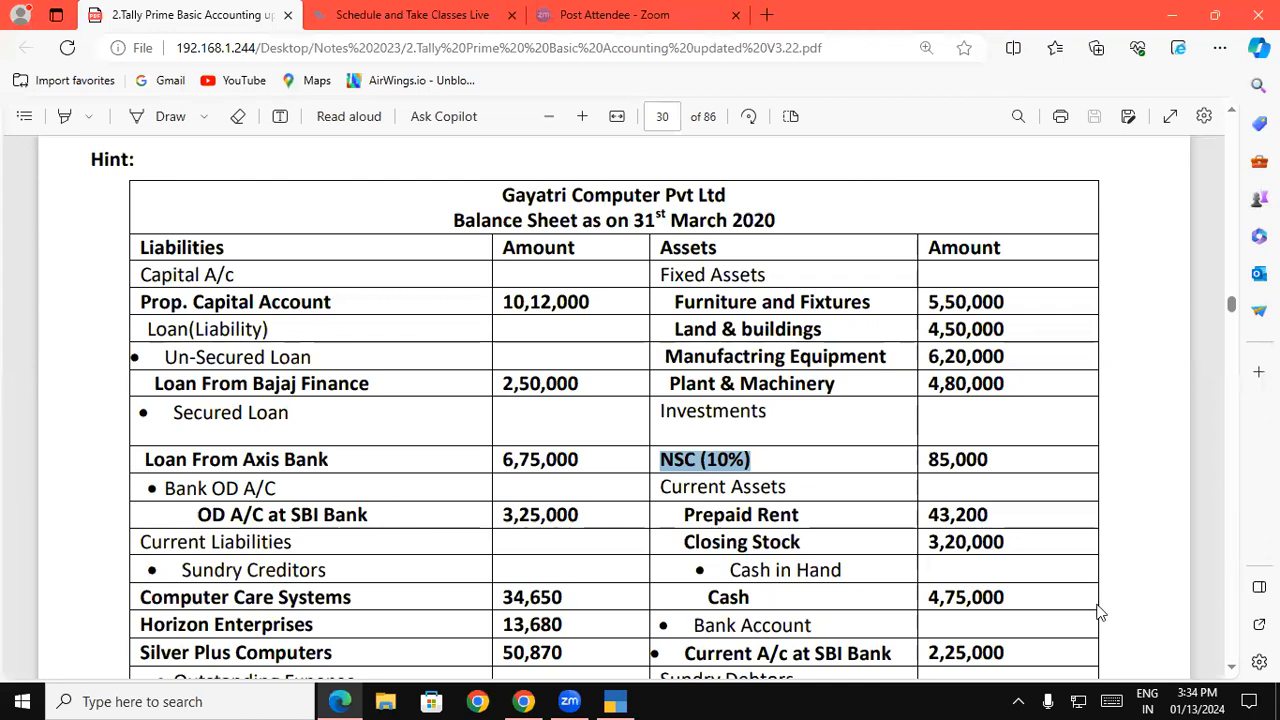
left_click(1232, 667)
scroll(1236, 672, "down", 2)
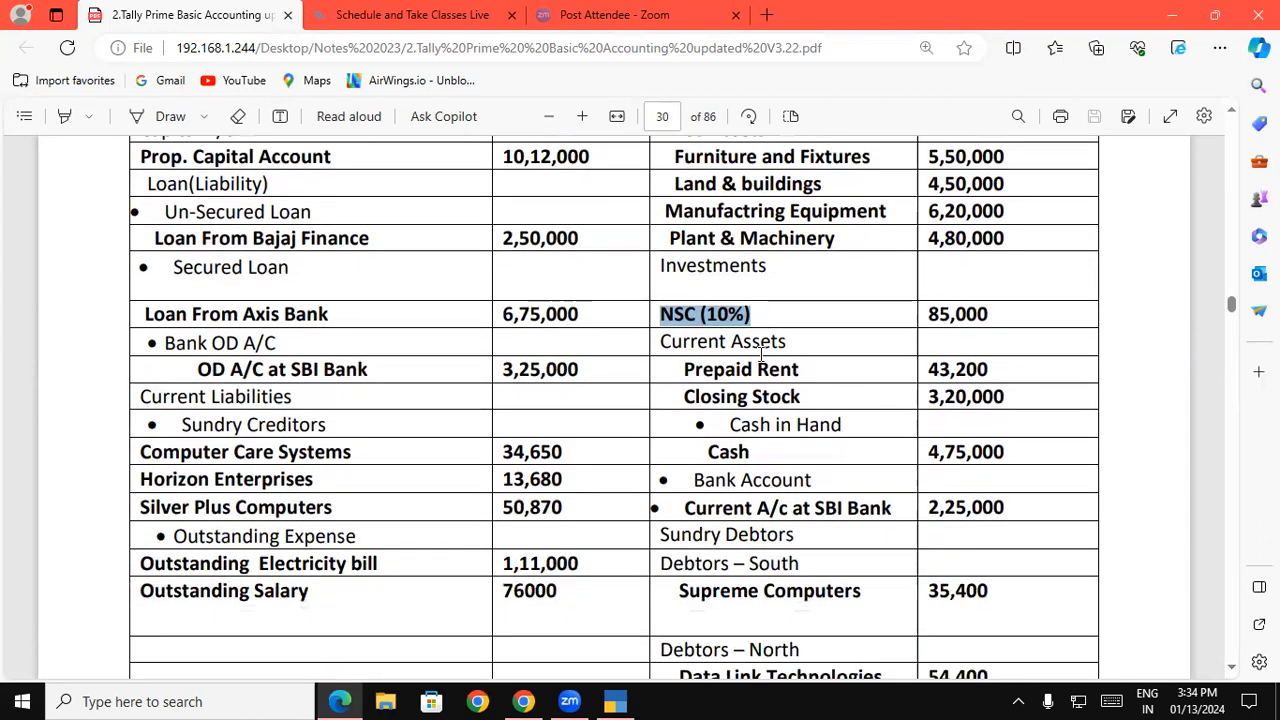
left_click(688, 368)
left_click_drag(688, 368, 799, 372)
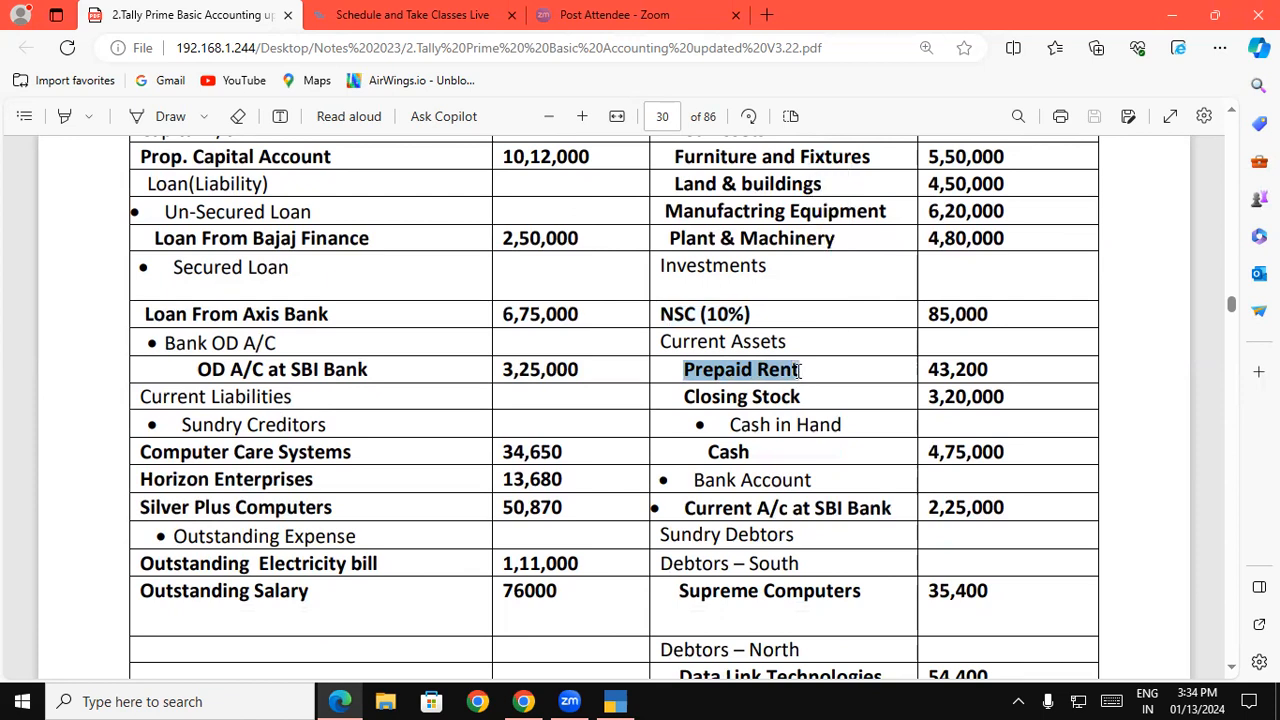
left_click(617, 700)
key("ctrl+alt+v")
key("Return")
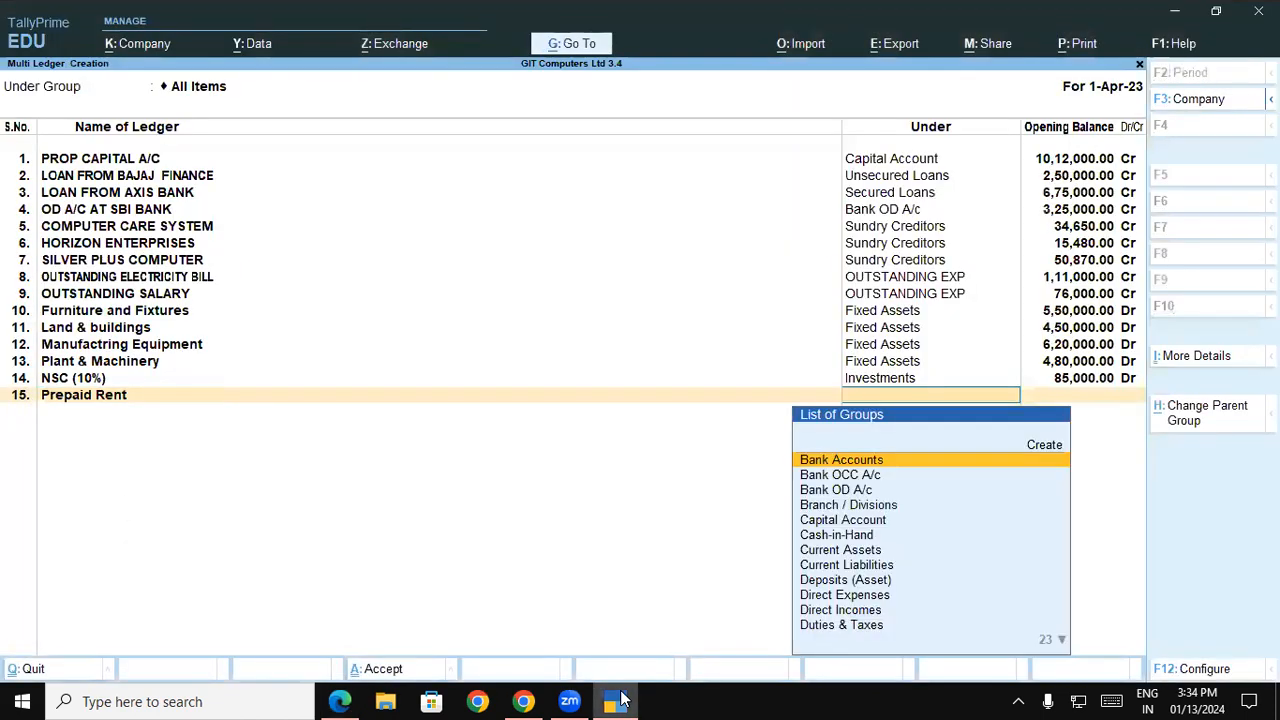
Assign the Prepaid Rent ledger to the Current Assets group and set its opening balance from the balance sheet PDF to 43,200 Dr
type("CU")
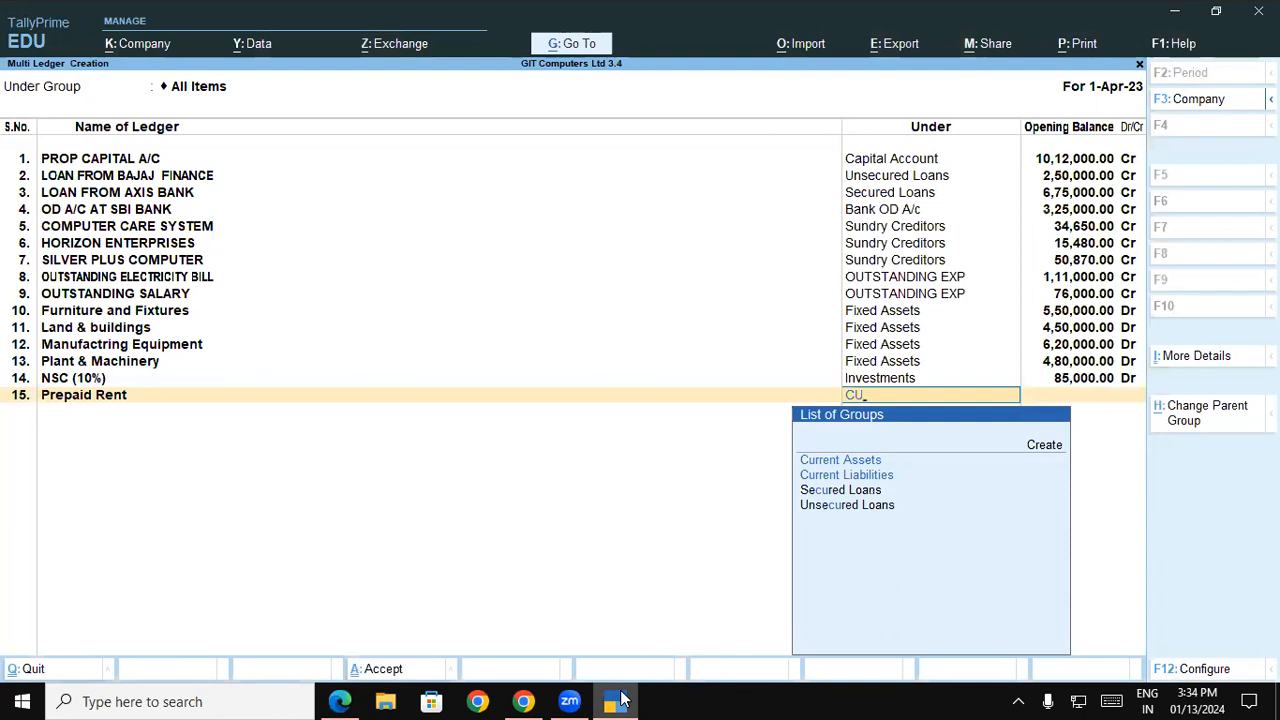
key("Return")
left_click(620, 698)
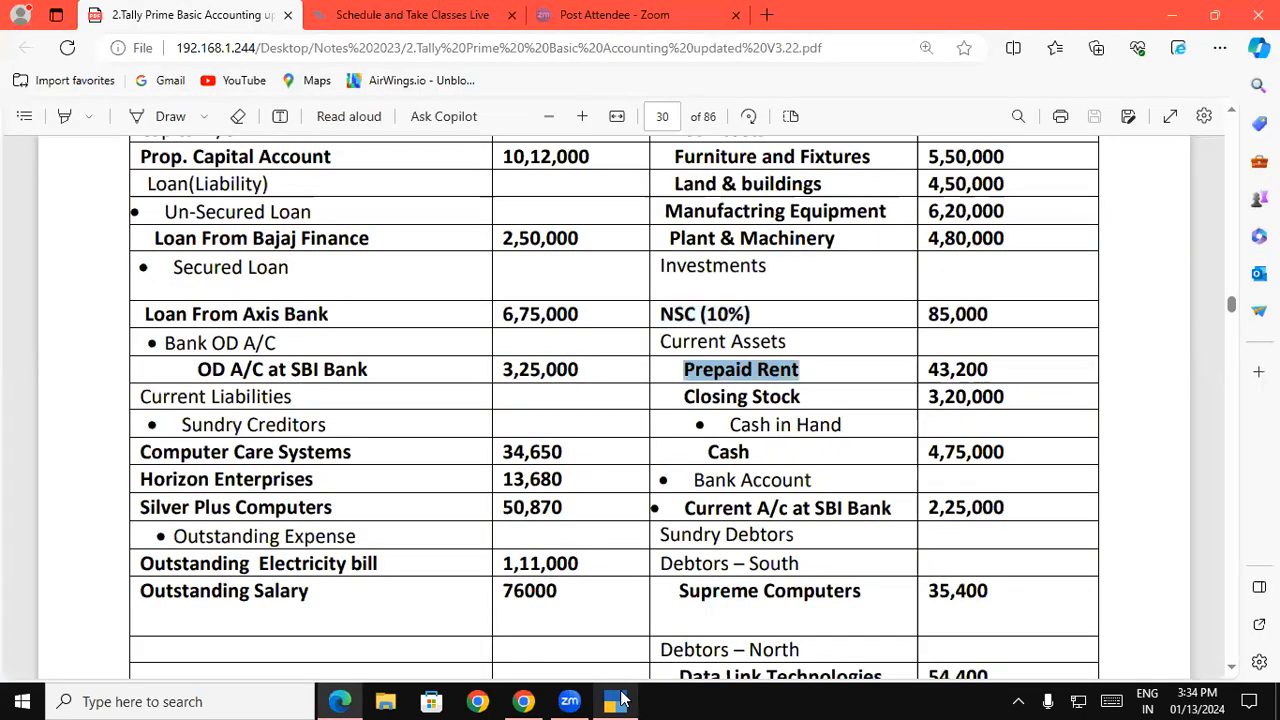
left_click(620, 698)
type("43,200")
key("Return")
key("Return")
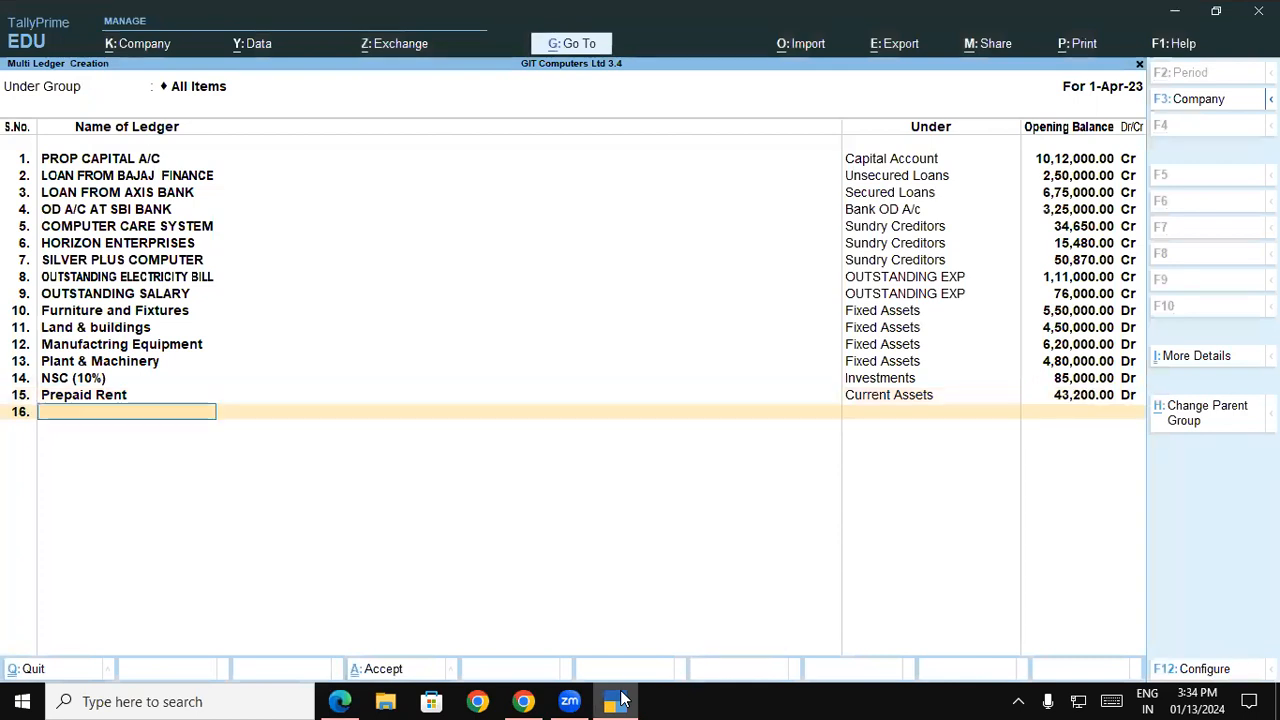
Switch to the balance sheet PDF and draw a cross beside both the Closing Stock and Cash entries
left_click(620, 698)
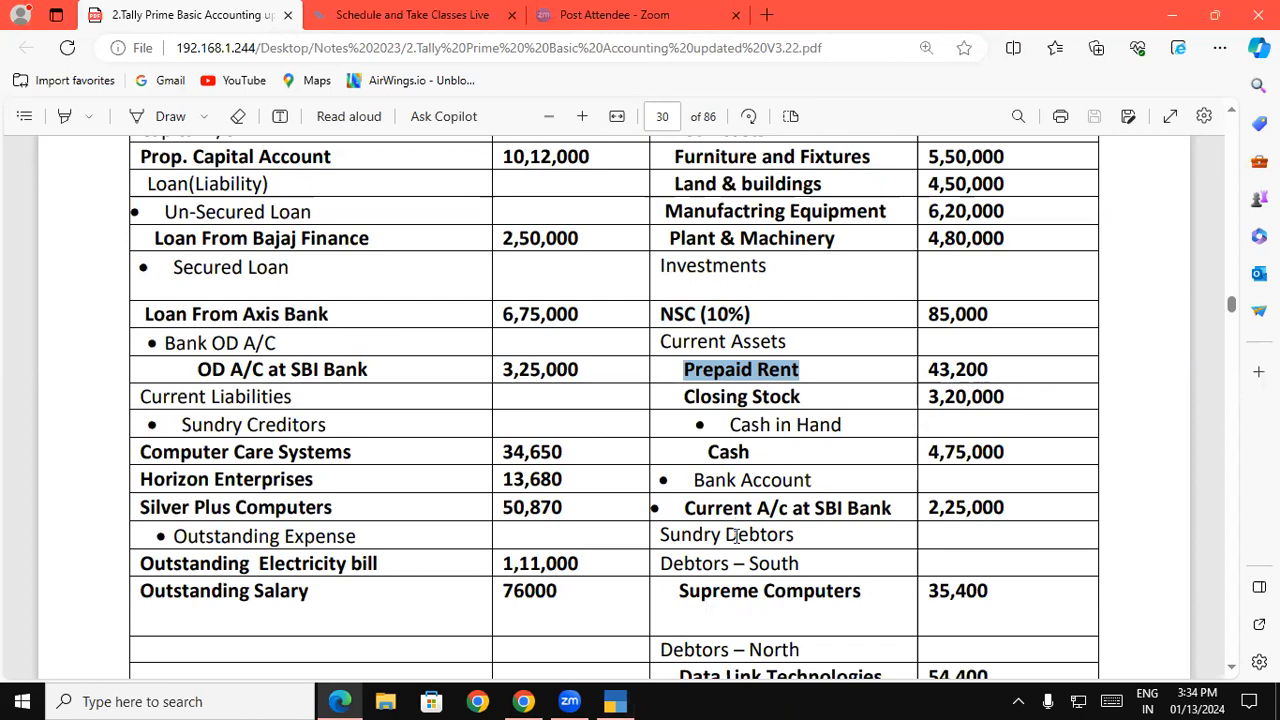
left_click_drag(684, 396, 800, 397)
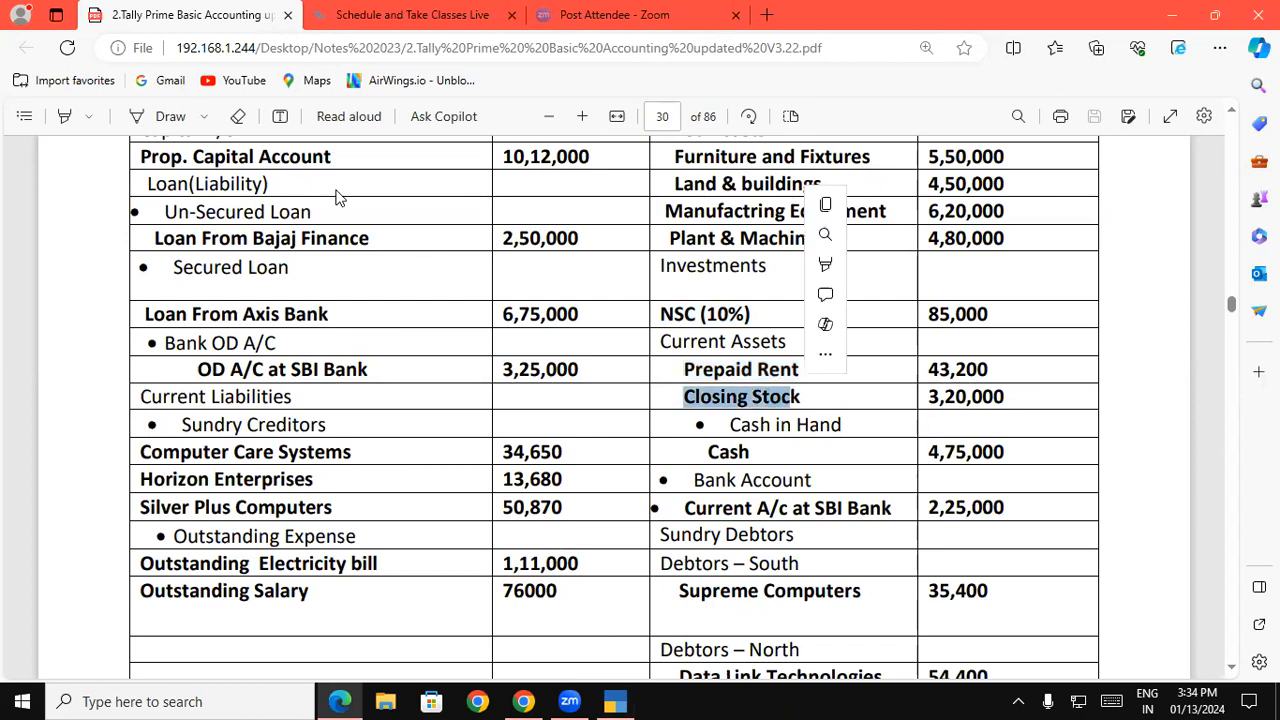
left_click(170, 117)
mouse_move(665, 391)
left_mouse_down()
mouse_move(683, 407)
mouse_move(657, 408)
left_mouse_up()
mouse_move(685, 452)
left_mouse_down()
mouse_move(708, 477)
mouse_move(684, 471)
left_mouse_up()
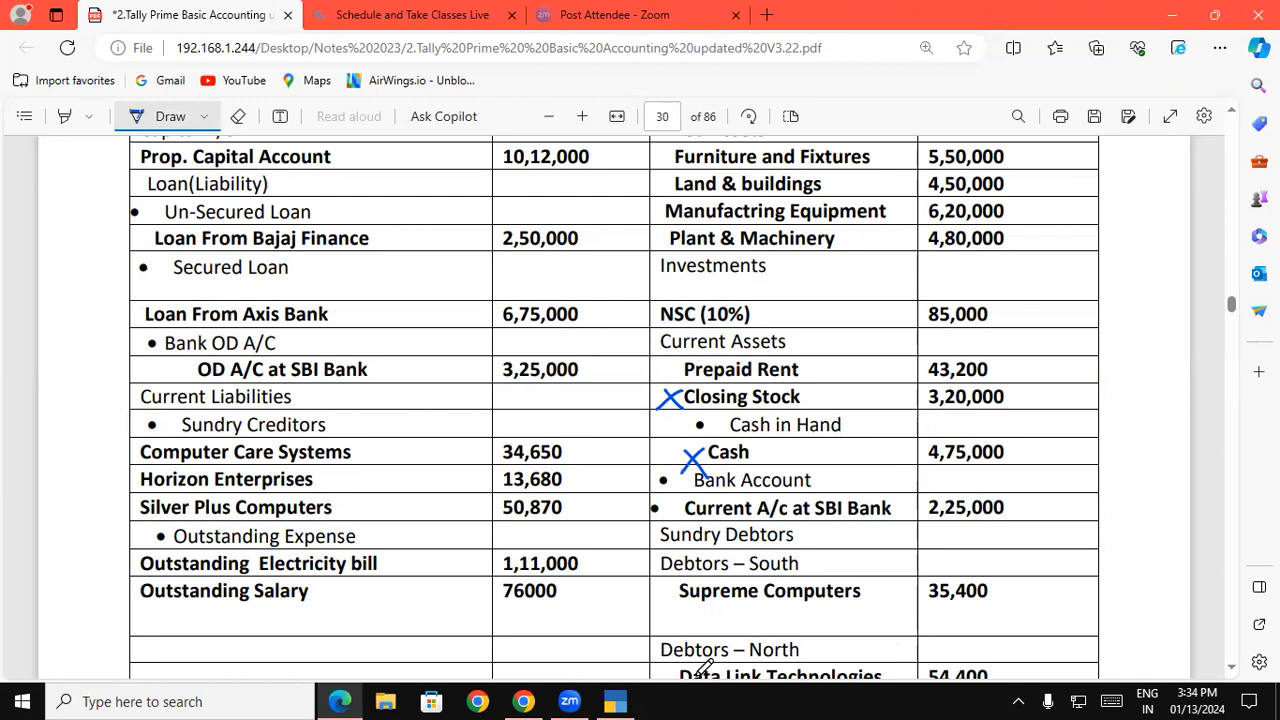
Draw a cross and the letter A beside Profit & Loss A/C, mark Cash with an A, and strike through the Closing Stock row
scroll(1234, 668, "down", 3)
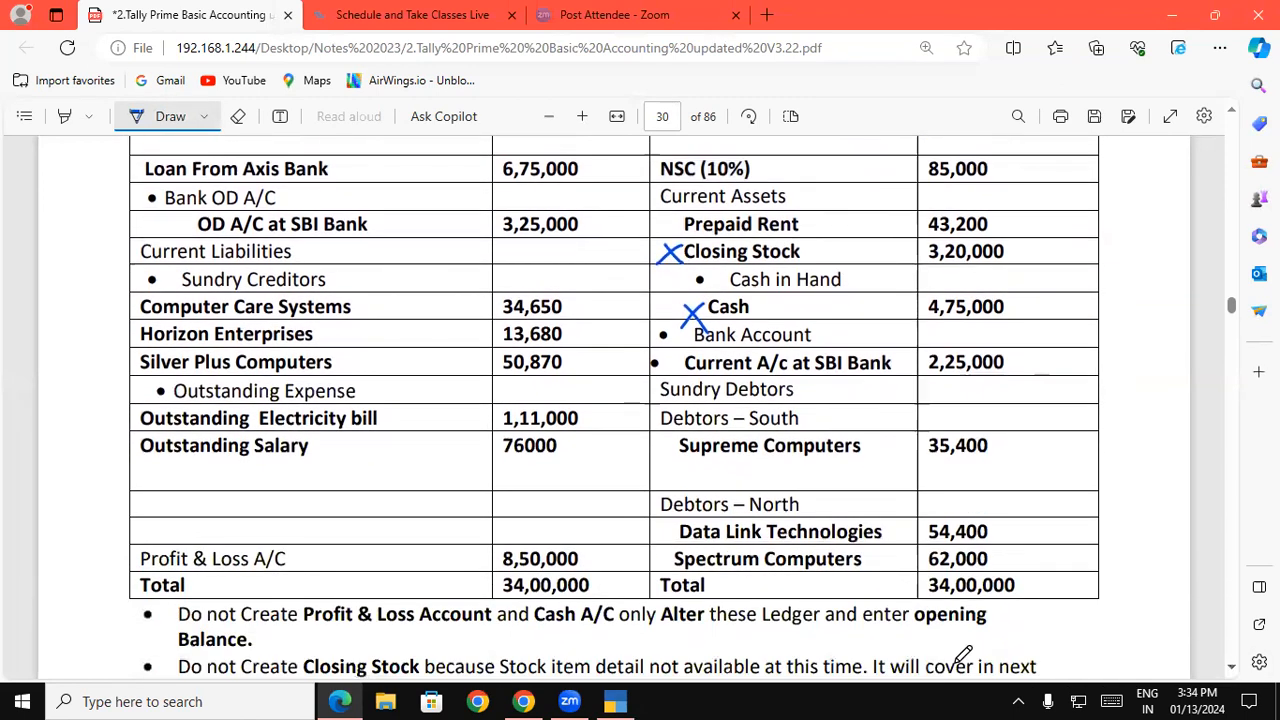
mouse_move(333, 551)
left_mouse_down()
mouse_move(355, 560)
mouse_move(332, 566)
left_mouse_up()
mouse_move(807, 301)
left_mouse_down()
mouse_move(822, 318)
mouse_move(808, 318)
left_mouse_up()
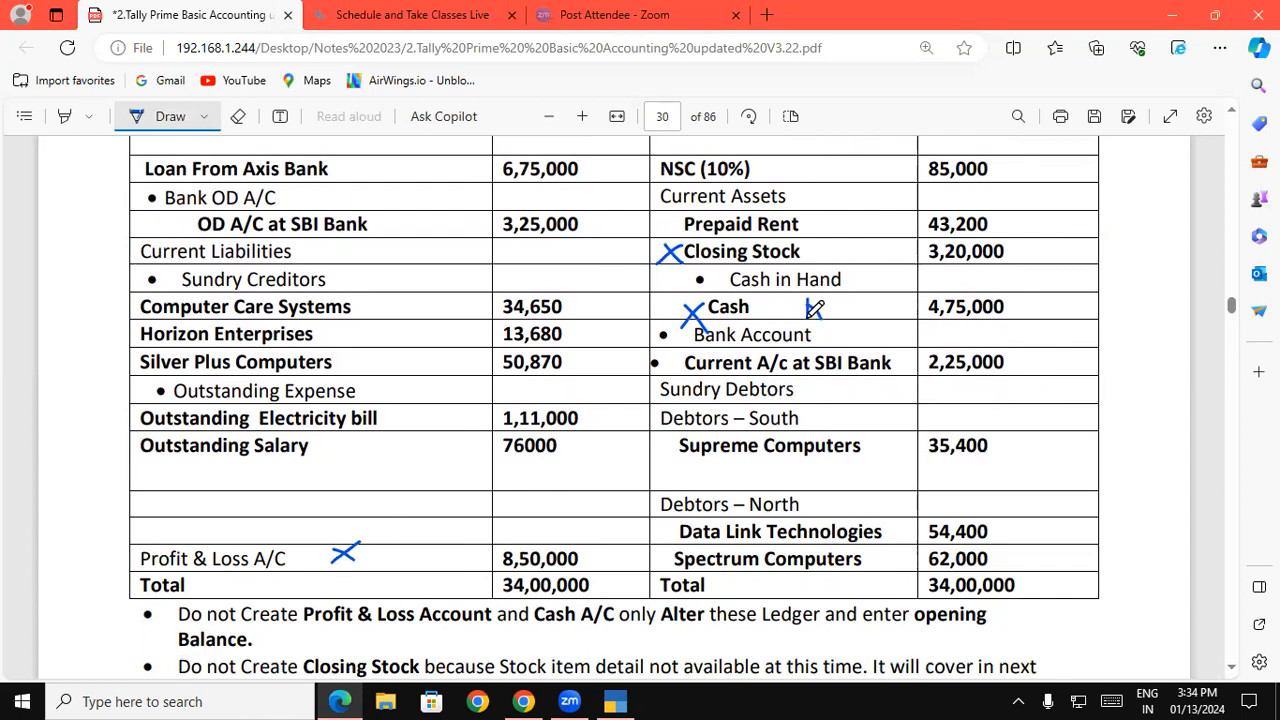
mouse_move(406, 564)
left_mouse_down()
mouse_move(416, 538)
mouse_move(430, 578)
mouse_move(426, 548)
left_mouse_up()
left_click_drag(658, 260, 976, 250)
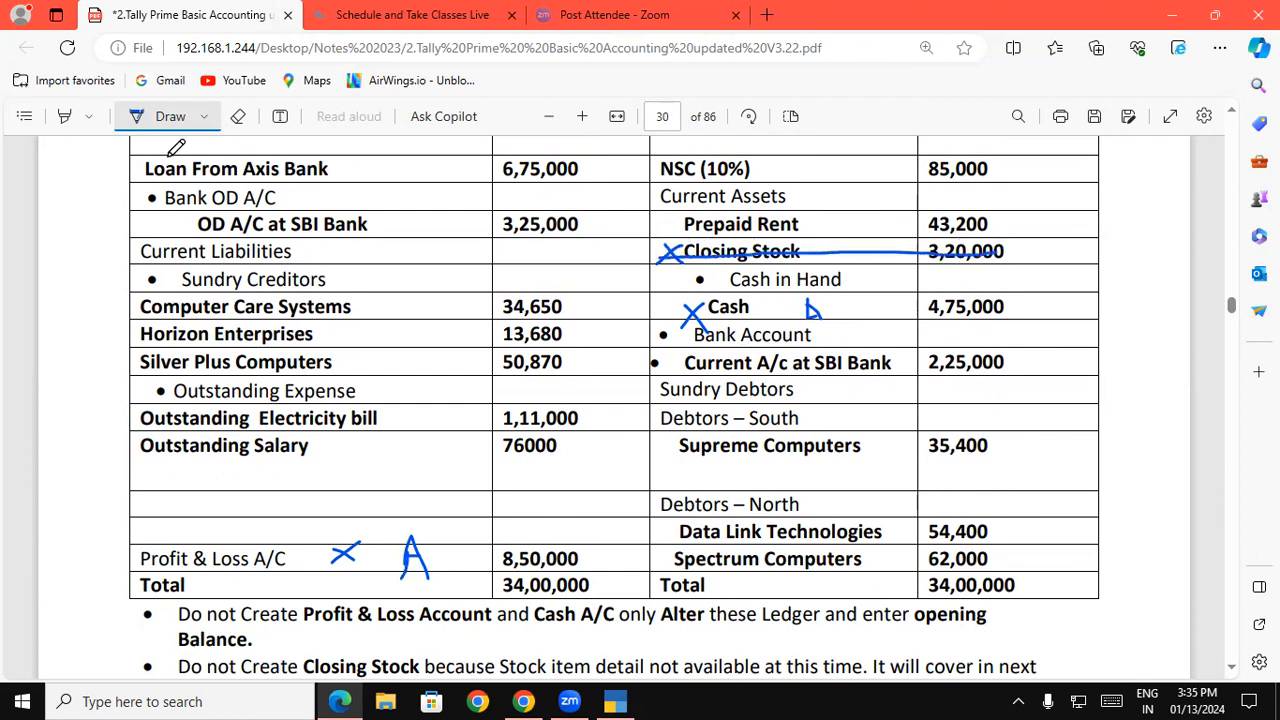
left_click(168, 116)
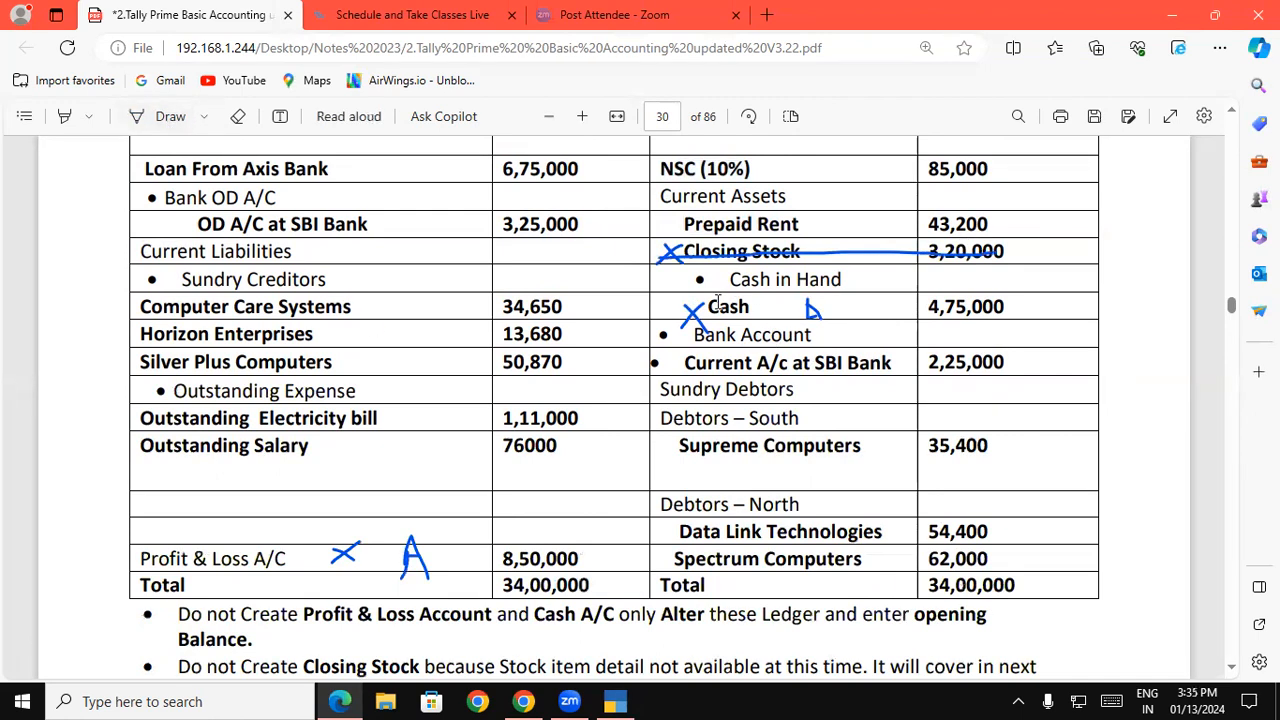
Copy the name Current A/c at SBI Bank from the balance sheet PDF into the sixteenth ledger's name
left_click_drag(703, 306, 752, 303)
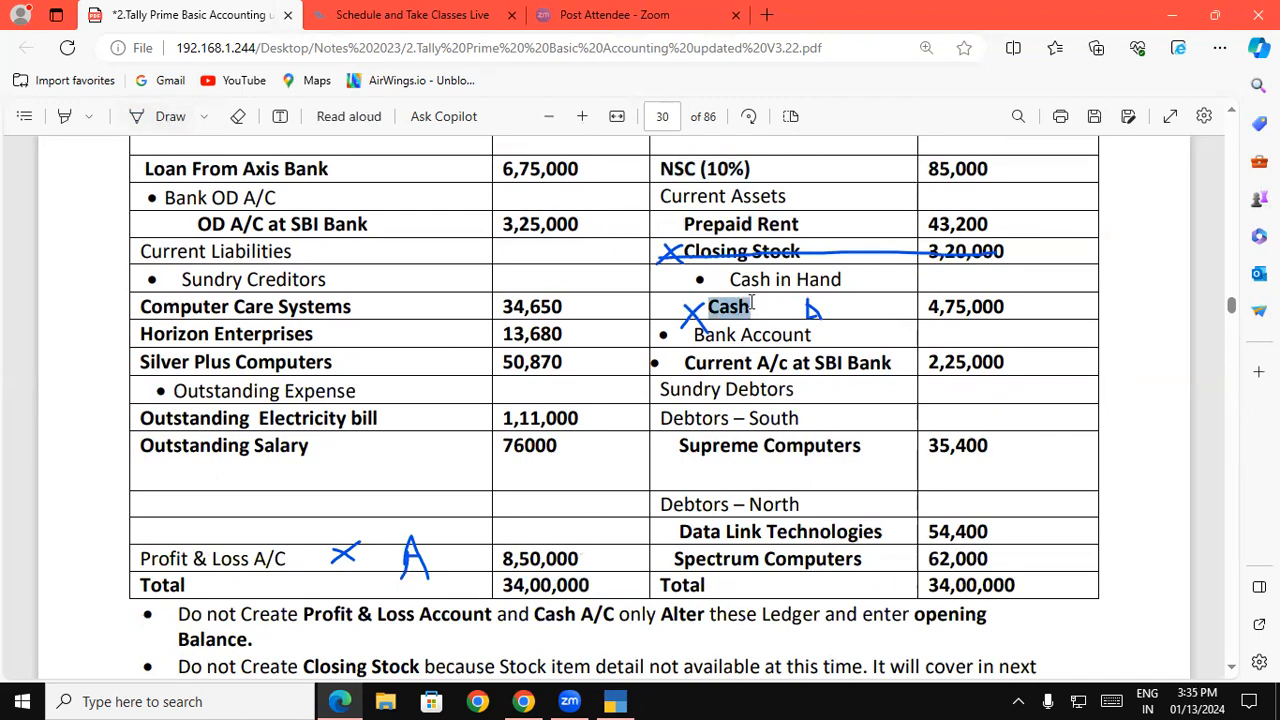
double_click(718, 362)
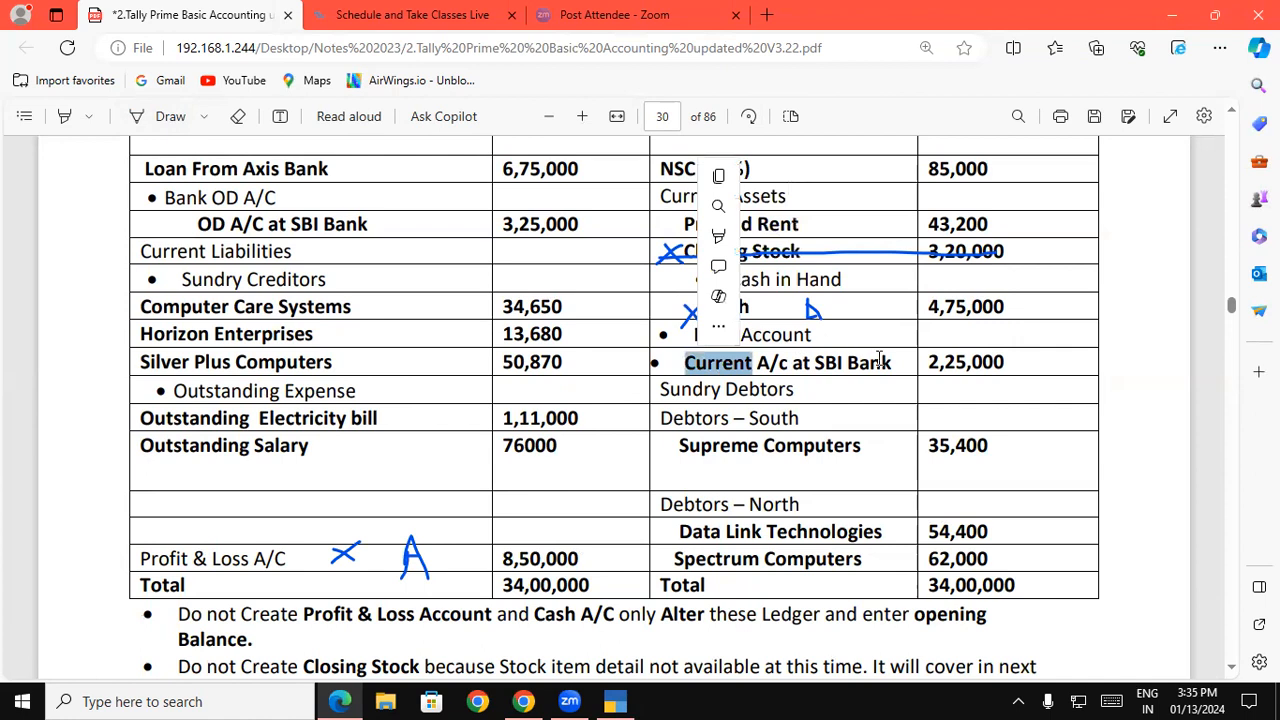
left_click(735, 362)
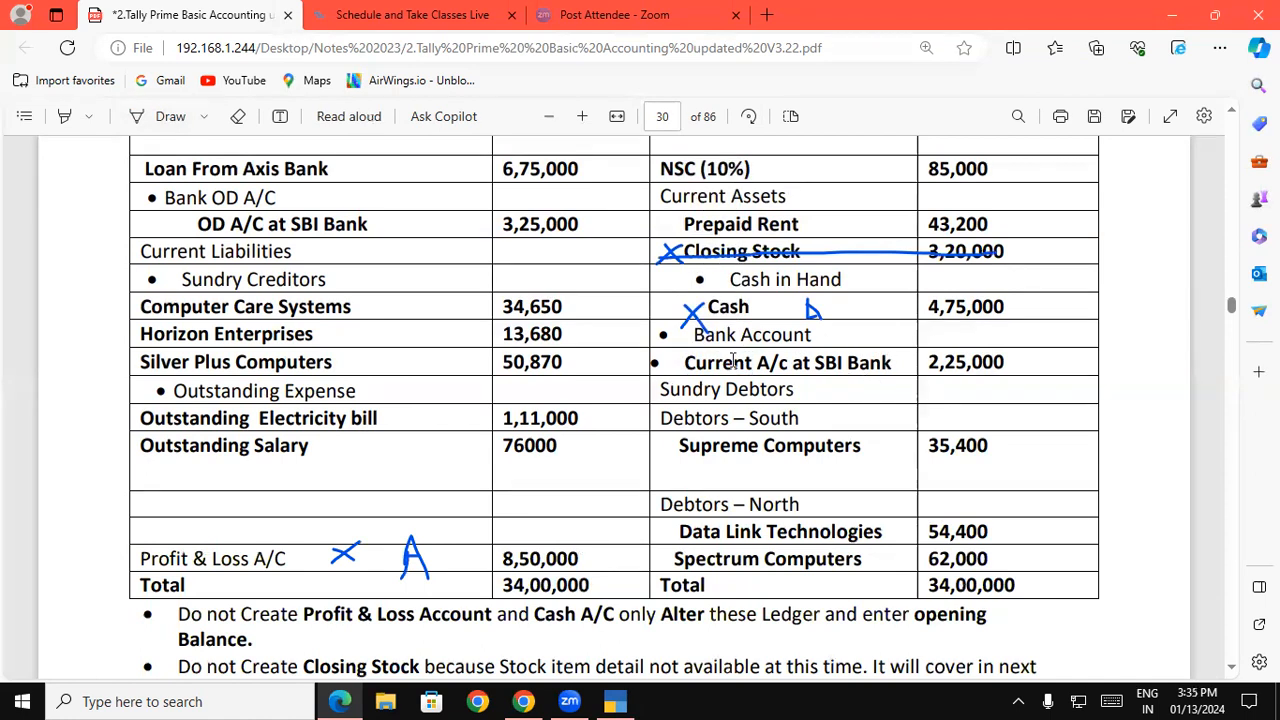
left_click_drag(685, 362, 892, 368)
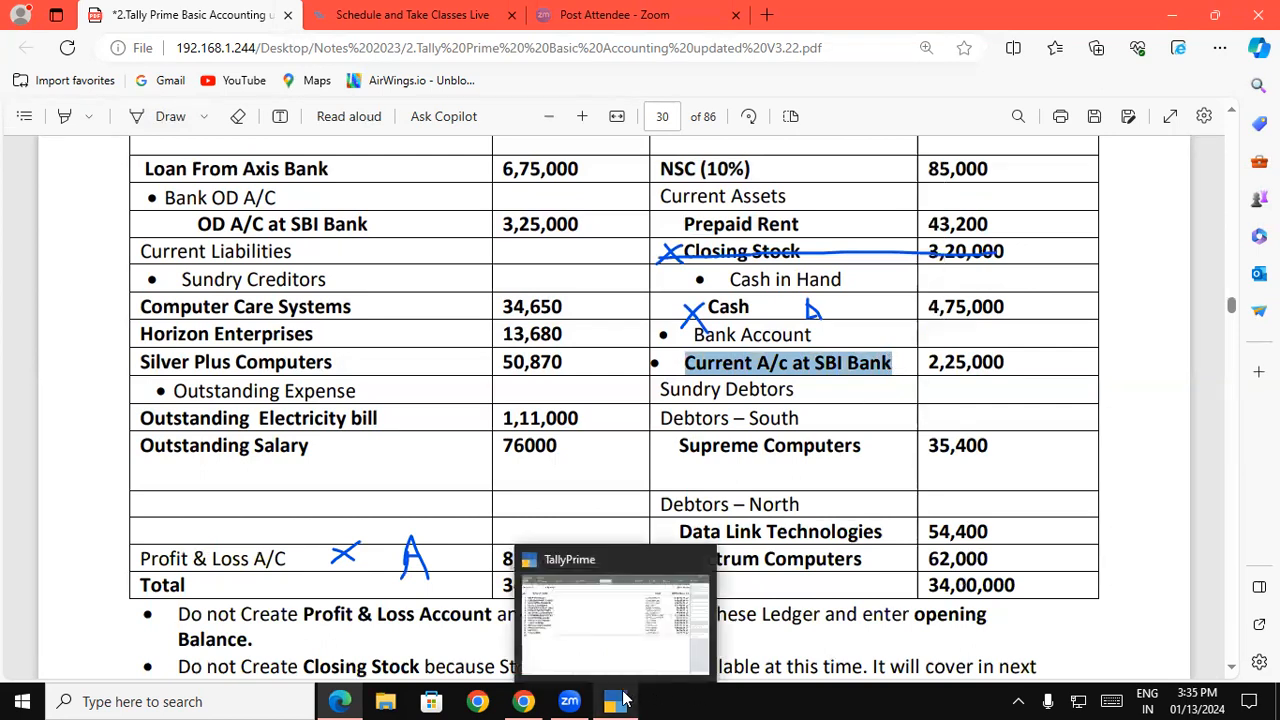
left_click(622, 700)
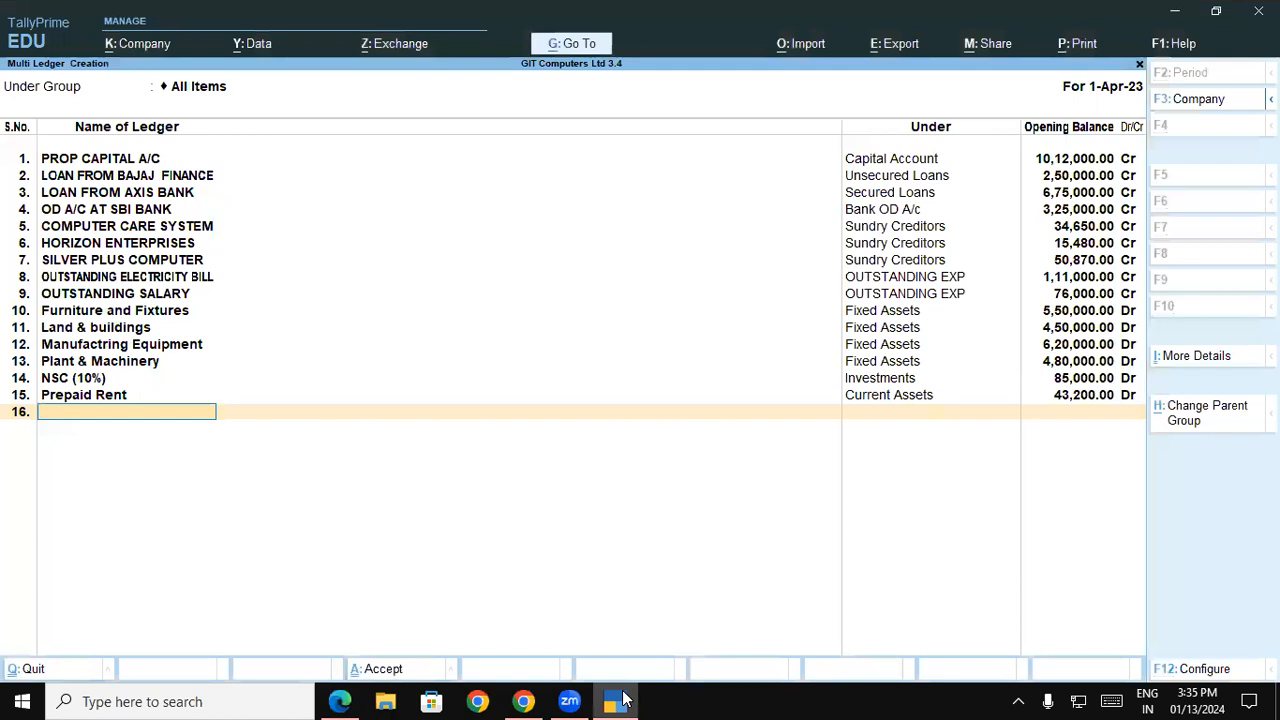
key("ctrl+alt+v")
key("Return")
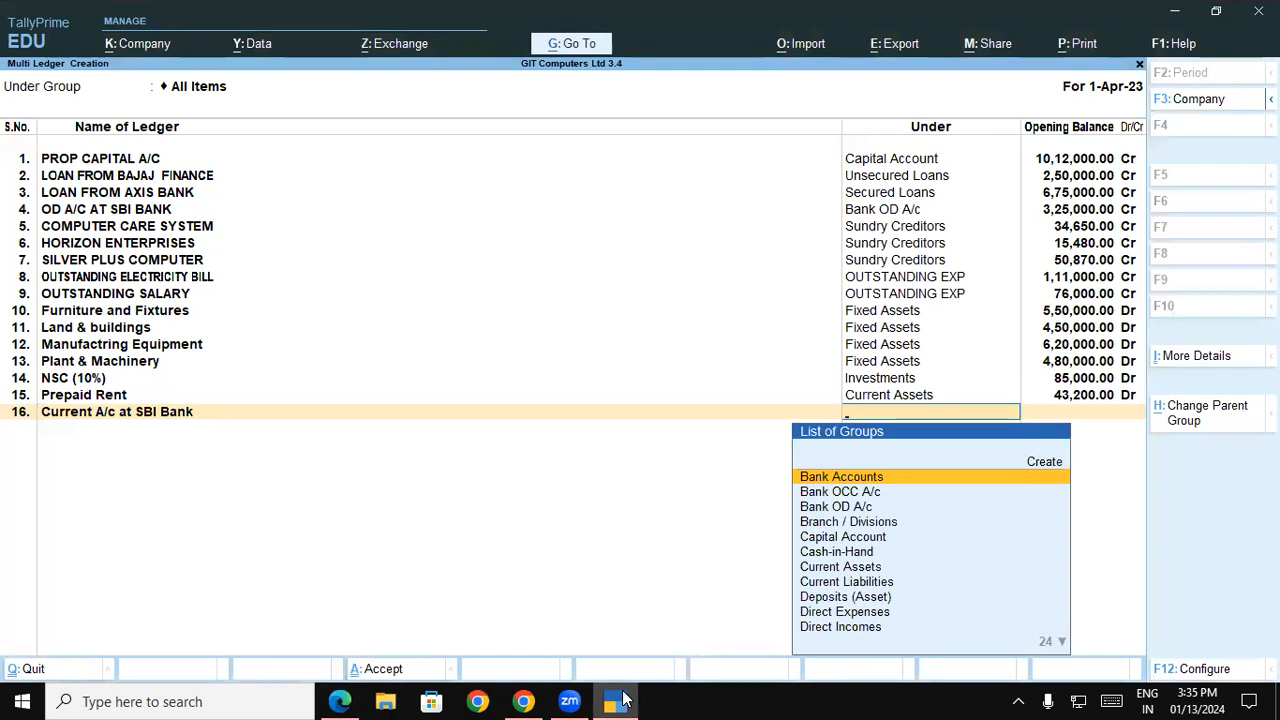
Assign the Current A/c at SBI Bank ledger to the Bank Accounts group and set its opening balance from the PDF to 2,25,000 Dr
left_click(622, 700)
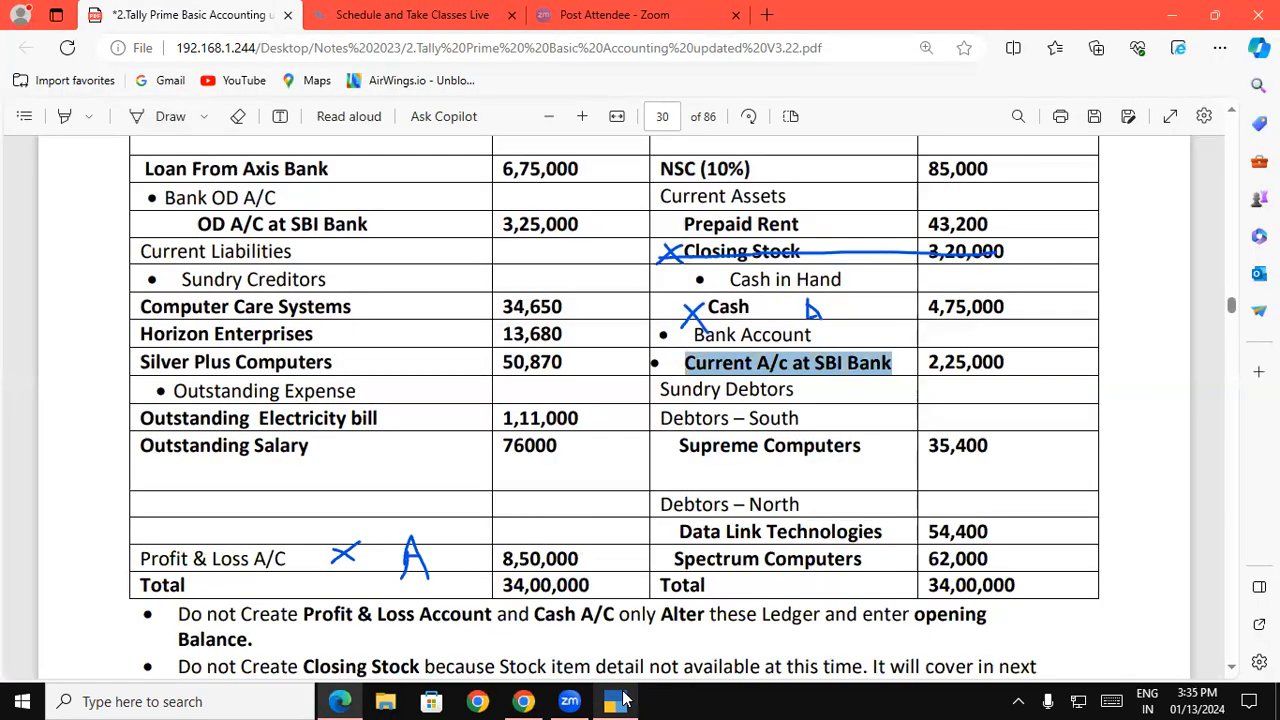
left_click(622, 700)
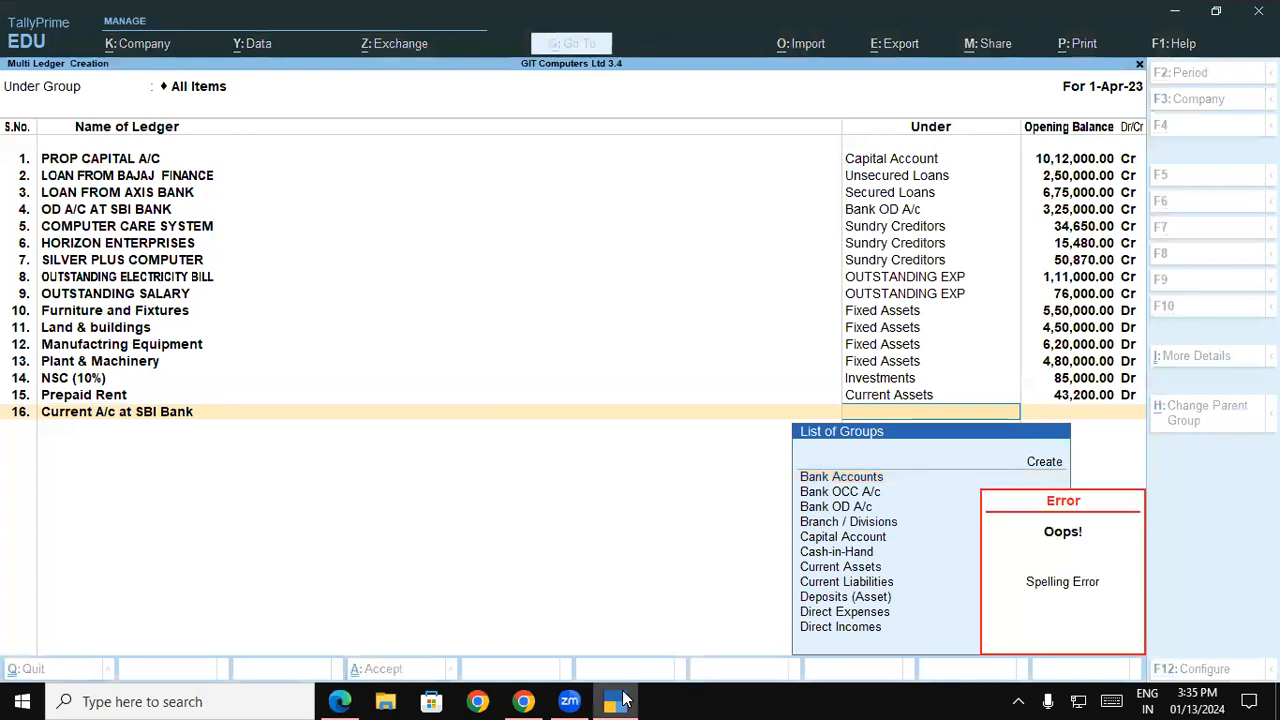
left_click(622, 700)
left_click(622, 700)
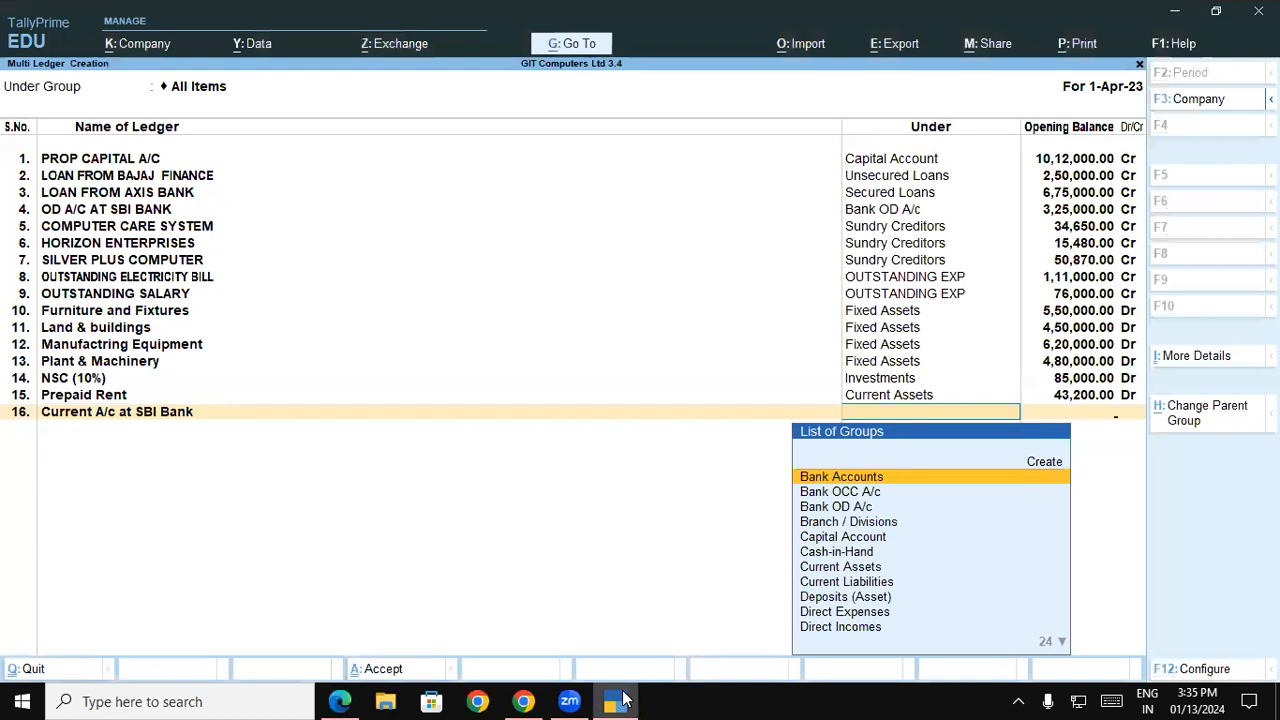
key("Return")
key("alt+Tab")
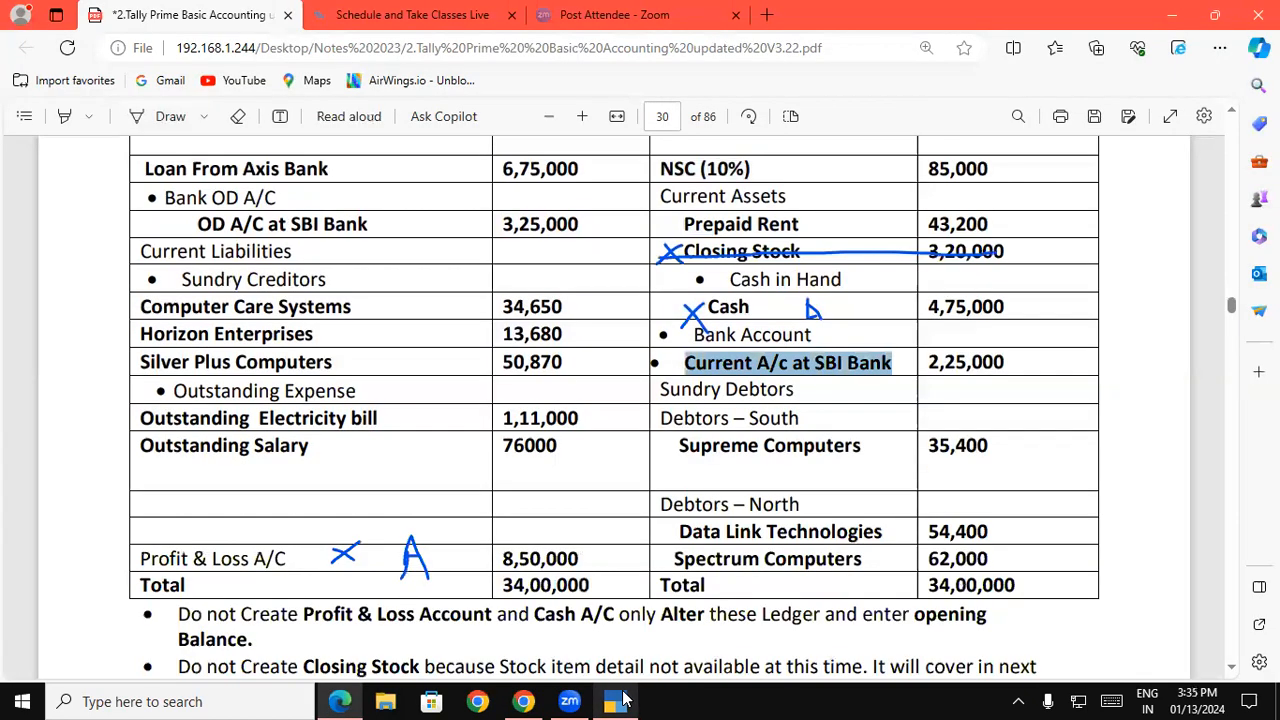
left_click(622, 700)
type("225000")
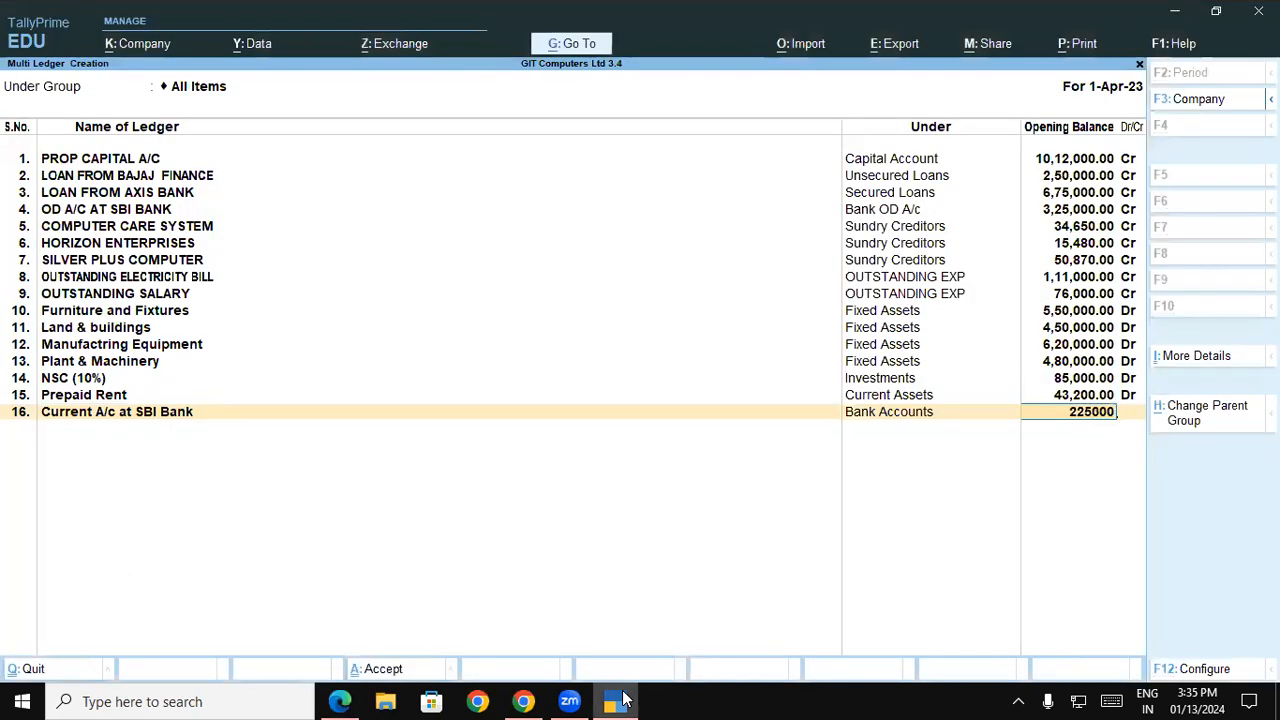
key("Return")
key("Return")
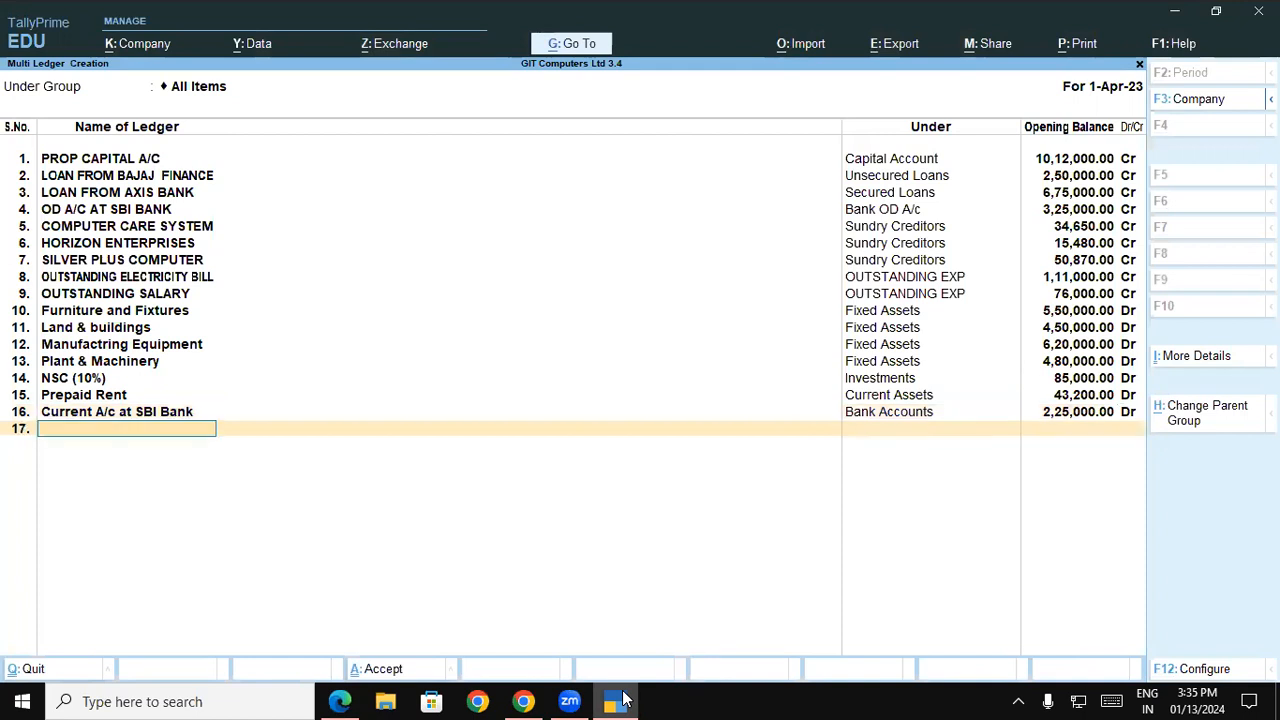
Copy the name Supreme Computers from the balance sheet PDF into the seventeenth ledger's name
key("alt+Tab")
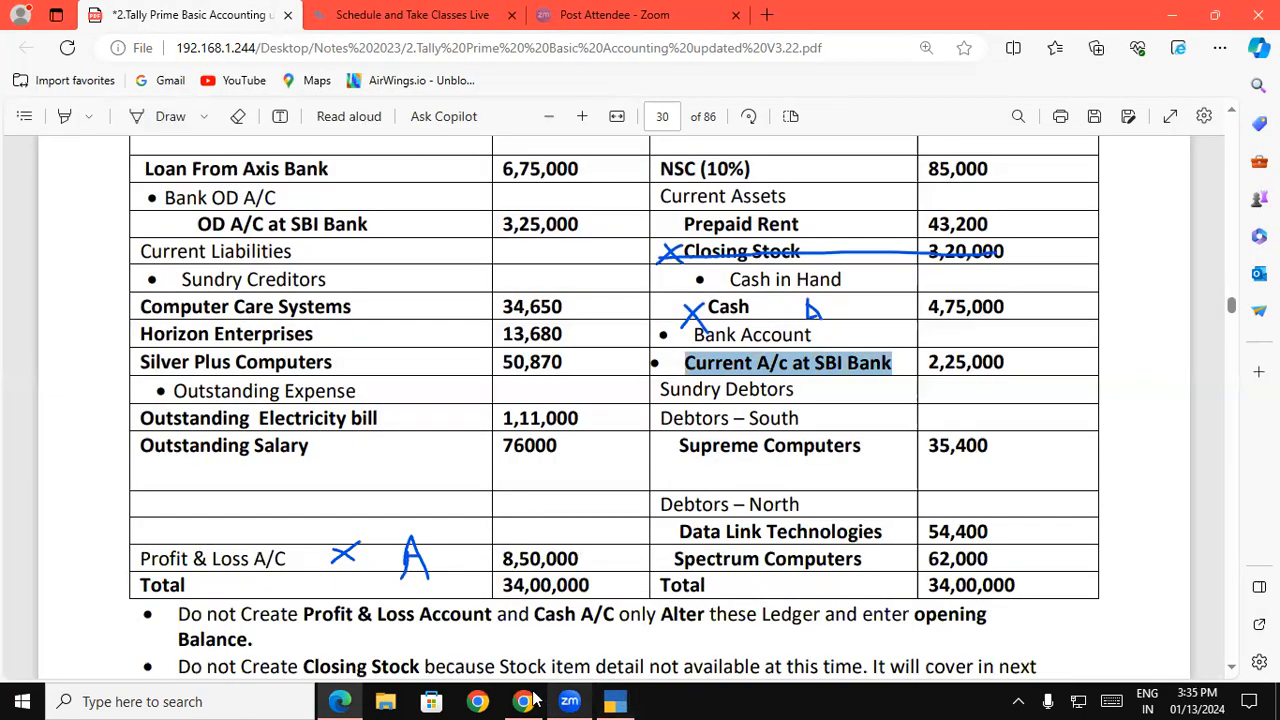
left_click_drag(678, 451, 866, 464)
key("ctrl+c")
key("alt+Tab")
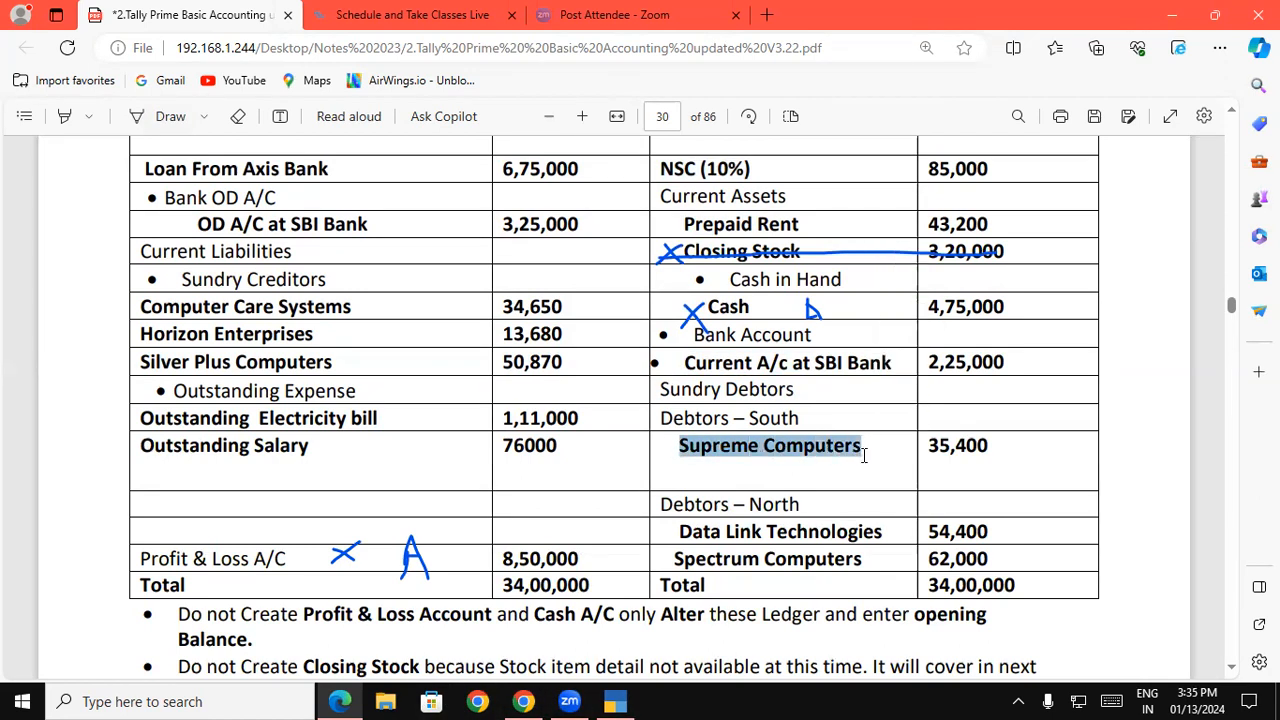
left_click(616, 700)
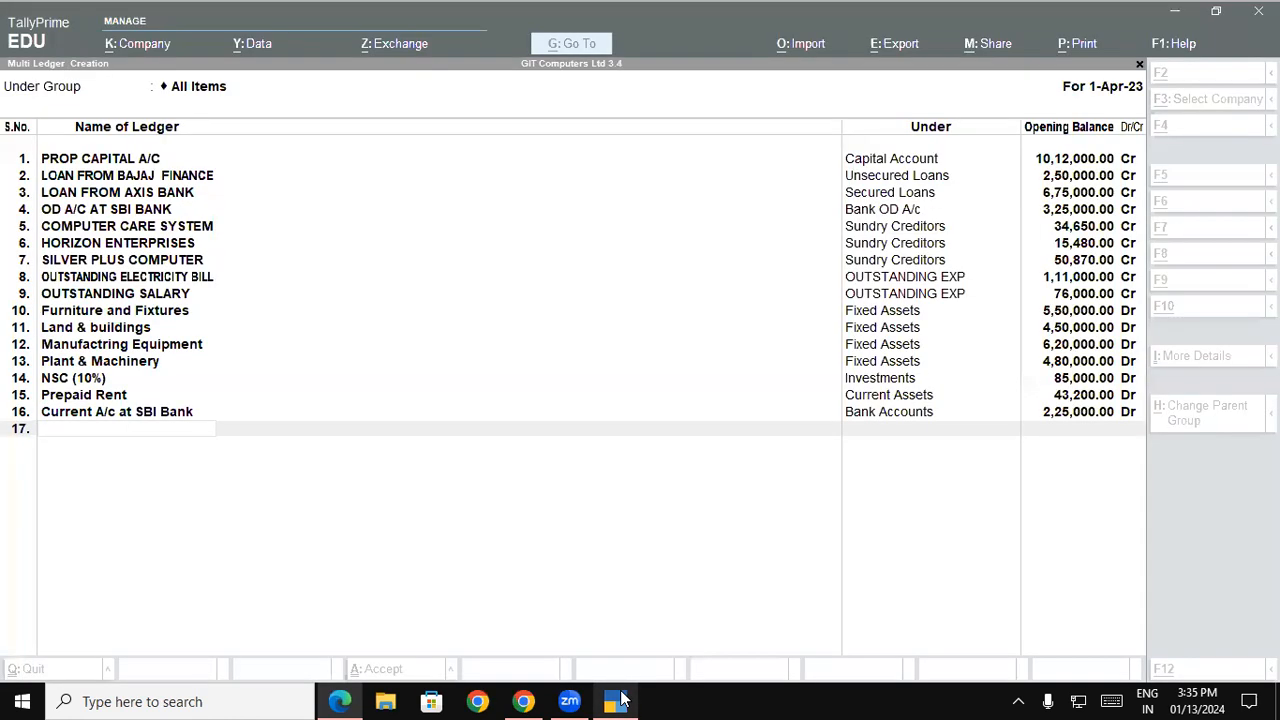
key("ctrl+v")
key("Return")
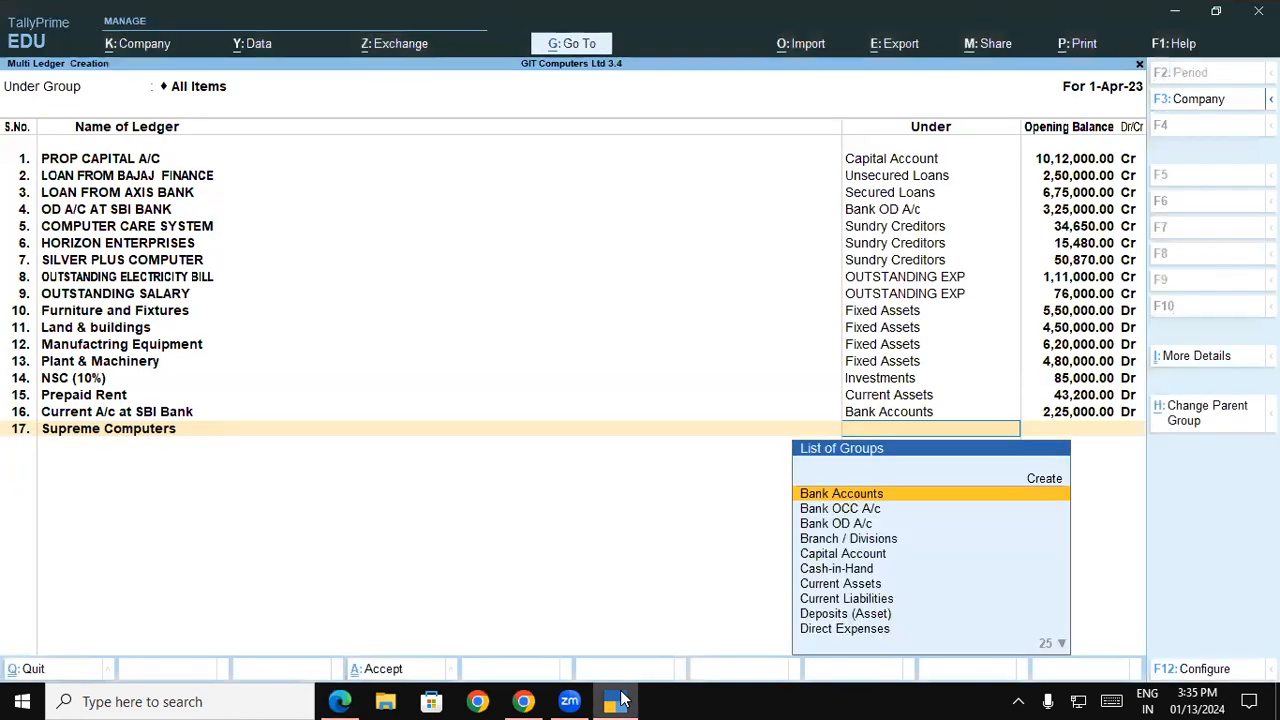
Create a new group named DEBTORS SOUTH under Sundry Debtors and assign it to the Supreme Computers ledger
left_click(616, 700)
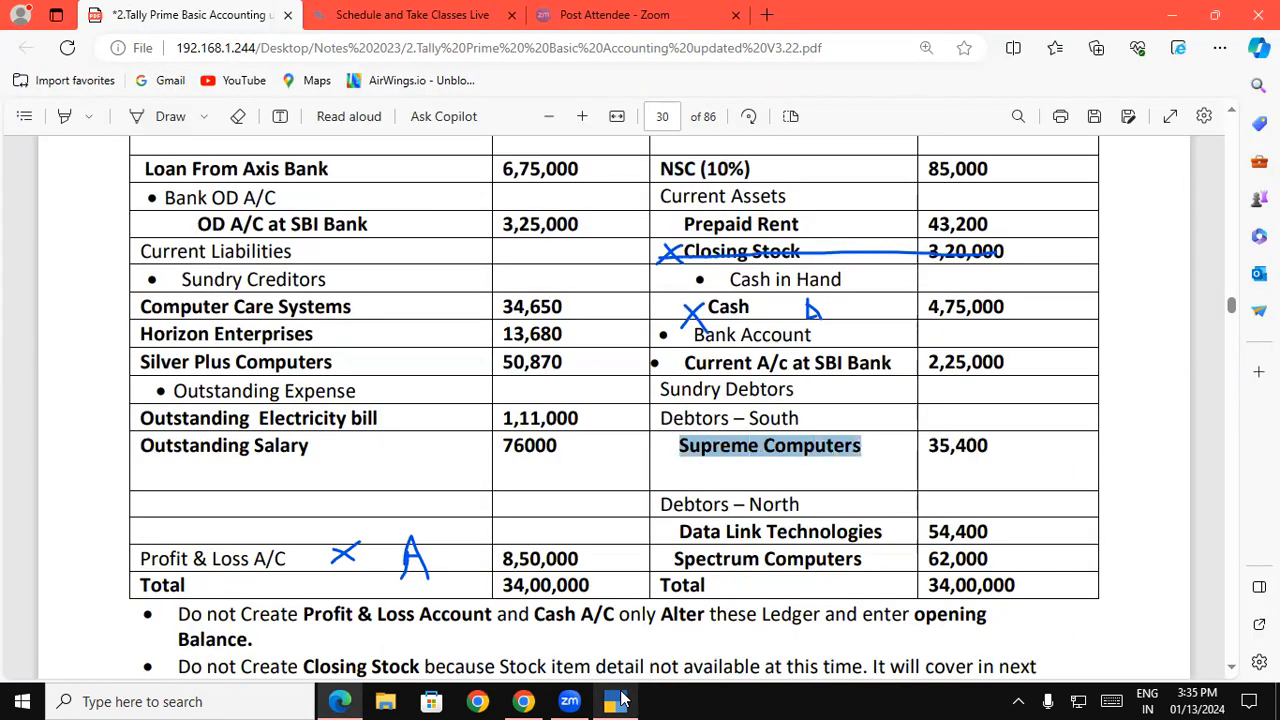
left_click(616, 700)
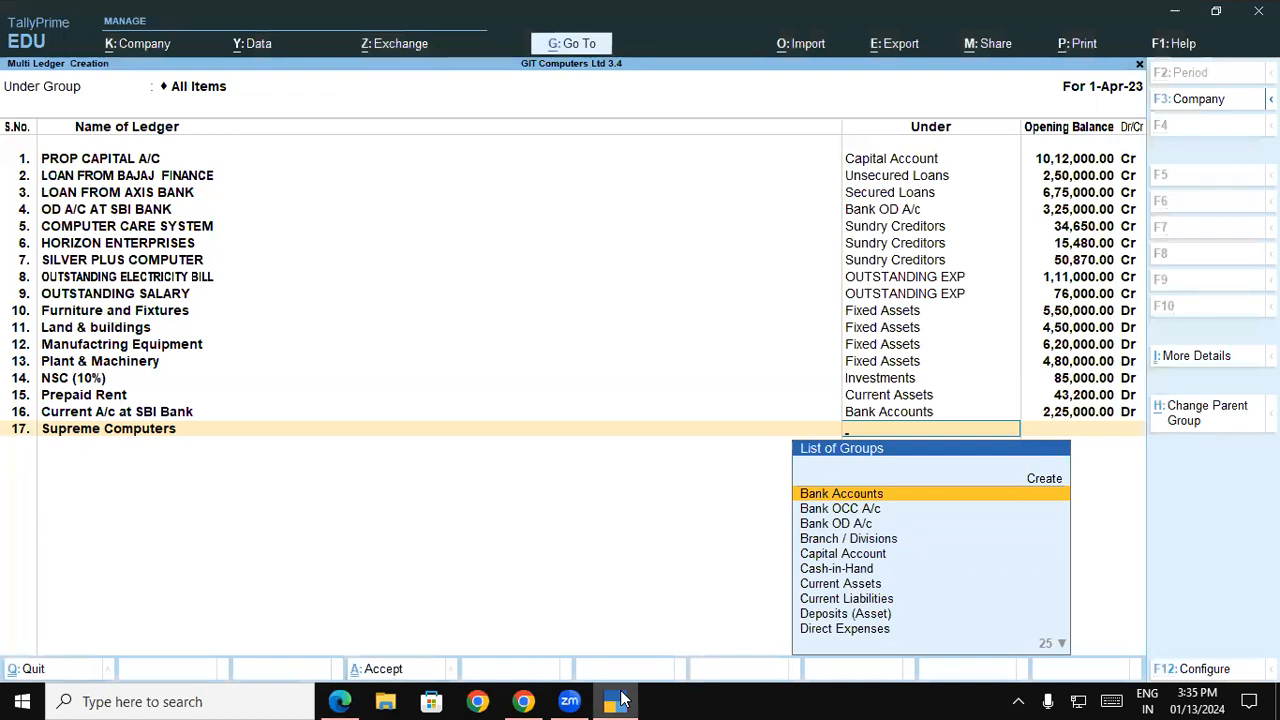
key("alt+c")
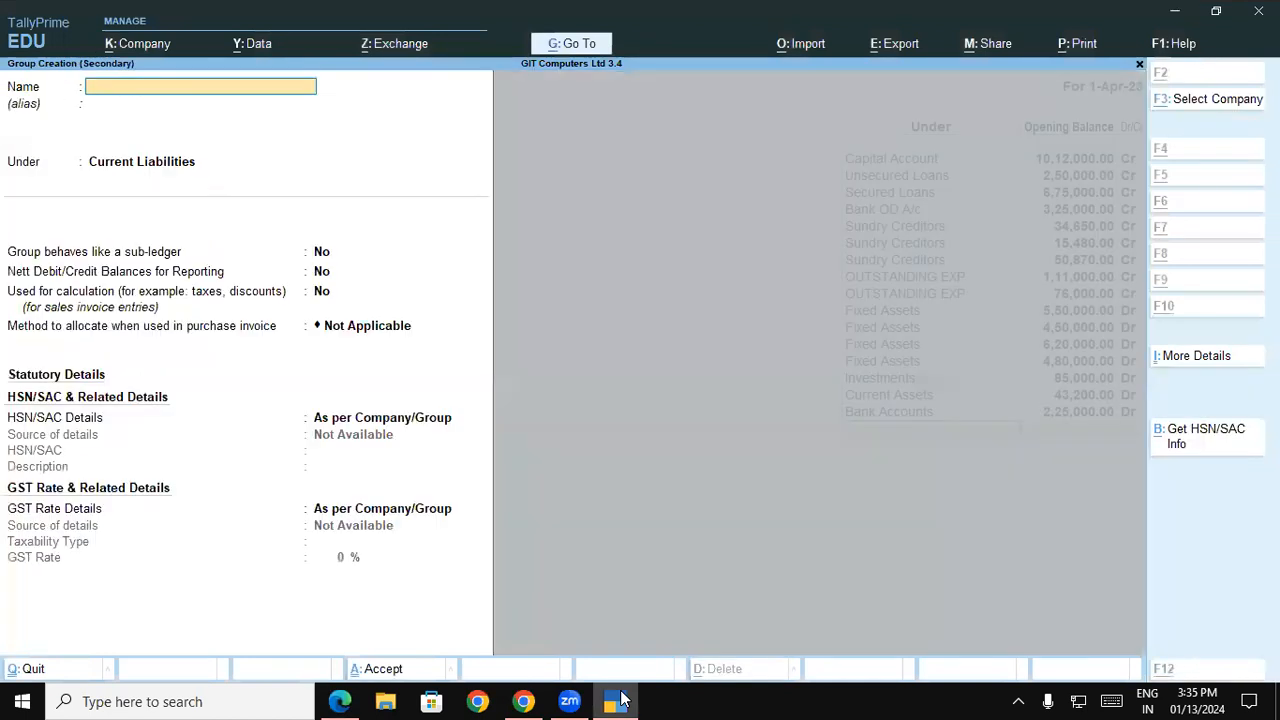
type("DEBTORS")
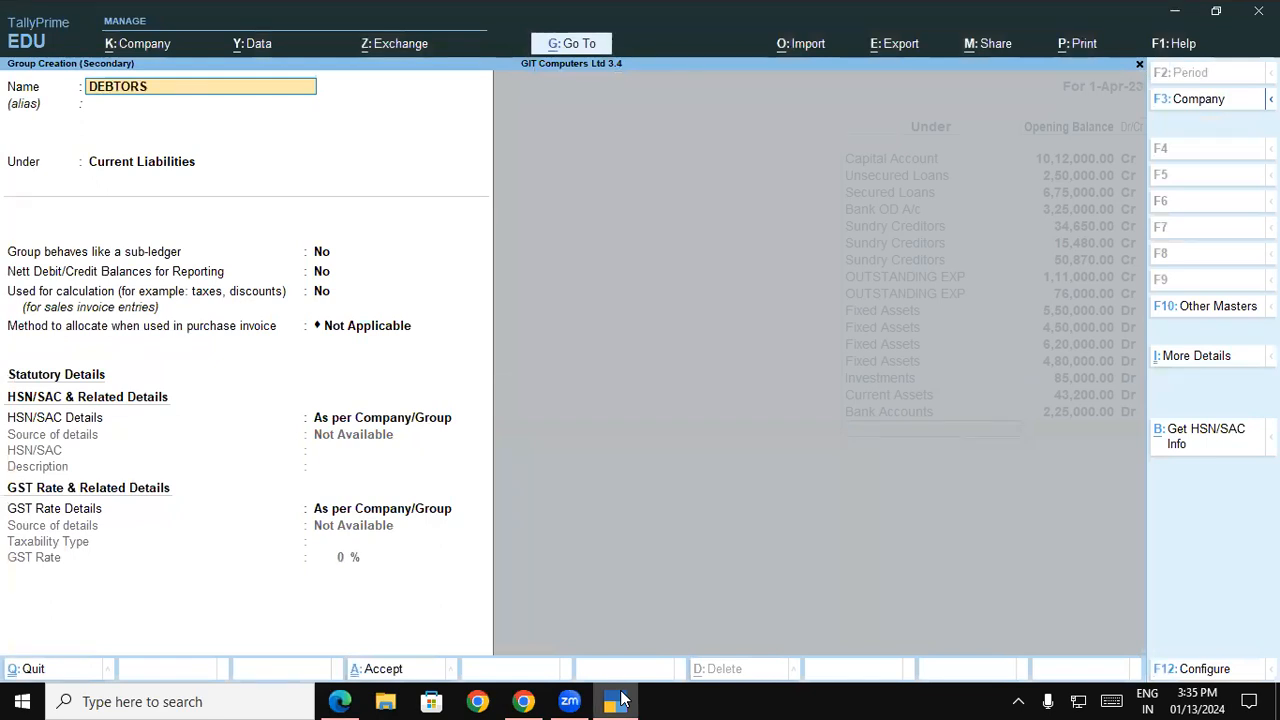
type(" SOUTH")
key("Return")
key("Return")
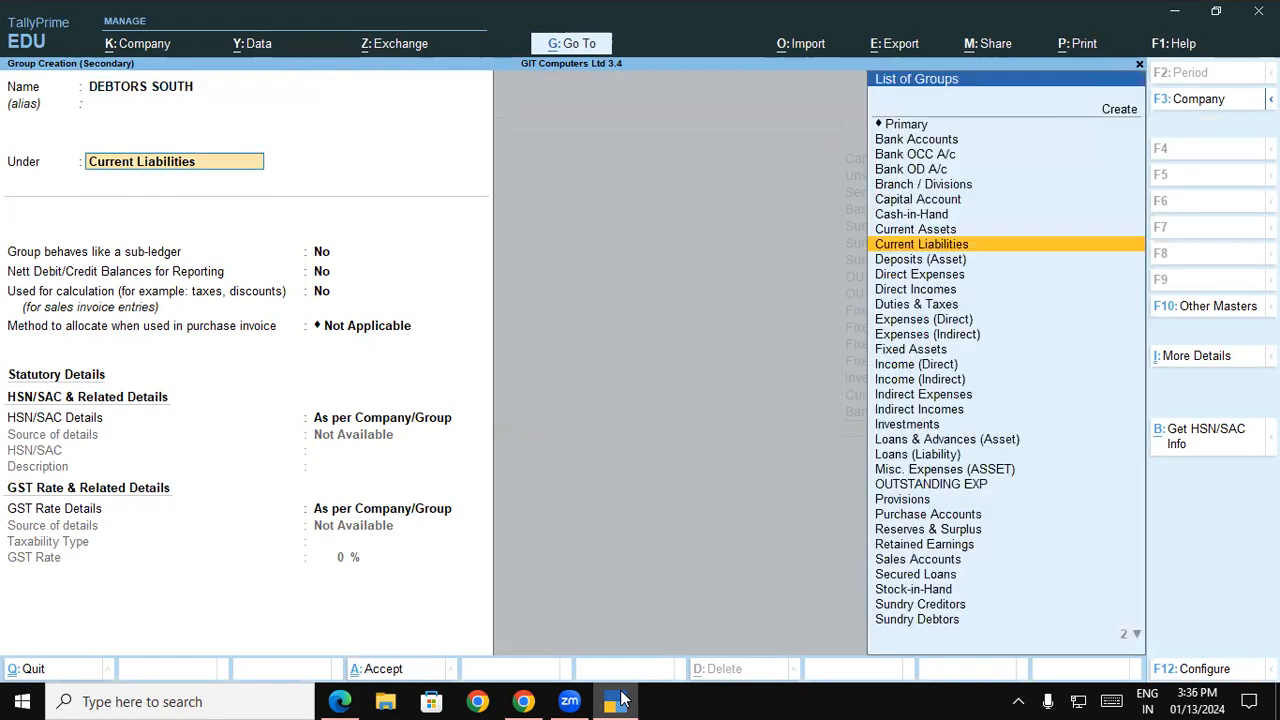
type("SUN")
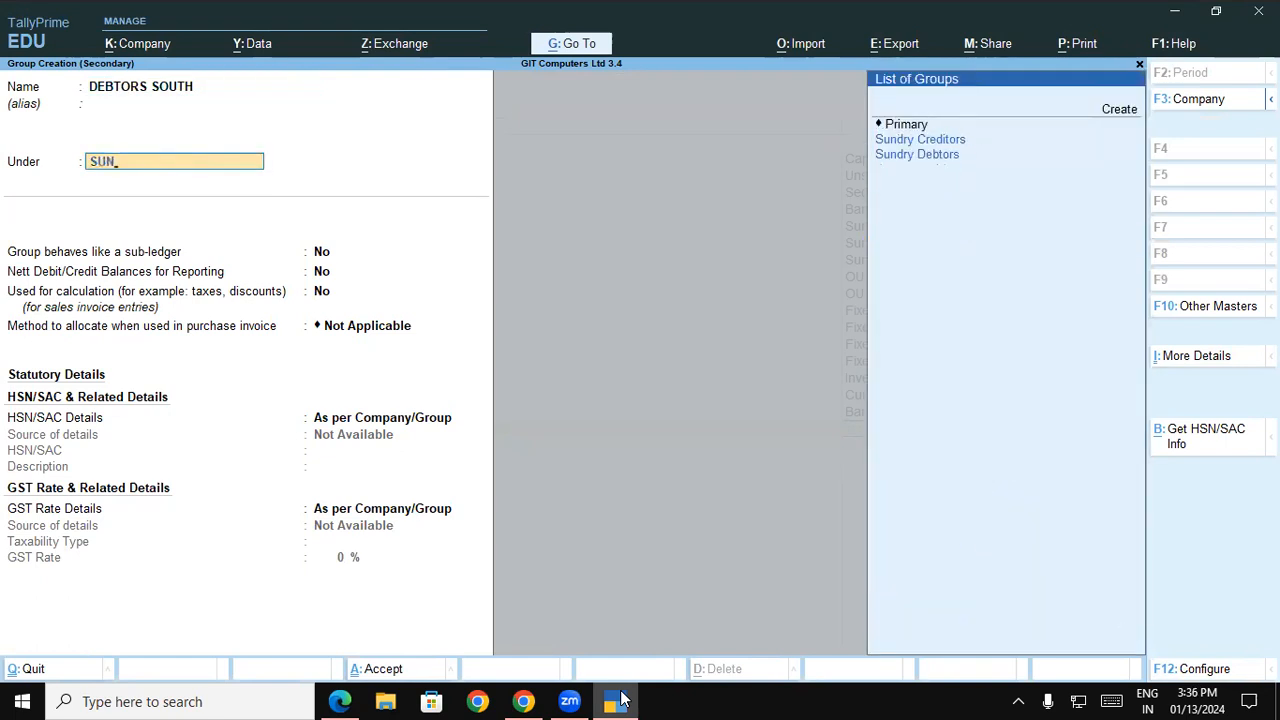
key("Down")
key("Up")
key("Down")
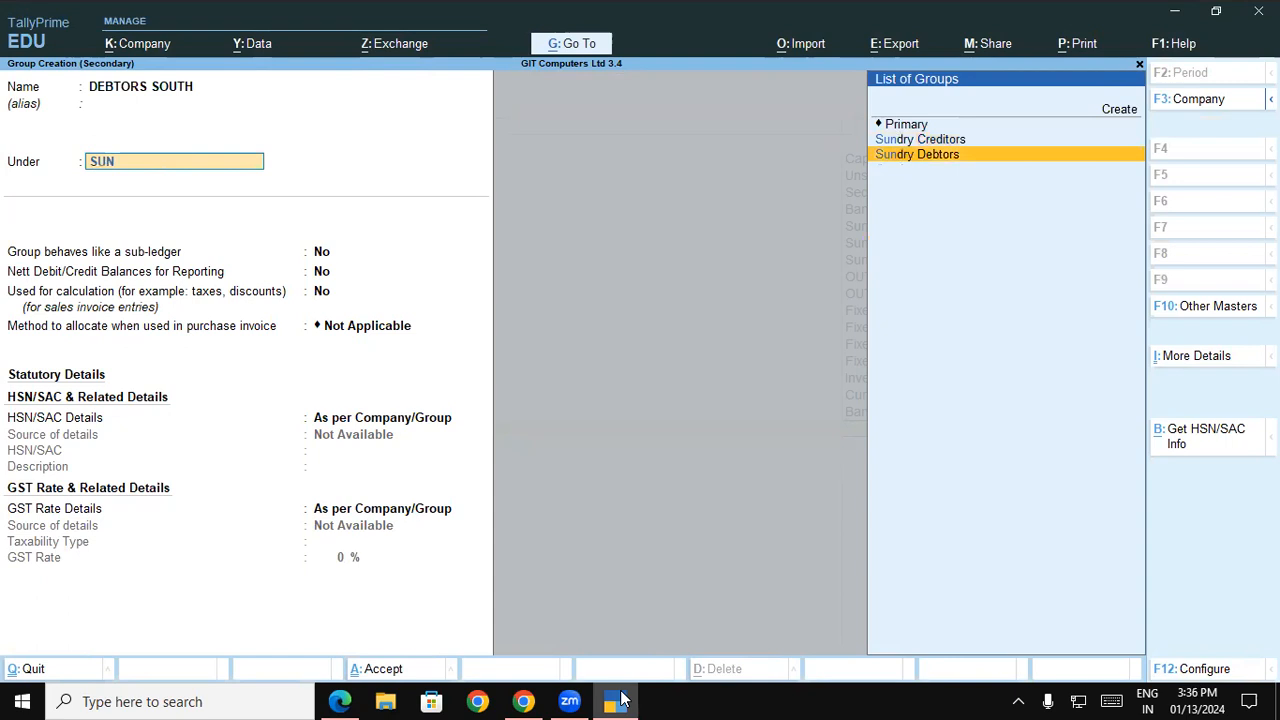
key("Return")
key("ctrl+a")
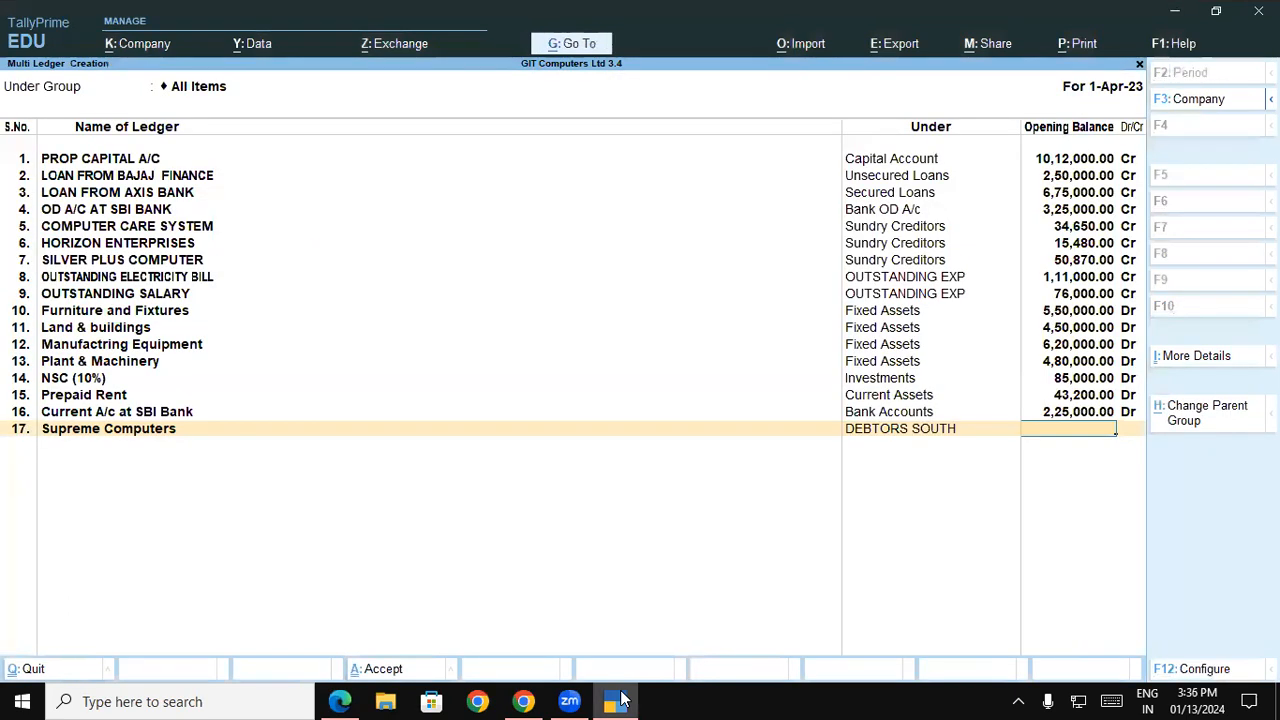
Set the Supreme Computers opening balance from the balance sheet PDF to 35,400 Dr and leave its bill-wise breakup on account
left_click(616, 700)
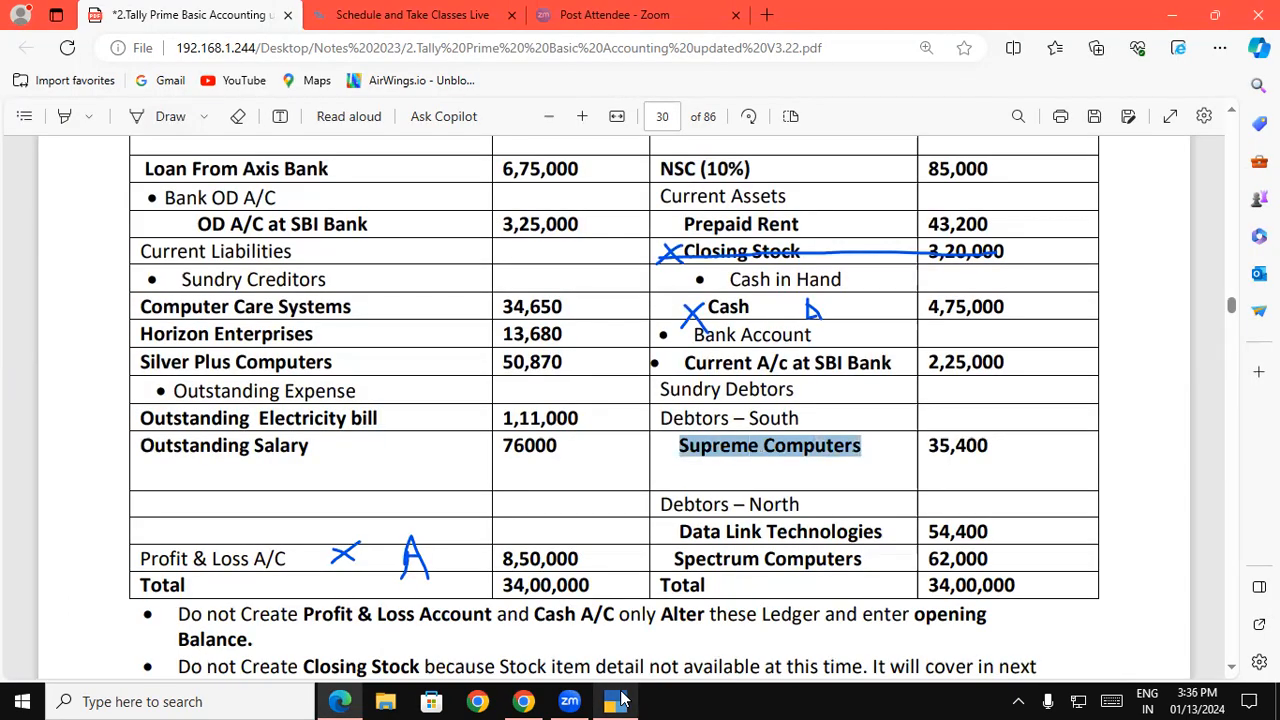
left_click(619, 700)
type("354000")
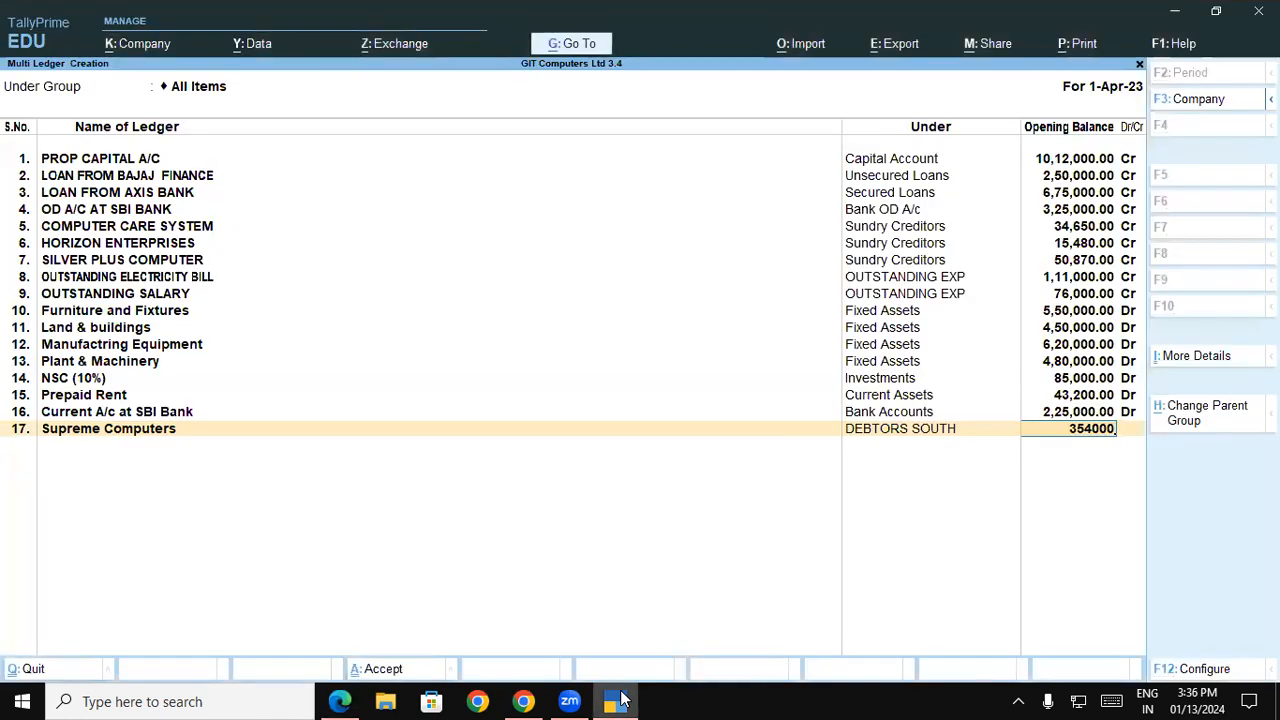
key("BackSpace")
key("Return")
key("Return")
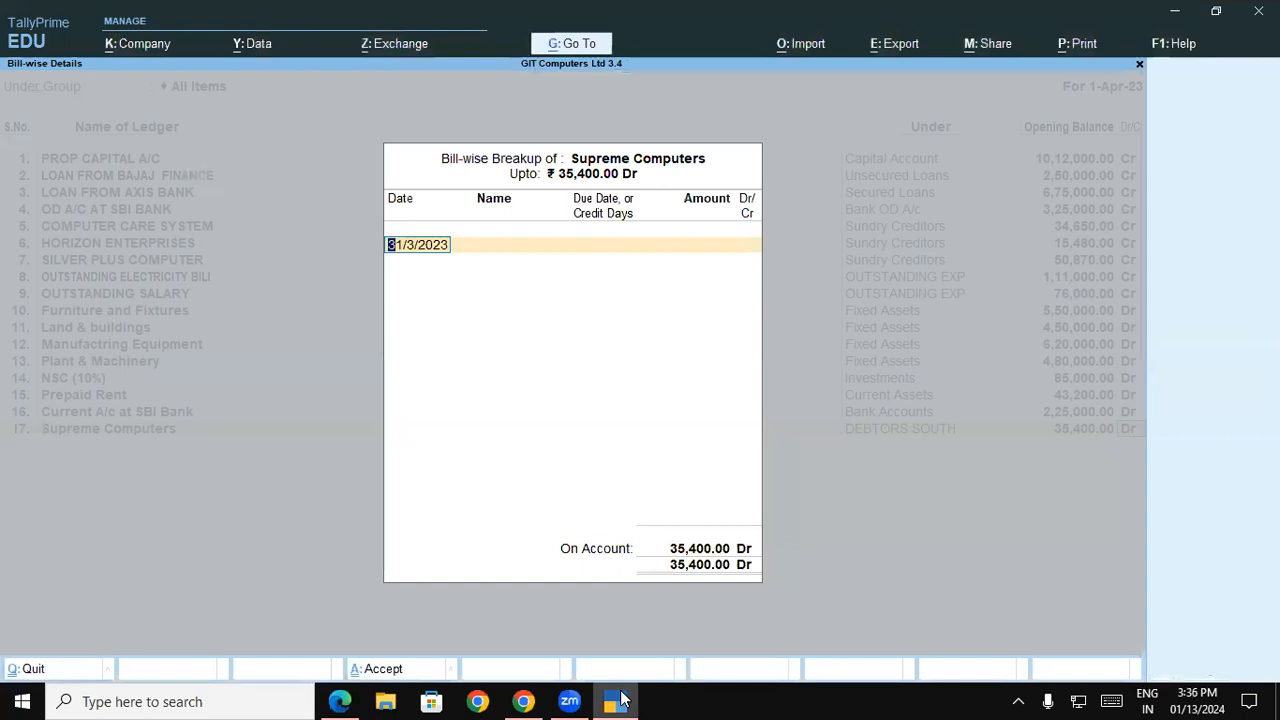
key("Return")
key("Return")
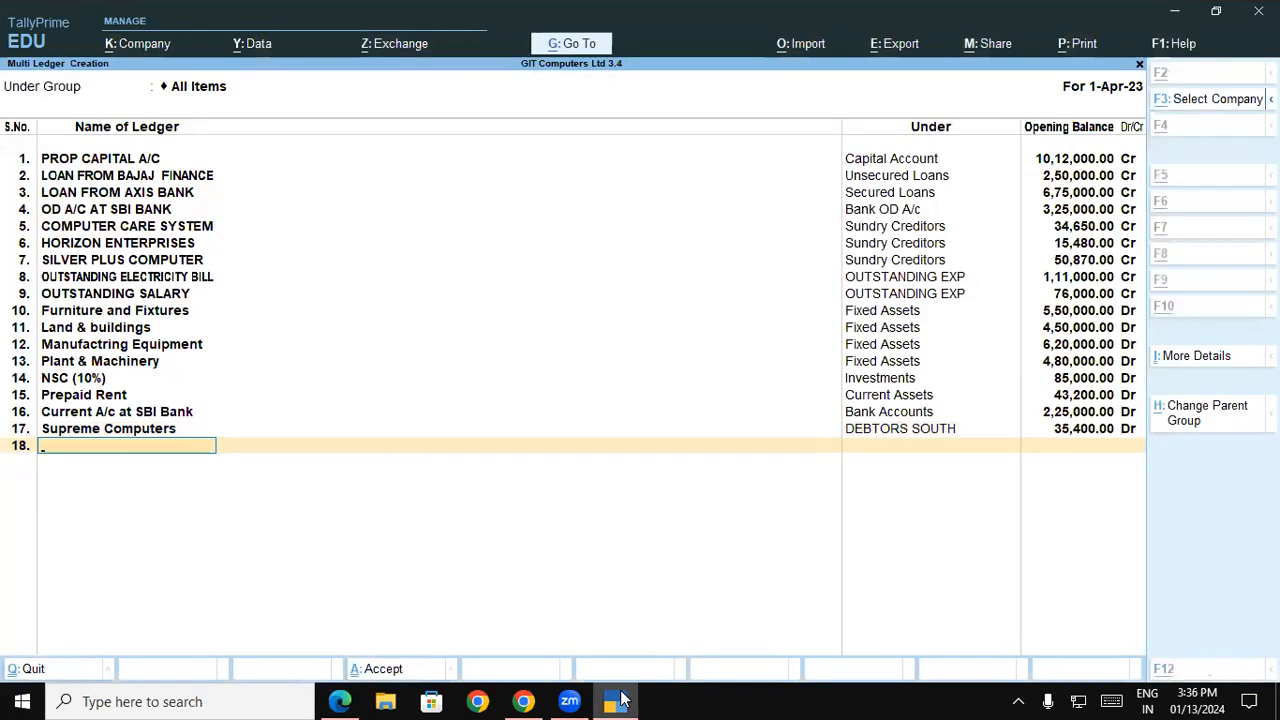
Copy the name Data Link Technologies from the balance sheet PDF into the eighteenth ledger's name
left_click(619, 700)
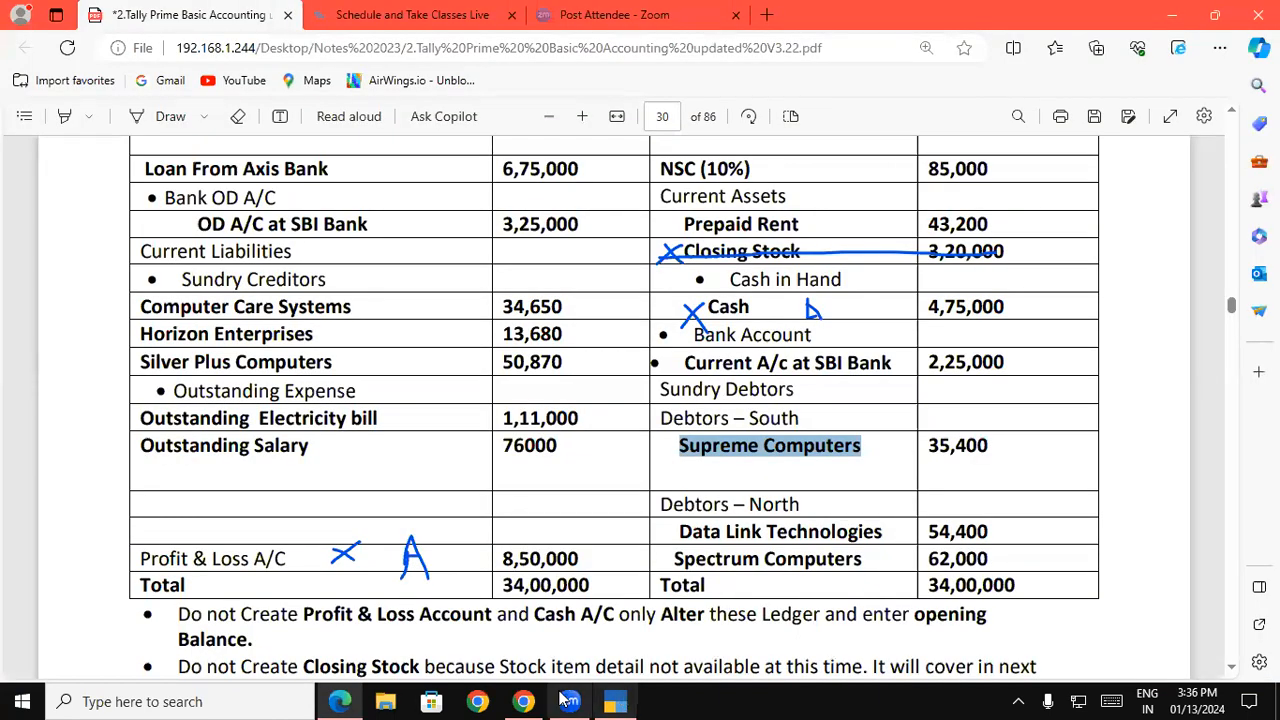
left_click(693, 531)
left_click_drag(681, 531, 882, 537)
key("ctrl+c")
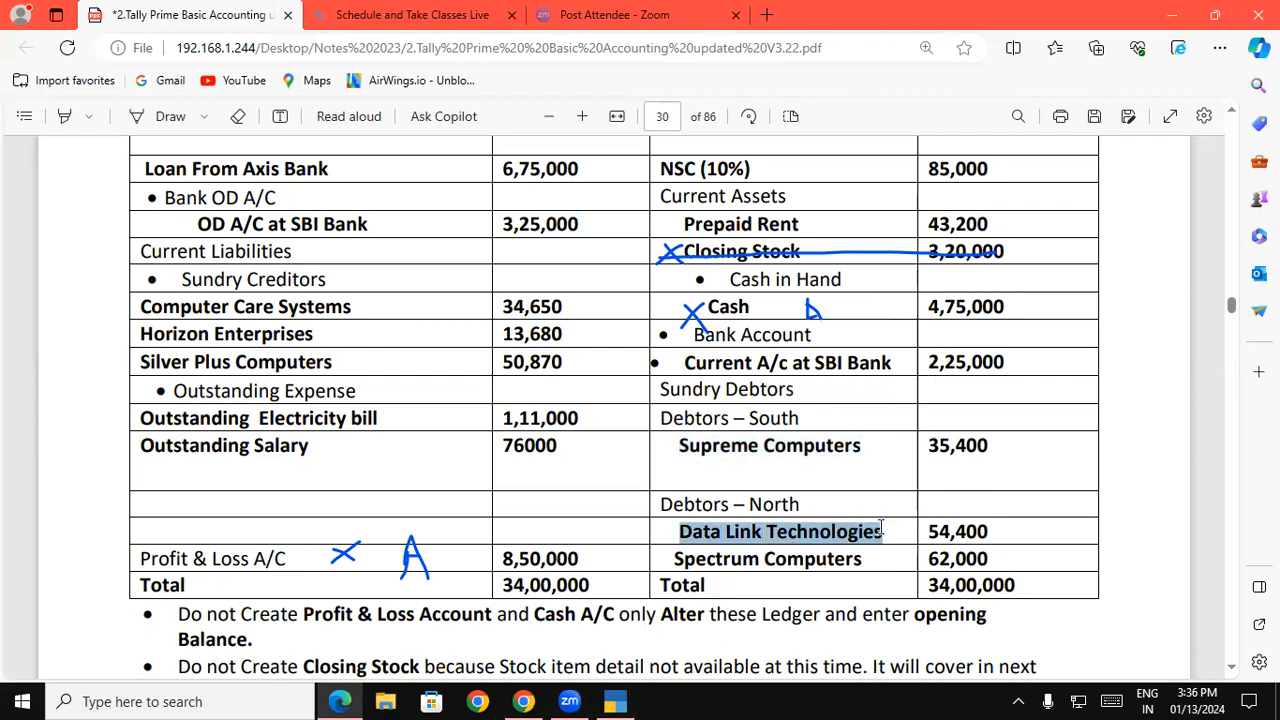
left_click(617, 701)
key("alt")
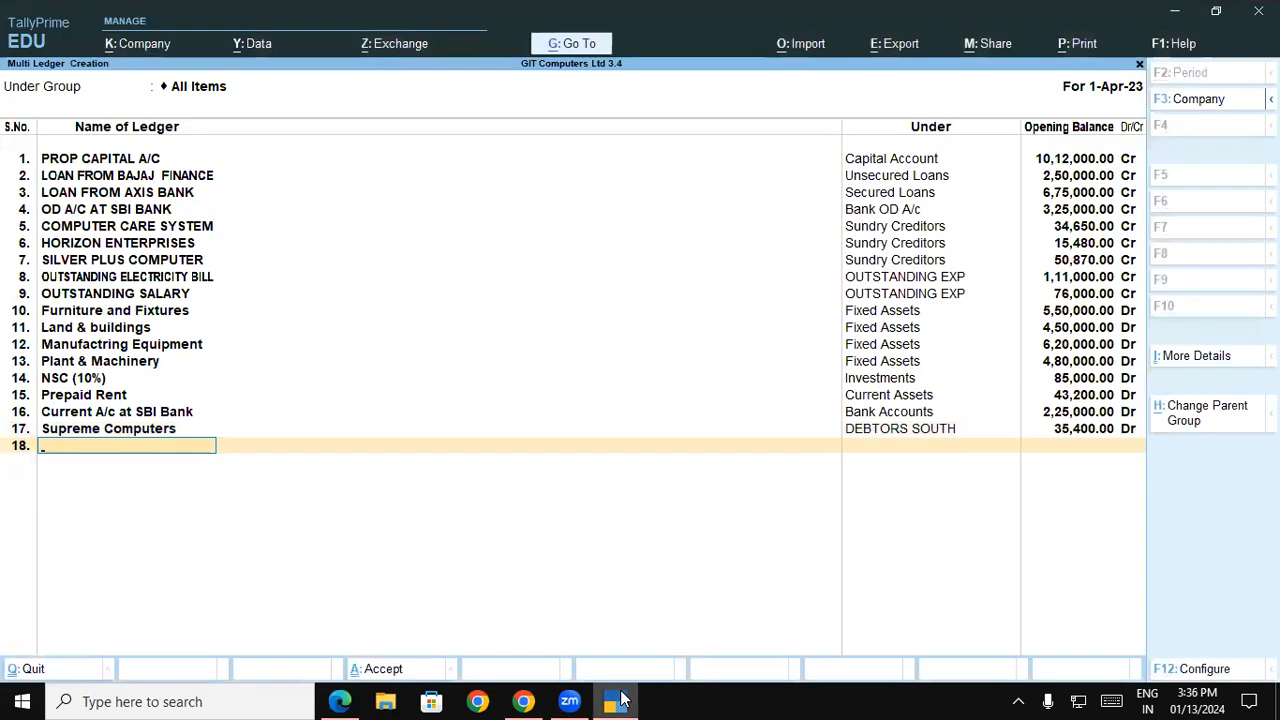
key("ctrl+v")
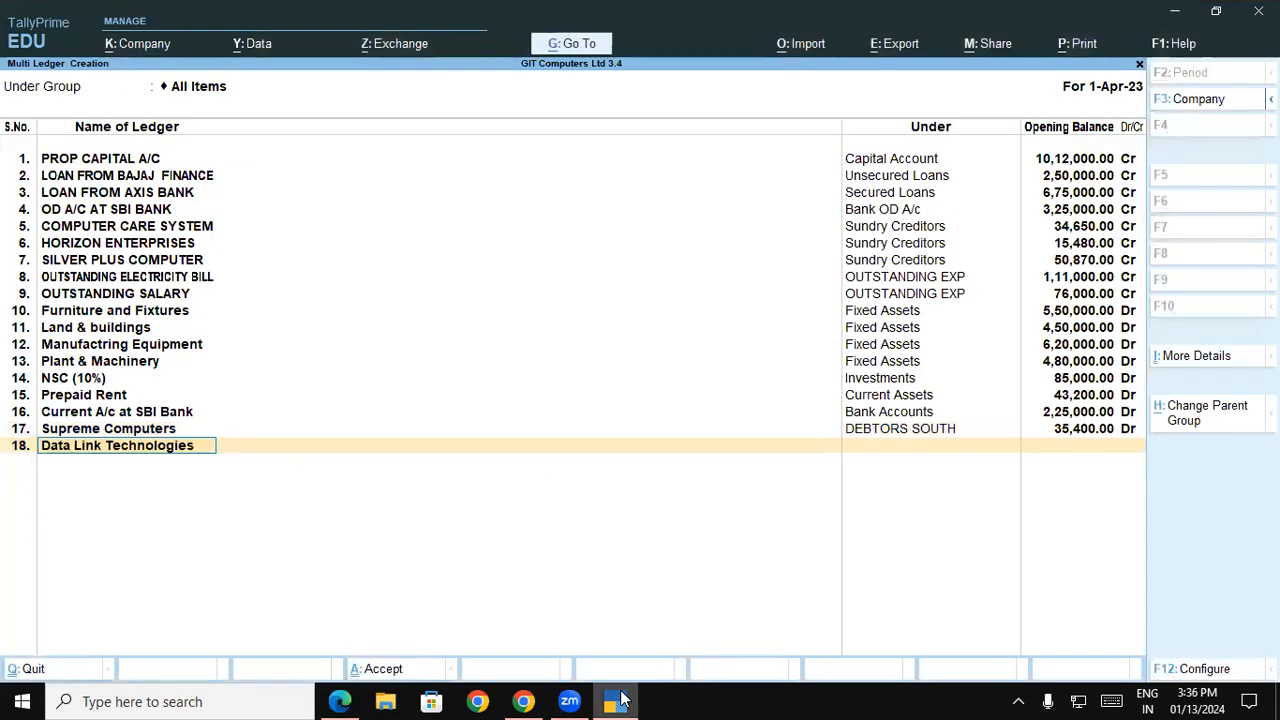
key("Return")
Create a new group named Debtors North under Sundry Debtors and assign it to the Data Link Technologies ledger
key("alt")
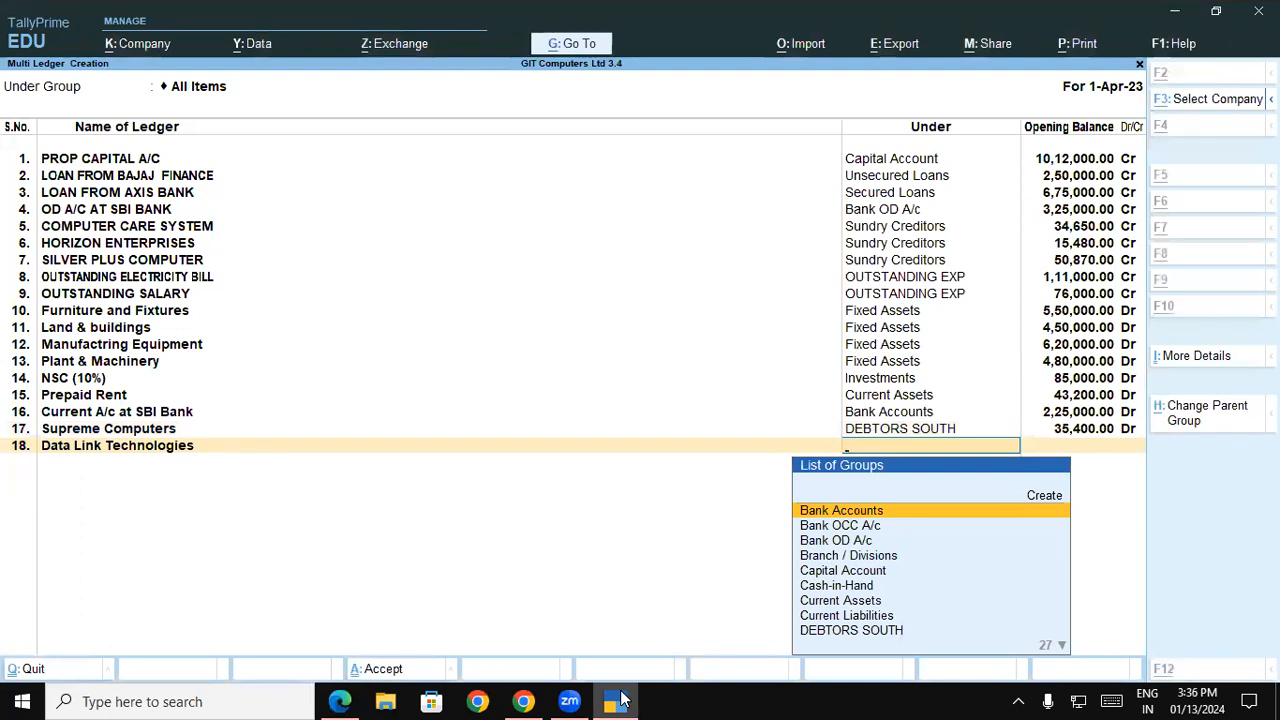
key("alt+Tab")
key("alt+Tab")
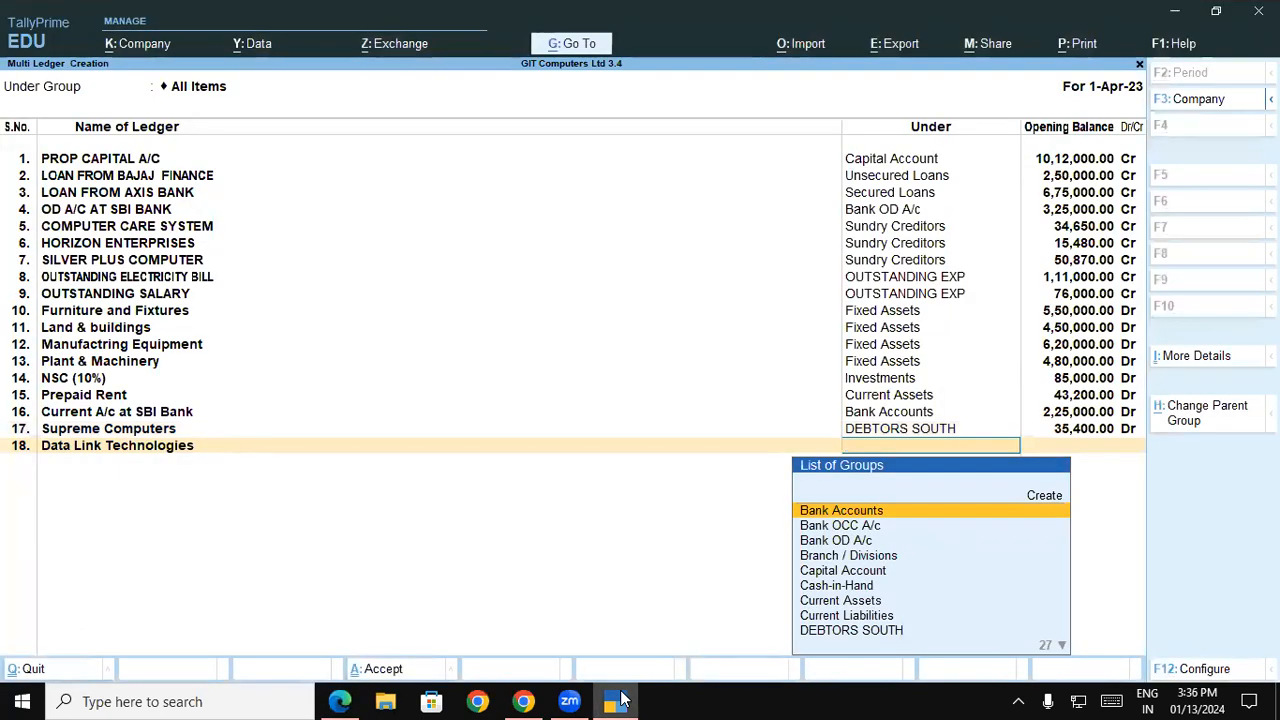
key("alt+c")
type("D")
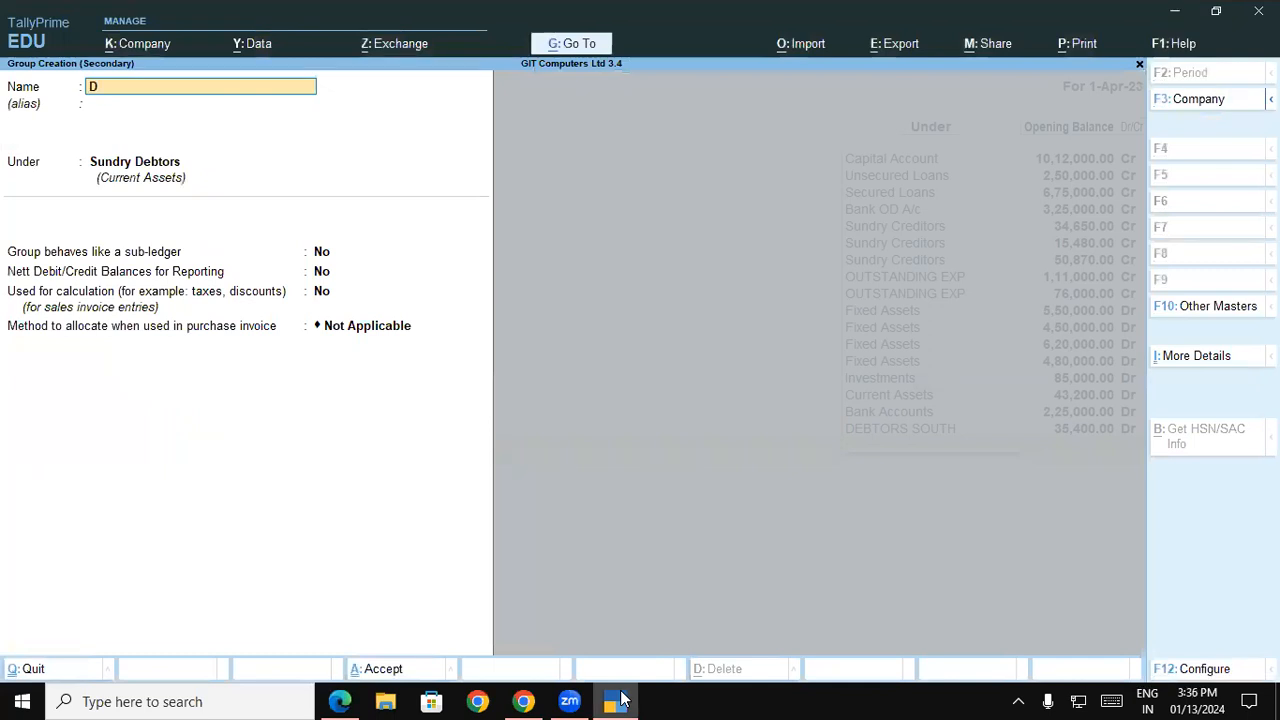
type("ebtors North")
key("Return")
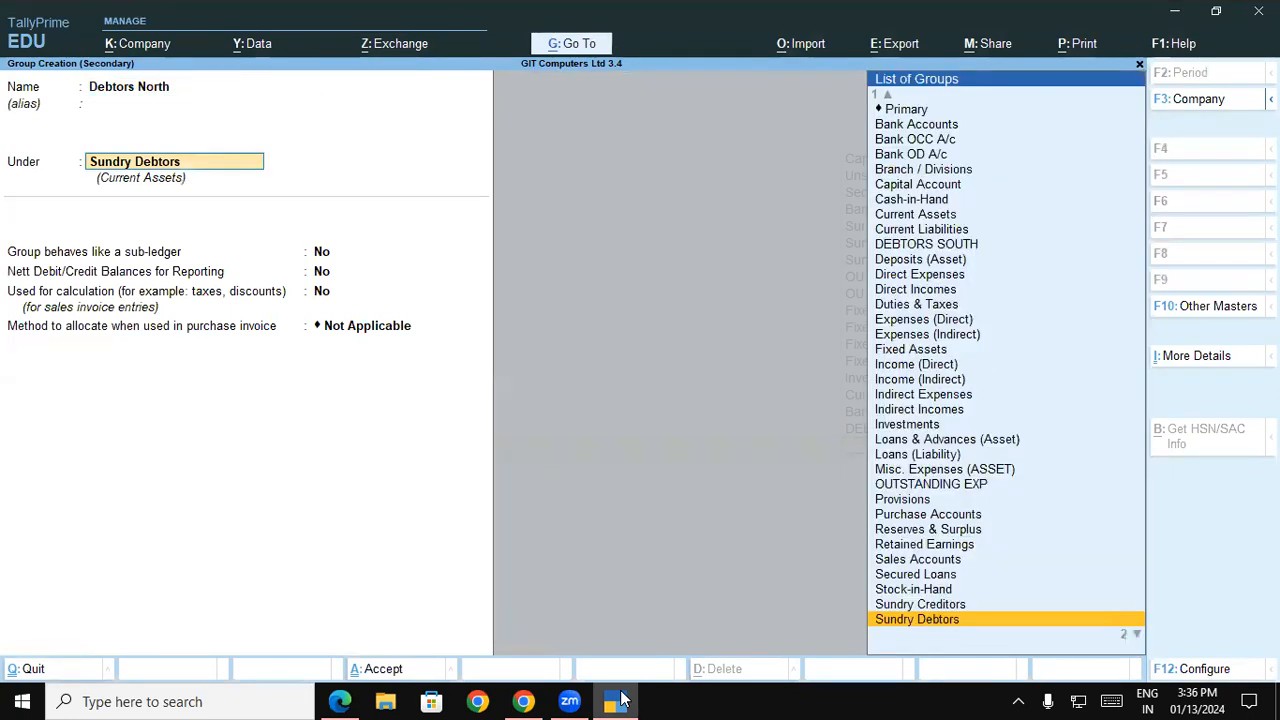
key("ctrl+a")
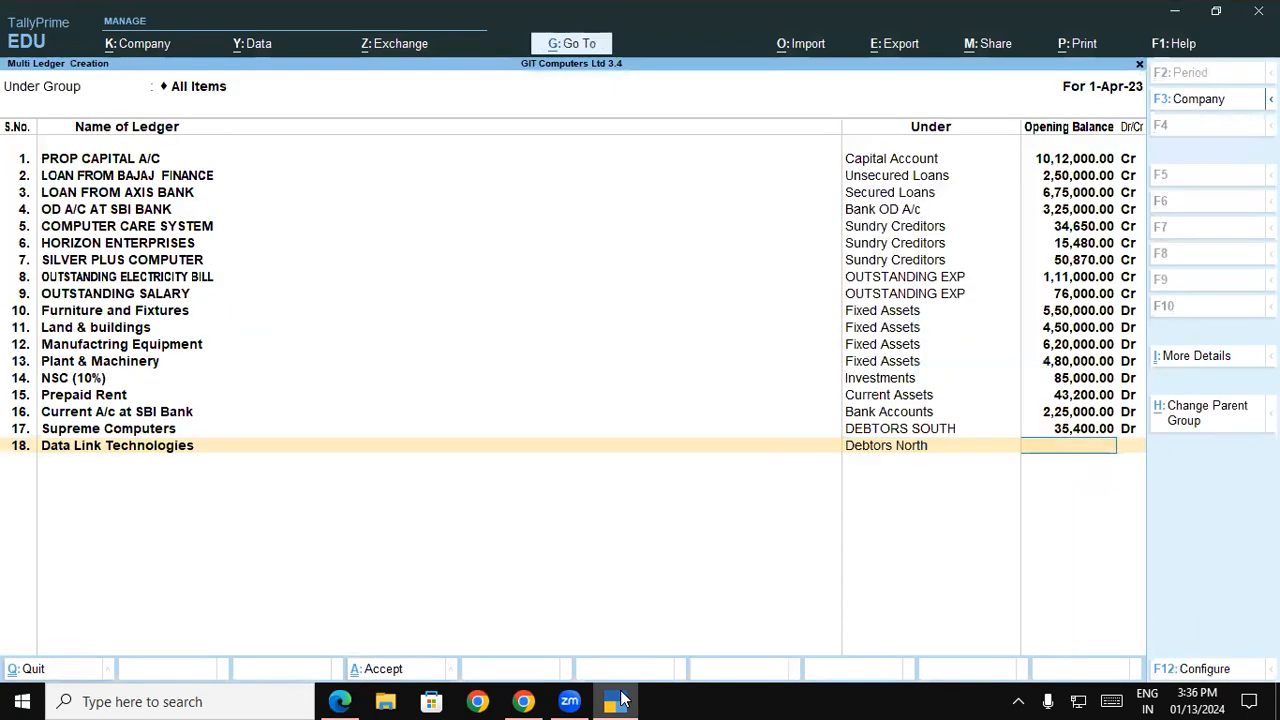
Set the Data Link Technologies opening balance from the balance sheet PDF to 54,400 Dr and complete the ledger row
left_click(618, 700)
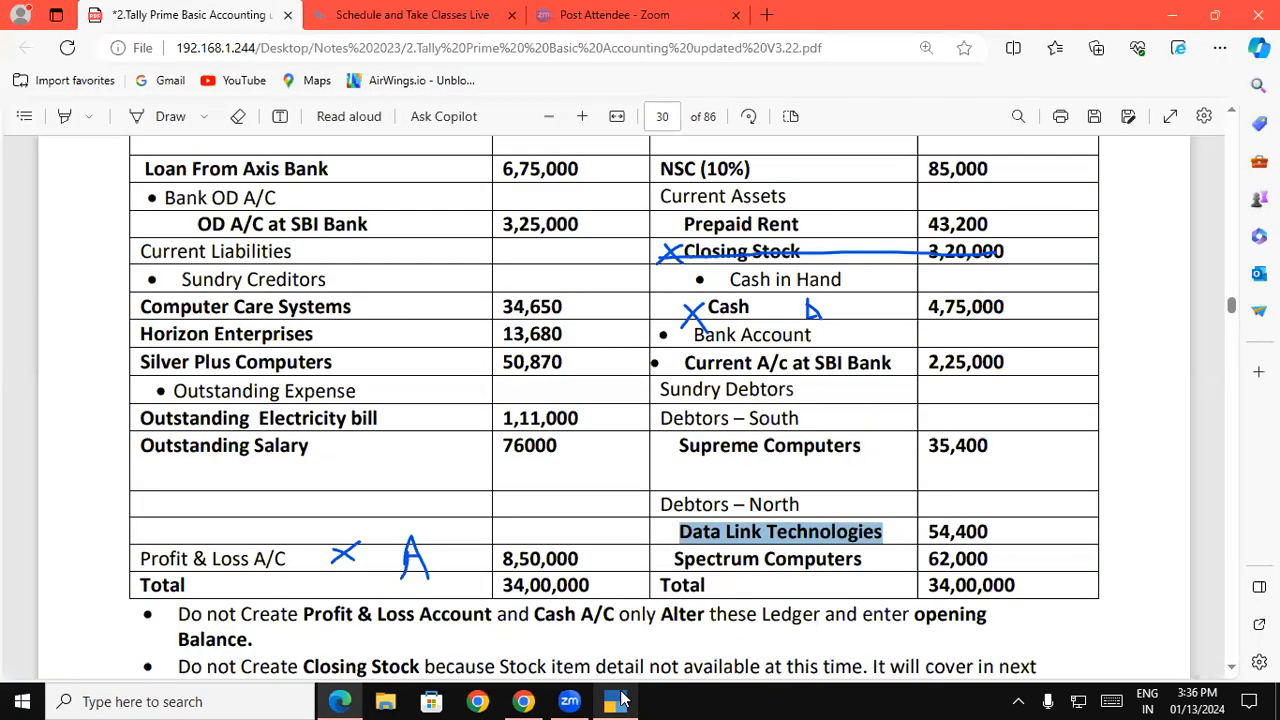
left_click(618, 700)
type("54400")
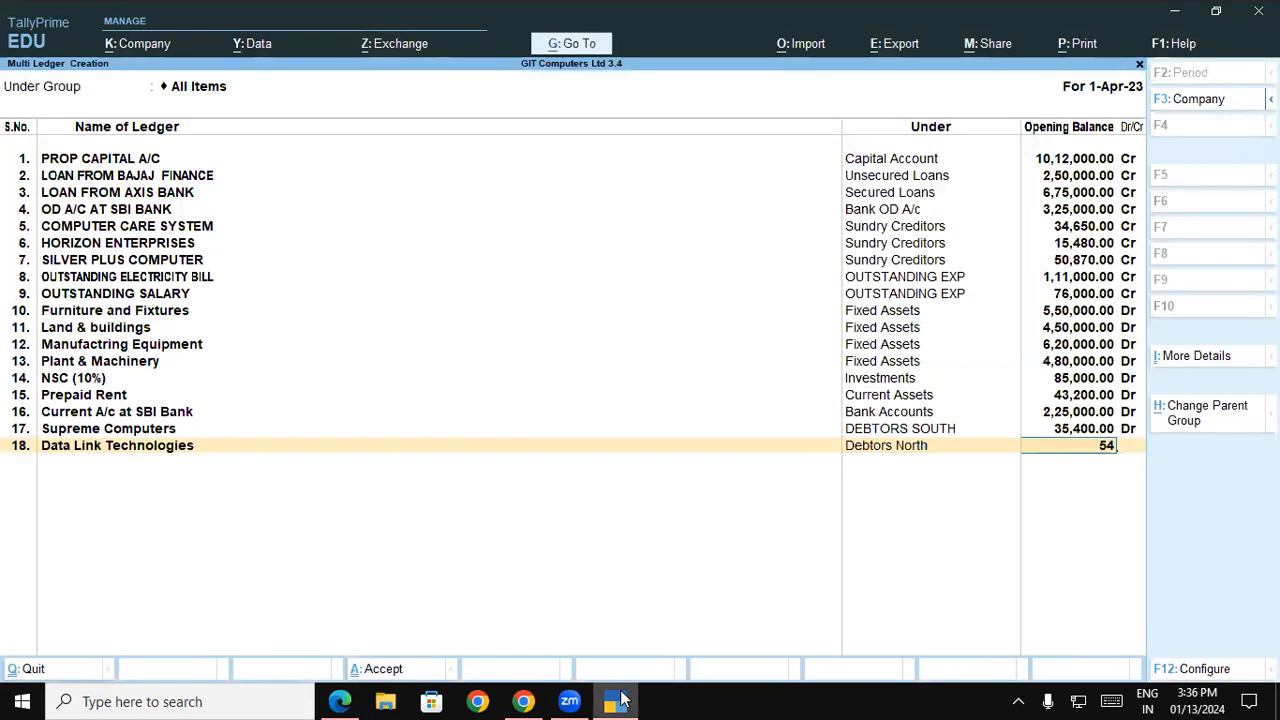
key("Return")
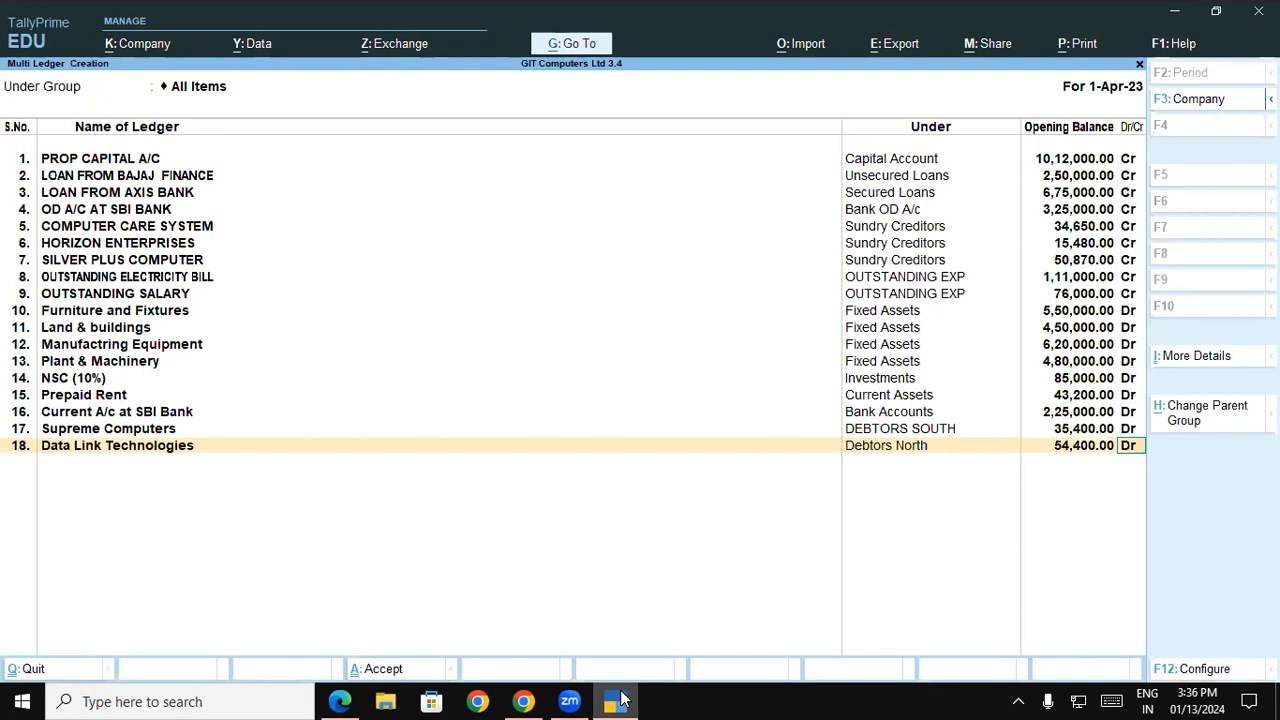
key("Return")
key("Return")
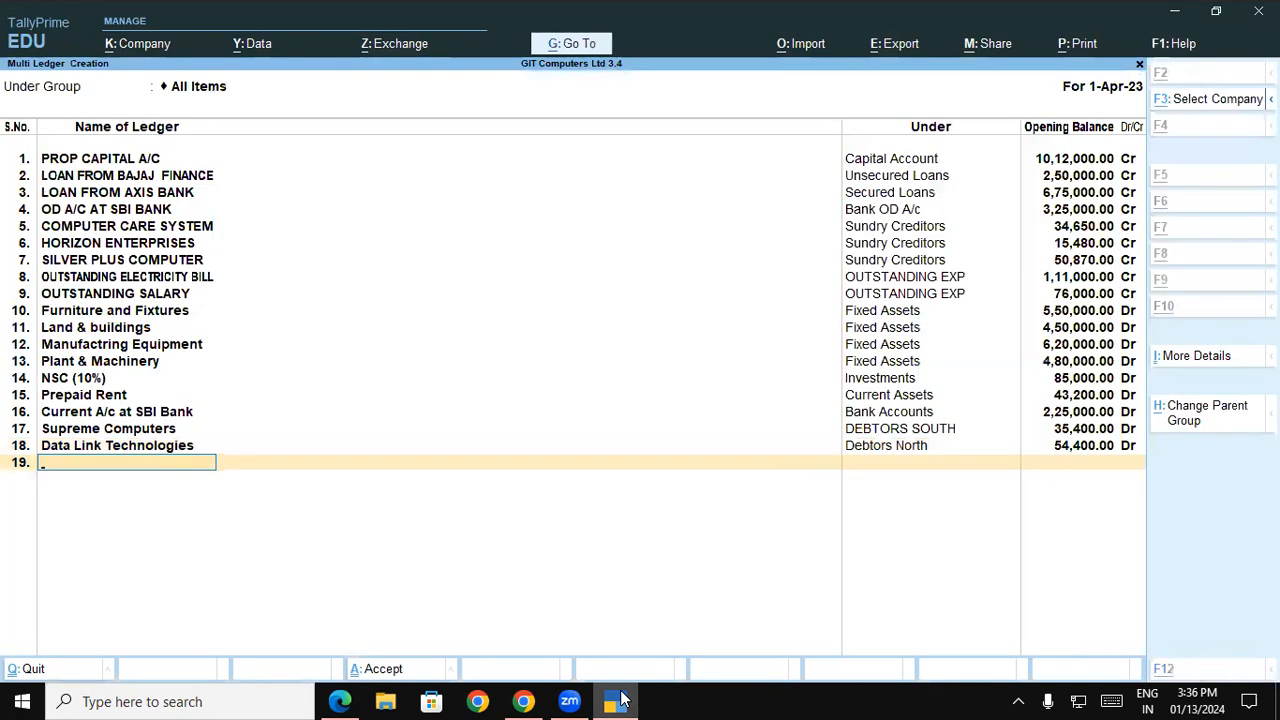
Close the empty Chrome window that shows only a new tab
left_click(618, 700)
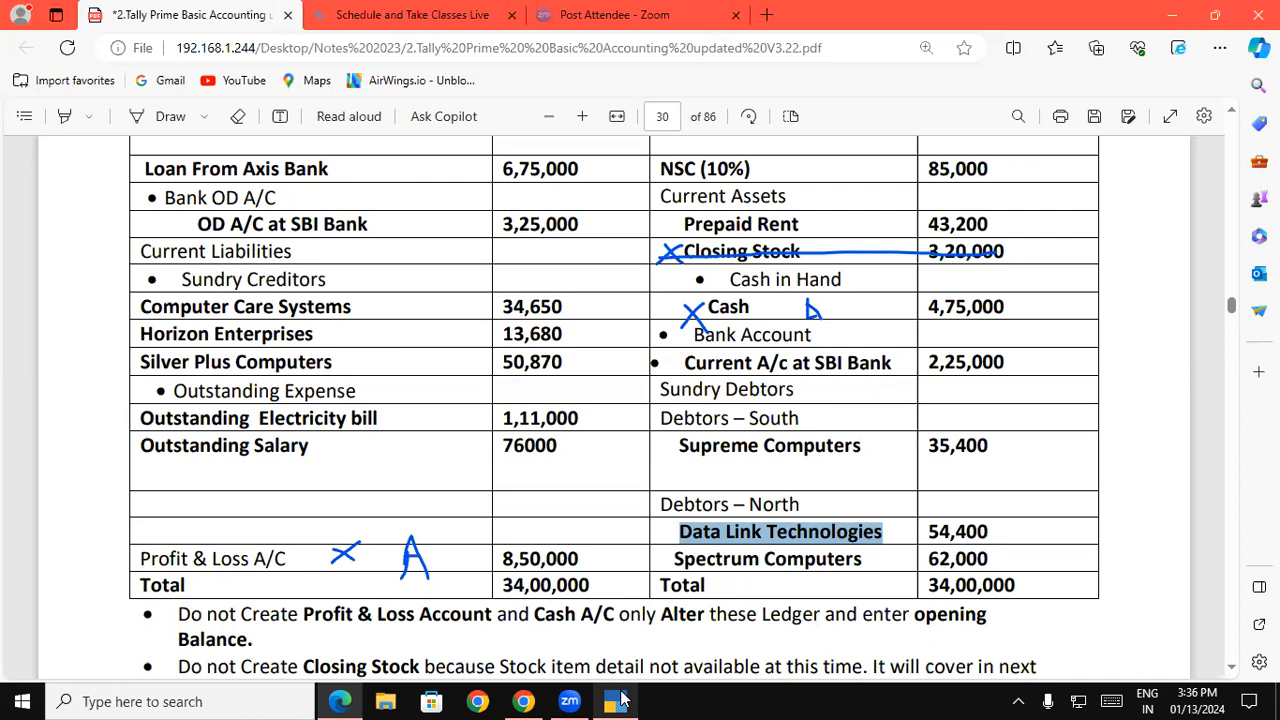
left_click(618, 699)
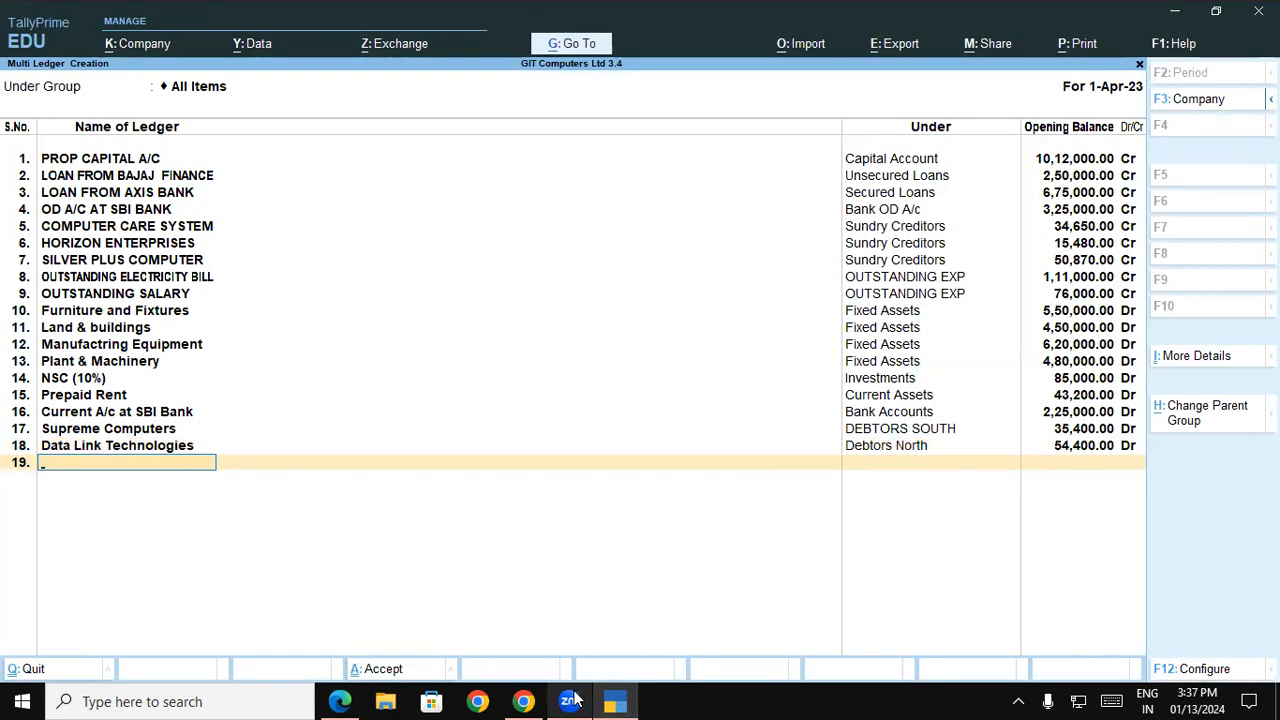
left_click(524, 700)
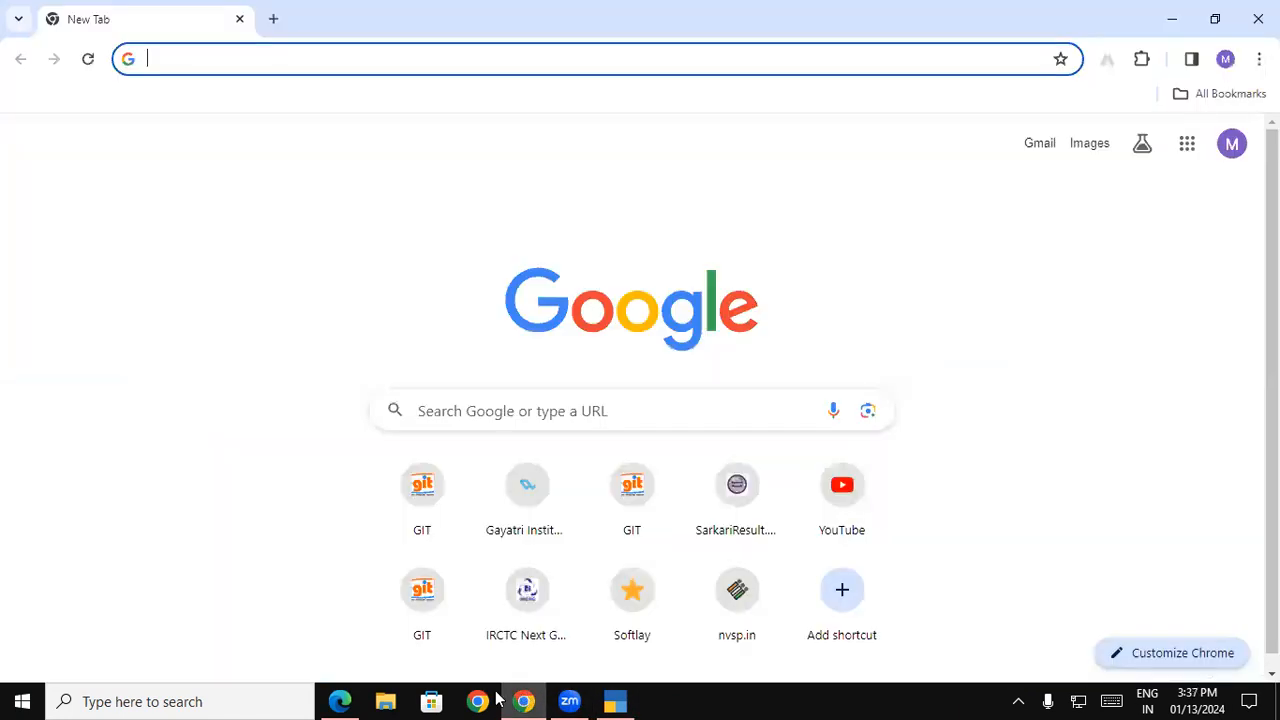
left_click(1258, 18)
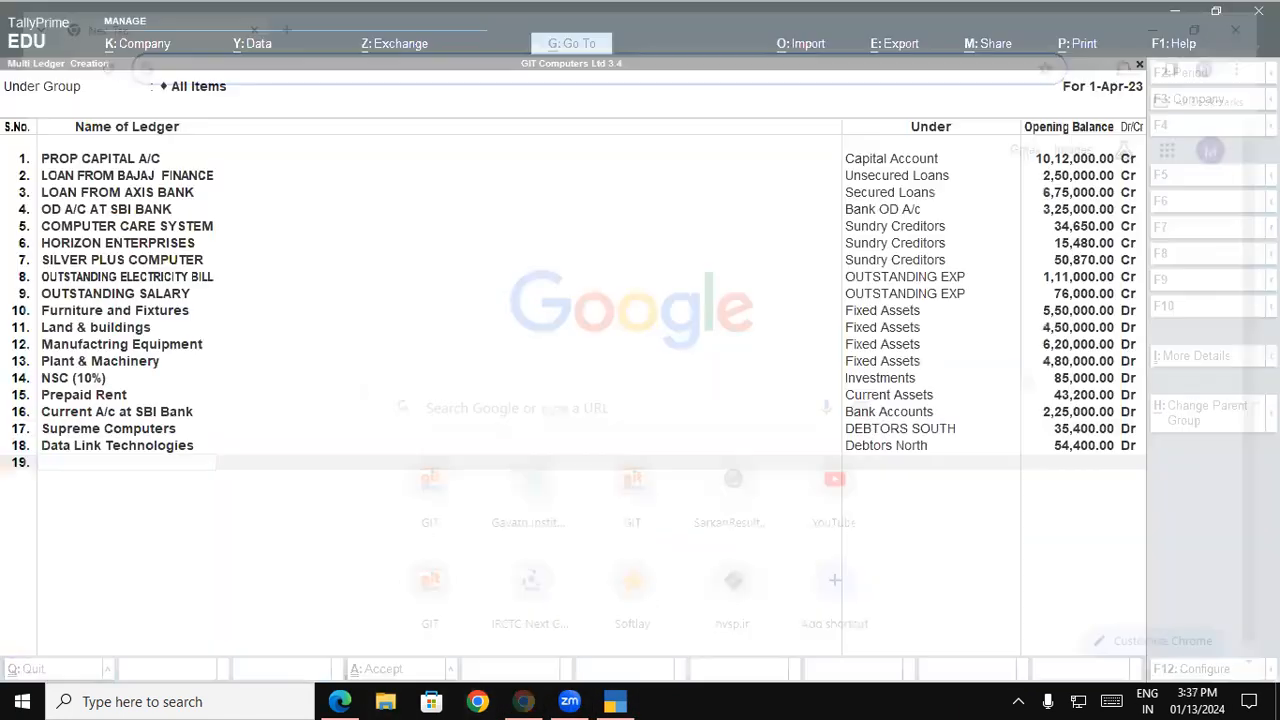
Copy the name Spectrum Computers from the balance sheet PDF into the nineteenth ledger's name
left_click(340, 701)
left_click_drag(675, 558, 870, 565)
key("ctrl+c")
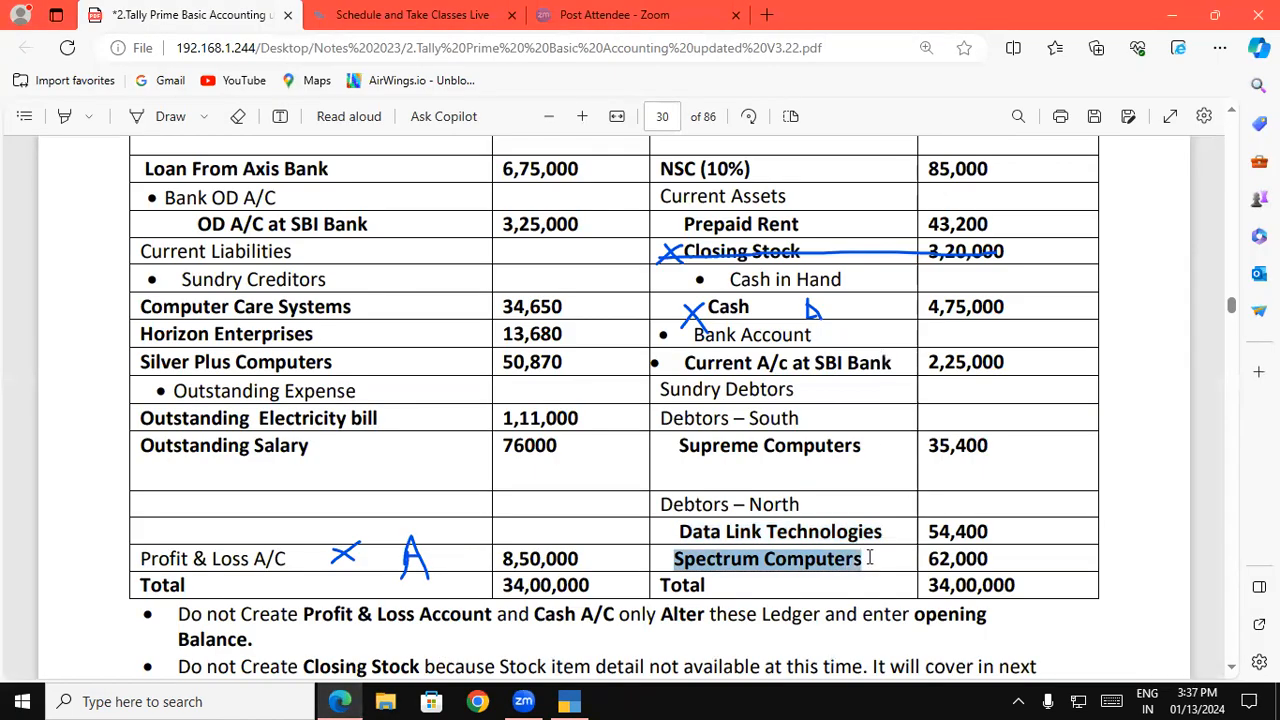
left_click(583, 699)
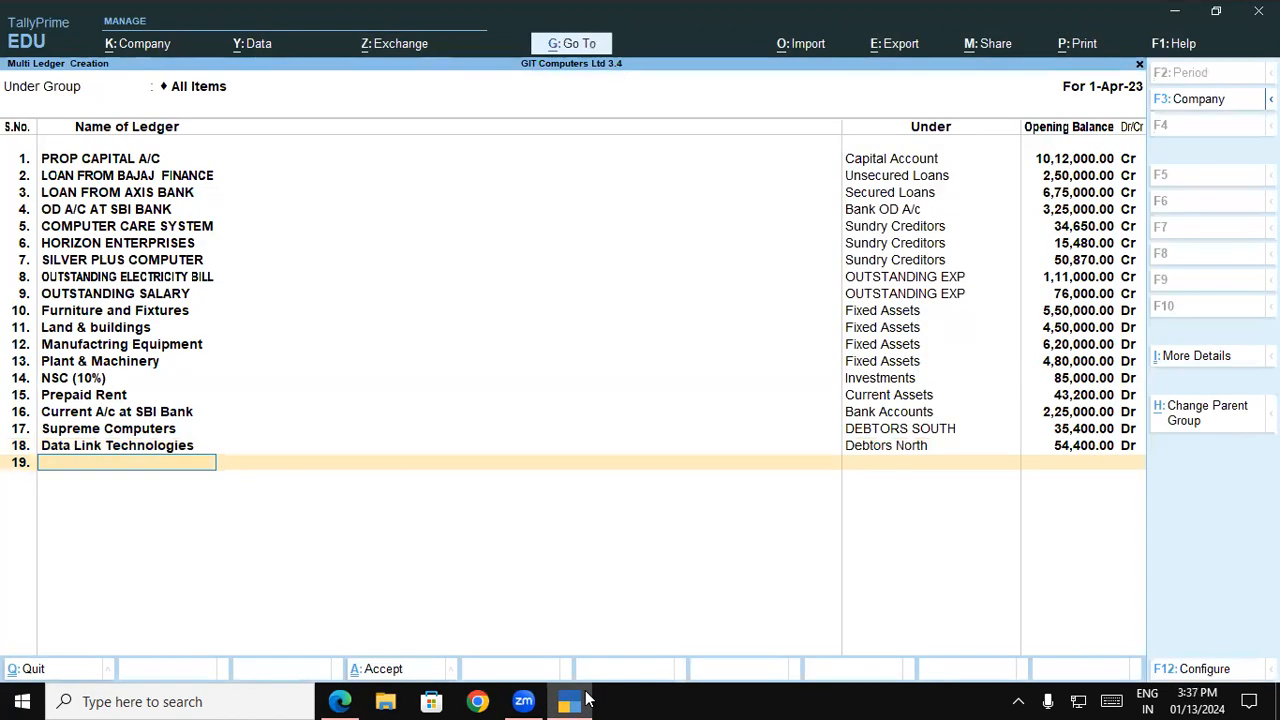
key("ctrl+v")
key("Return")
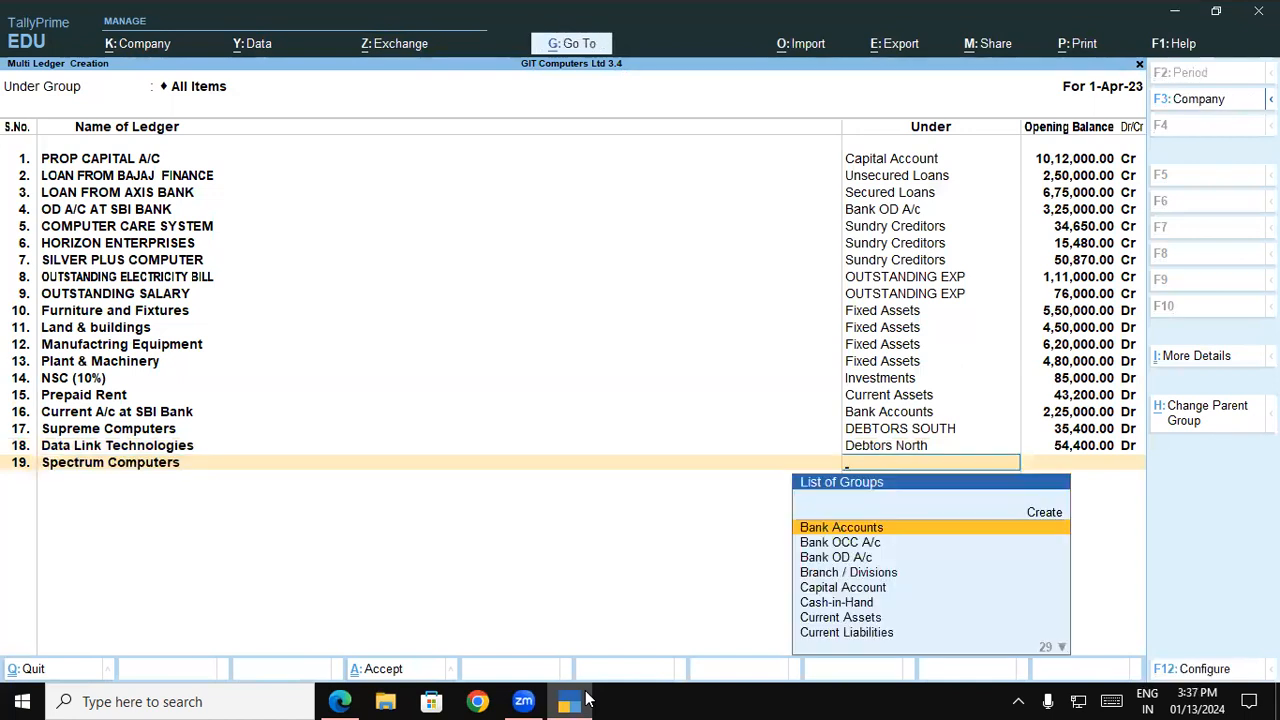
Assign the Spectrum Computers ledger to the Debtors North group
type("D")
key("Down")
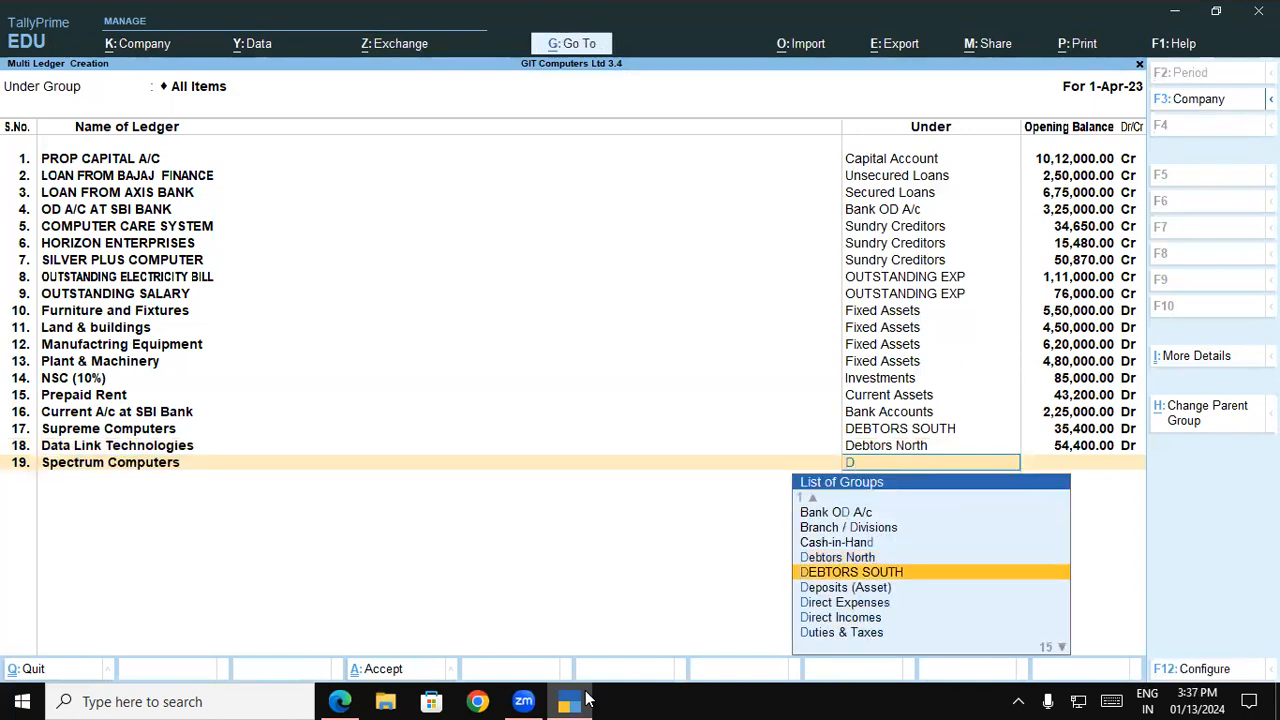
key("Up")
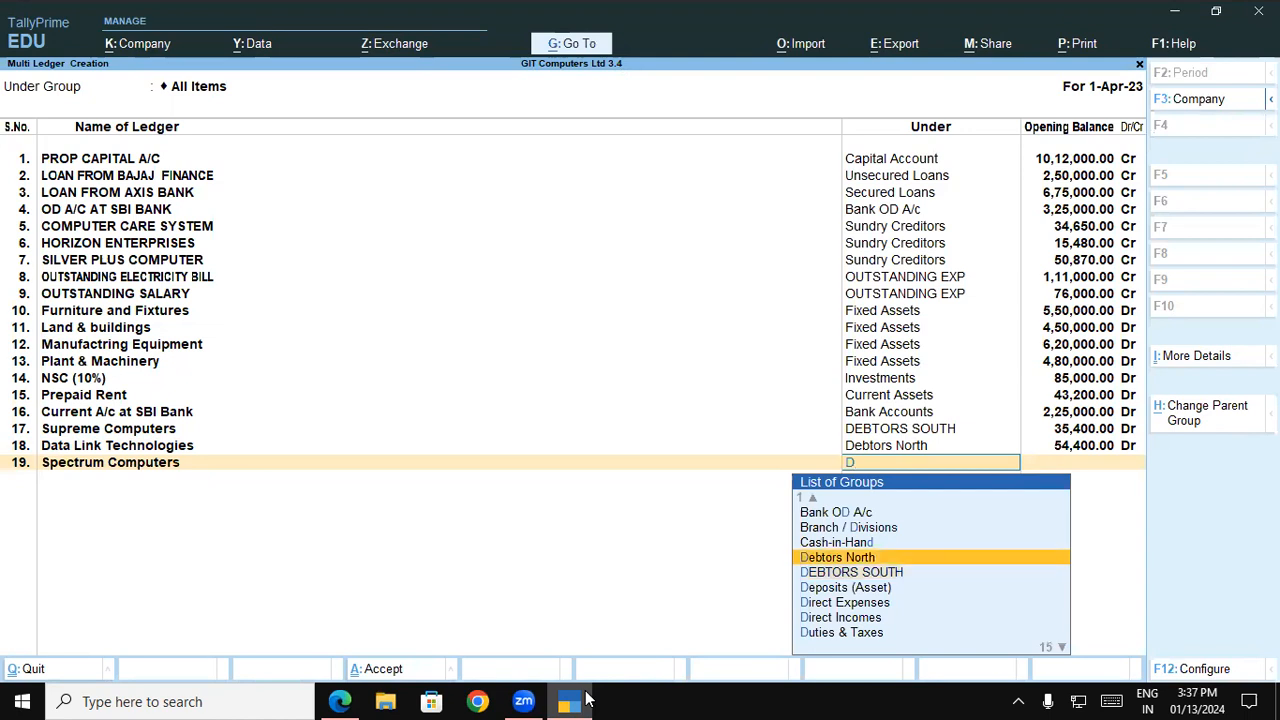
key("Return")
Set the Spectrum Computers opening balance from the balance sheet PDF to 62,000 Dr on account and save all the ledgers
key("alt+Tab")
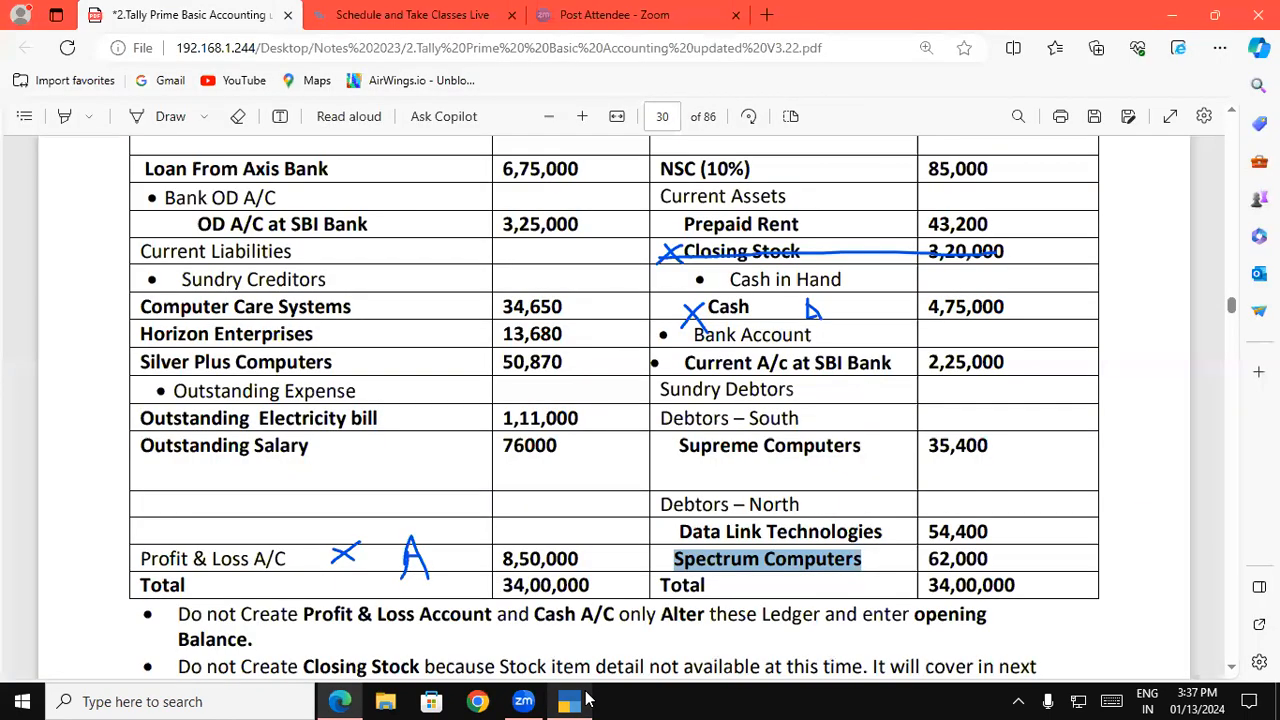
key("alt+Tab")
type("620000")
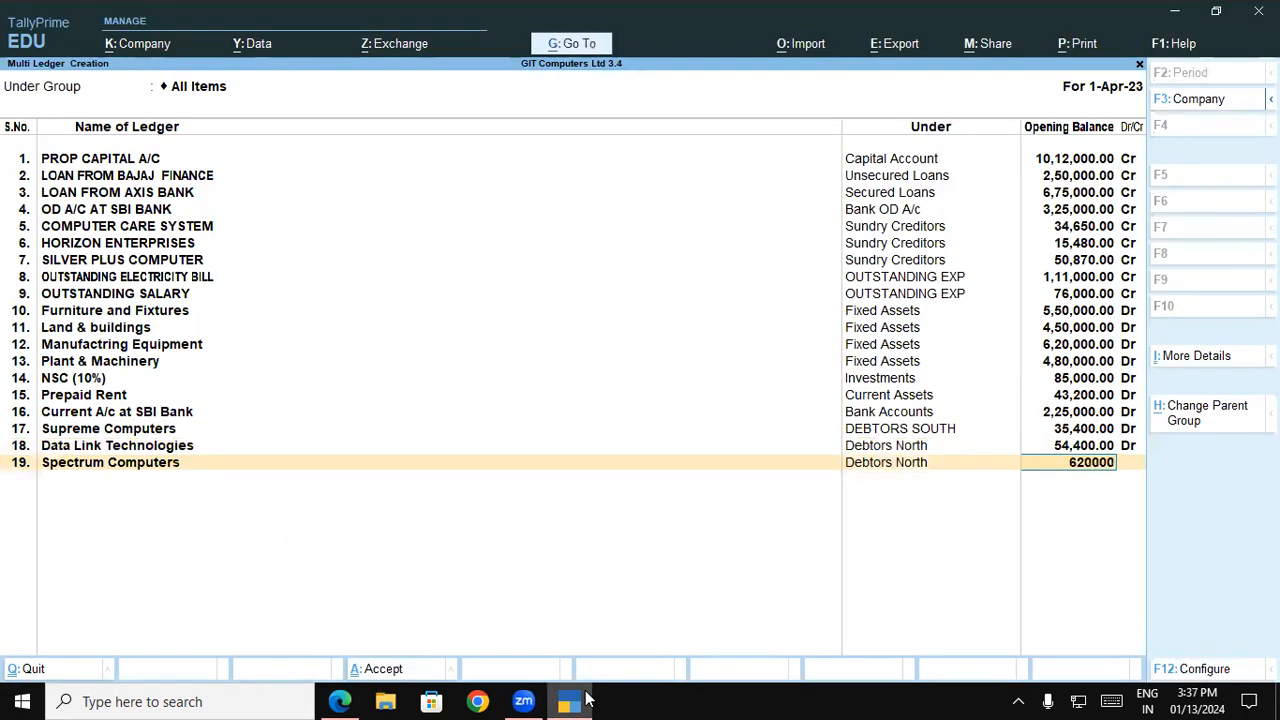
key("BackSpace")
key("Return")
key("d")
key("Return")
key("Return")
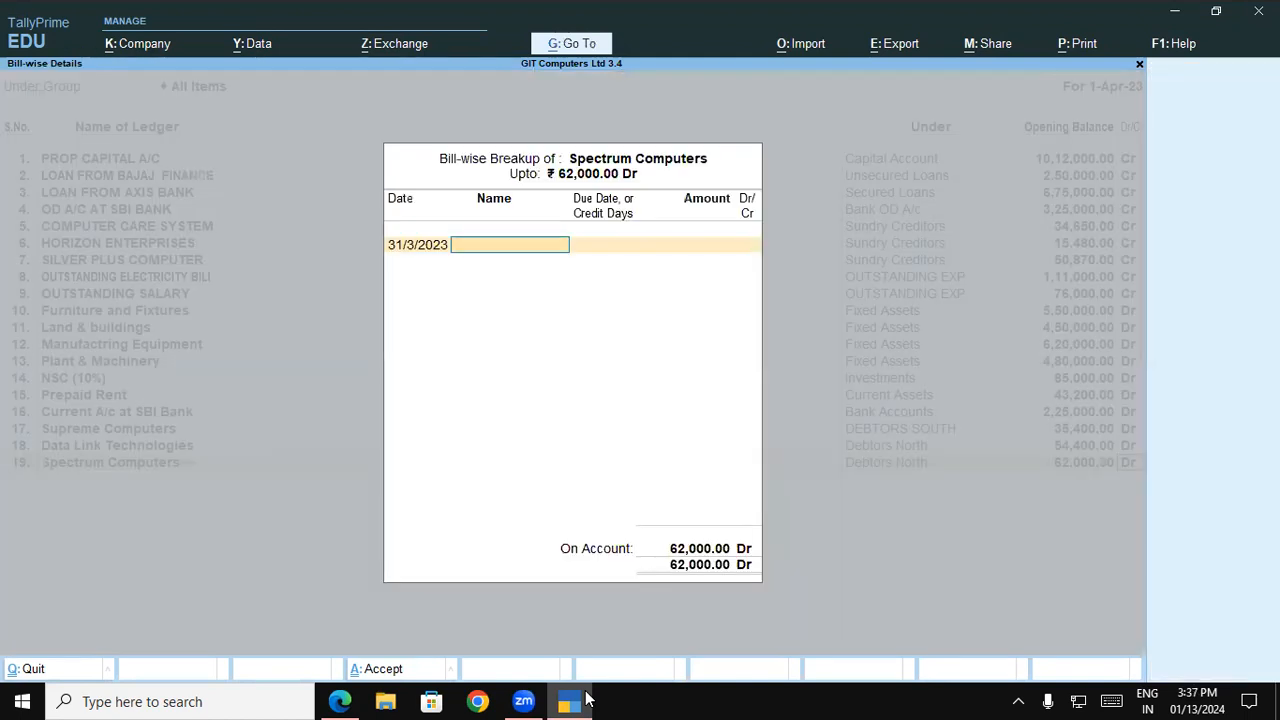
key("Return")
key("Return")
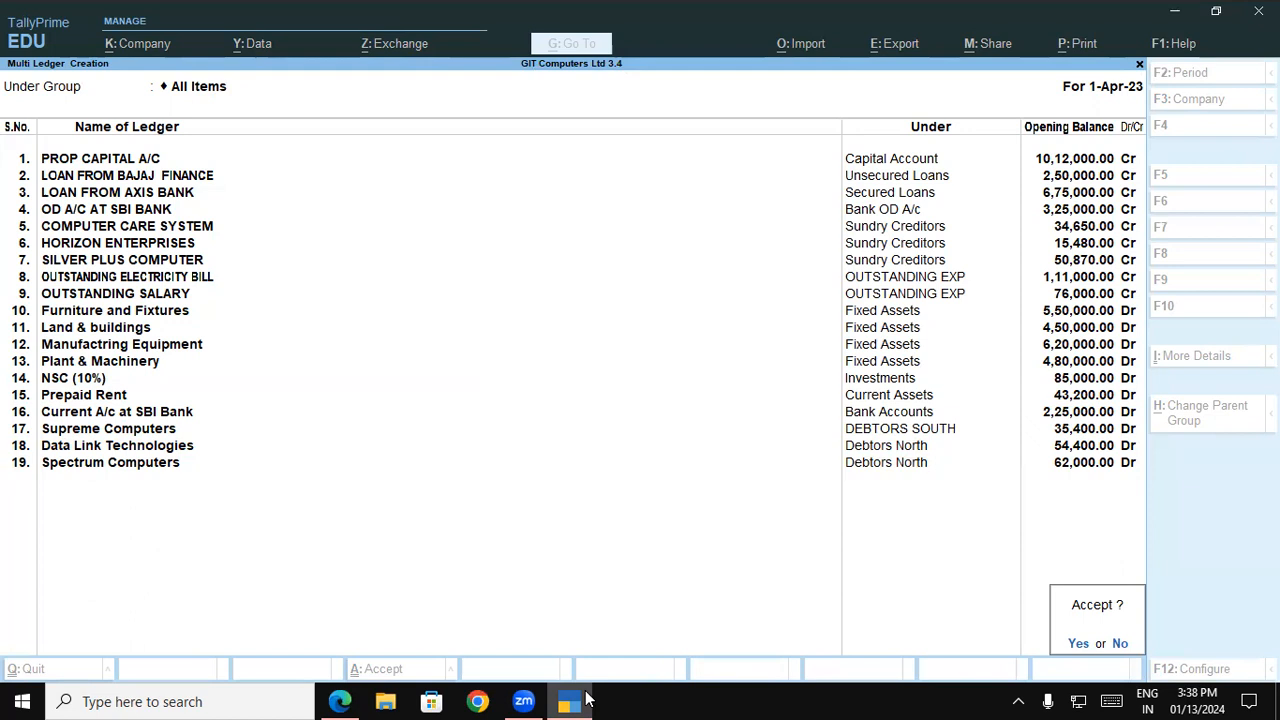
left_click(1079, 644)
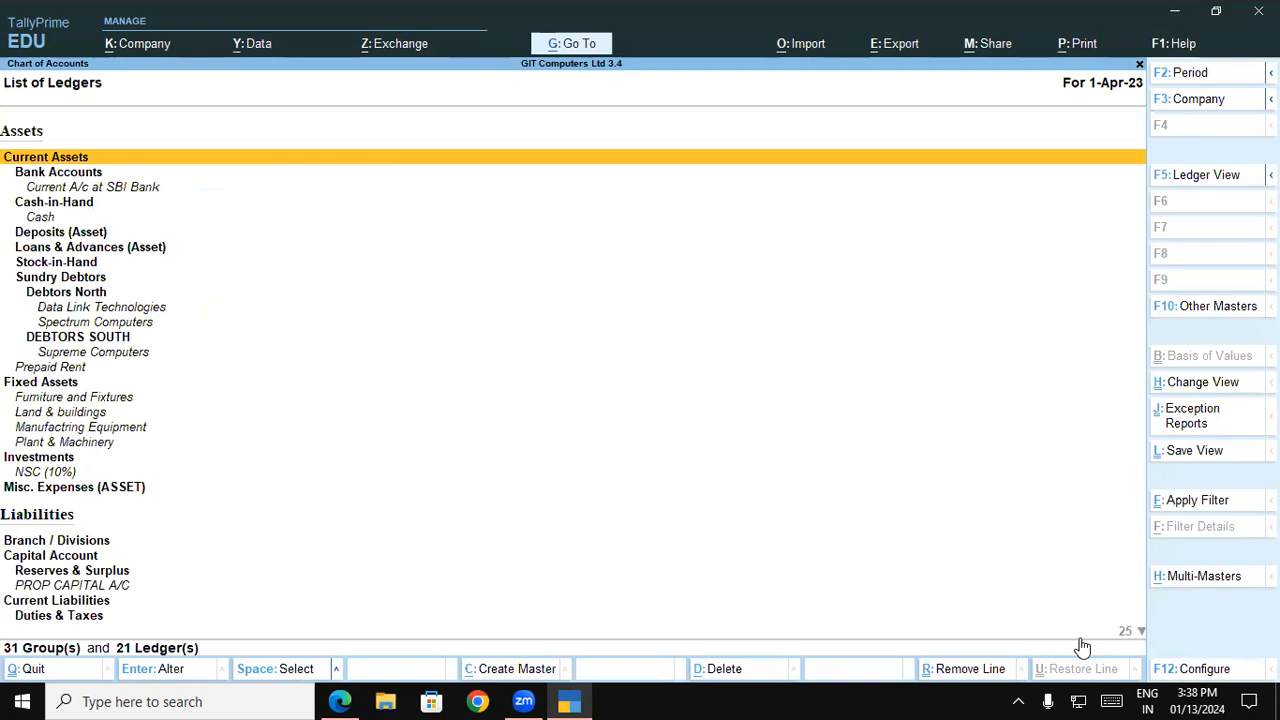
Open the existing Cash ledger under Cash-in-Hand for alteration from the list of ledgers
key("Down")
key("Down")
key("Down")
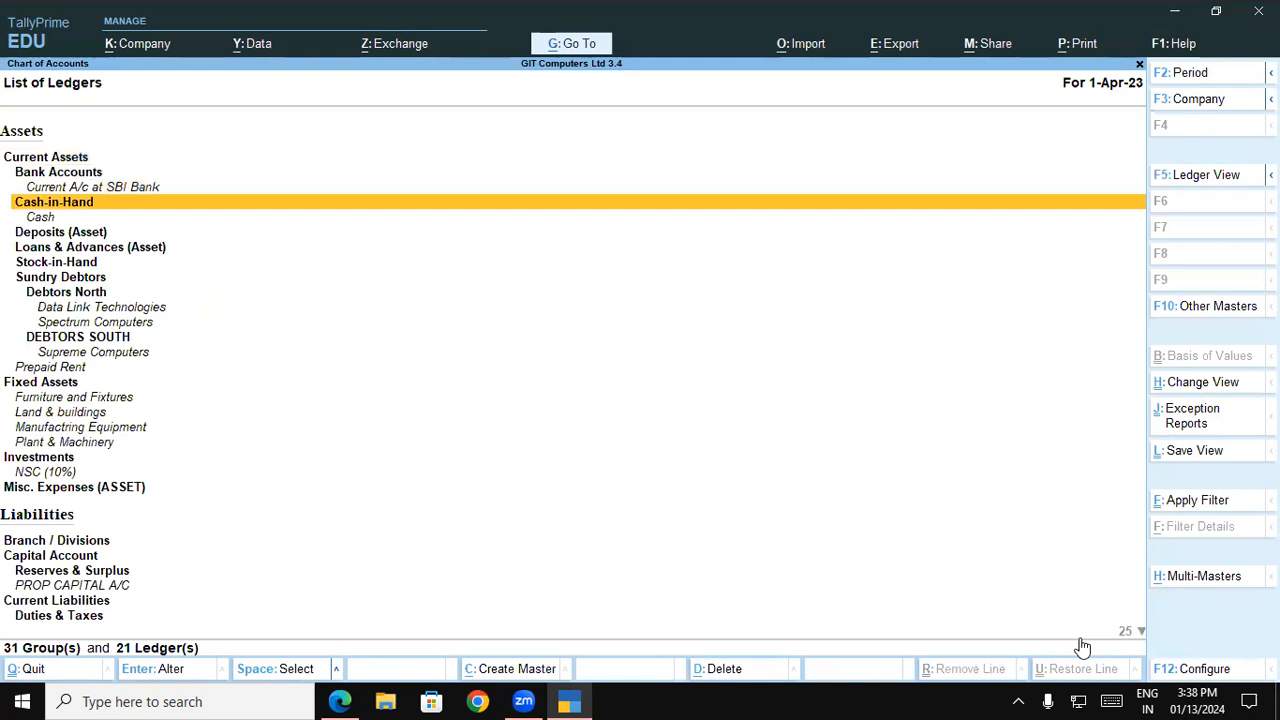
key("Down")
key("Return")
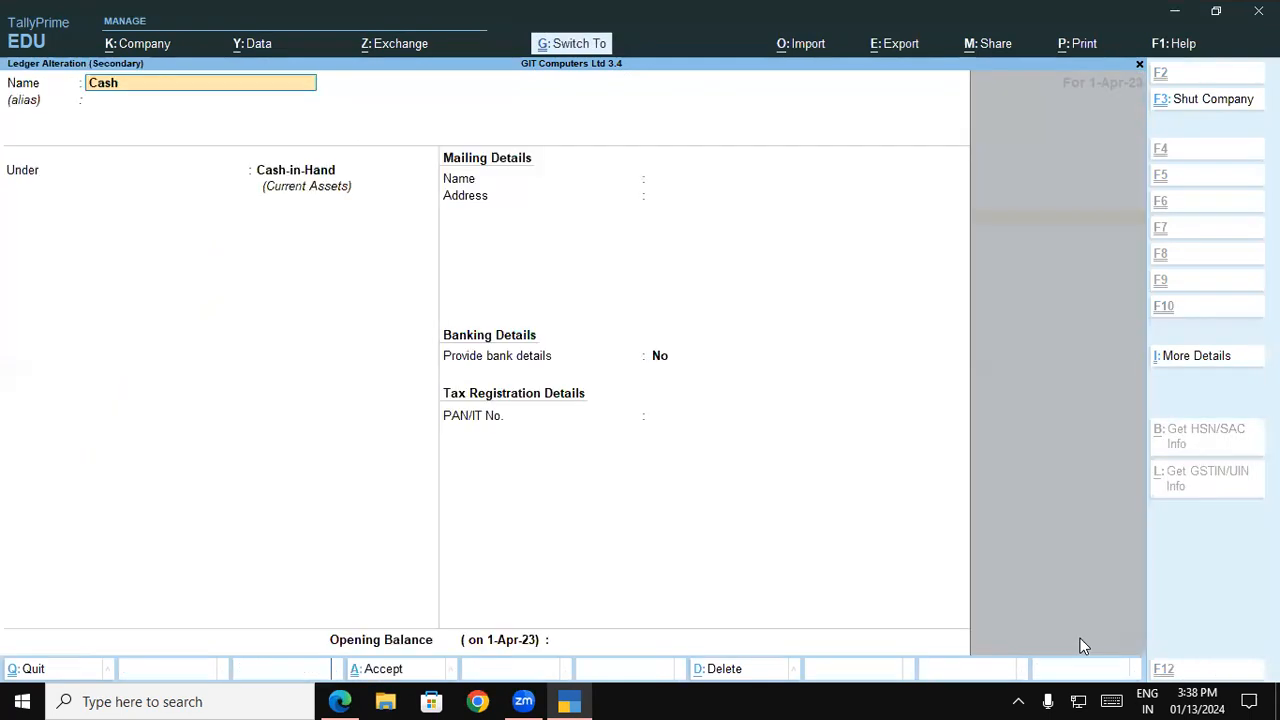
Set the Cash ledger's opening balance from the balance sheet PDF to 4,75,000 Dr and save the ledger
key("Return")
key("Return")
key("Return")
key("Return")
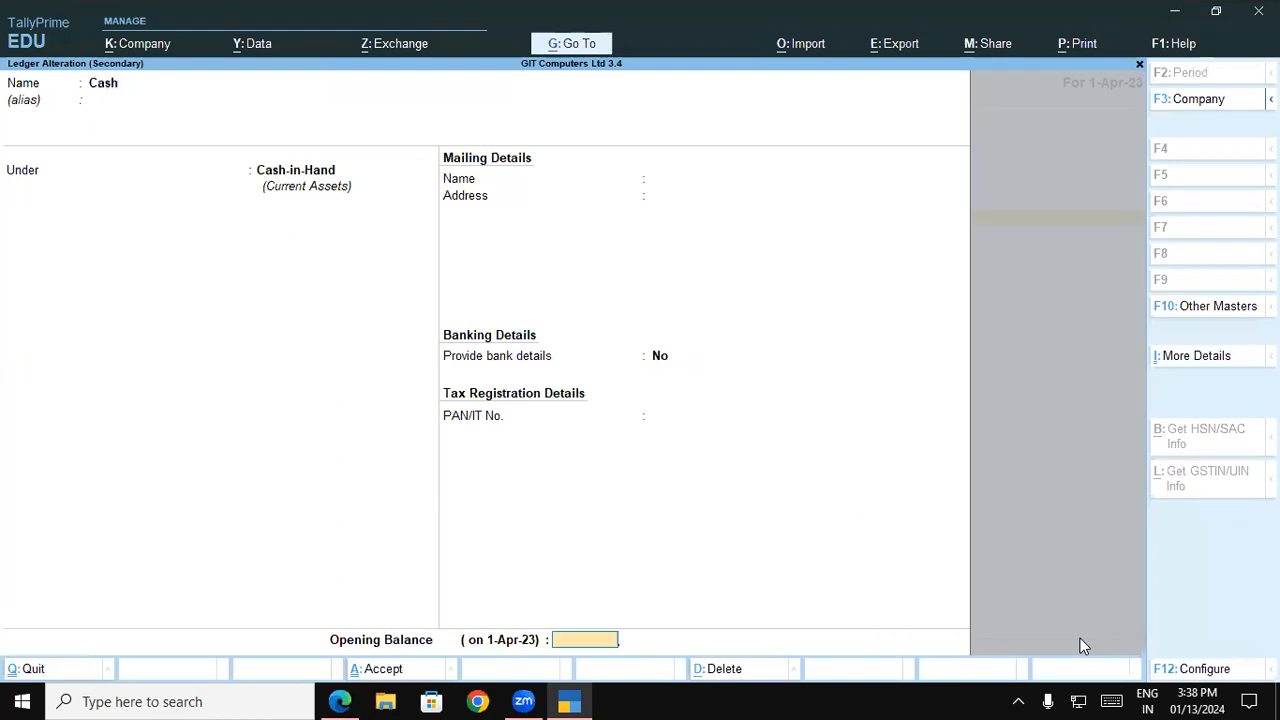
key("alt+Tab")
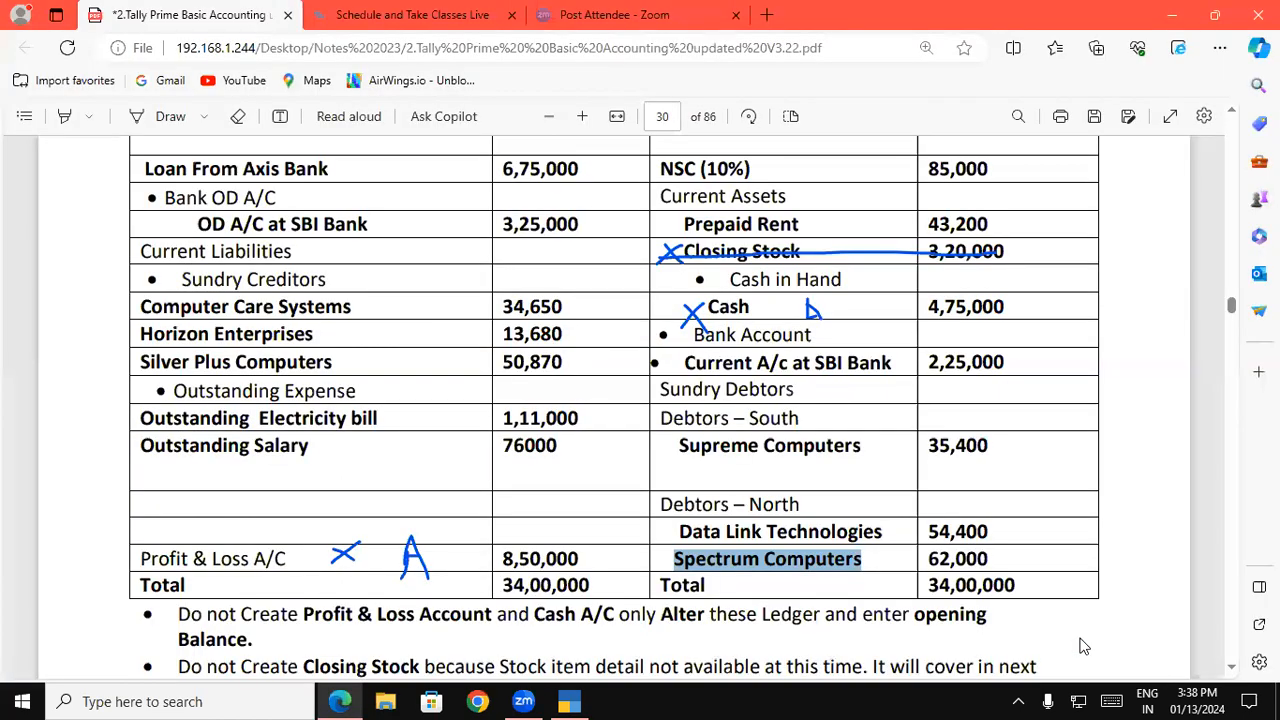
key("alt+Tab")
type("4")
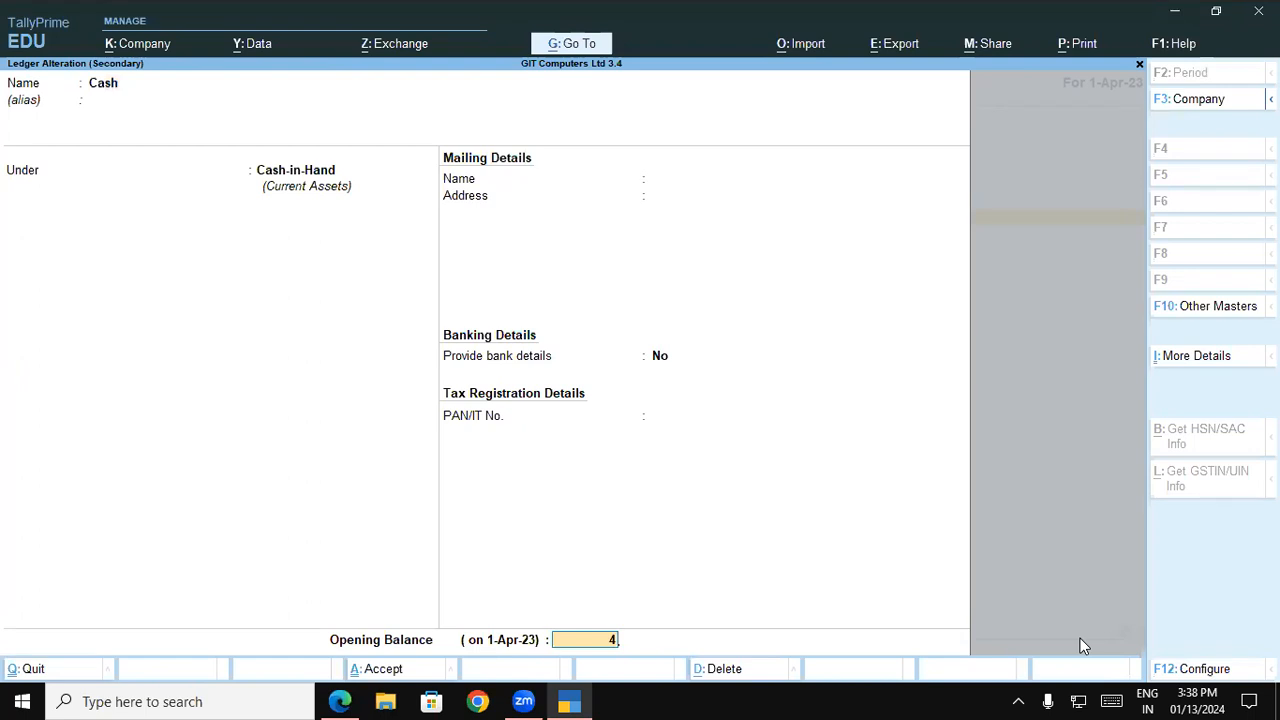
type(",75,000")
key("Return")
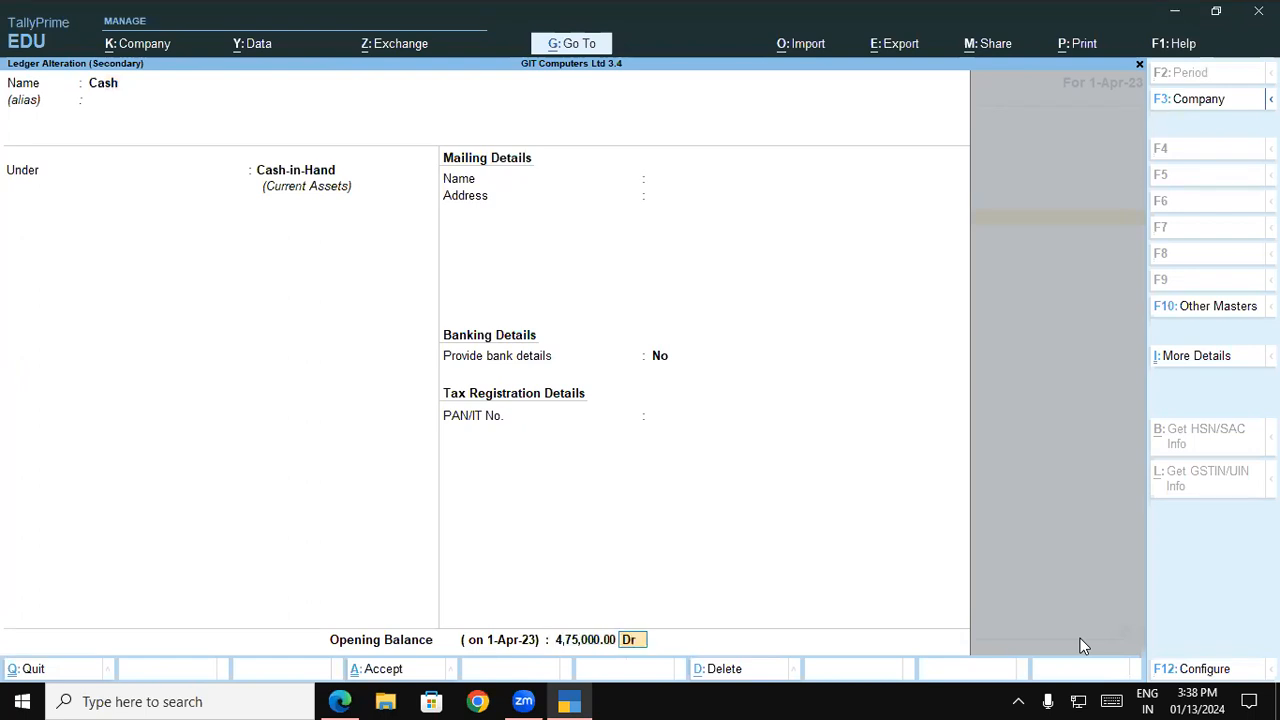
key("Return")
key("Return")
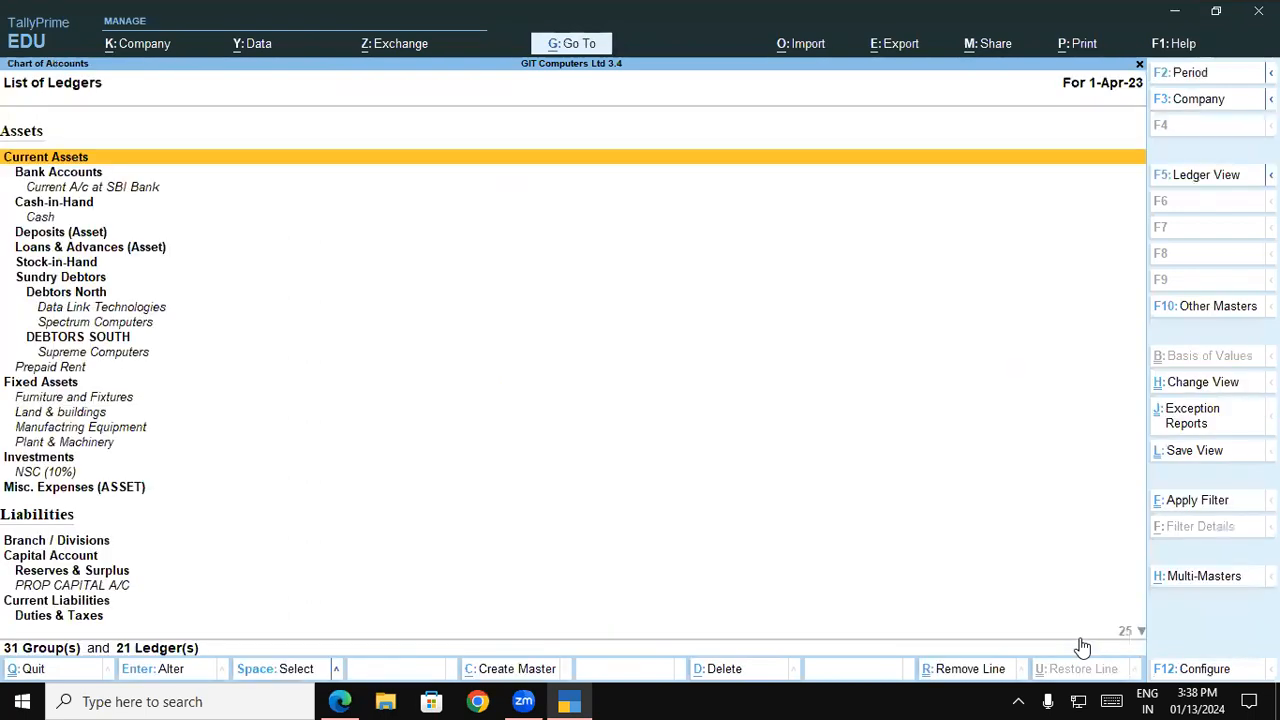
Look through the list of ledgers under assets, liabilities, expenses and income in the chart of accounts
key("Down")
key("Down")
key("Down")
key("Down")
key("Down")
key("Down")
key("Down")
key("Down")
key("Down")
key("Down")
key("Down")
key("Down")
key("Down")
key("Down")
key("Down")
key("Down")
key("Down")
key("Down")
key("Down")
key("Down")
key("Down")
key("Down")
key("Down")
key("Down")
key("Down")
key("Down")
key("Down")
key("Down")
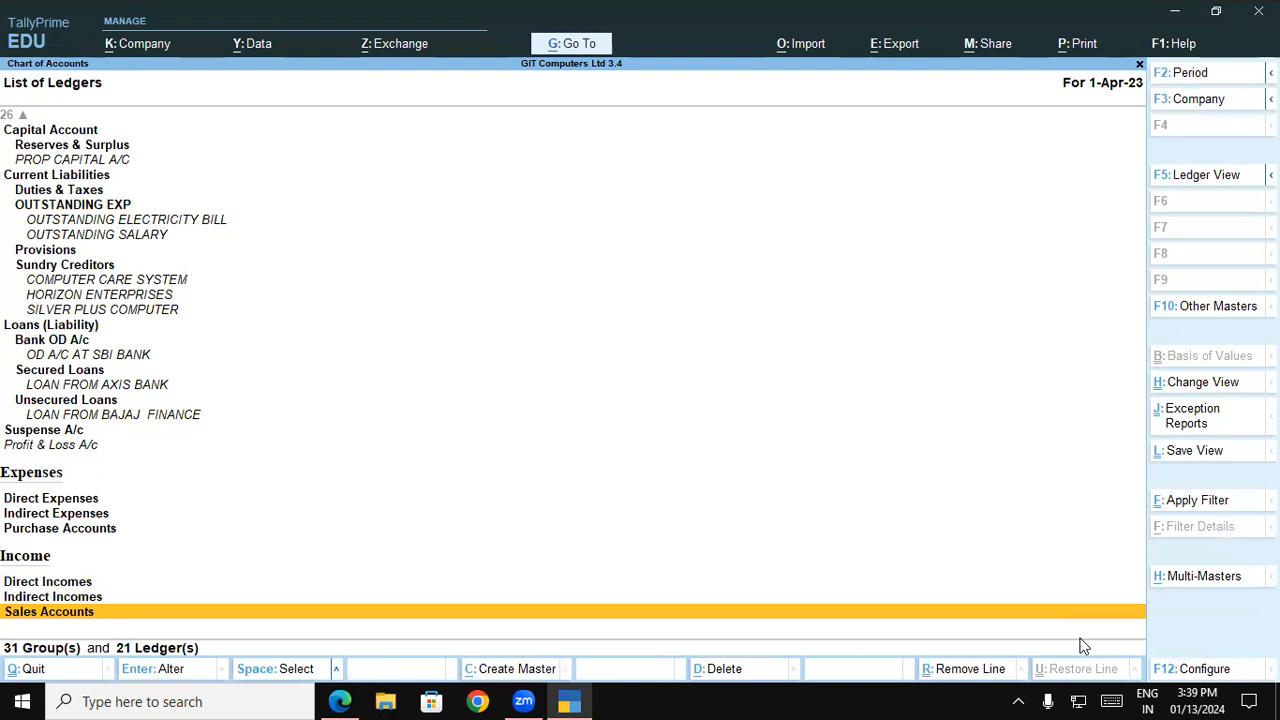
key("Up")
key("Up")
key("Up")
key("Up")
key("Up")
key("Up")
key("Up")
key("Up")
key("Up")
key("Up")
key("Up")
key("Up")
key("Up")
key("Up")
key("Up")
key("Up")
key("Up")
key("Up")
key("Up")
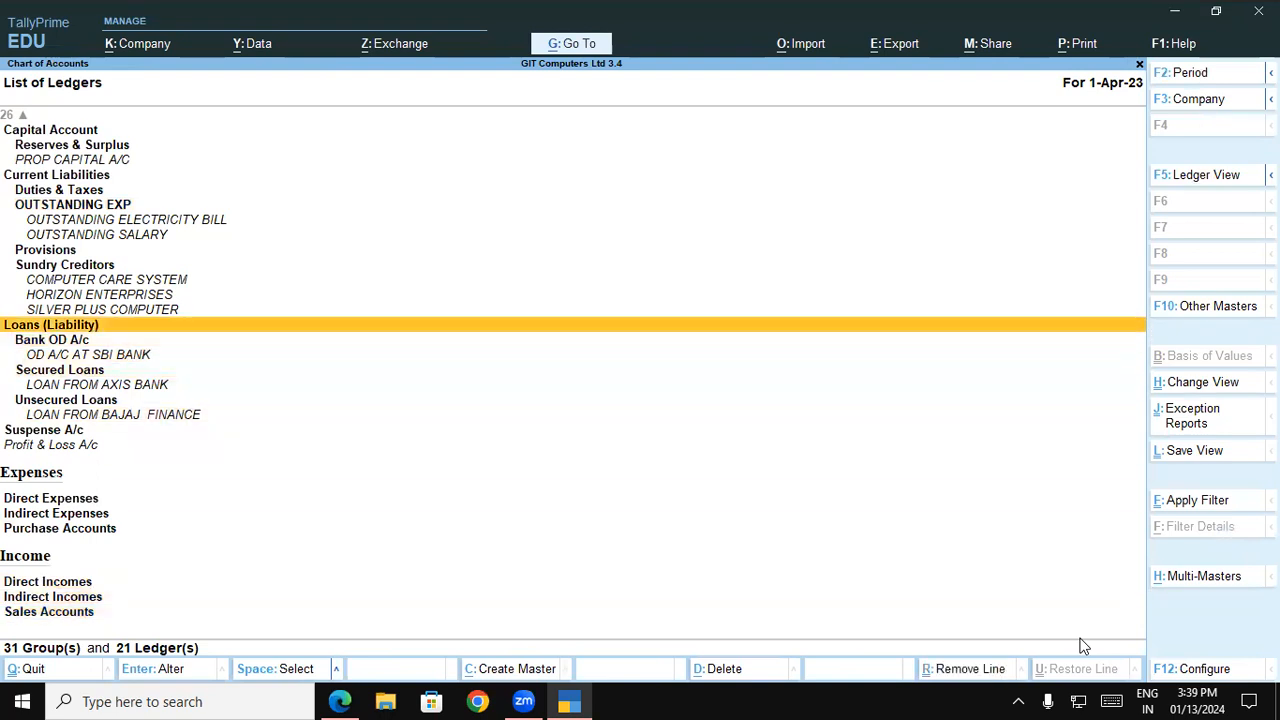
key("Up")
key("Up")
key("Up")
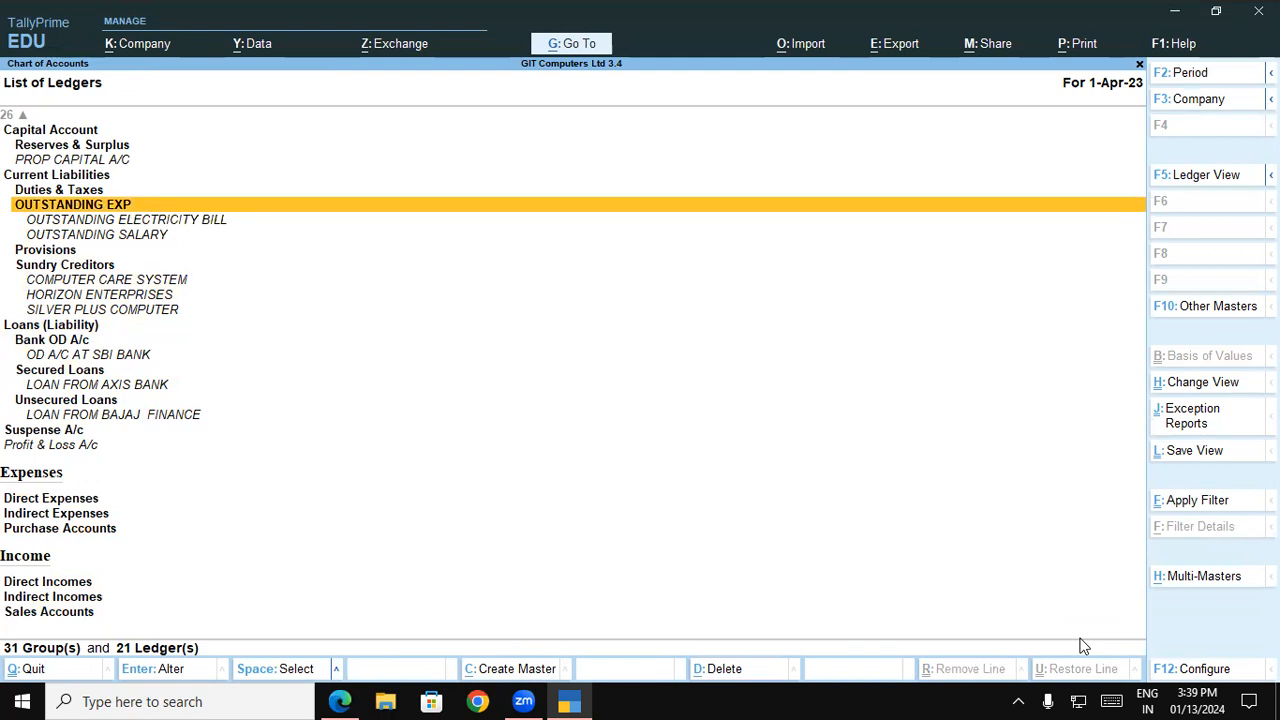
key("Up")
key("Up")
key("Up")
key("Up")
key("Up")
key("Up")
key("Up")
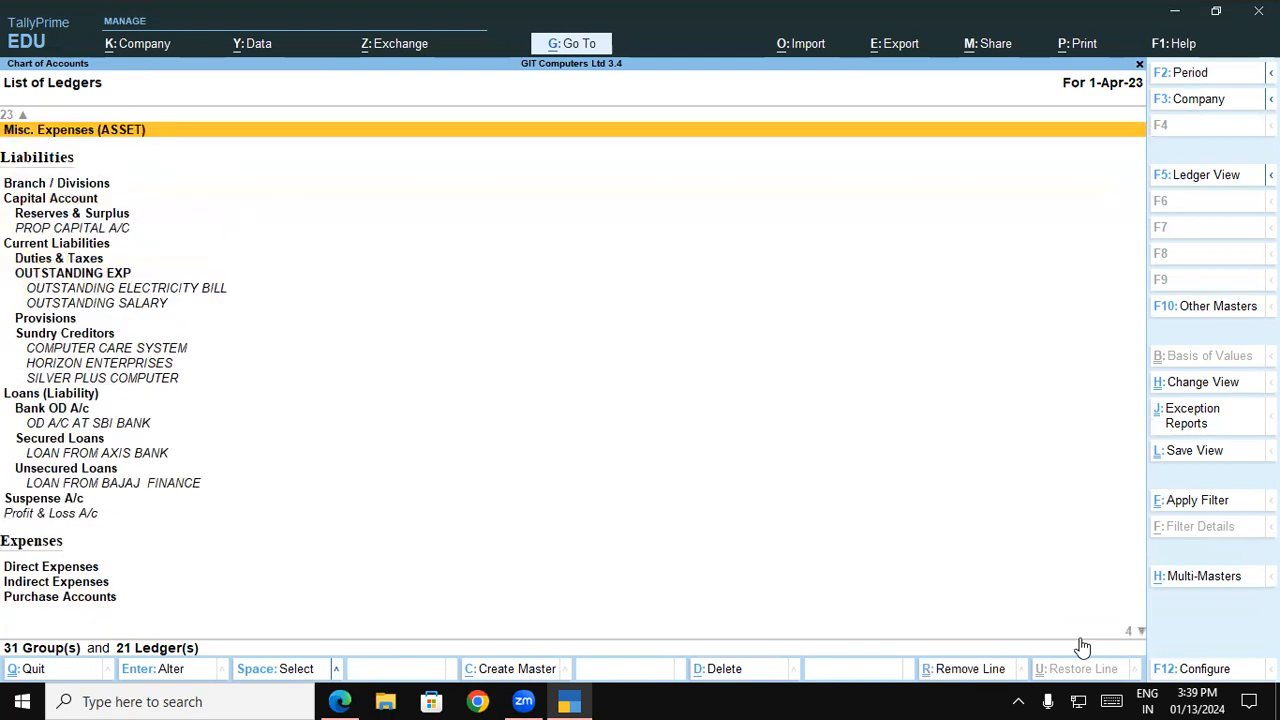
key("Up")
key("Up")
key("Up")
key("Up")
key("Up")
key("Up")
key("Up")
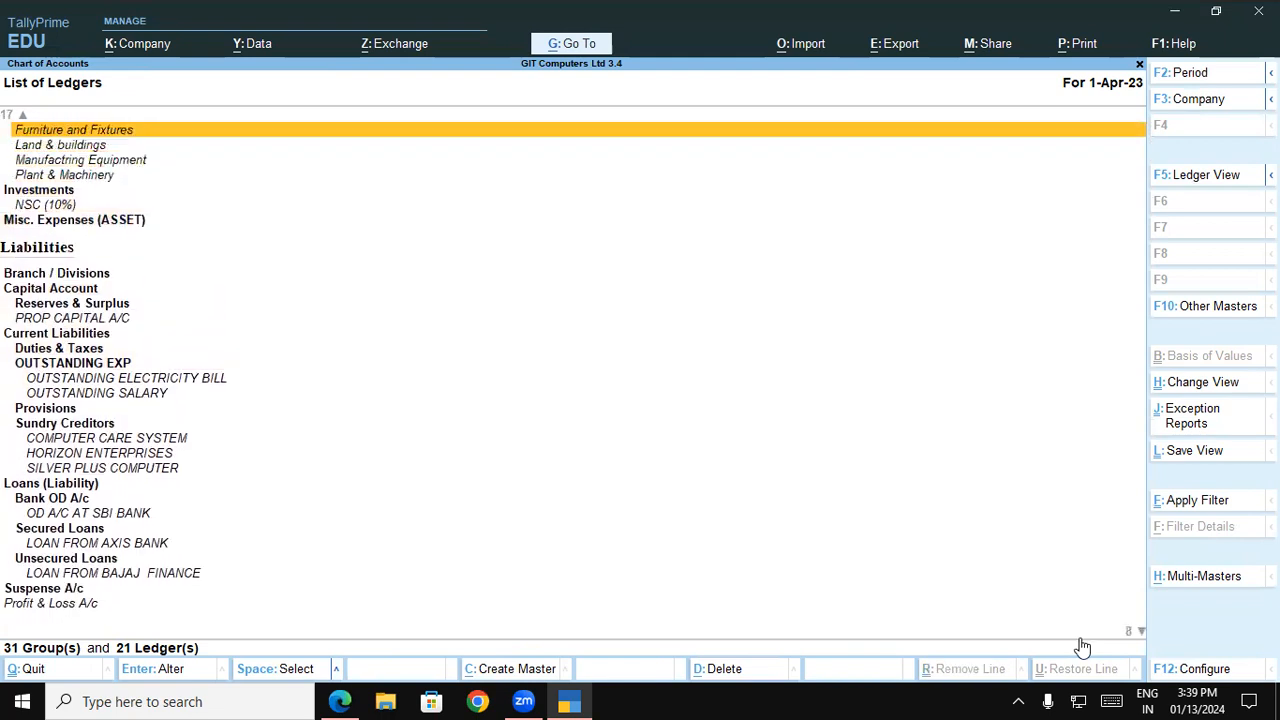
key("Up")
key("Up")
key("Up")
key("Up")
key("Up")
key("Up")
key("Up")
key("Up")
key("Up")
key("Up")
key("Up")
key("Up")
key("Up")
key("Up")
key("Up")
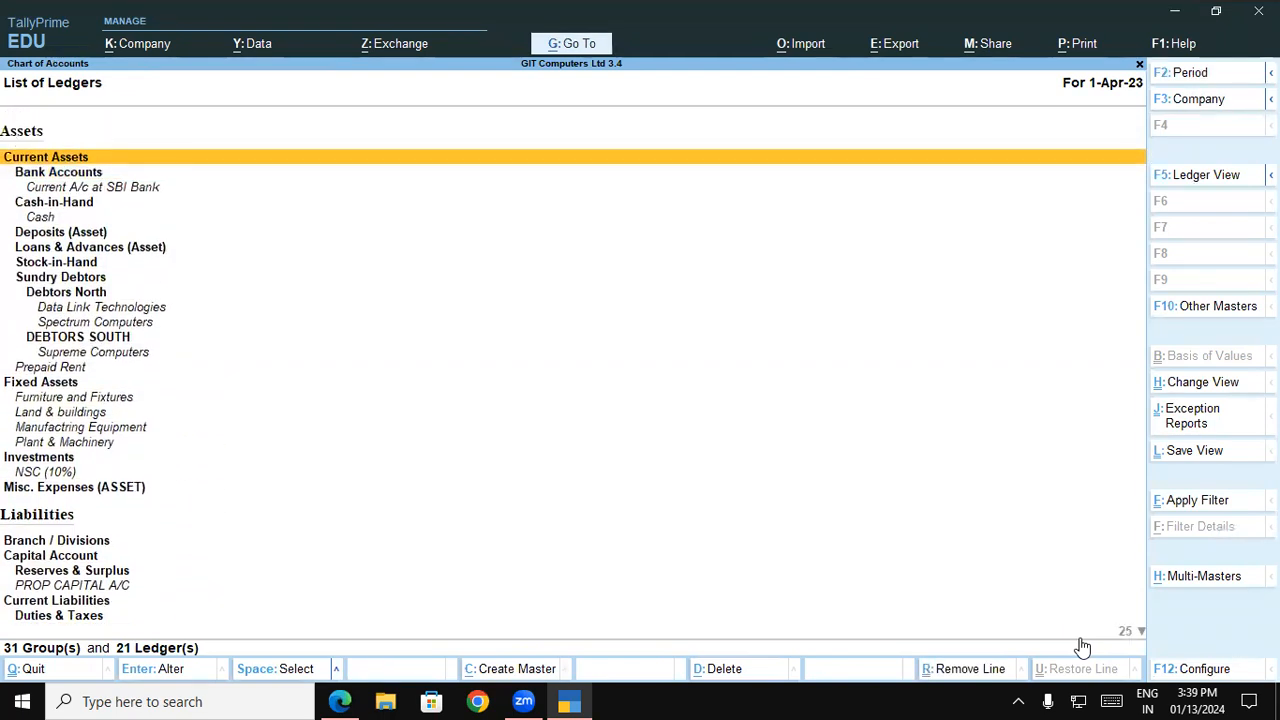
Leave the chart of accounts and open the Profit & Loss A/c ledger for alteration
key("Escape")
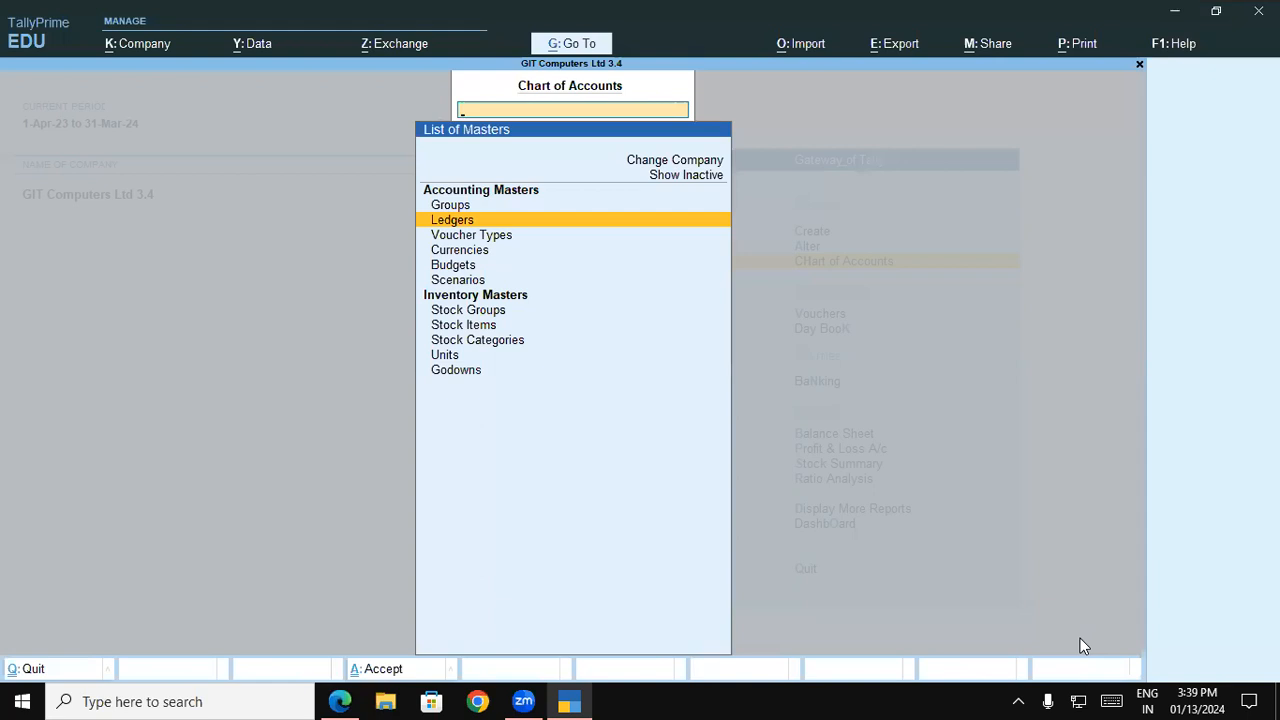
key("Escape")
key("Up")
key("Return")
key("Down")
key("Return")
type("Pr")
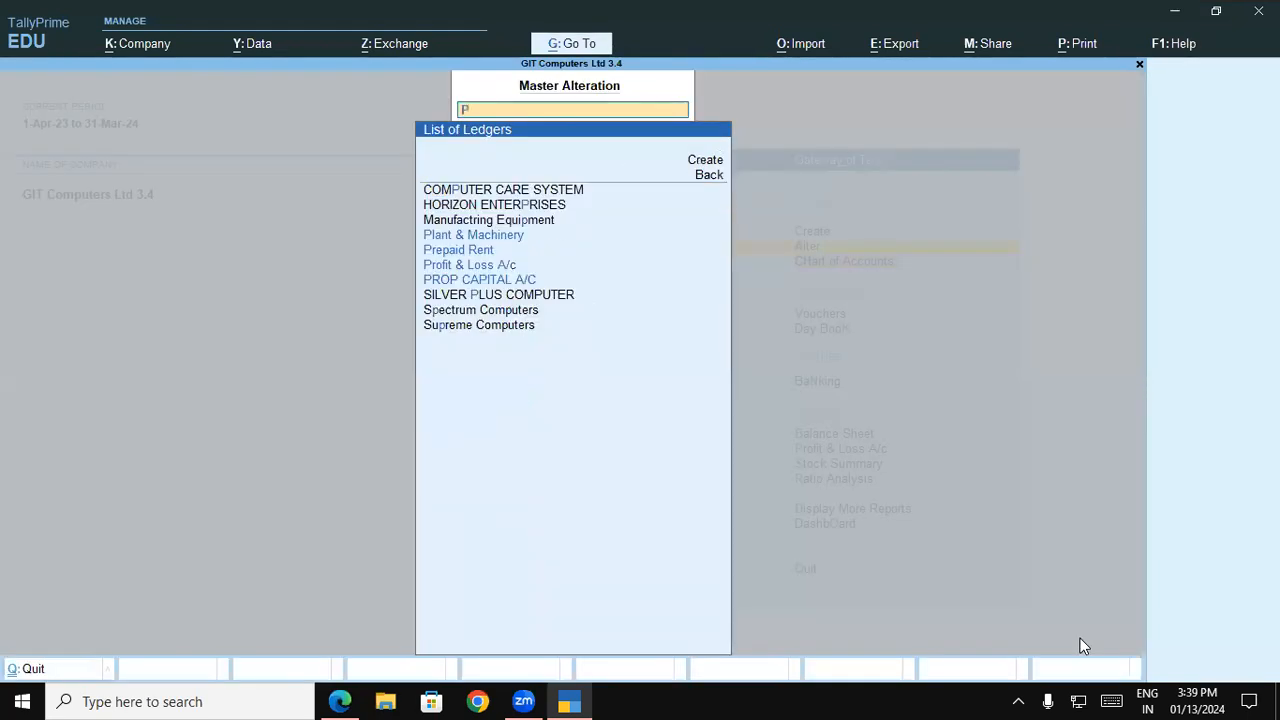
key("Down")
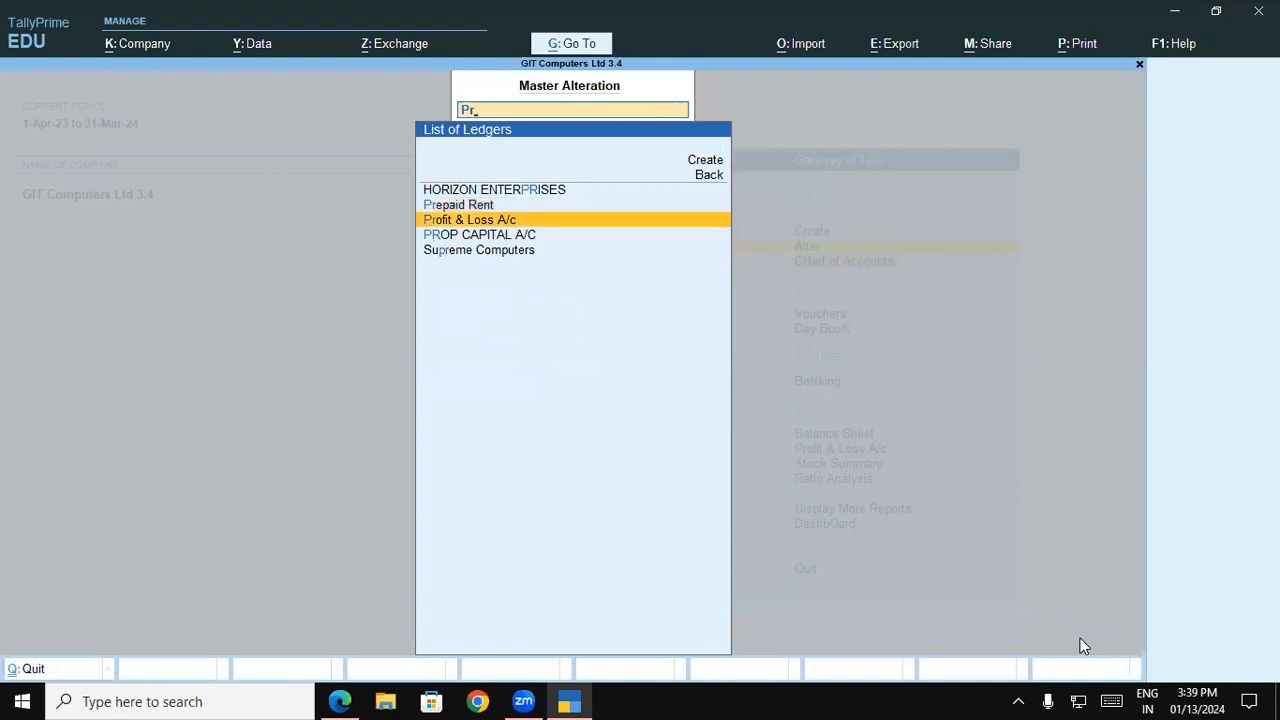
key("Return")
Set the Profit & Loss A/c ledger's opening balance from the balance sheet PDF to 8,50,000 Cr and save the ledger
key("alt+Tab")
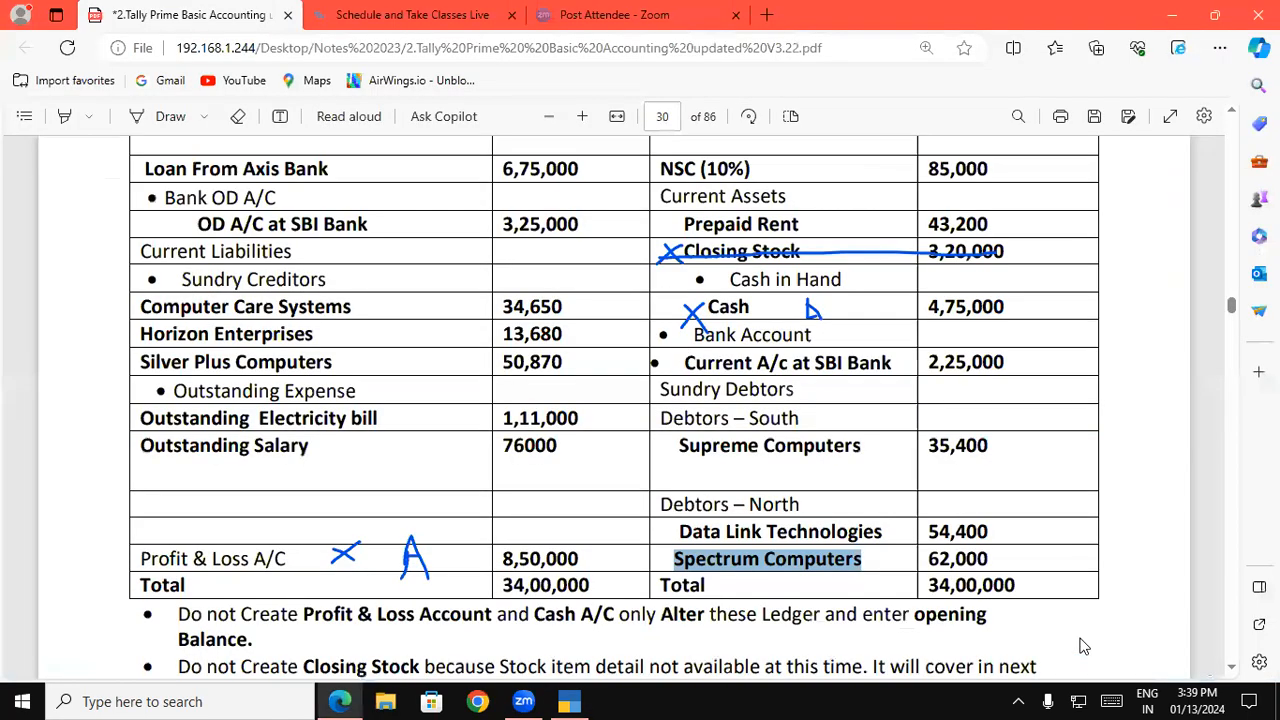
key("alt+Tab")
key("Return")
key("Return")
key("Return")
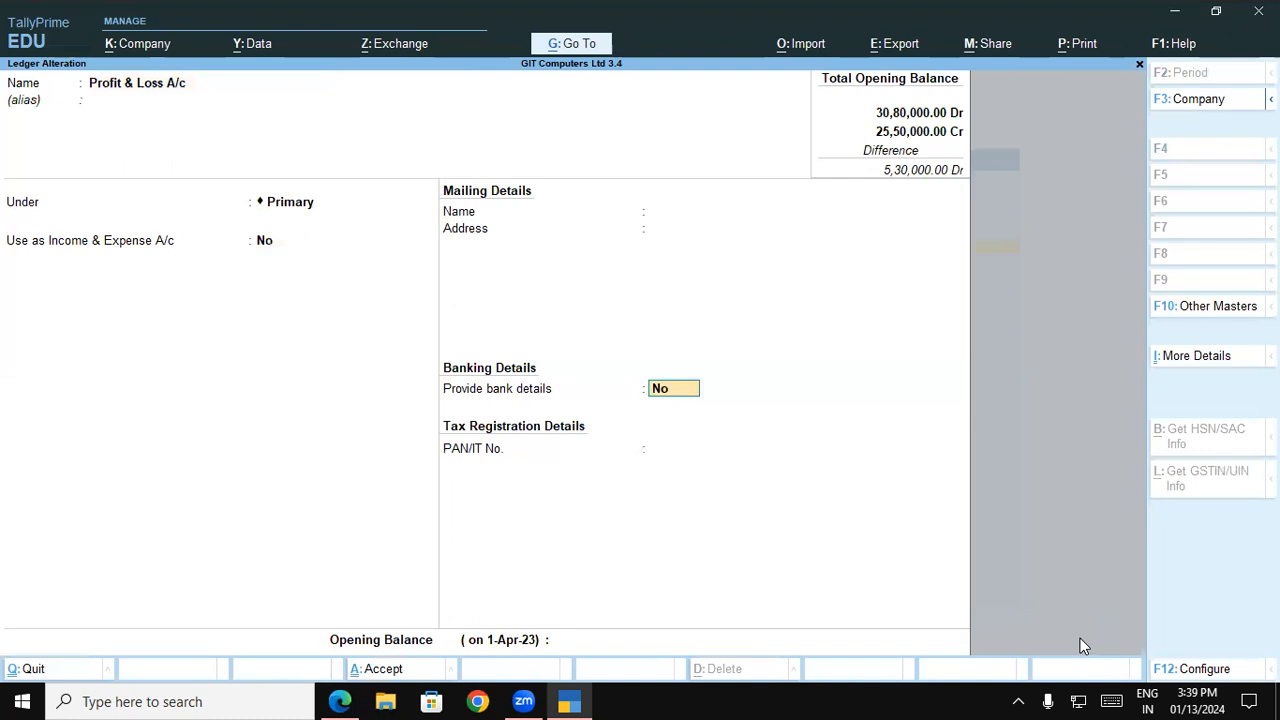
key("Return")
type("850000")
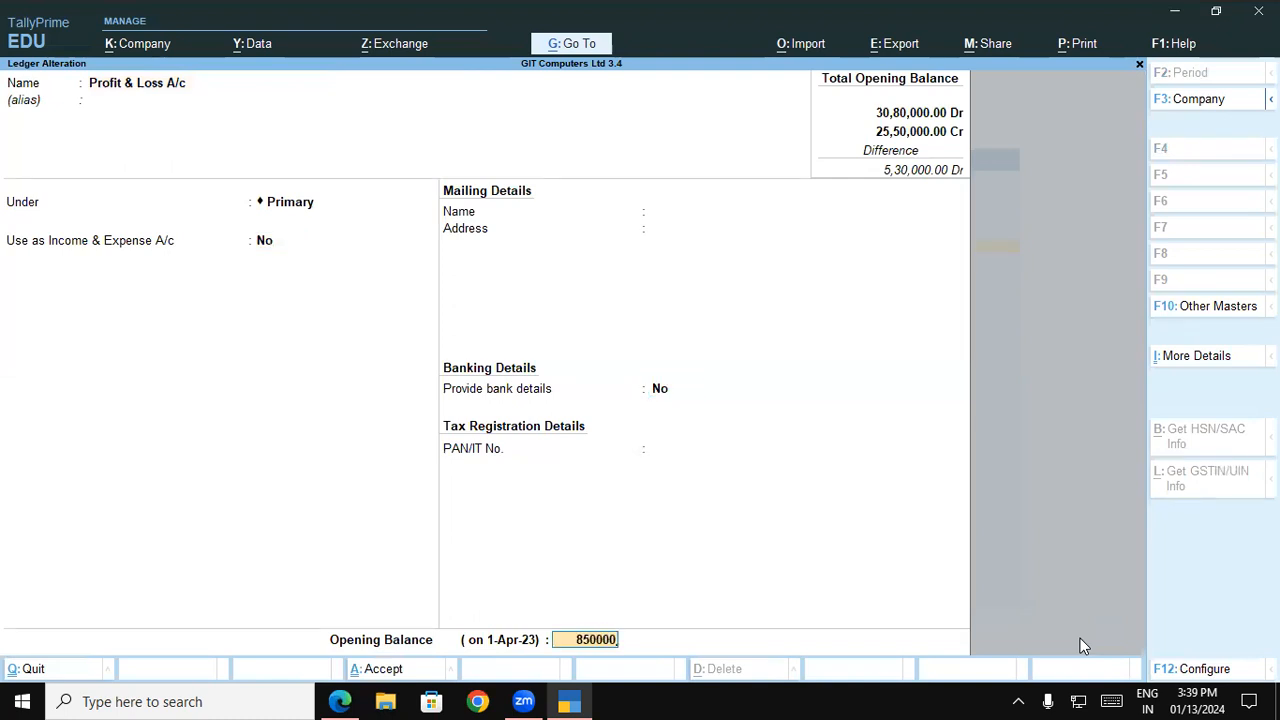
key("Return")
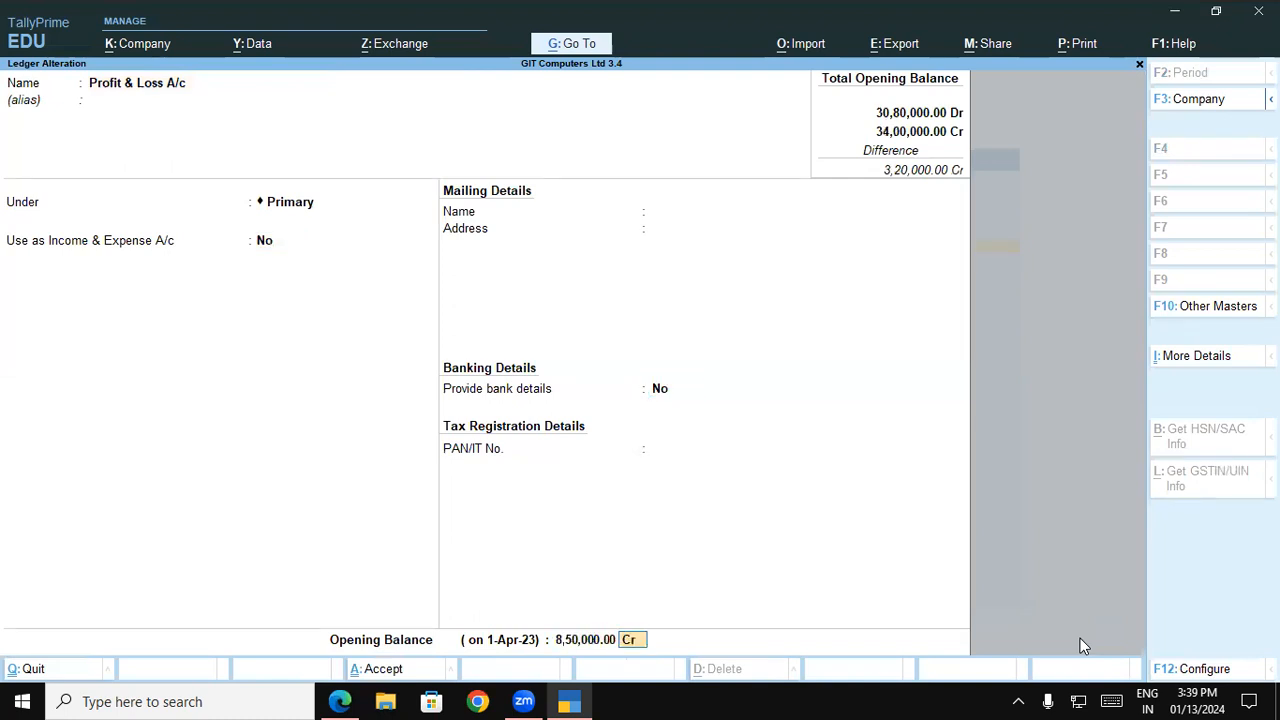
key("Return")
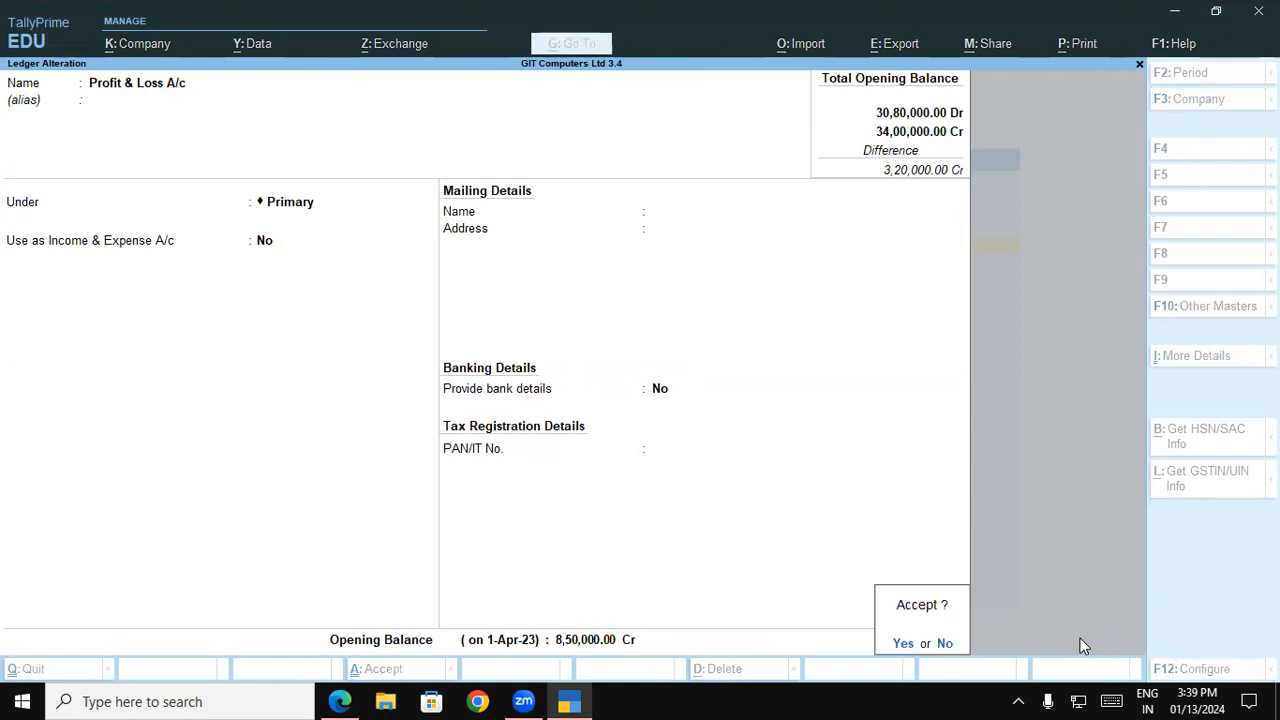
key("Return")
key("Escape")
key("Escape")
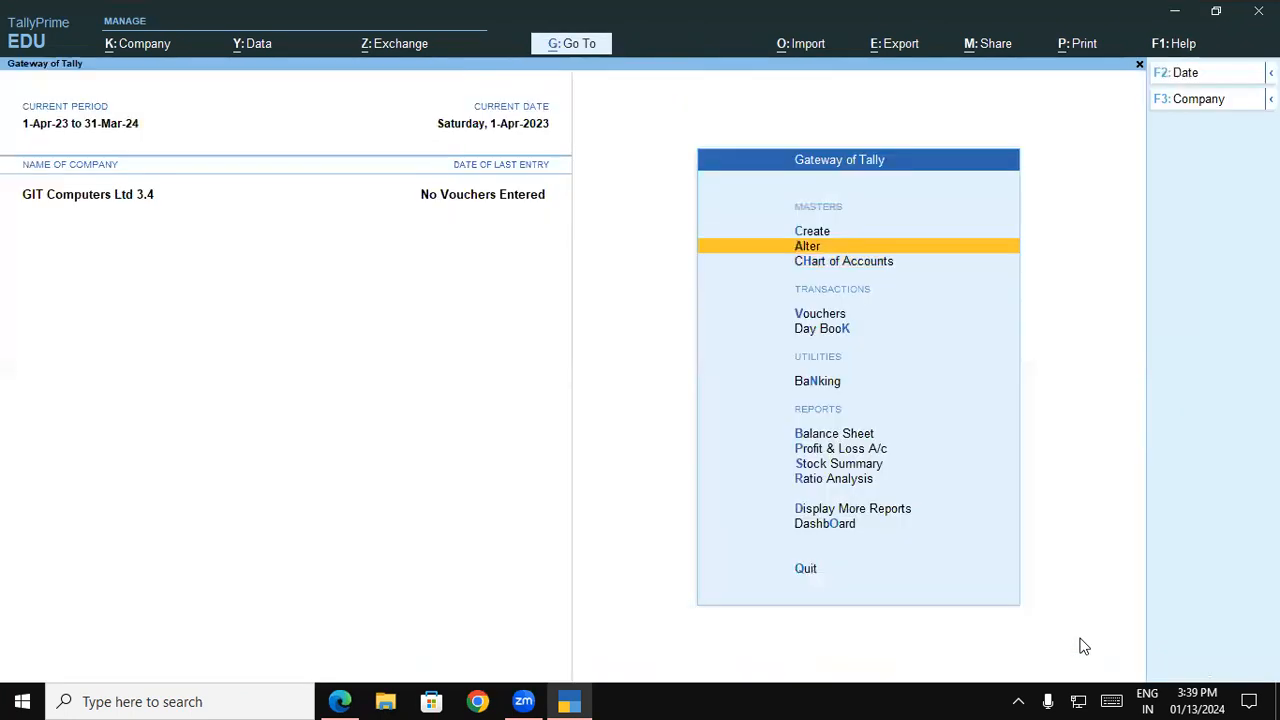
Open the company's Balance Sheet report from the Gateway of Tally and expand it to the detailed view
key("Down")
key("Down")
key("Down")
key("Down")
key("Down")
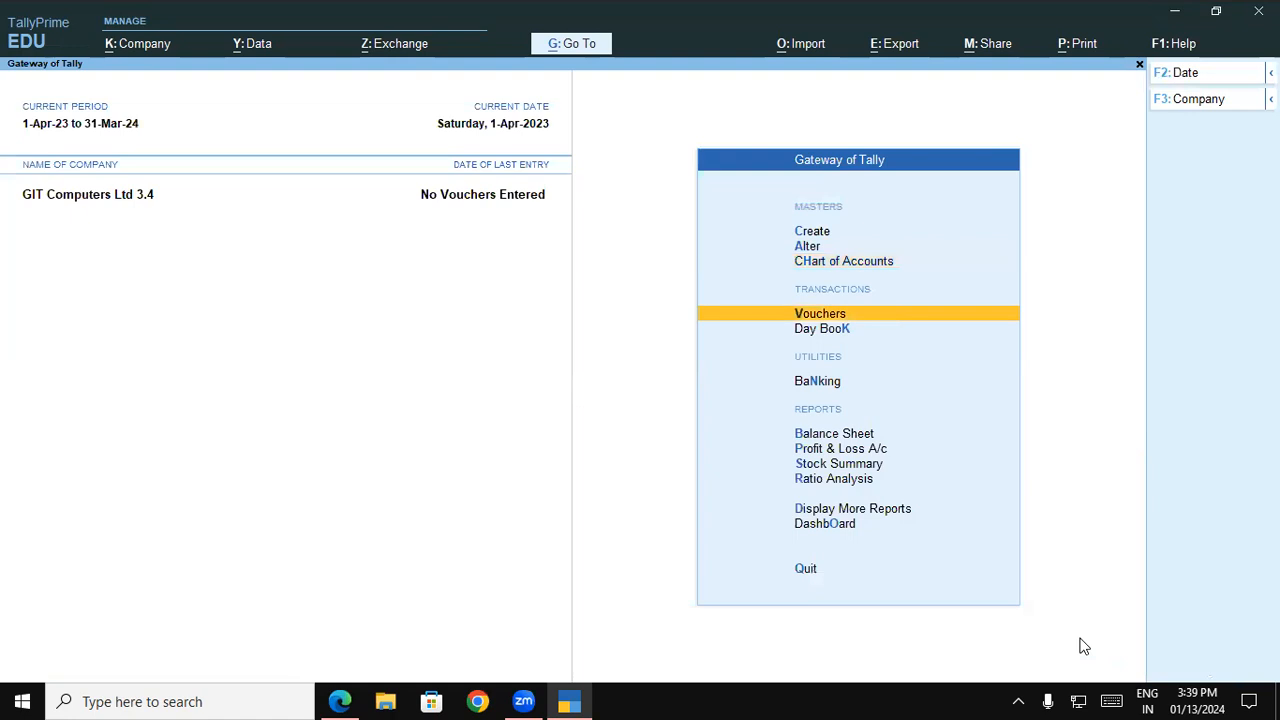
key("Down")
key("Up")
key("Return")
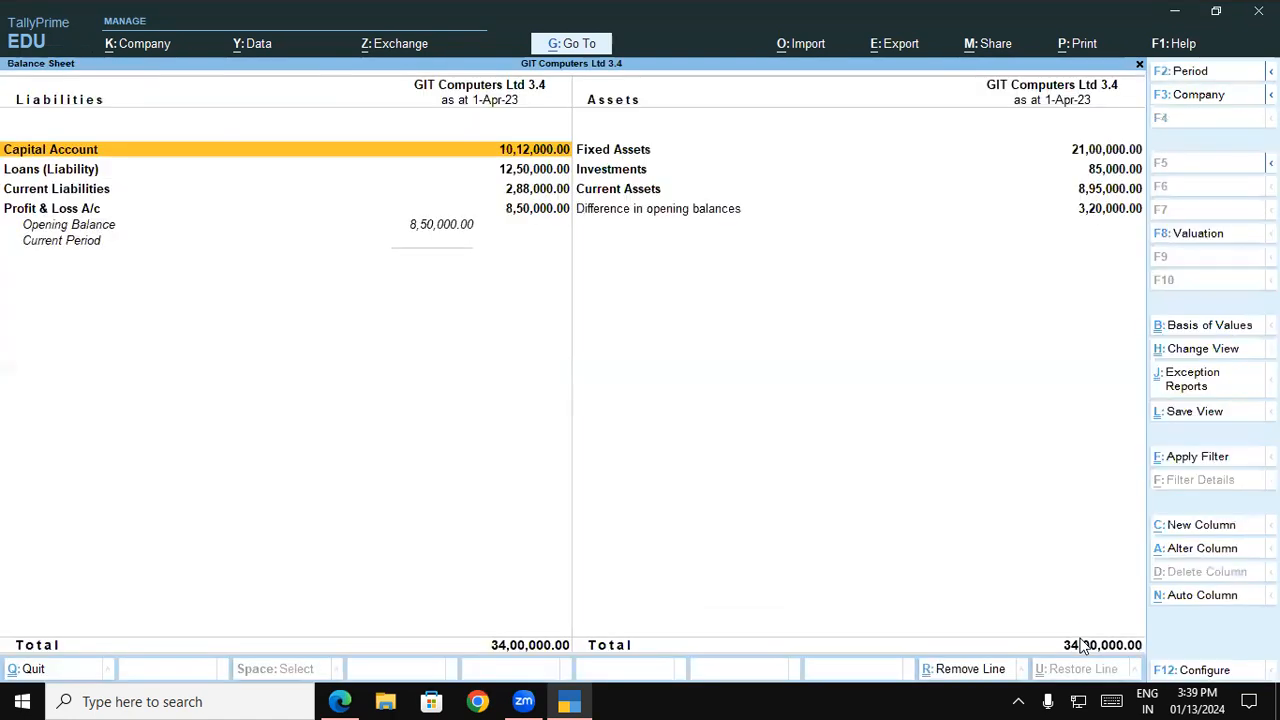
key("alt")
key("alt+F5")
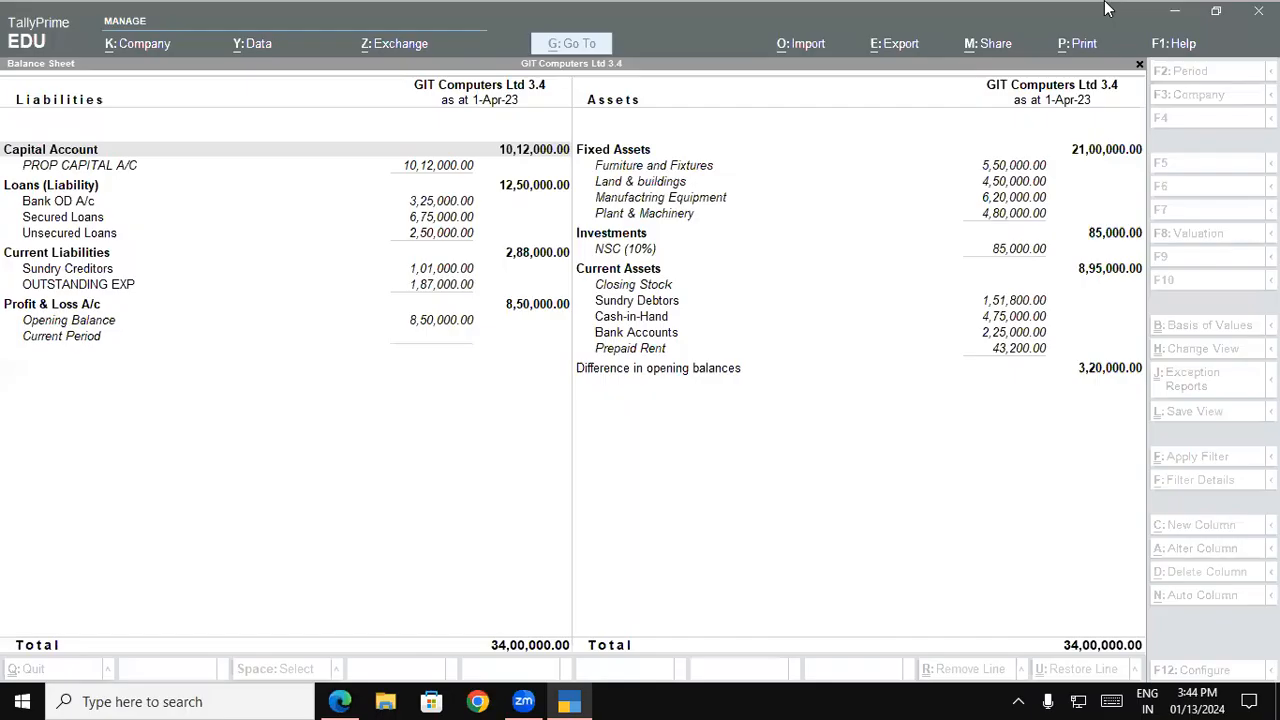
Open the Land & buildings ledger for alteration from the balance sheet and leave it without making changes
left_click(680, 186)
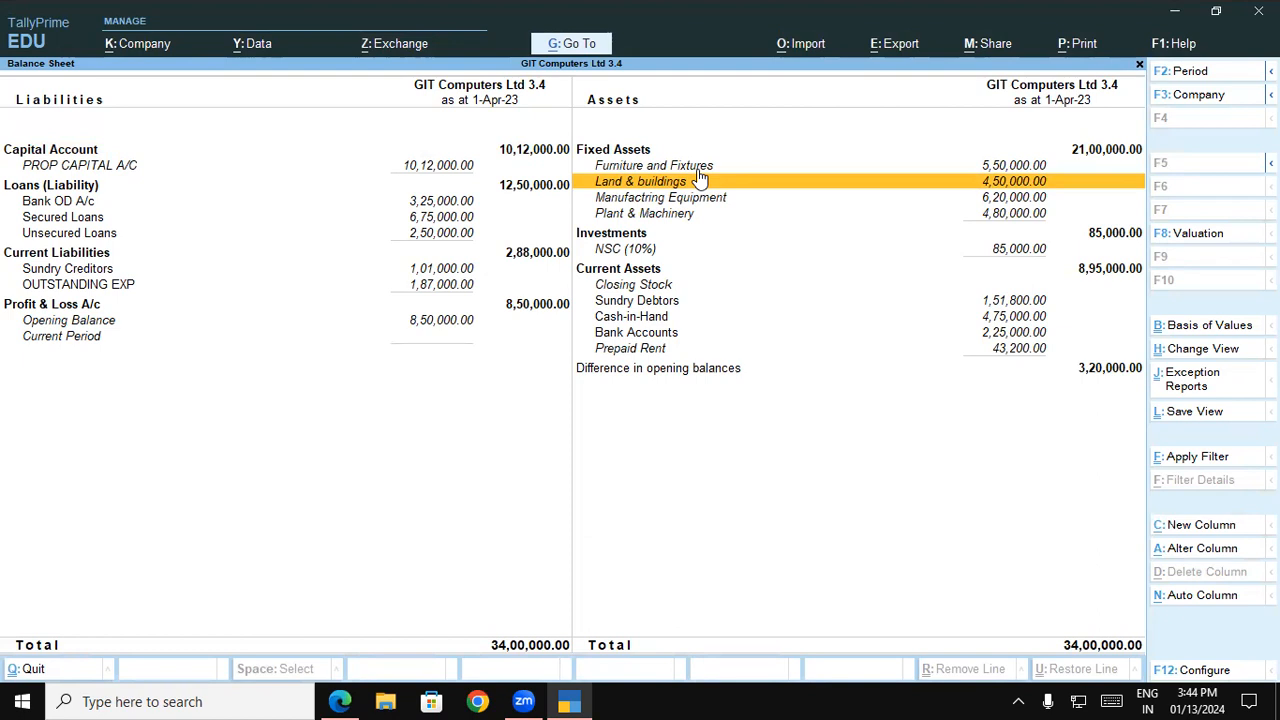
key("ctrl+Return")
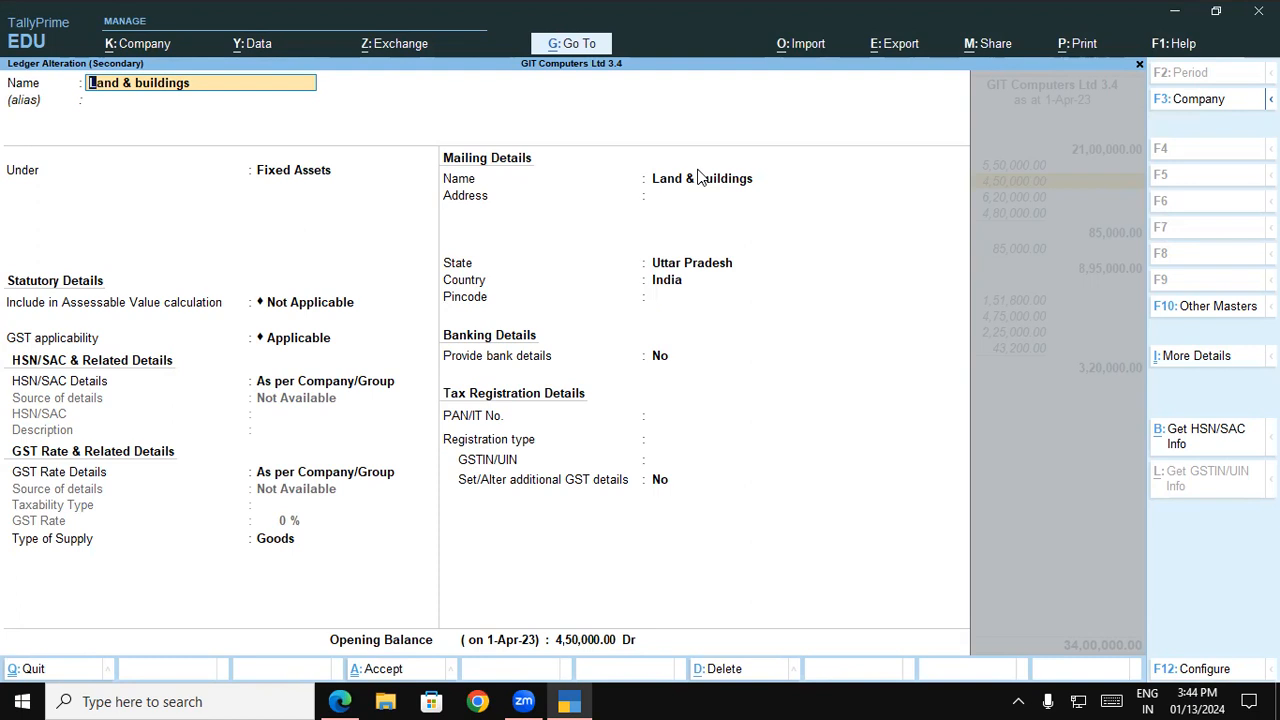
key("Escape")
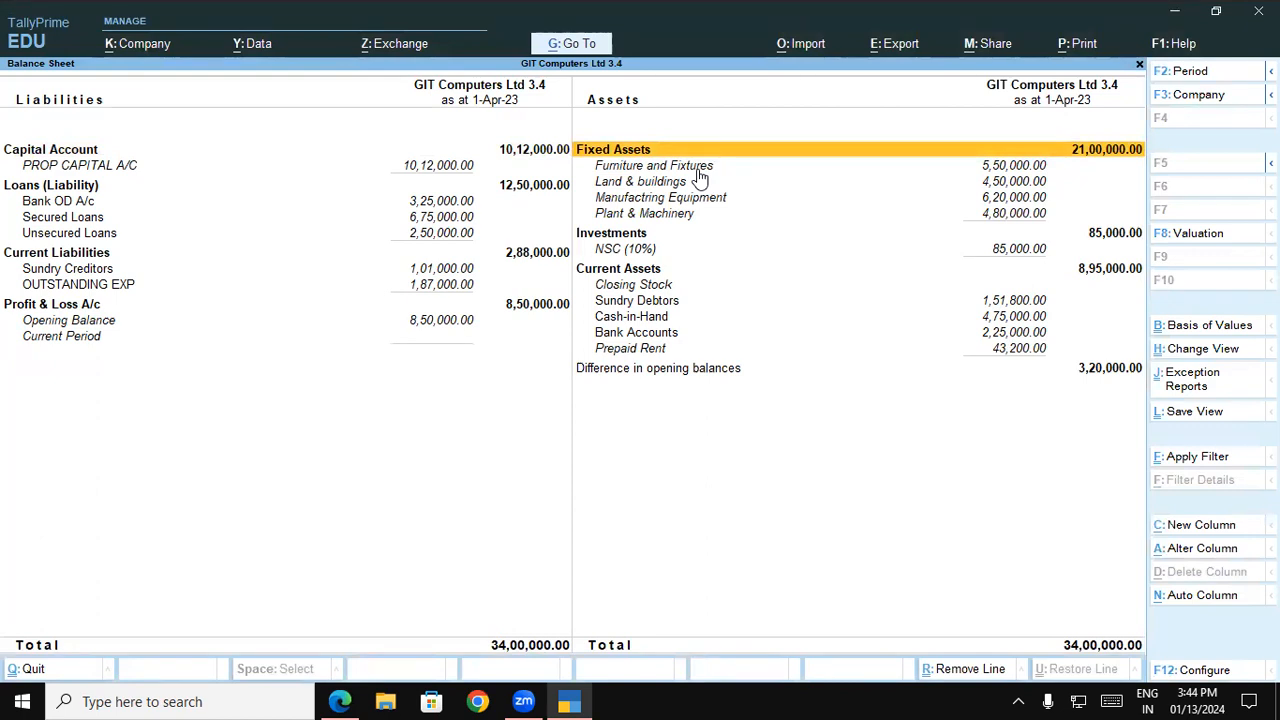
Open the NSC (10%) investment ledger for alteration from the balance sheet and leave it without making changes
key("Down")
key("Down")
key("Down")
key("Down")
key("Down")
key("Down")
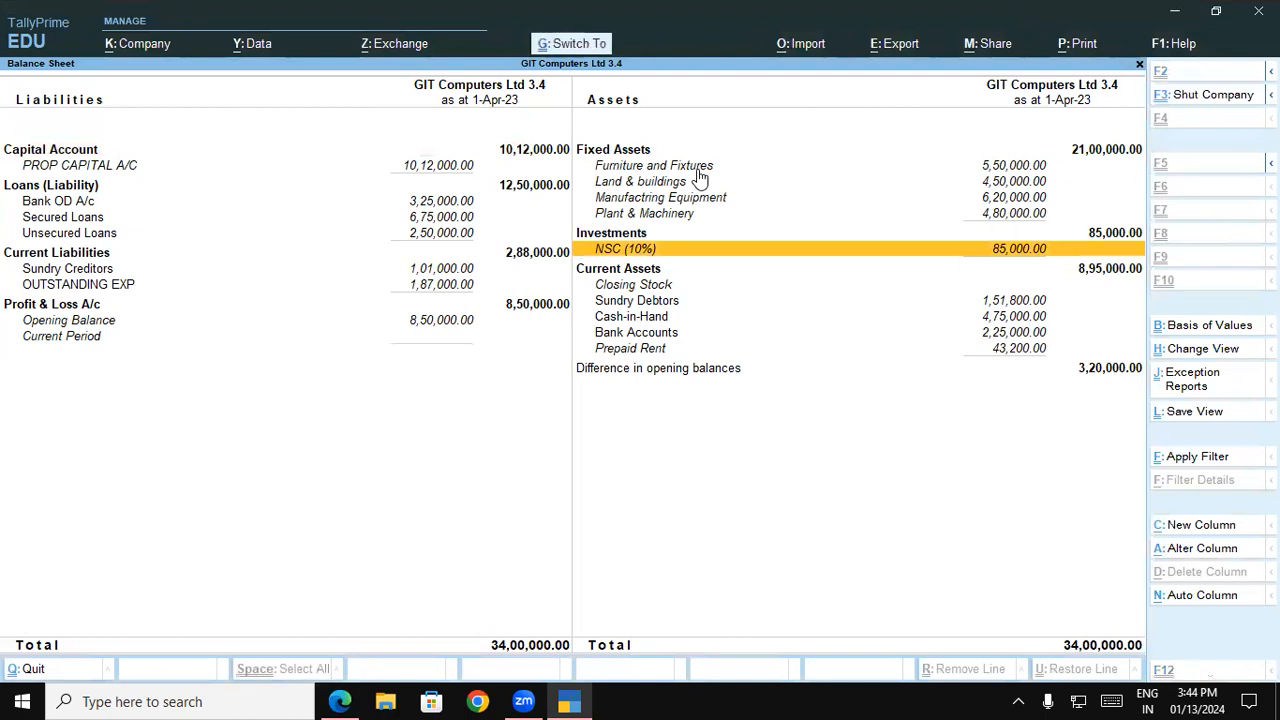
key("ctrl+Return")
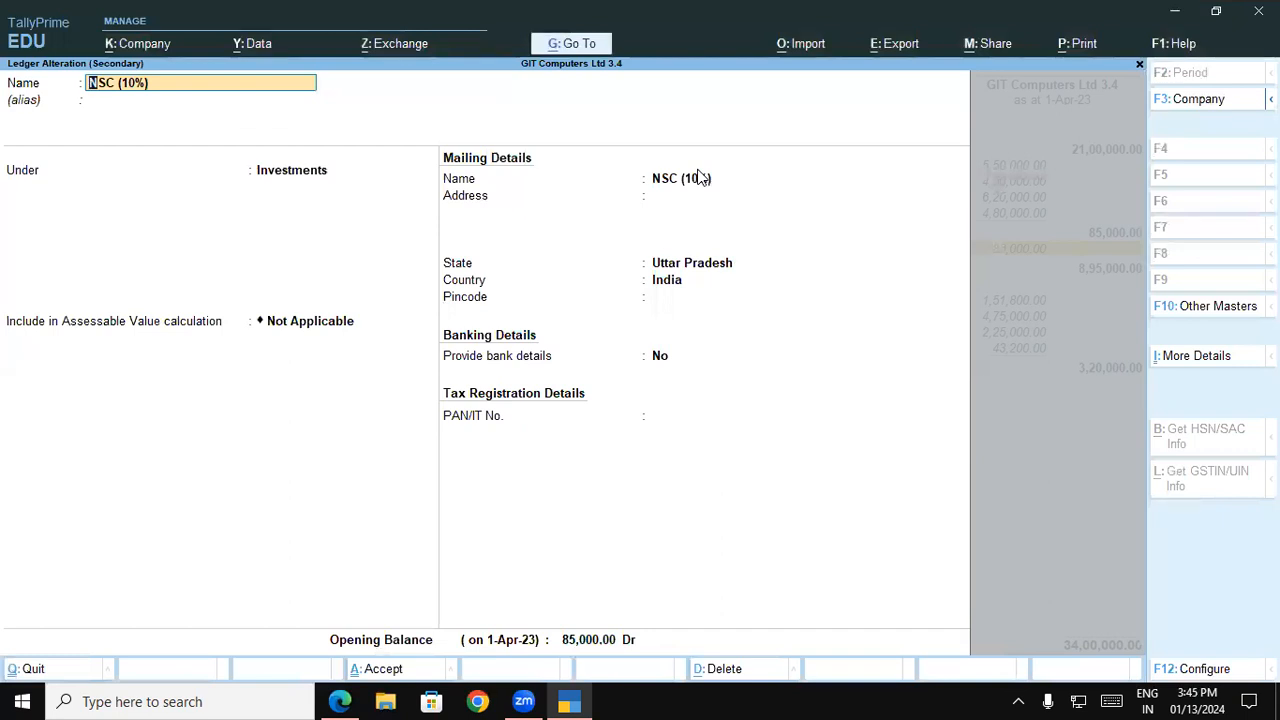
key("Escape")
key("Escape")
key("Return")
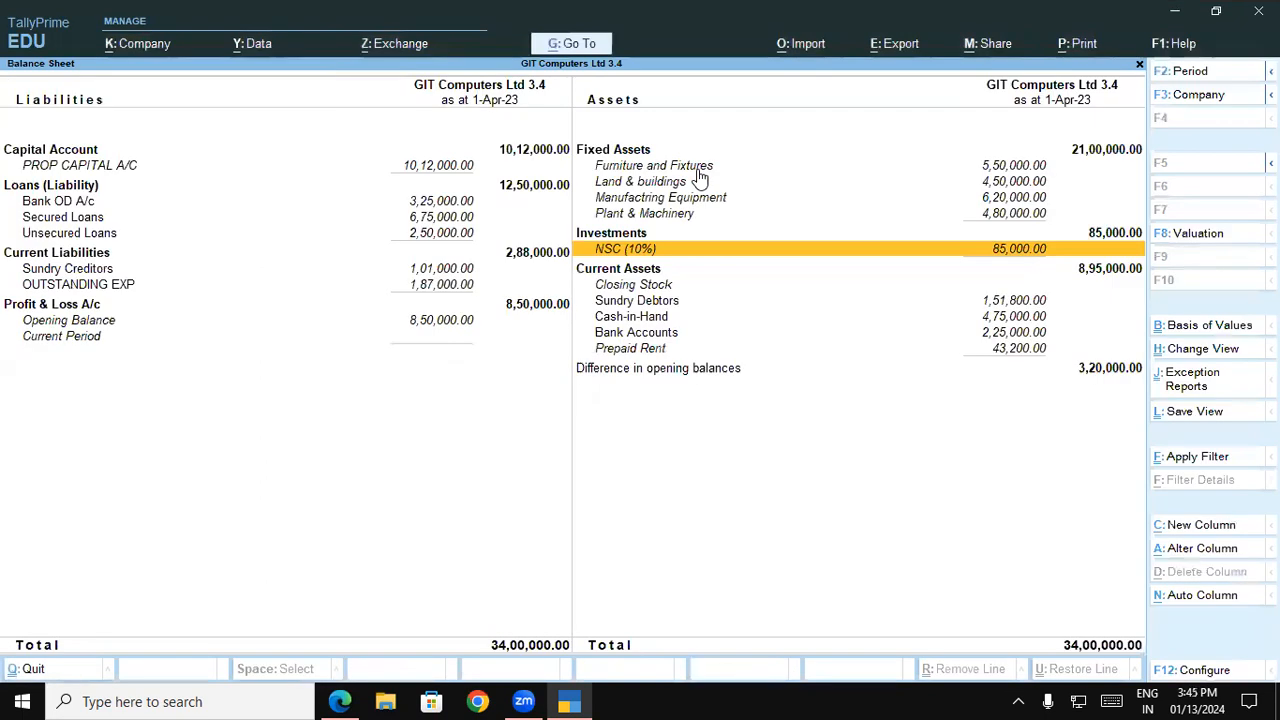
Drill down into the Bank Accounts group on the balance sheet and open the Current A/c at SBI Bank ledger for alteration
key("Down")
key("Down")
key("Down")
key("Down")
key("Down")
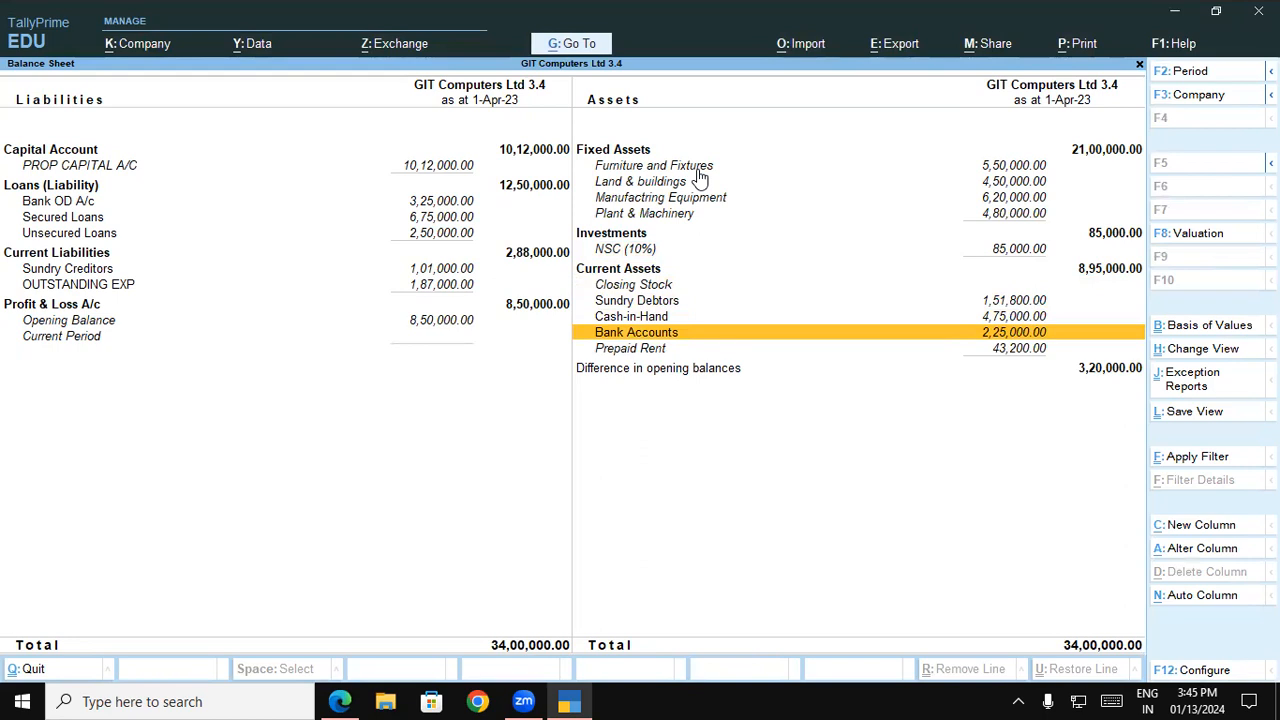
key("Return")
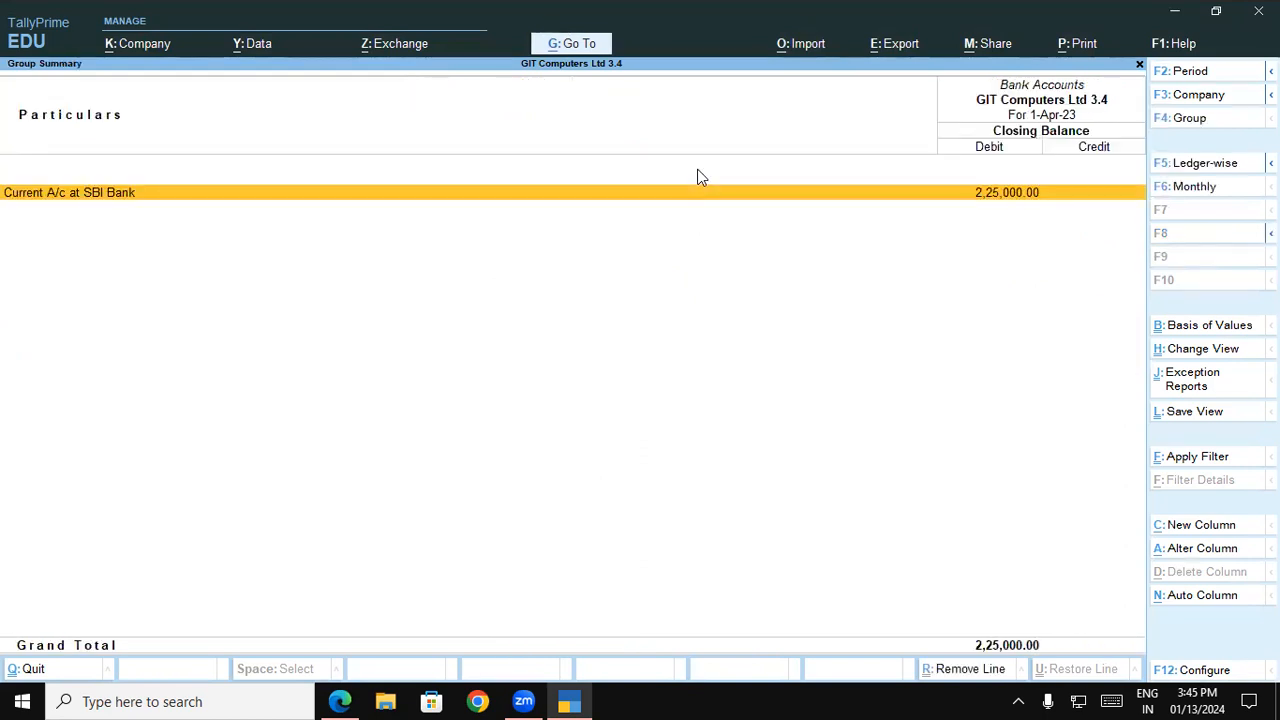
key("ctrl+Return")
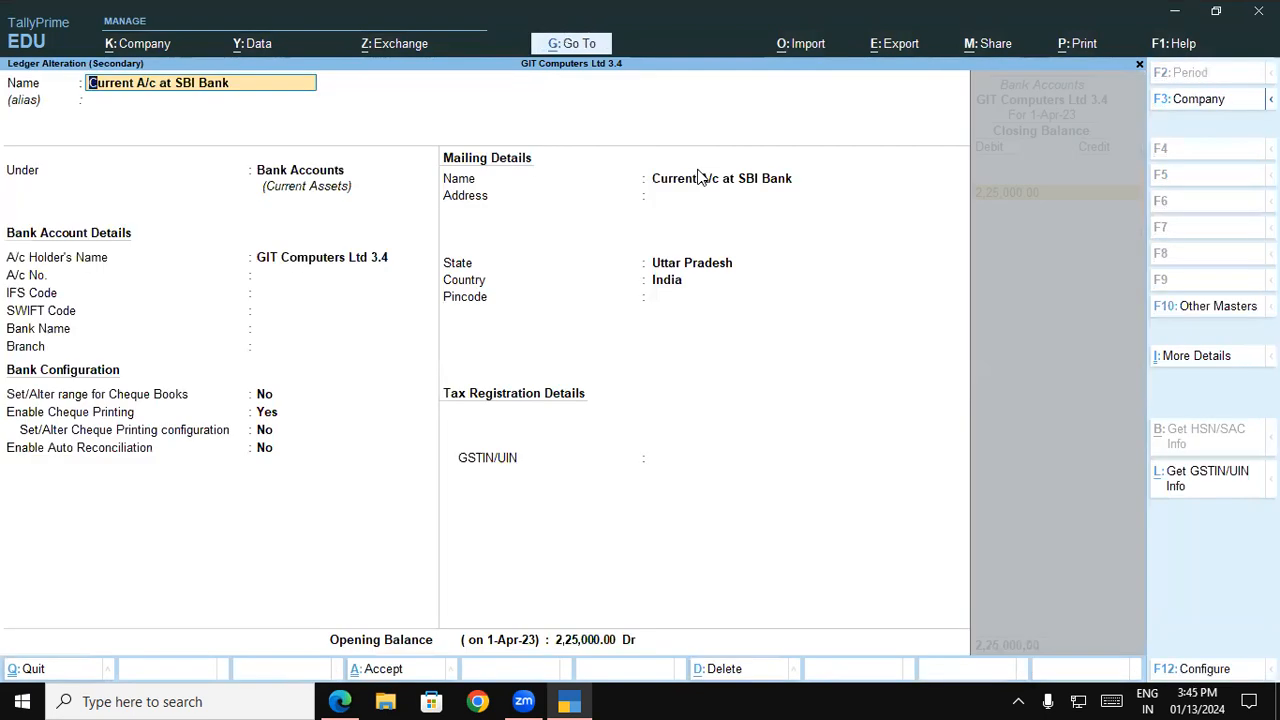
Set the opening balance of Current A/c at SBI Bank to 3,25,000 Dr and save the ledger
key("Return")
key("Return")
key("Return")
key("Return")
key("Return")
key("Return")
key("Return")
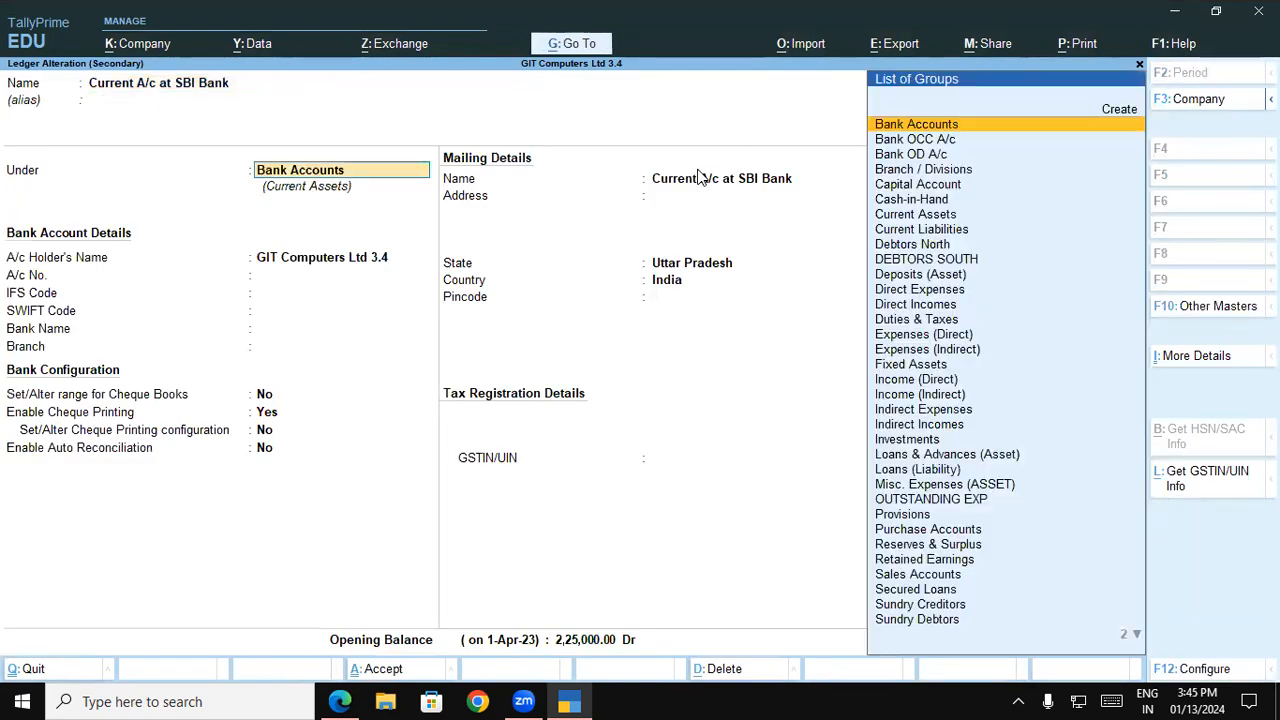
key("Return")
key("Return")
key("Return")
key("Return")
key("Return")
key("Return")
key("Return")
key("Return")
key("Return")
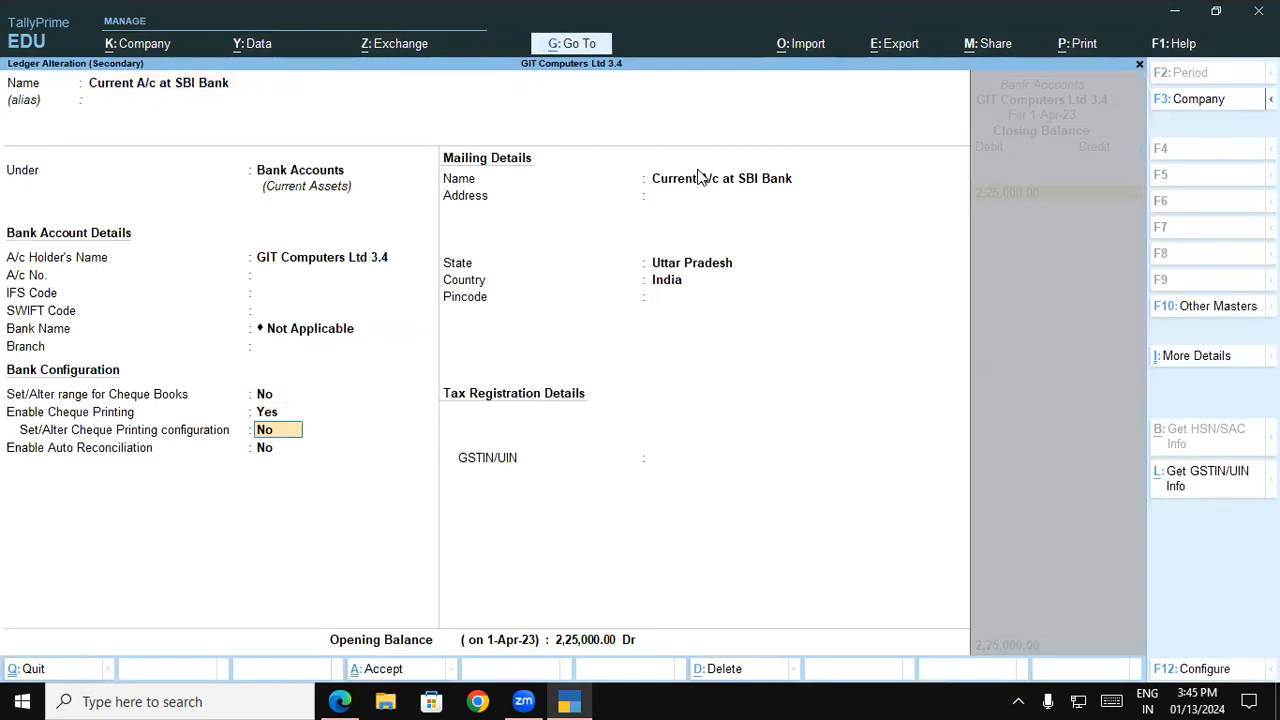
key("Return")
key("Return")
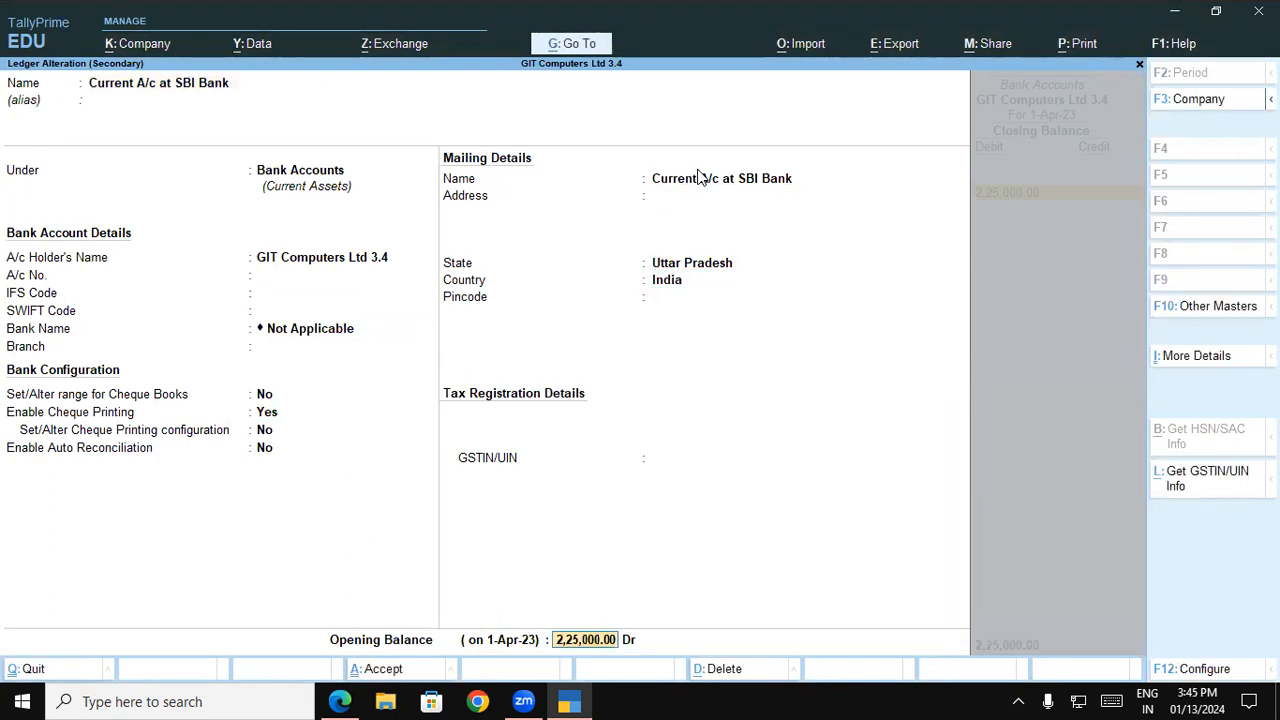
type("325000")
key("Return")
key("Return")
key("Return")
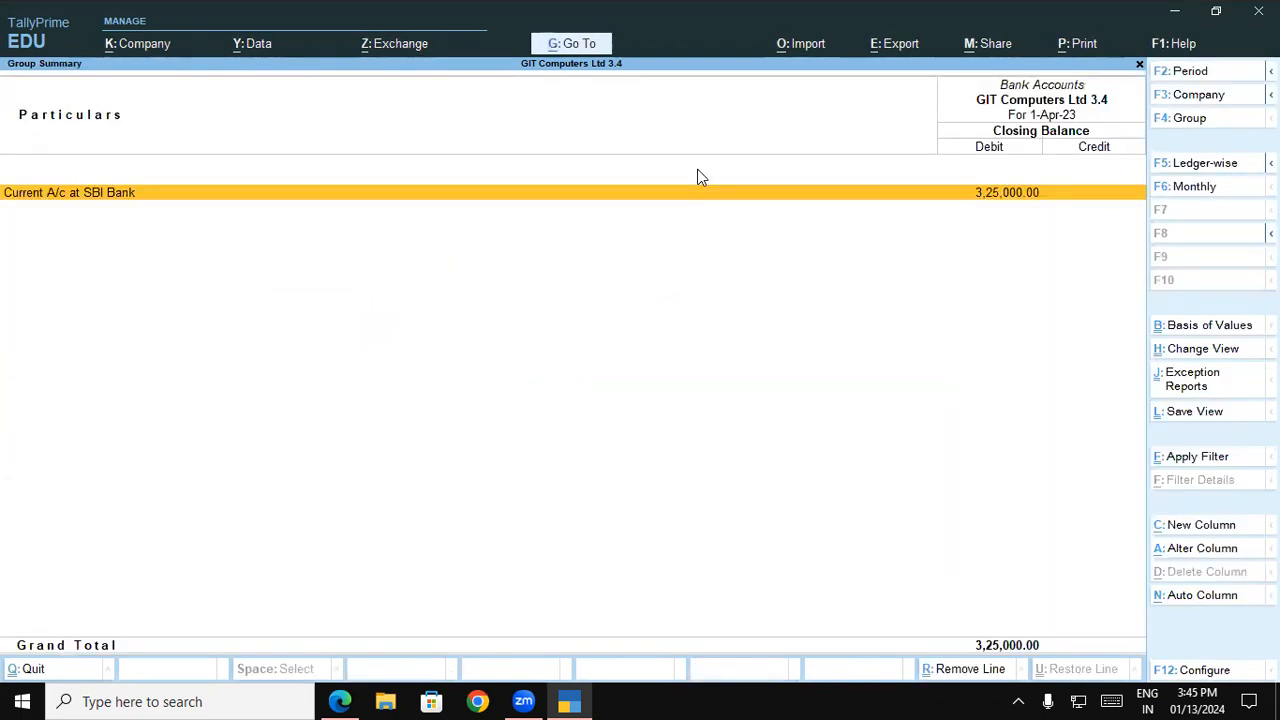
Reopen the Current A/c at SBI Bank ledger, set its opening balance to 2,25,000 Dr, save it and return to the balance sheet
key("ctrl+Return")
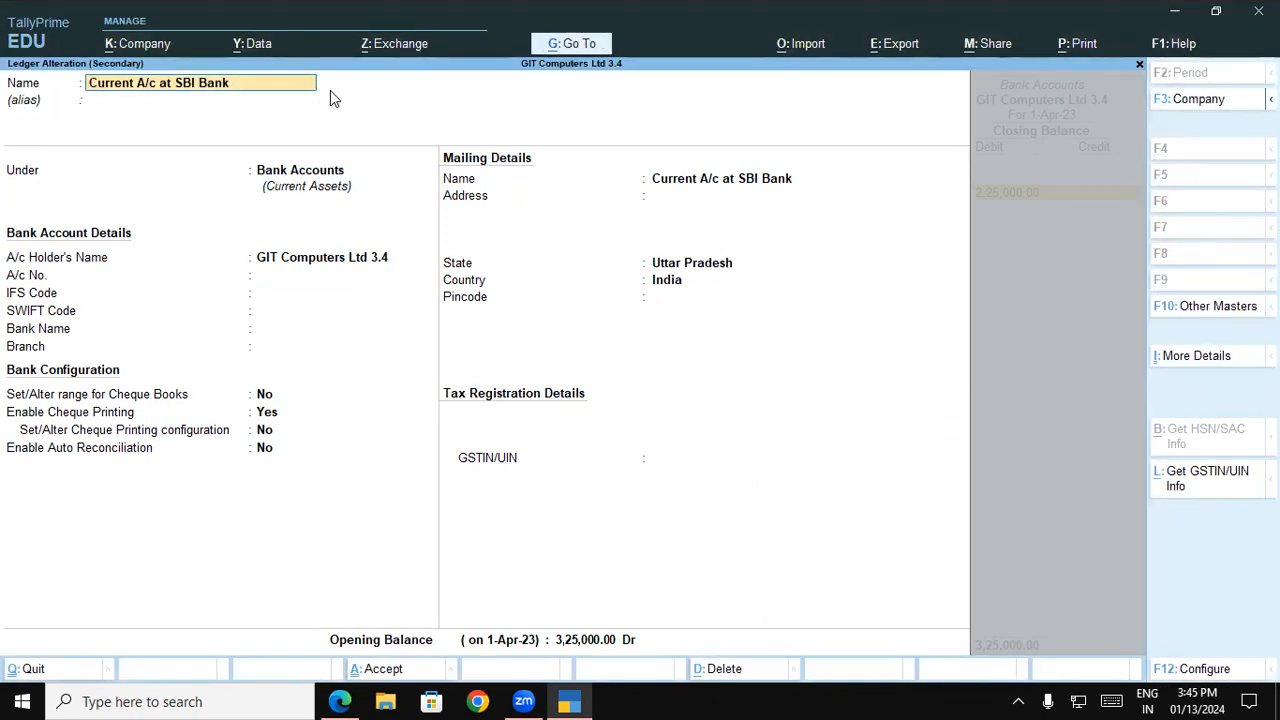
key("Return")
key("Return")
key("Return")
key("Return")
key("Return")
key("Return")
key("Return")
key("Return")
key("Return")
key("Return")
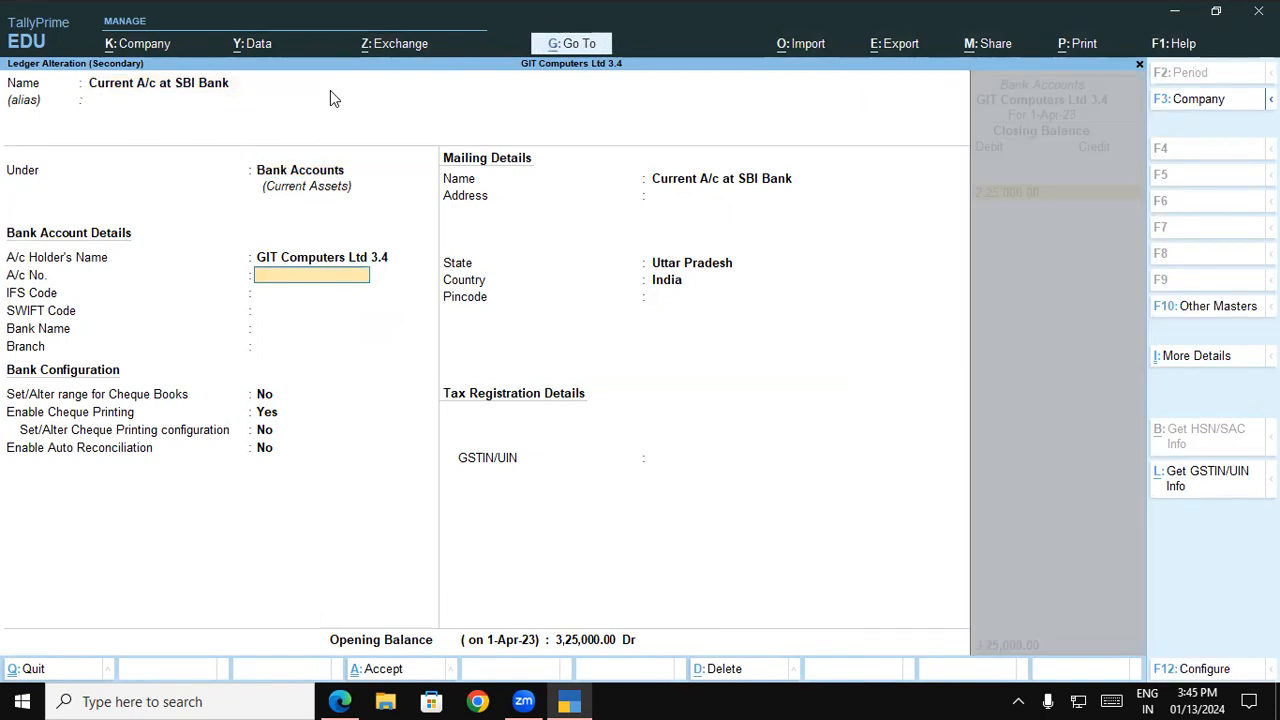
key("Return")
key("Return")
key("Return")
key("Return")
key("Return")
key("Return")
key("Return")
key("Return")
key("Return")
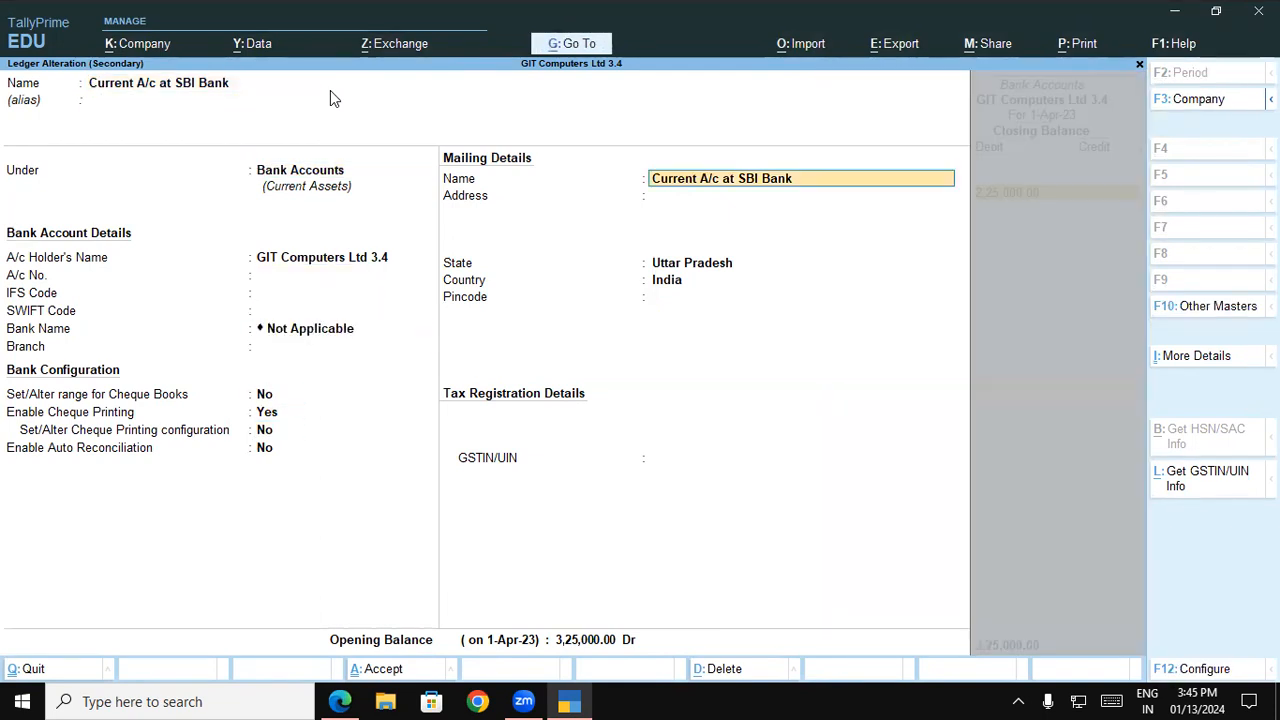
key("BackSpace")
type("225000")
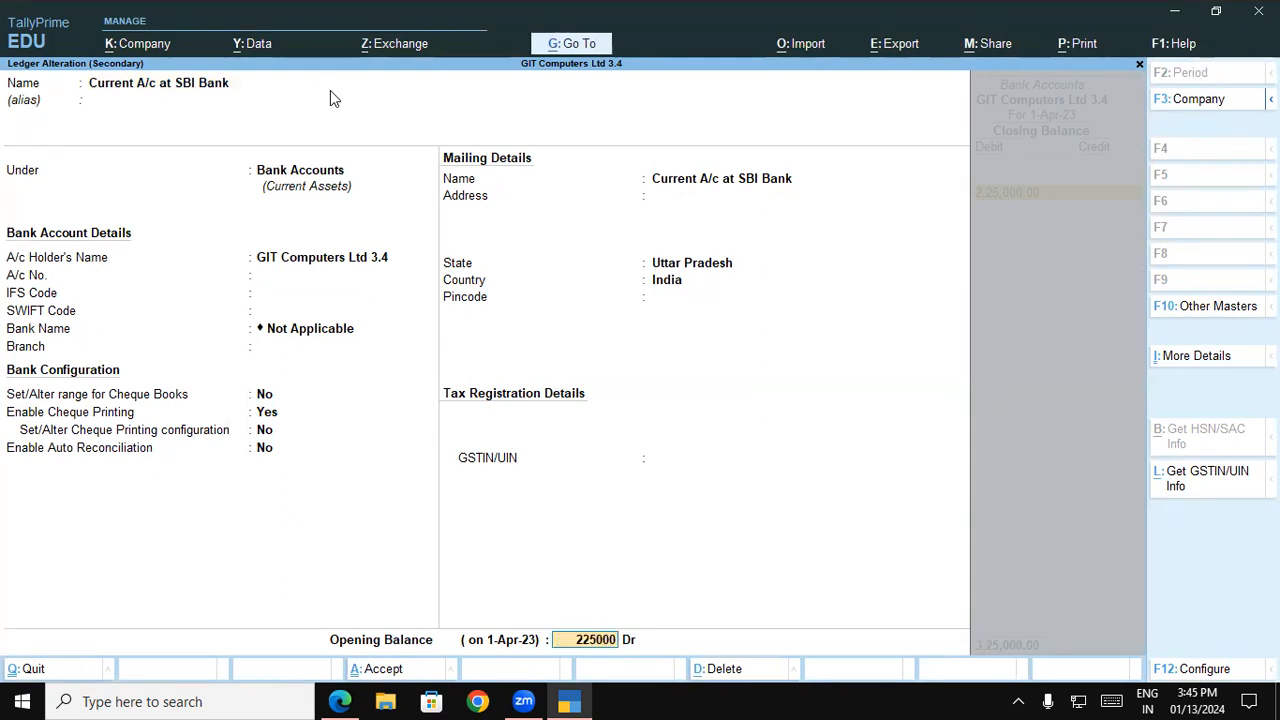
key("Return")
key("Return")
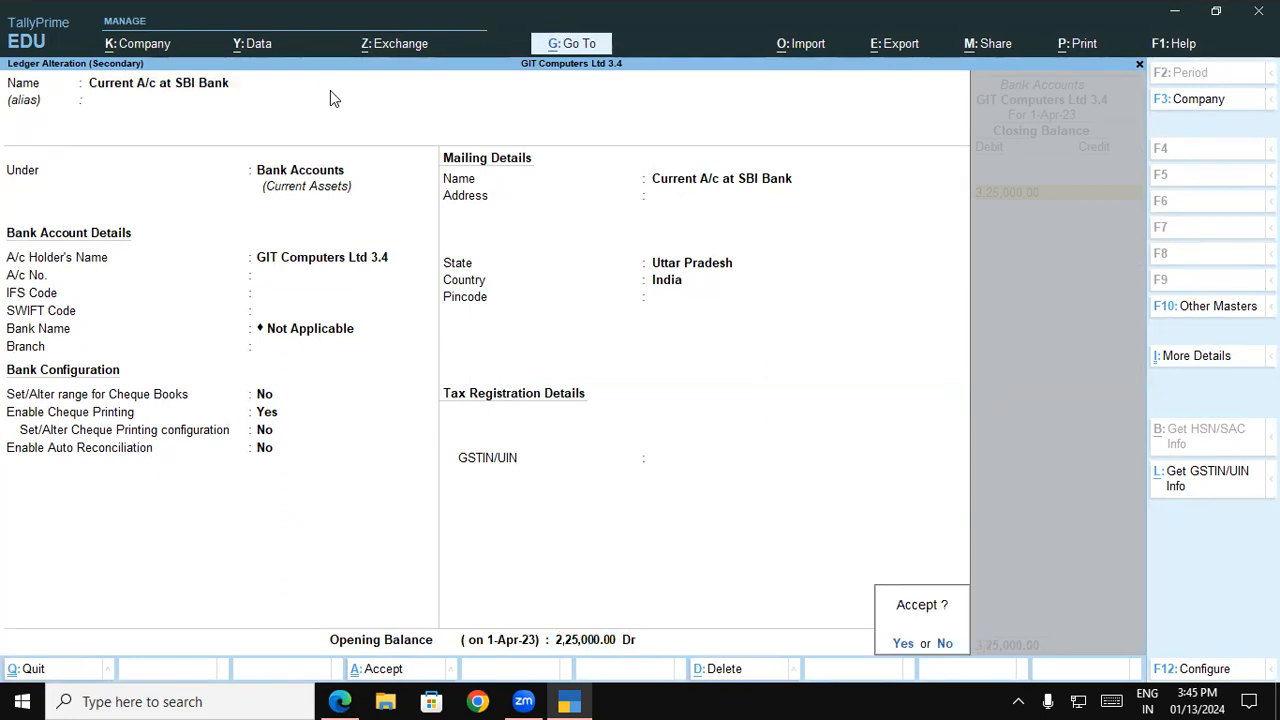
key("Return")
key("Escape")
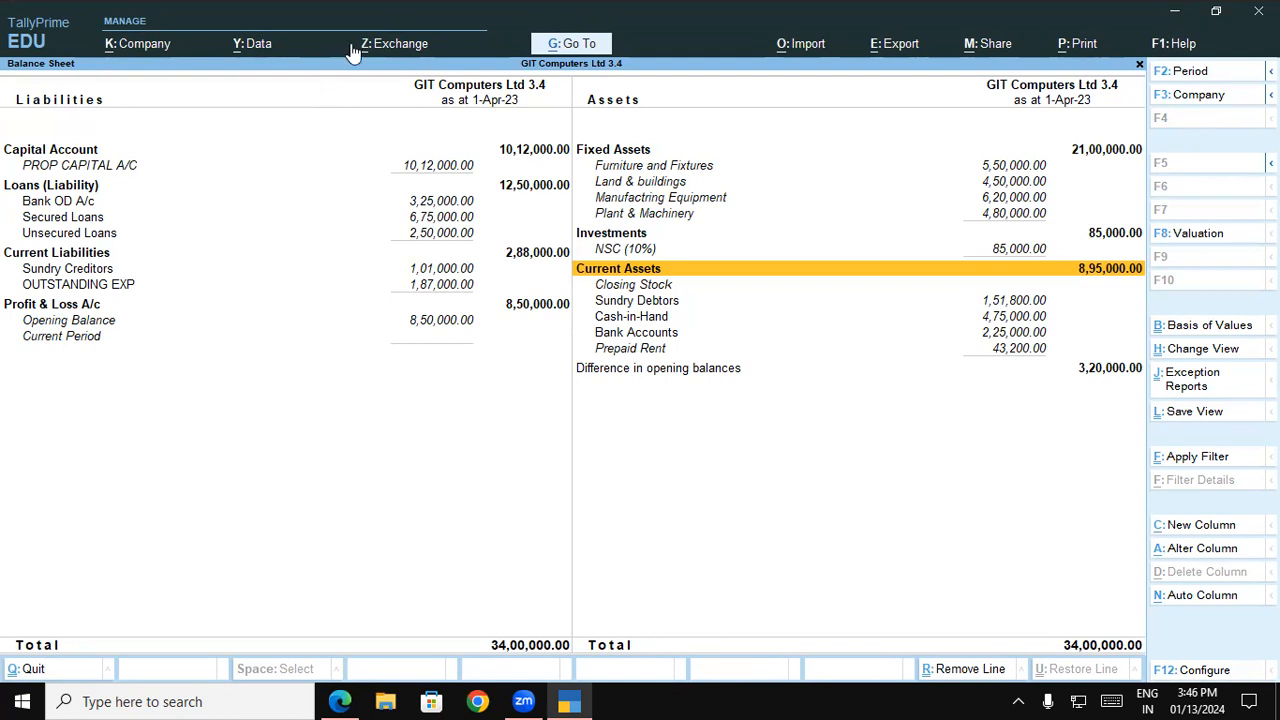
left_click(353, 48)
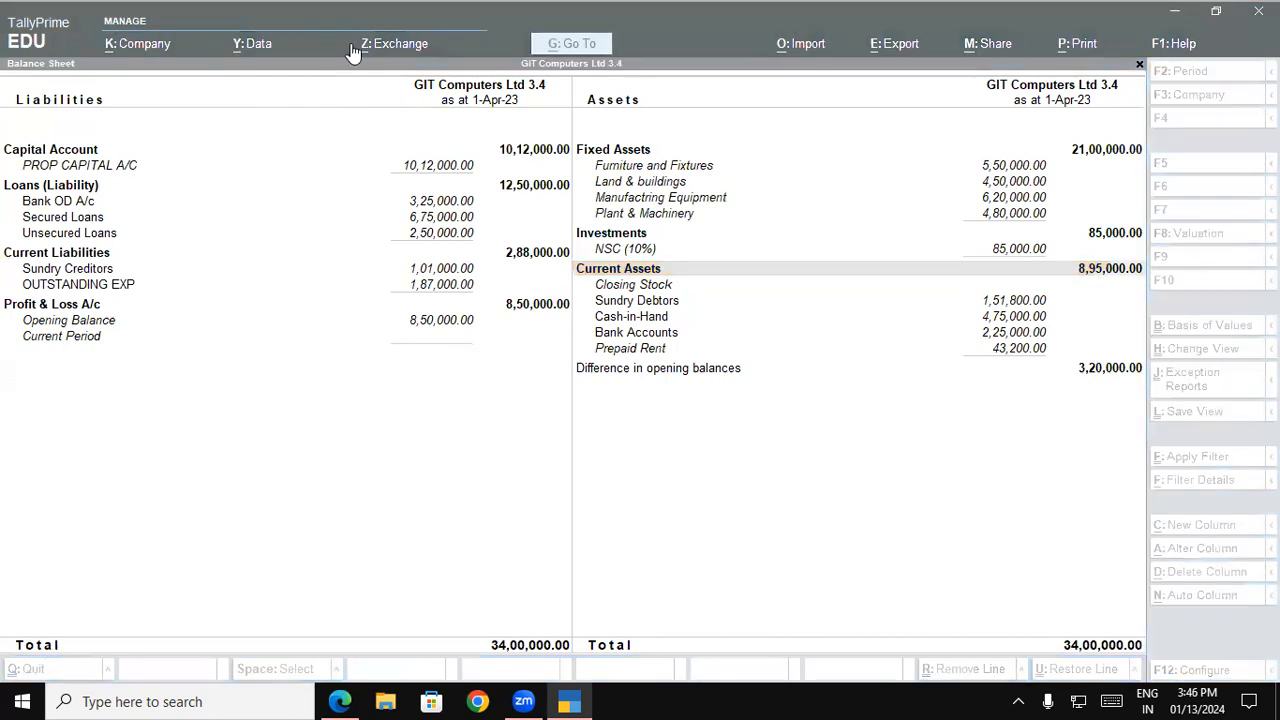